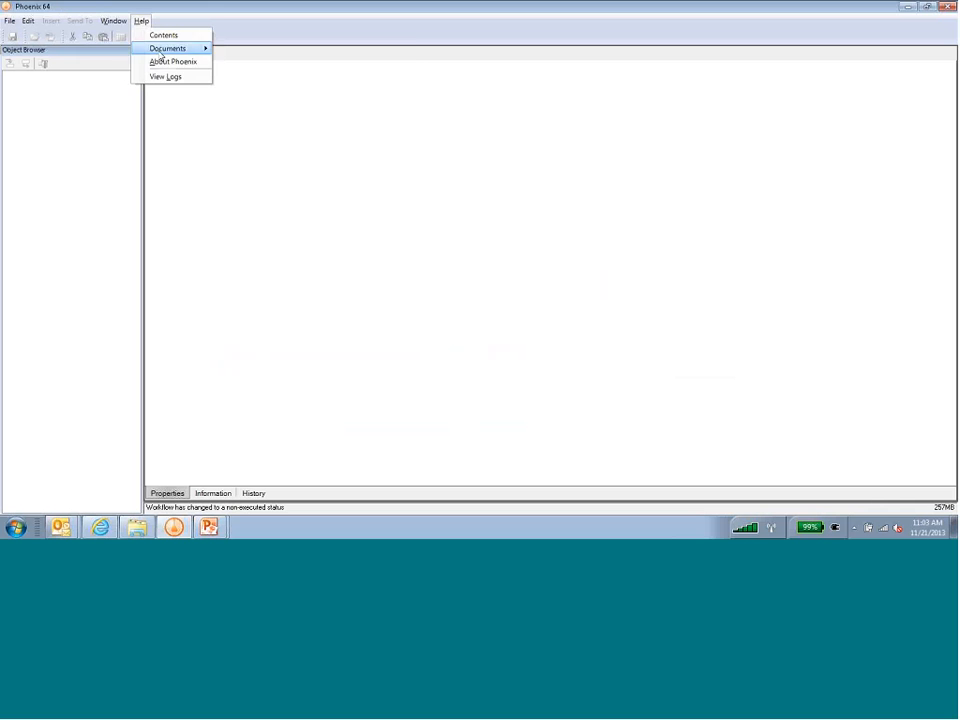
Step: Check the program's build and active licenses in its version information, and close it
left_click(157, 62)
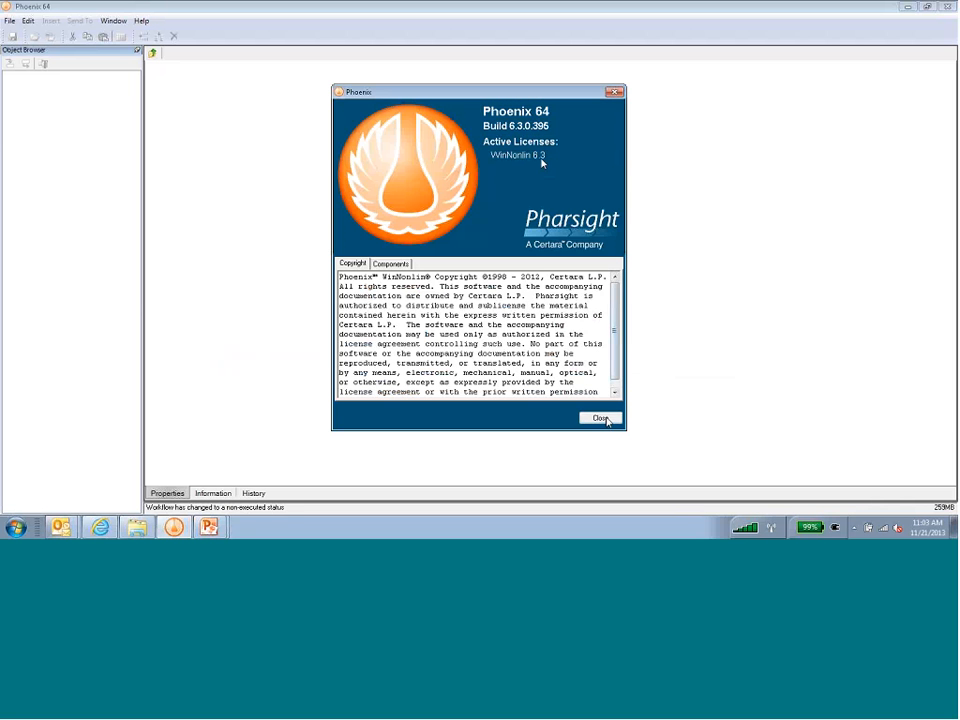
left_click(602, 418)
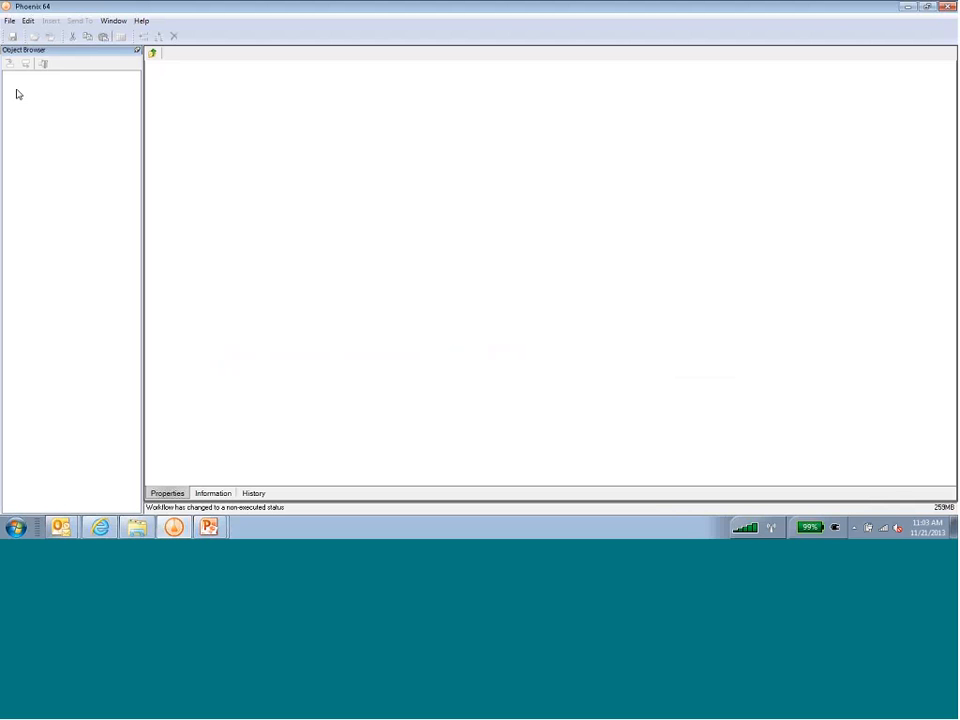
Step: Create a new project and look through its Data, Code, Tables, BQL Rules, Documents and Workflow items
left_click(9, 21)
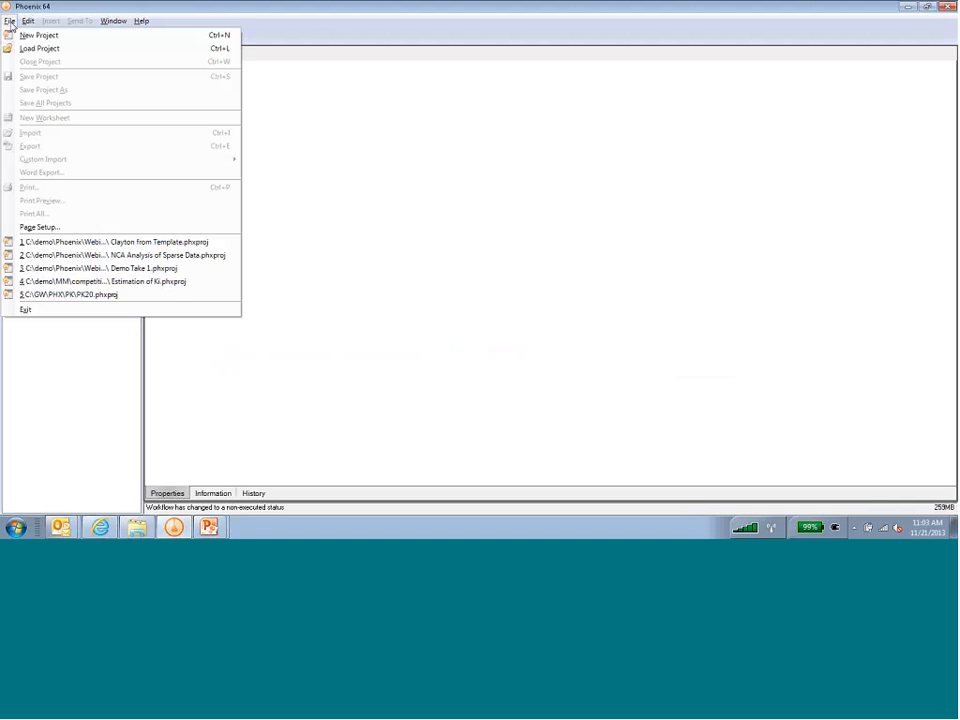
left_click(22, 35)
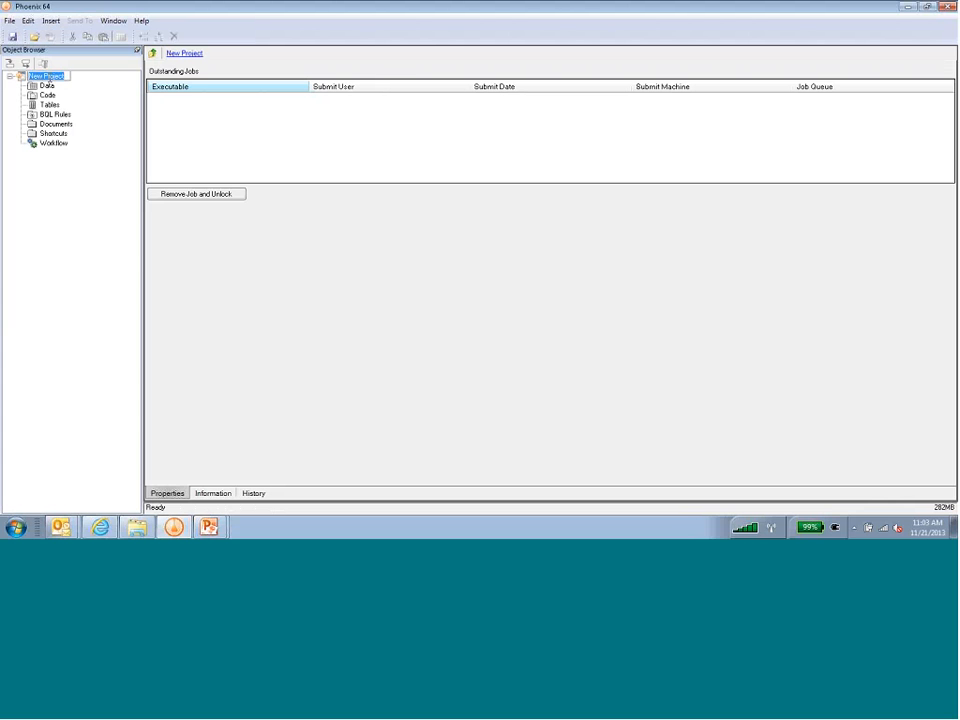
left_click(46, 88)
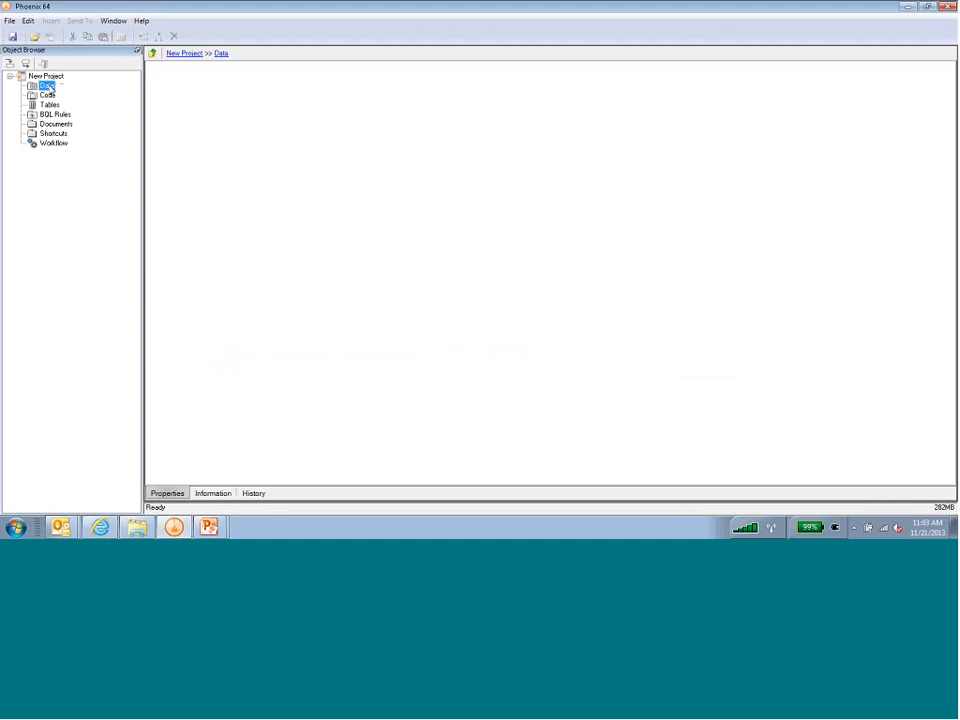
left_click(48, 95)
left_click(48, 106)
left_click(53, 115)
left_click(51, 121)
left_click(50, 144)
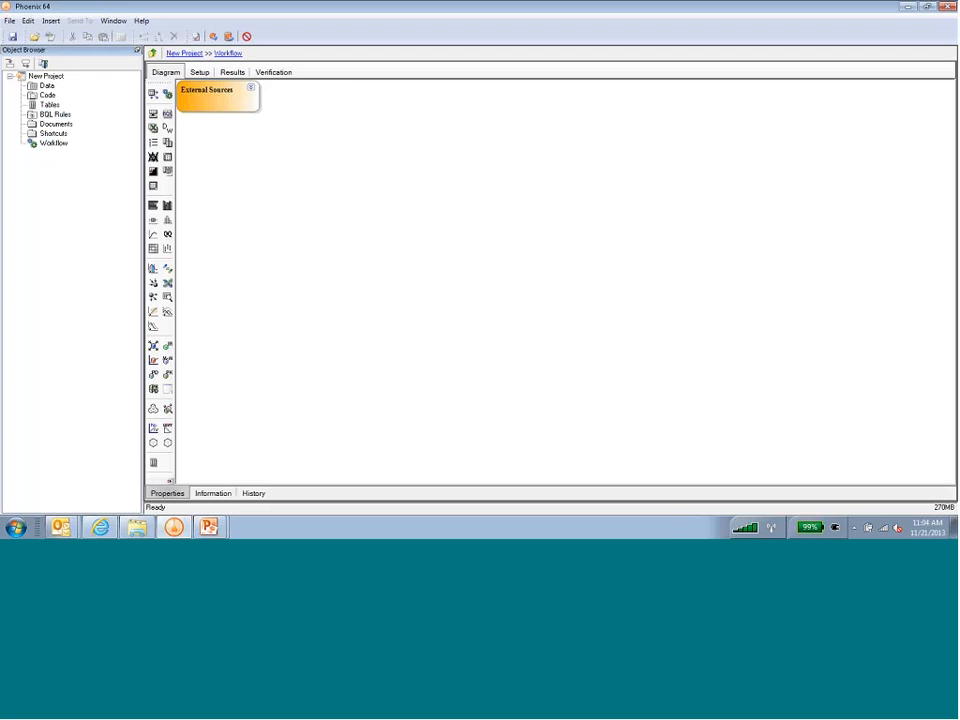
Step: Rename the new project as Two Period Crossover Study
left_click(46, 77)
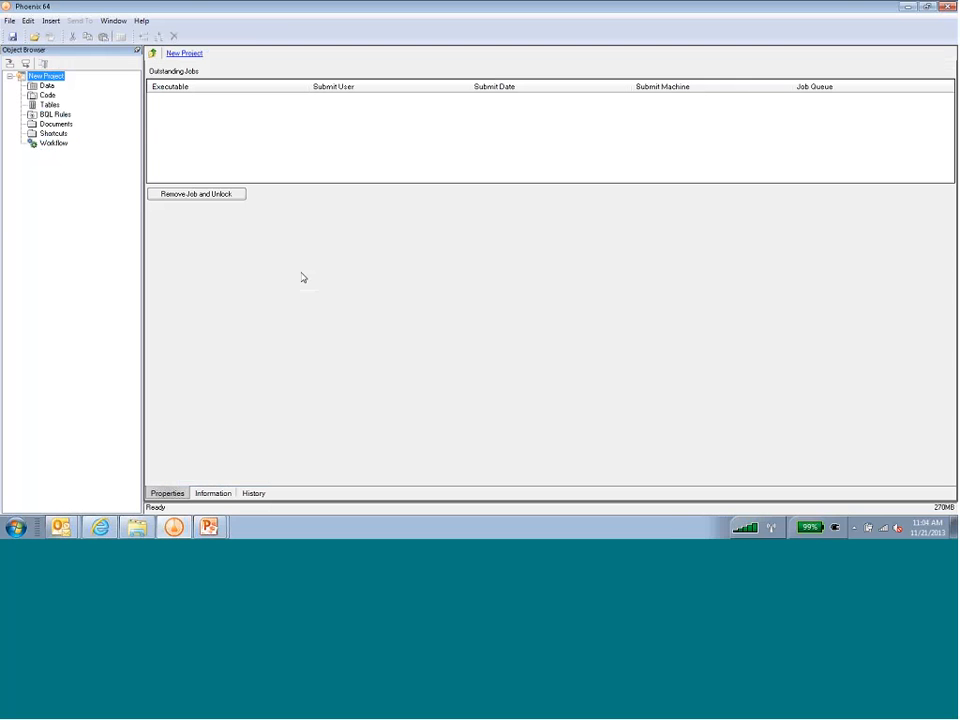
key("F2")
type("Two")
type(" Fl")
type("riod Crossover Stu")
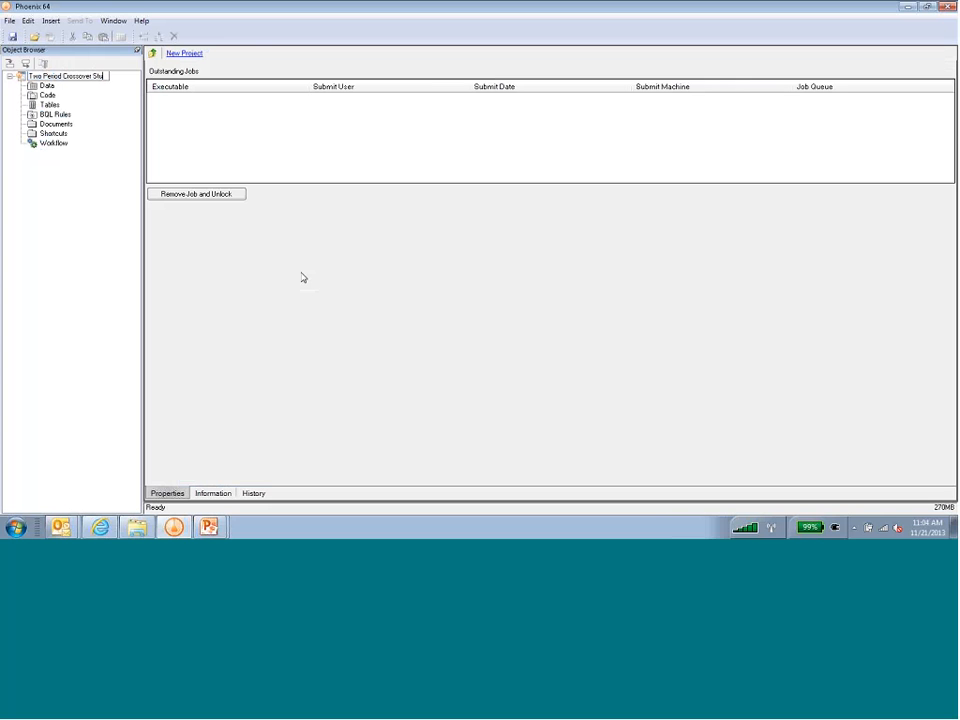
type("dy")
key("Return")
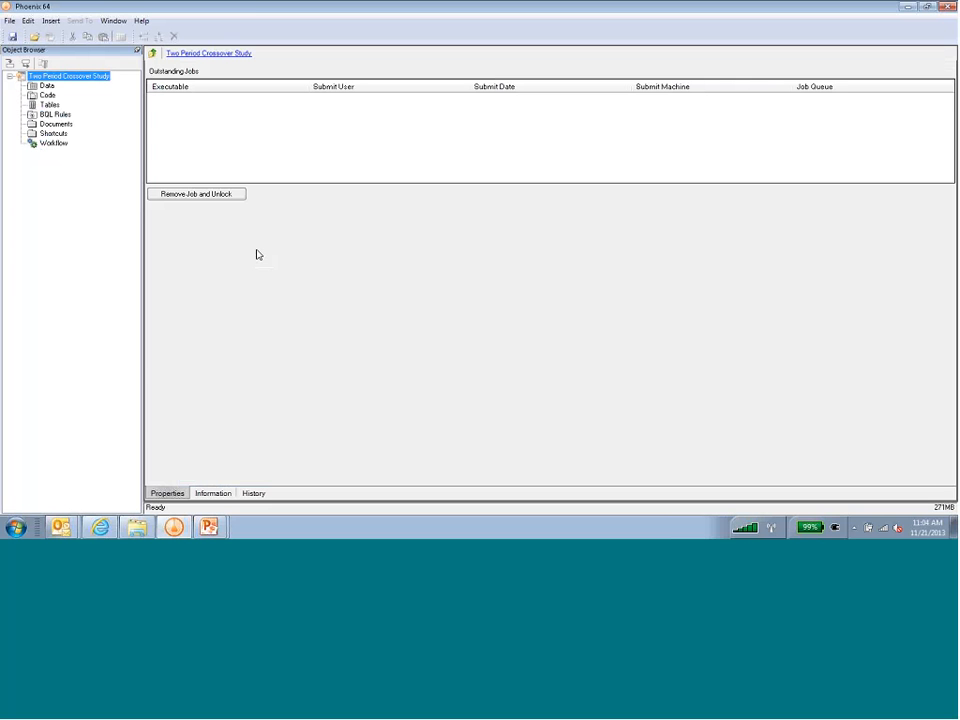
Step: Start importing the file Two Period Xover Study.csv from the Webinar folder into the project
left_click(10, 21)
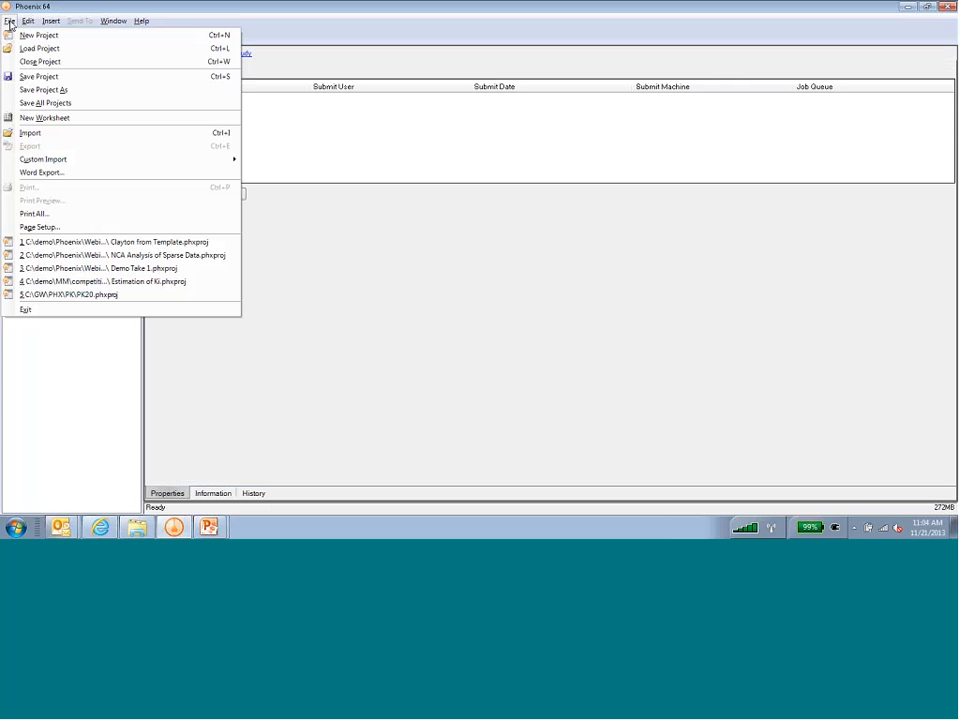
left_click(30, 134)
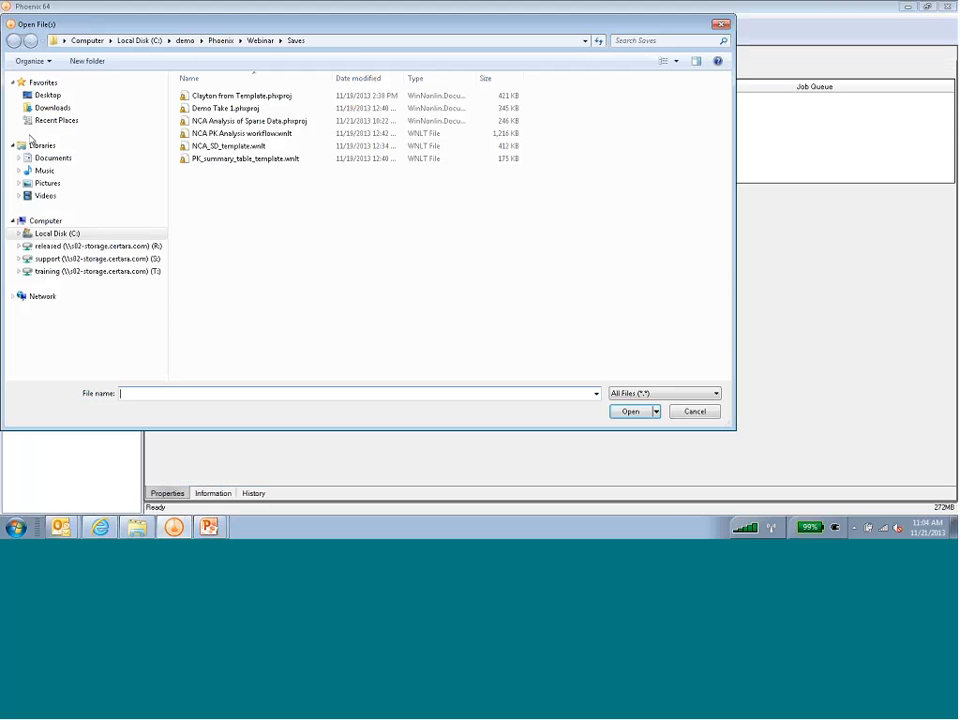
left_click(260, 41)
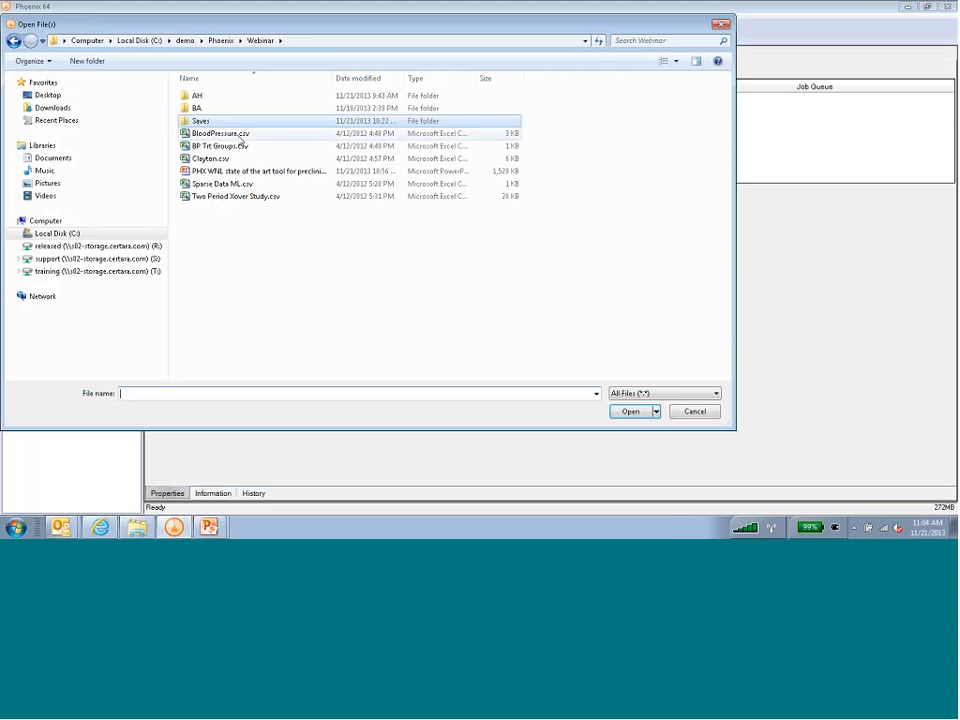
left_click(266, 200)
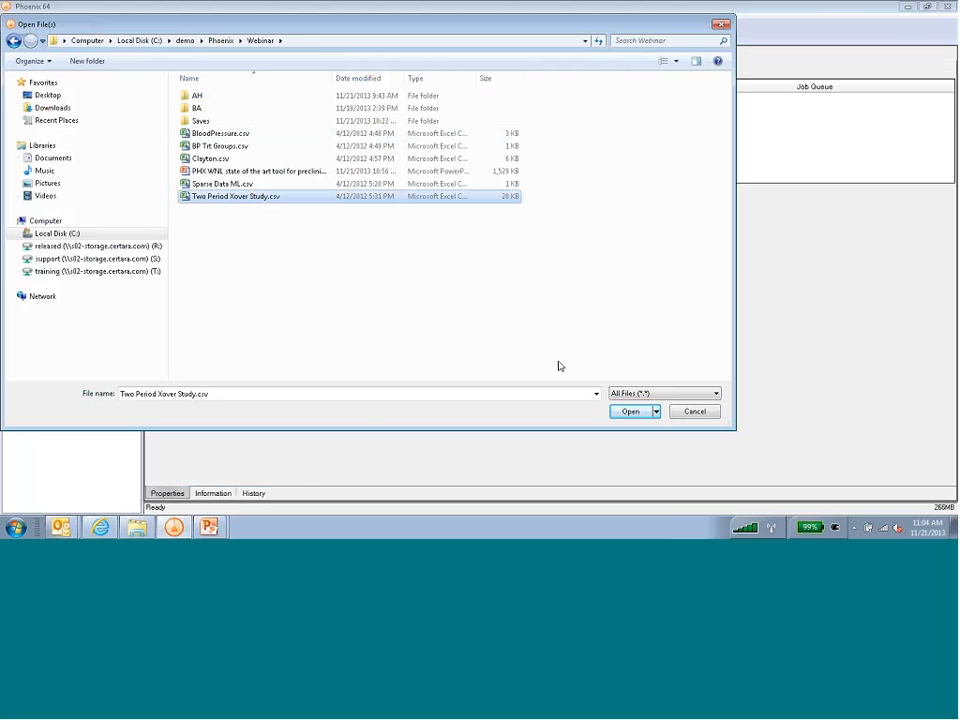
left_click(624, 414)
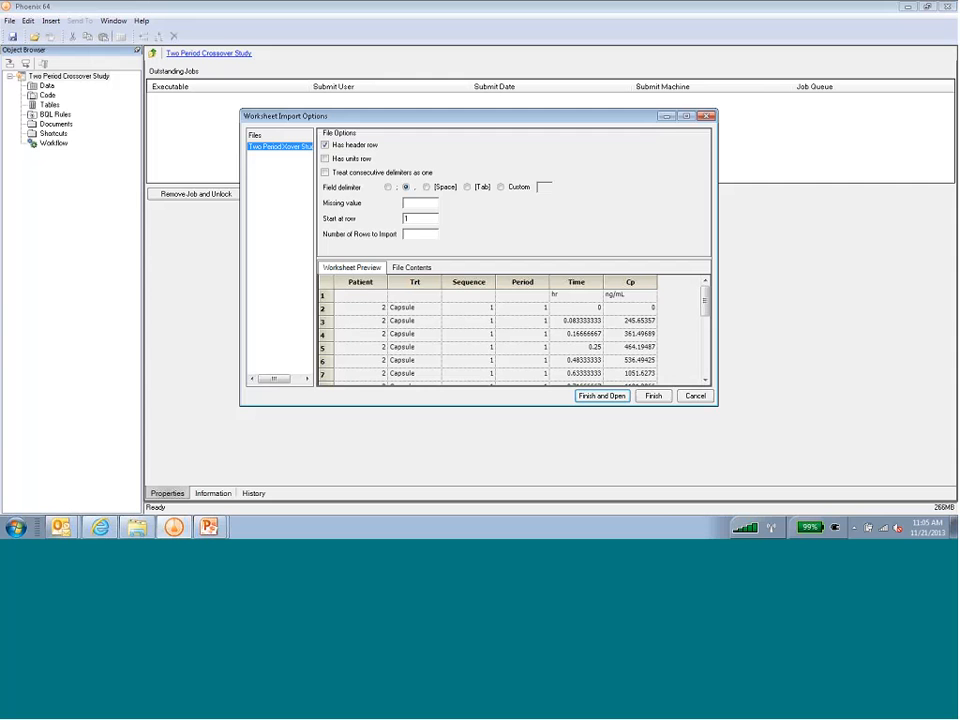
Step: Review the previewed columns and finish the import with a units row, opening the resulting worksheet
left_click(362, 283)
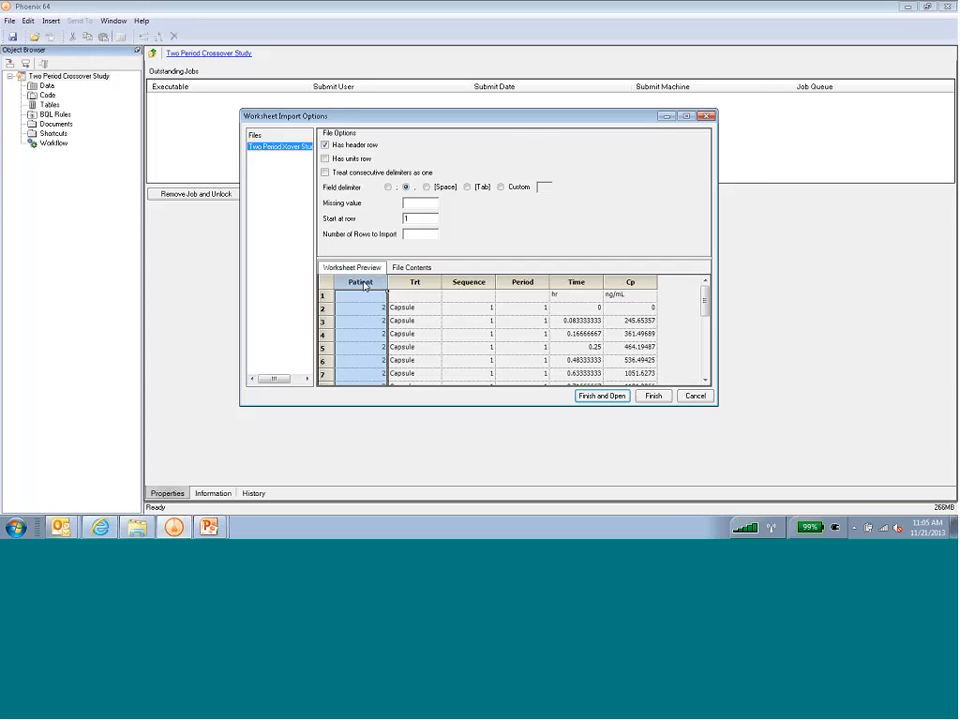
left_click(420, 283)
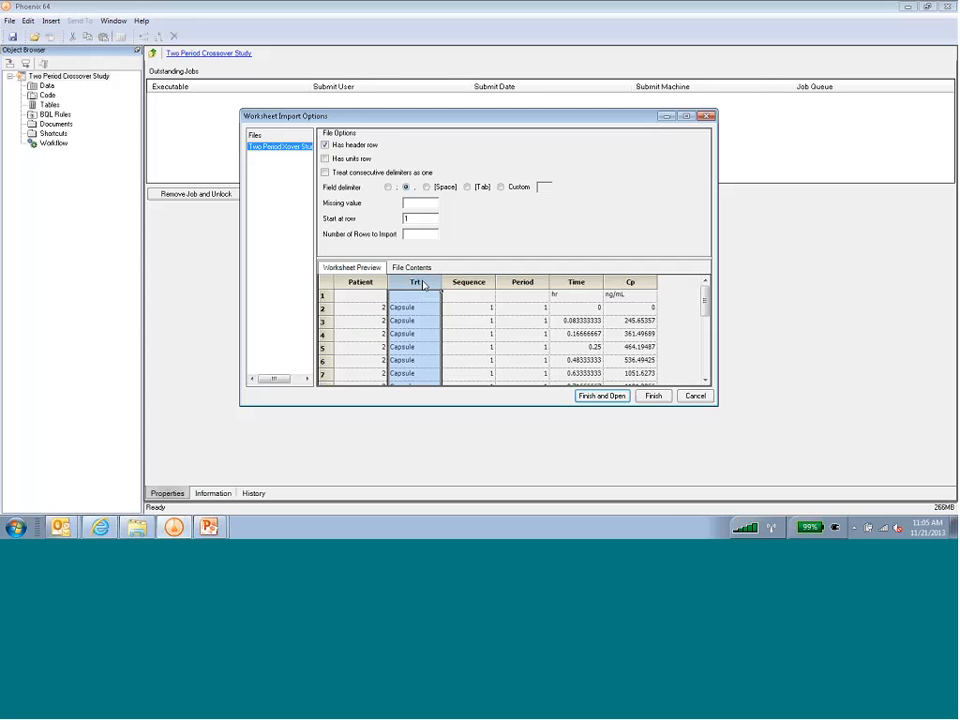
left_click(469, 283)
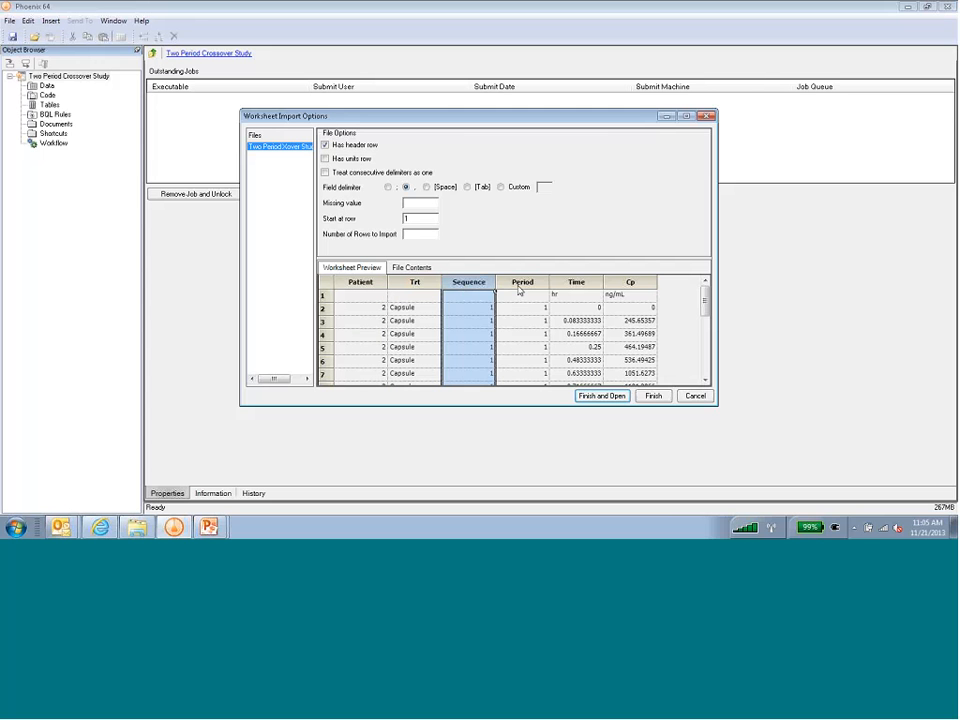
left_click(525, 283)
left_click(576, 283)
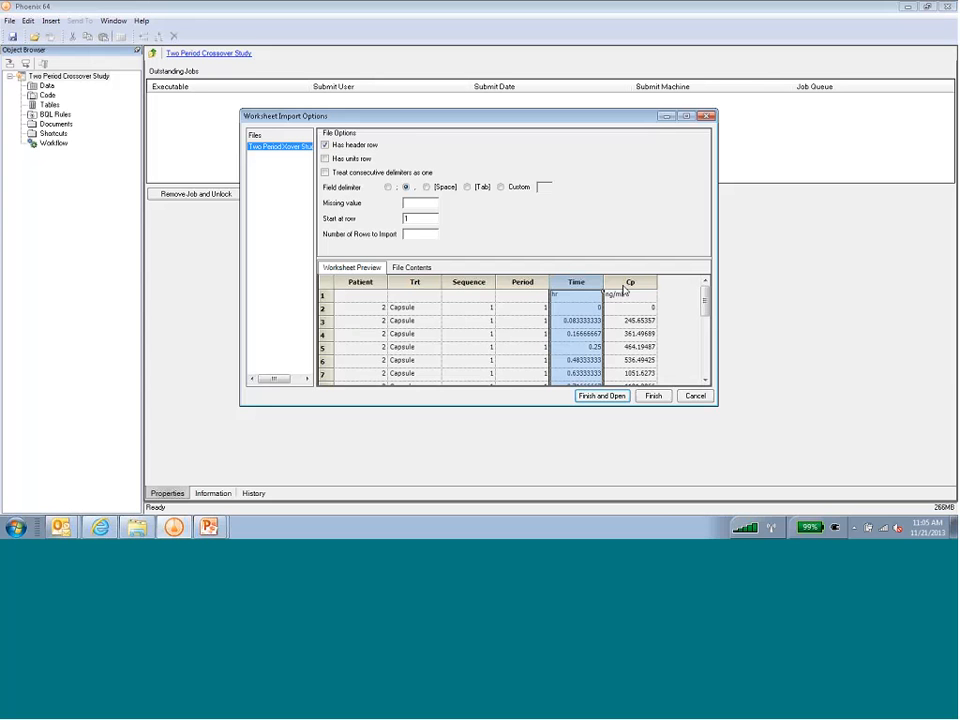
left_click(622, 284)
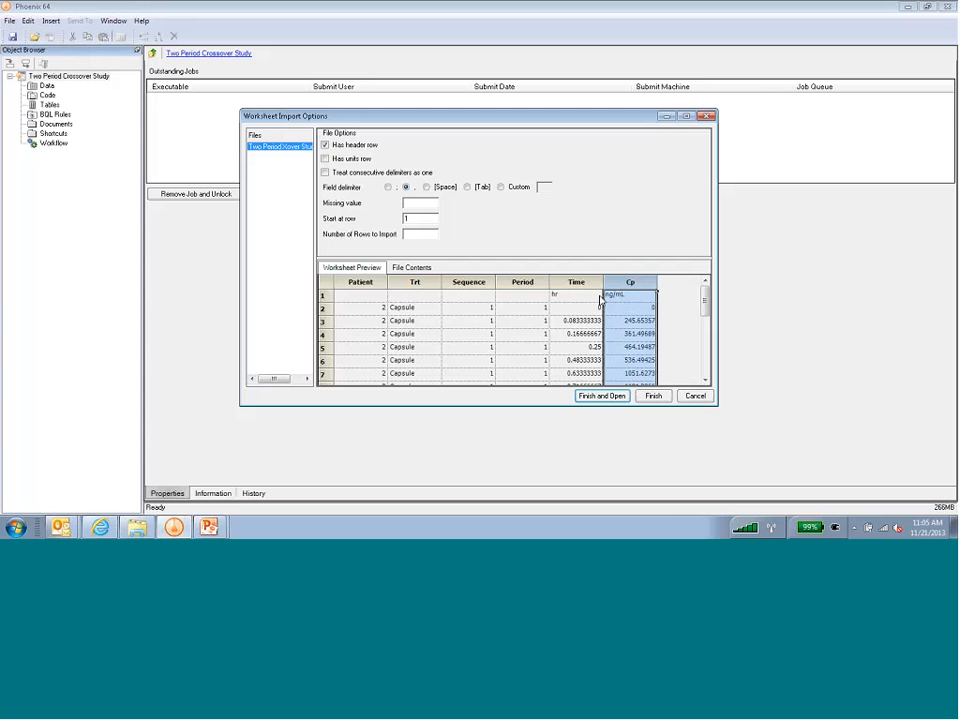
left_click(326, 161)
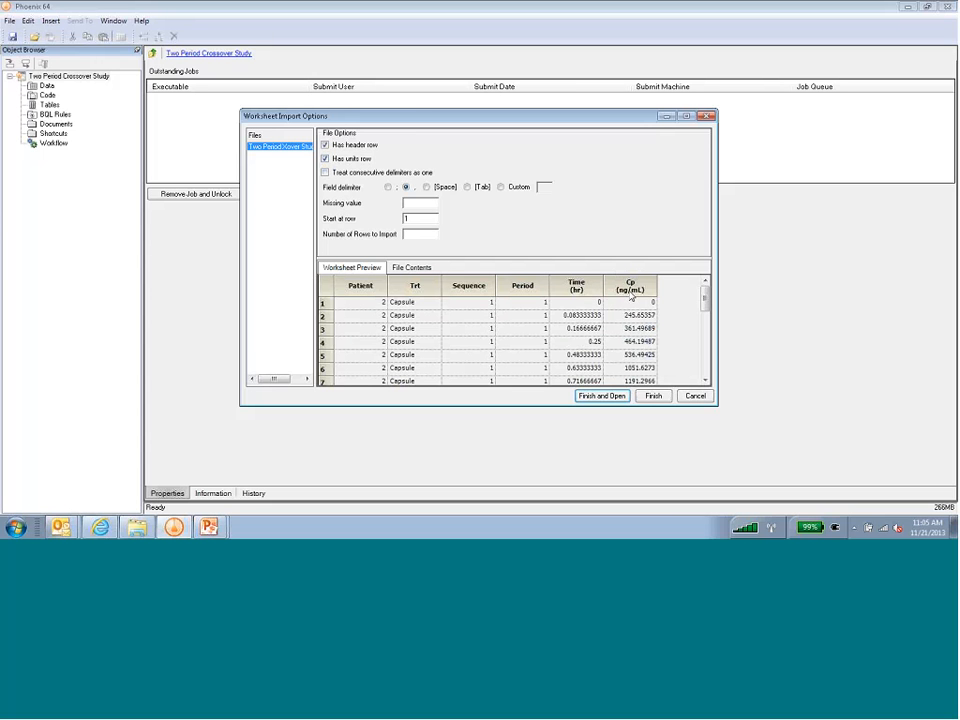
left_click(601, 396)
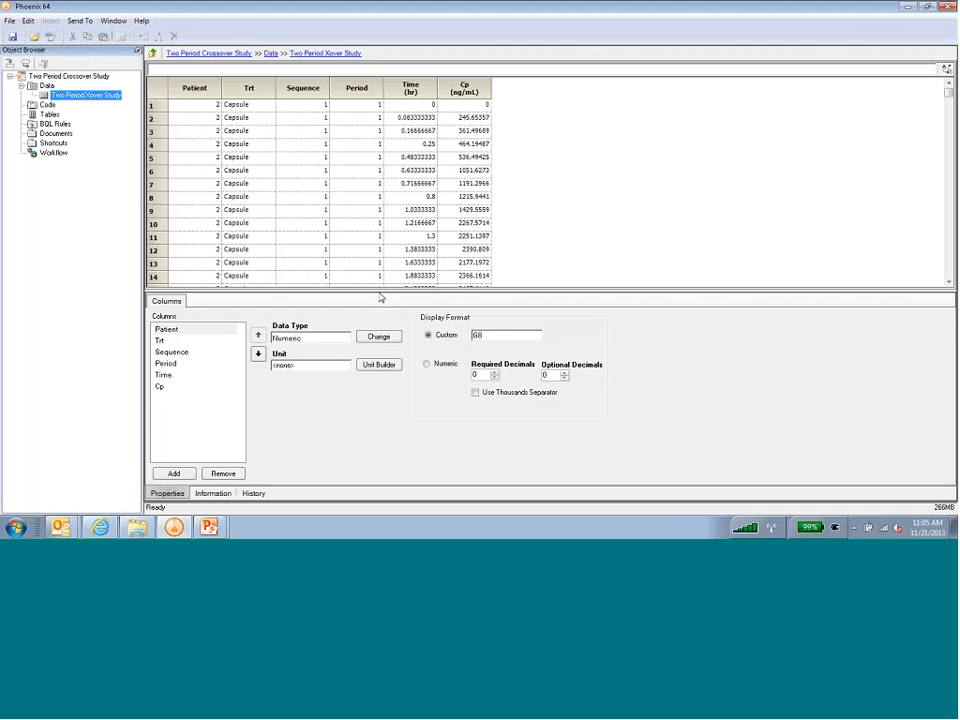
Step: Enlarge the worksheet's data area and examine the Patient and Trt columns across the rows
left_click_drag(376, 295, 376, 342)
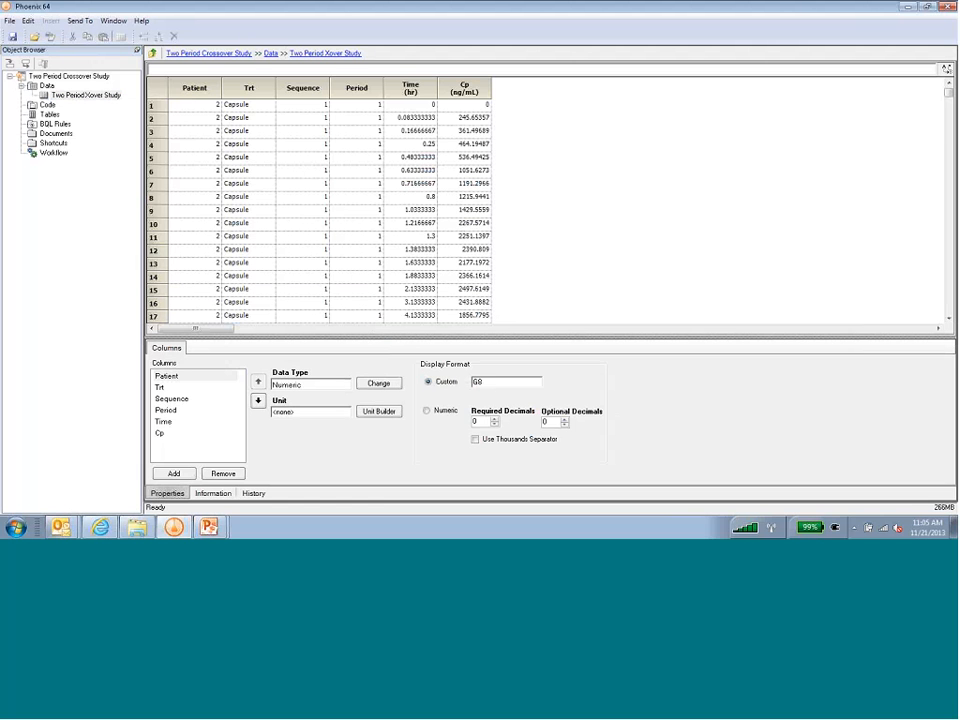
left_click(206, 90)
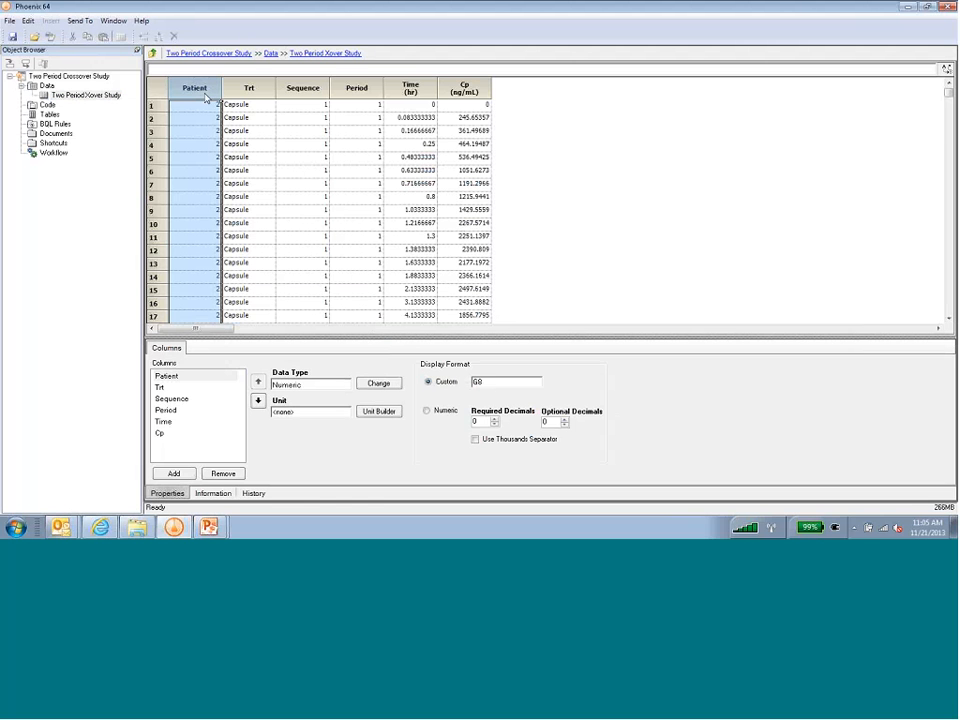
scroll(196, 187, "down", 15)
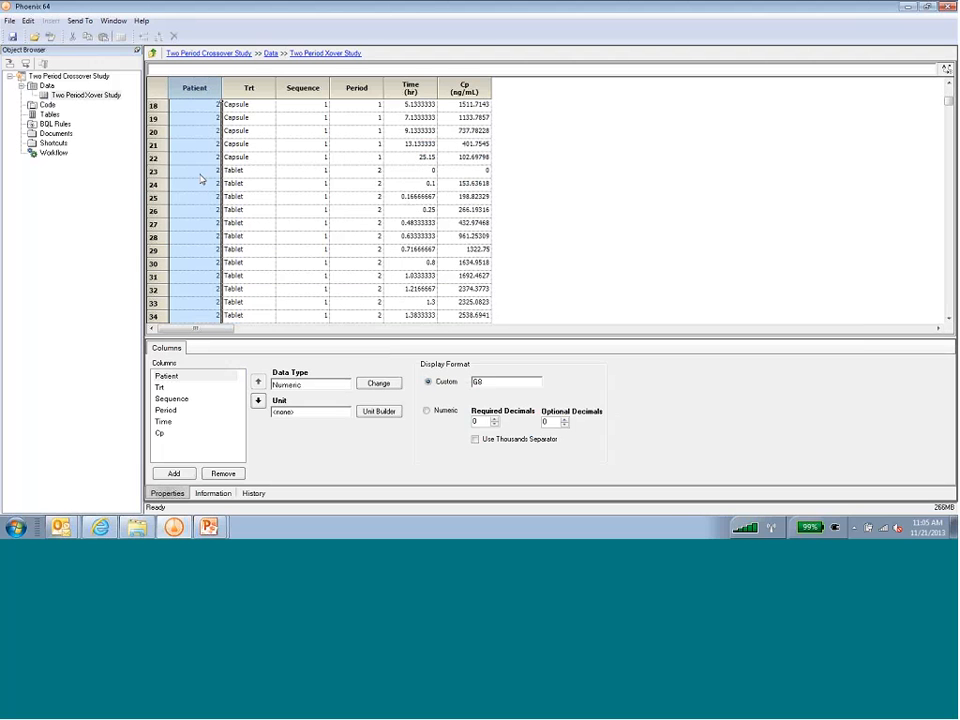
scroll(200, 179, "down", 5)
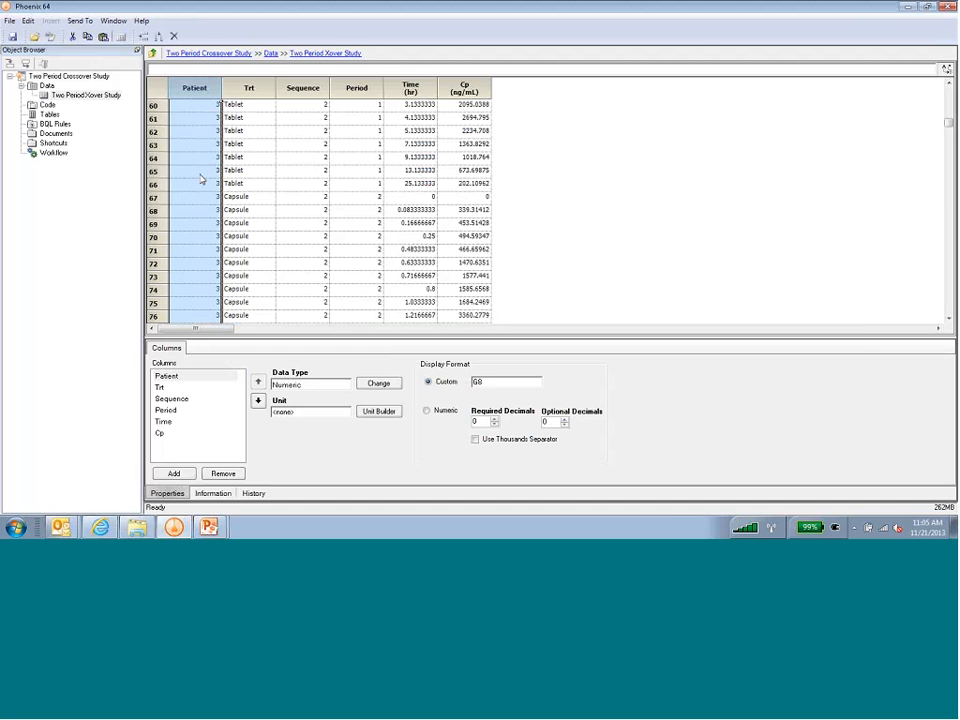
left_click(251, 89)
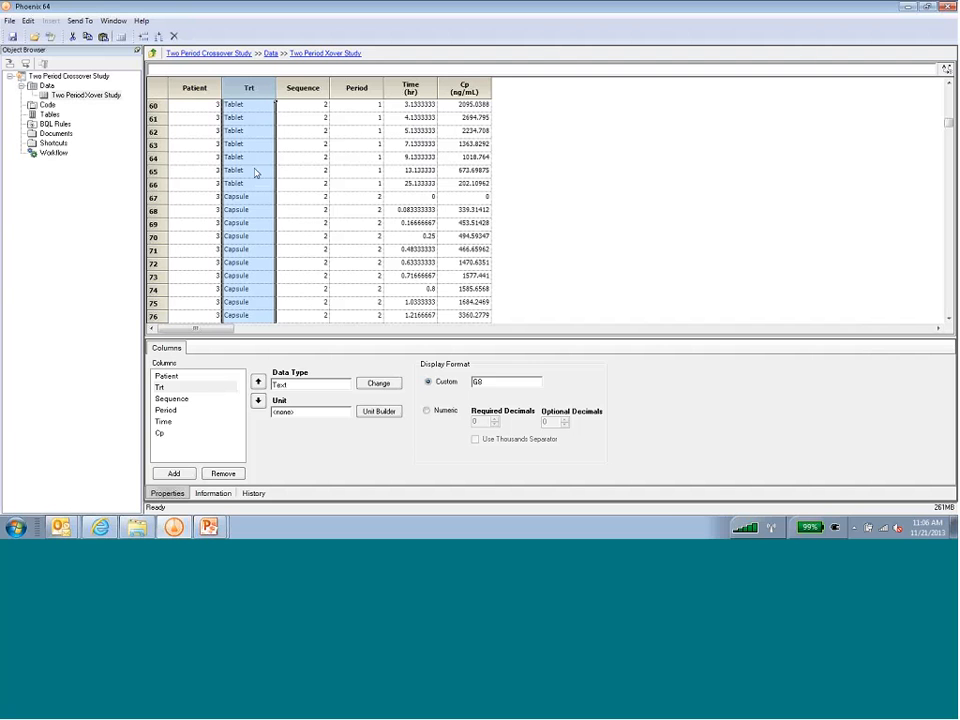
left_click(246, 198)
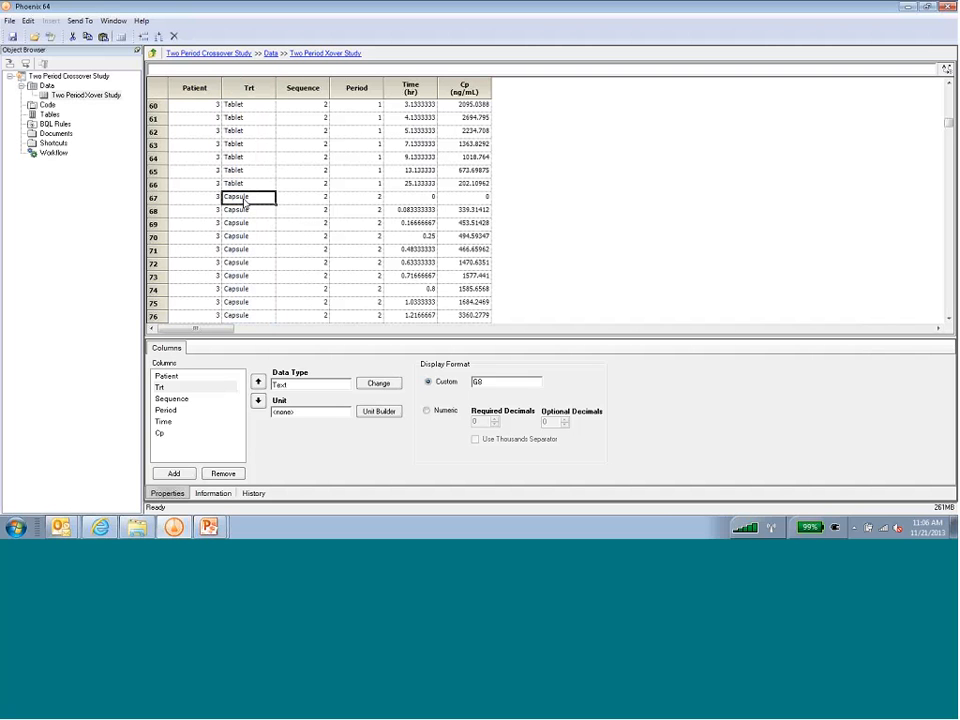
Step: Examine the Sequence, Period, Time and Cp columns of the worksheet, and dismiss the e-mail notification
left_click(316, 90)
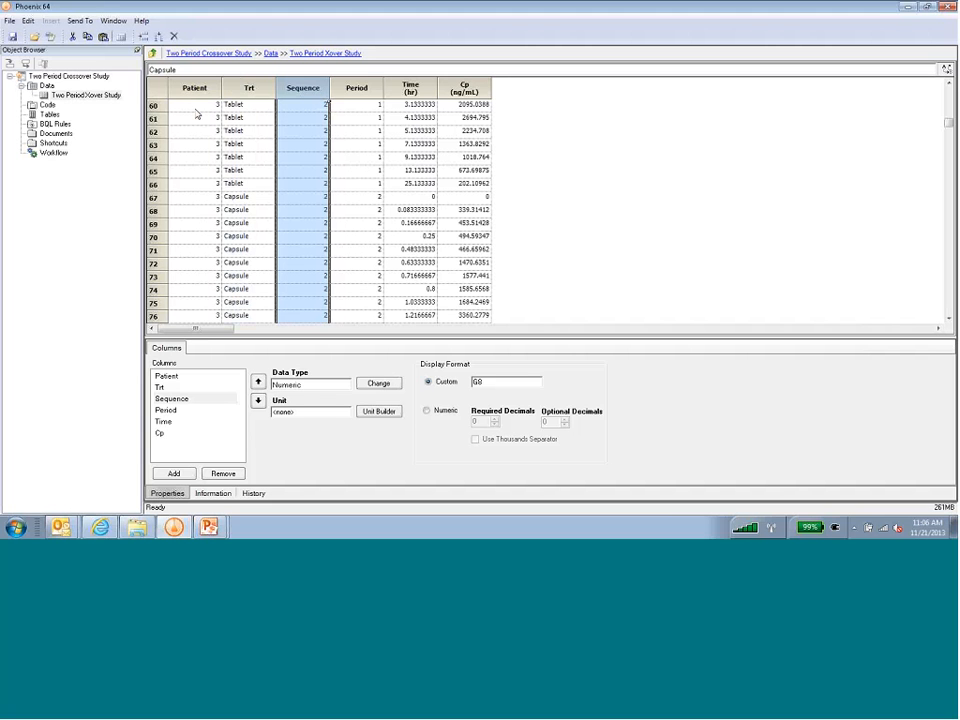
scroll(312, 186, "up", 1)
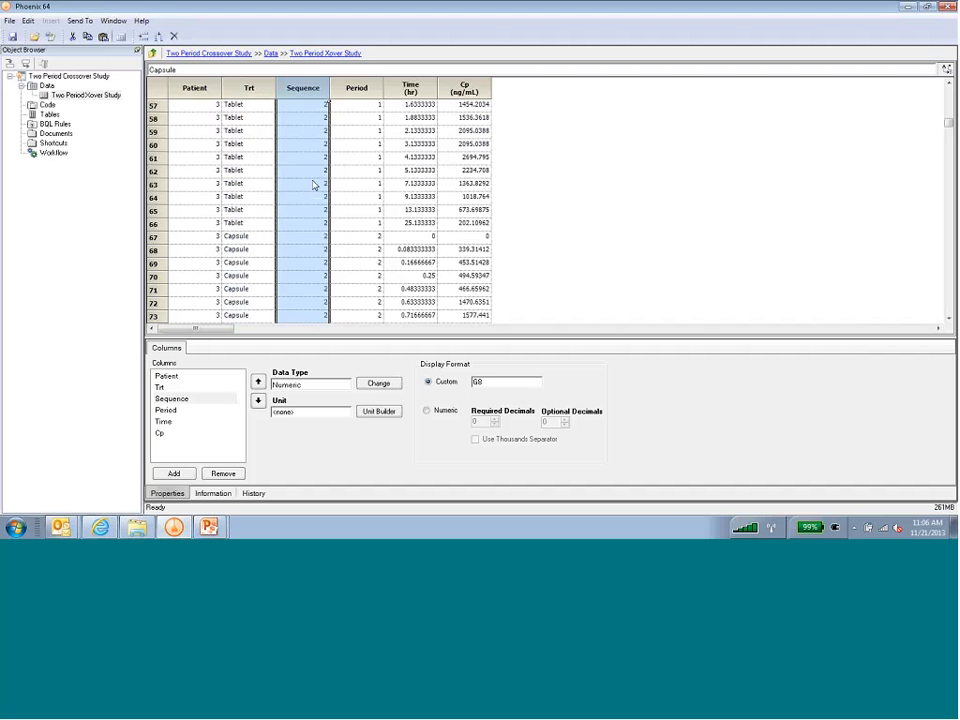
scroll(313, 186, "up", 5)
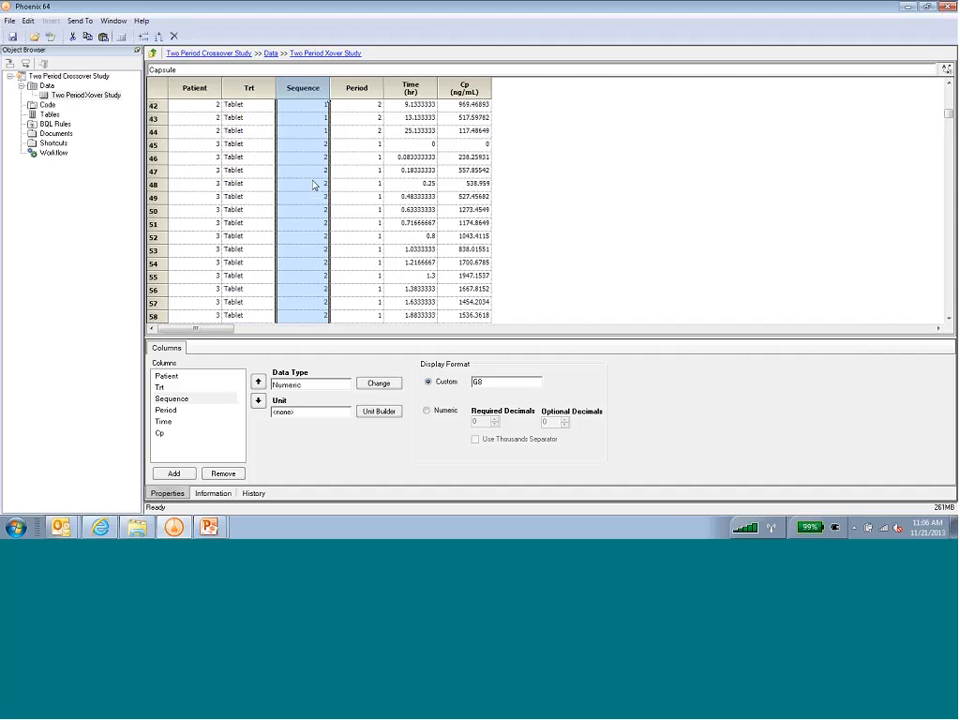
scroll(313, 185, "up", 10)
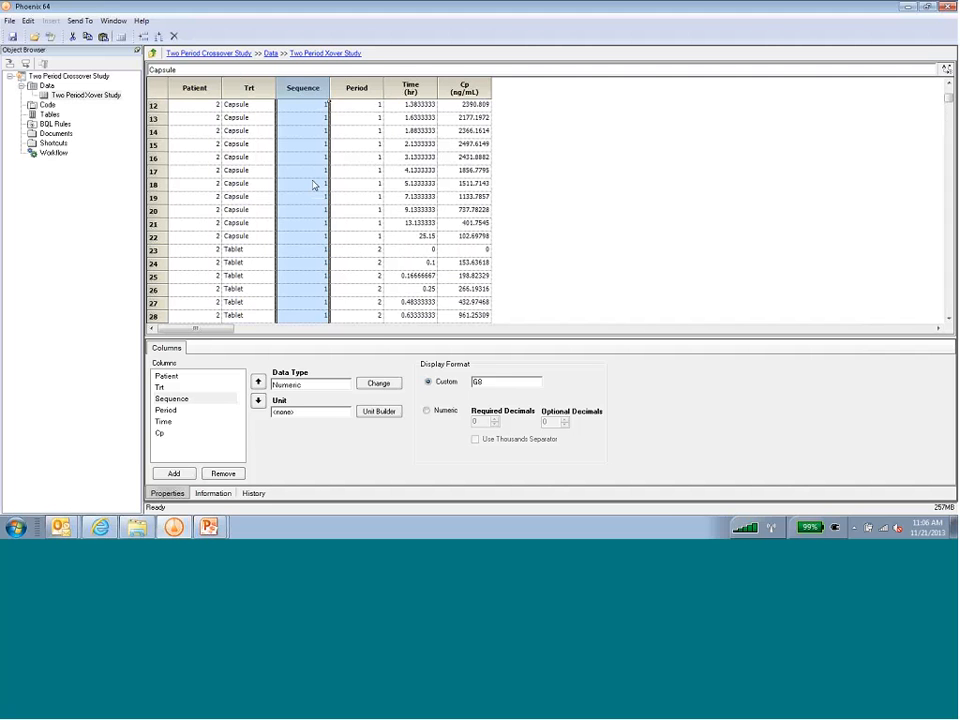
left_click(364, 90)
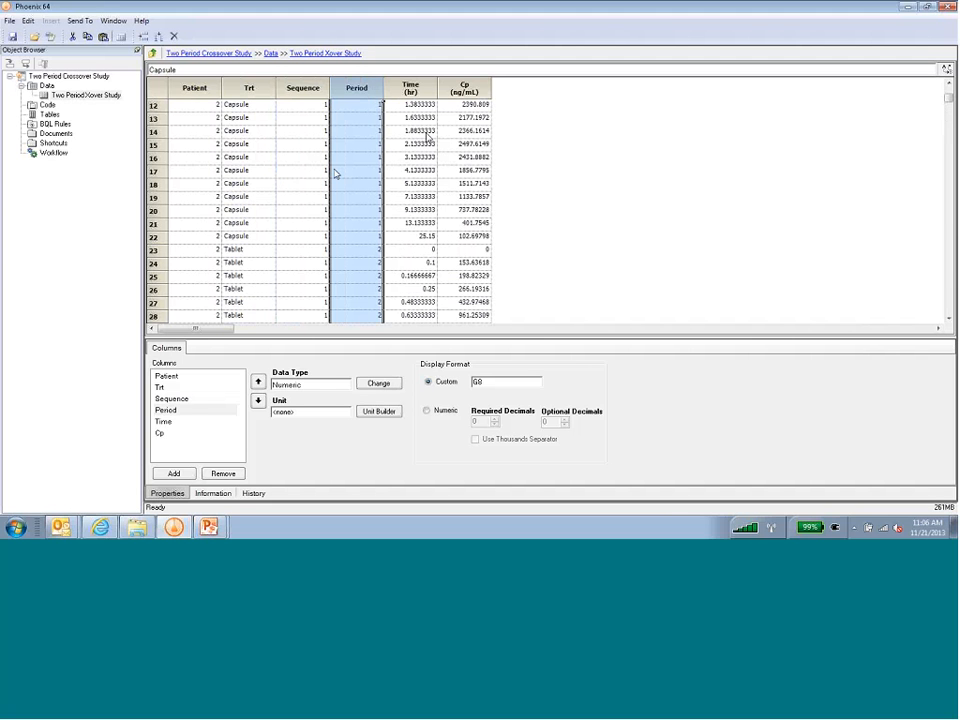
left_click(410, 88)
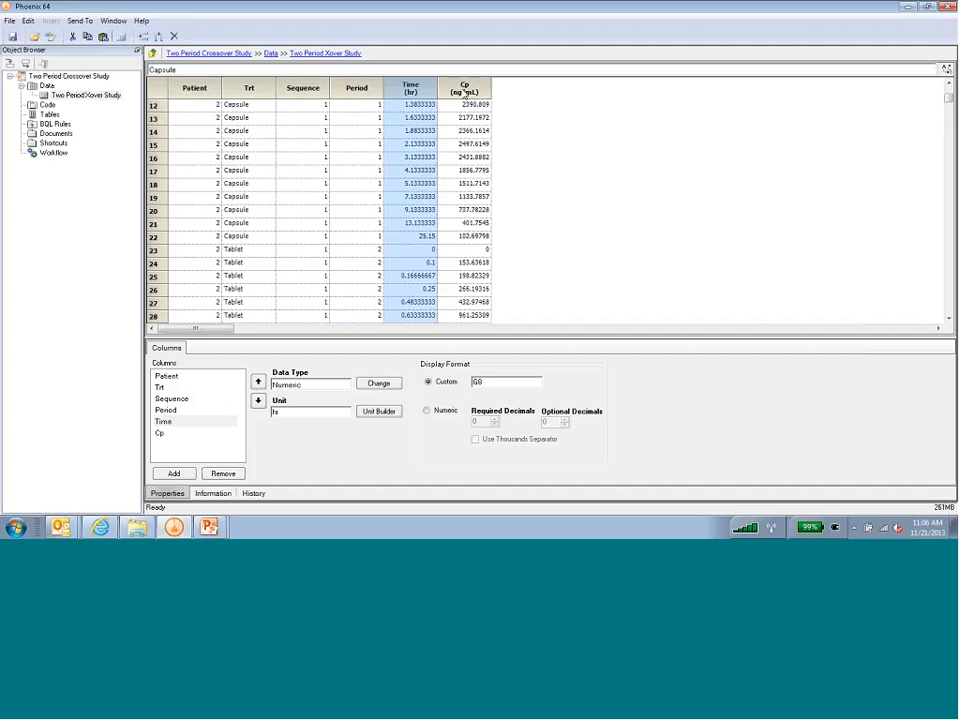
left_click(465, 92)
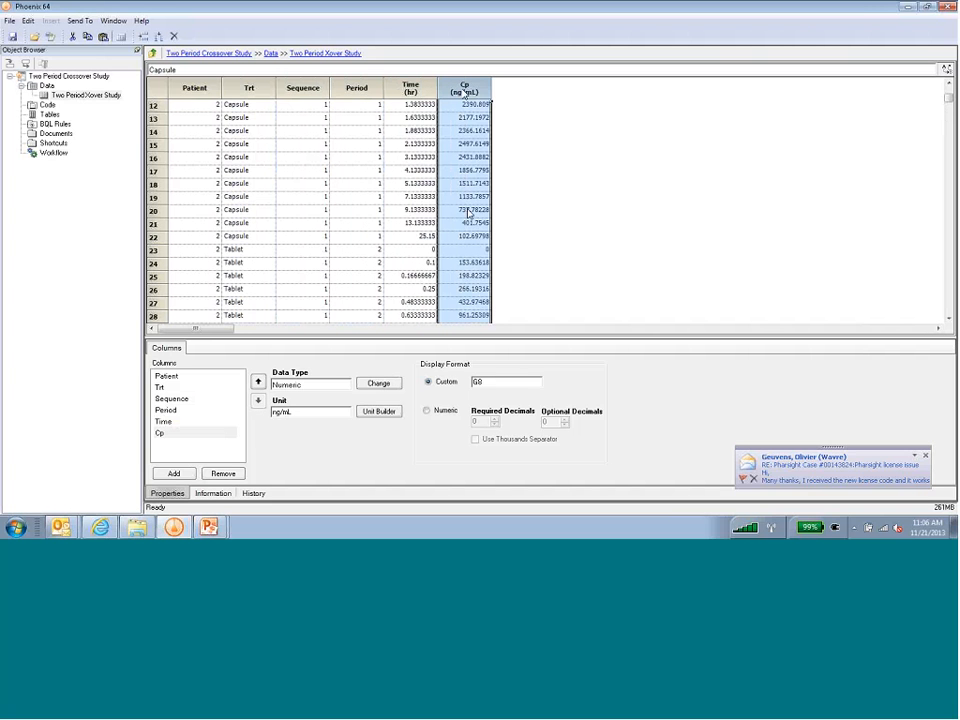
left_click(928, 456)
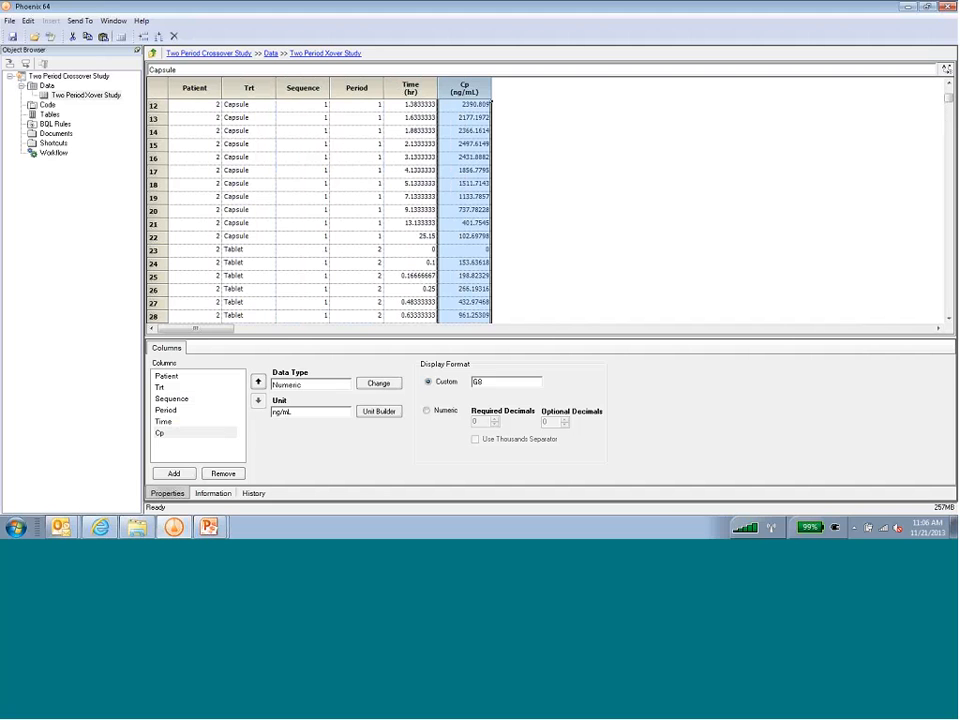
Step: Send the Two Period Xover Study worksheet to a new XY Plot object in the workflow
left_click(65, 97)
left_click(65, 97)
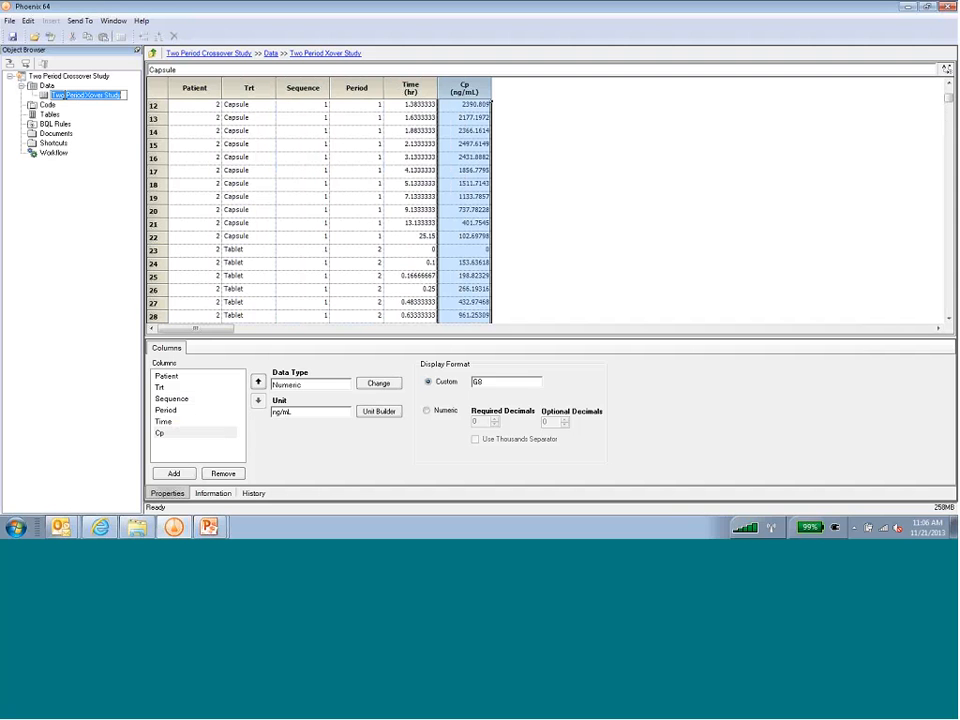
key("Escape")
right_click(76, 98)
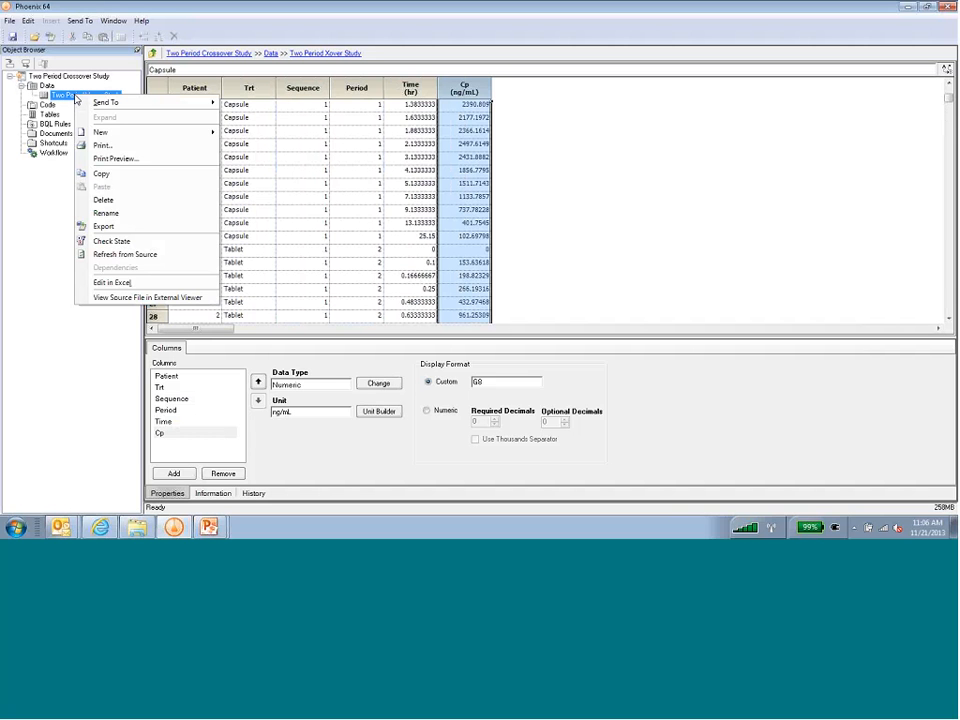
mouse_move(99, 105)
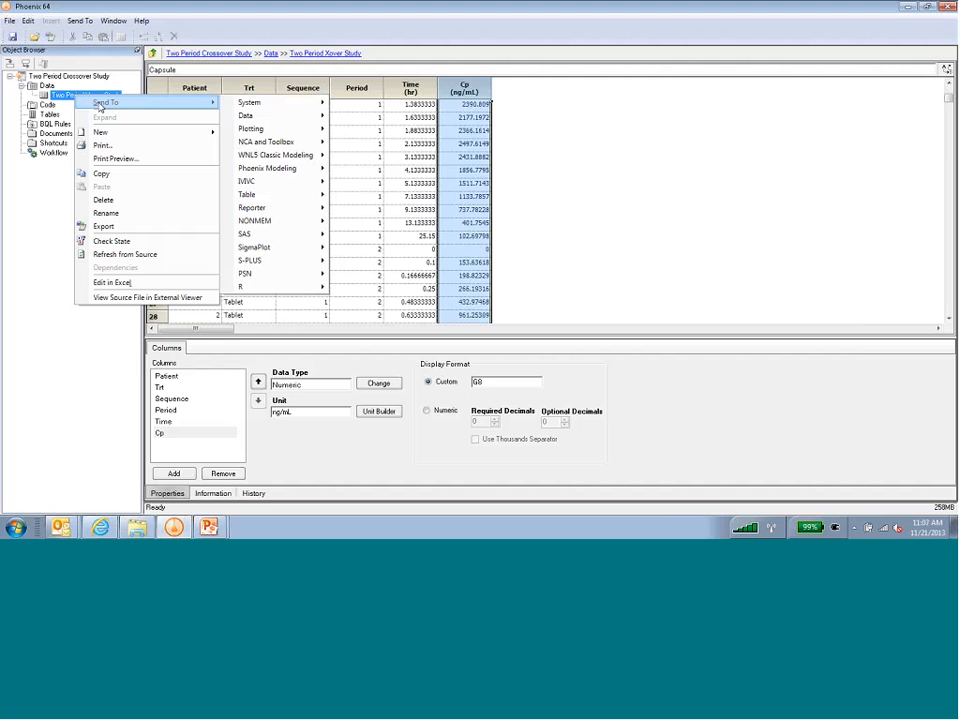
mouse_move(286, 135)
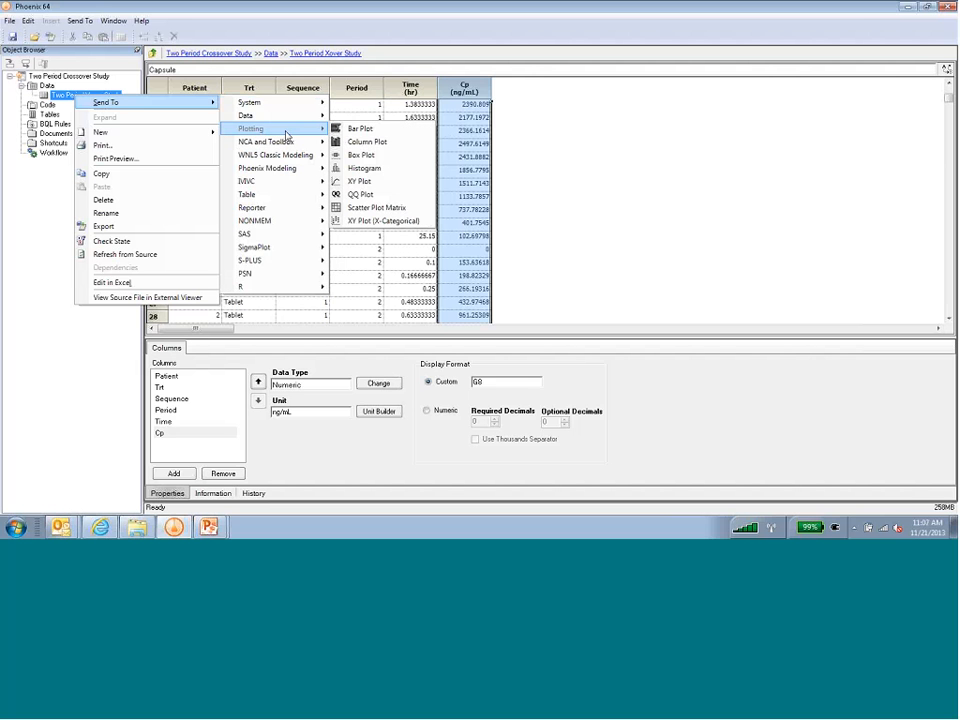
left_click(370, 184)
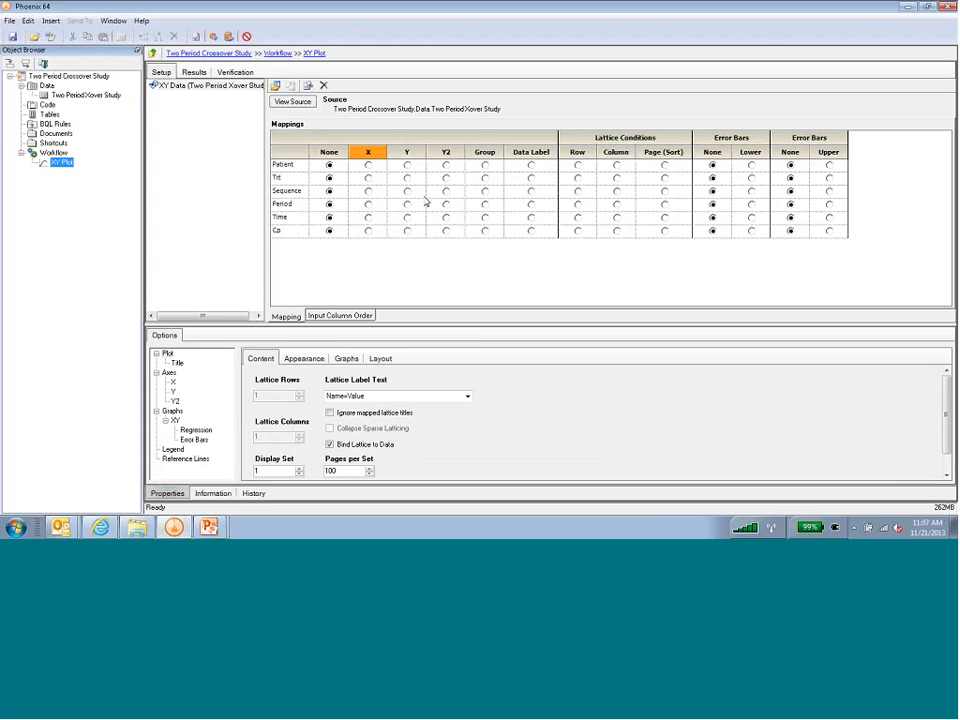
Step: Map Time to X, Cp to Y, Patient to Group and Trt to the lattice Column condition for the XY plot
left_click(369, 219)
left_click(369, 219)
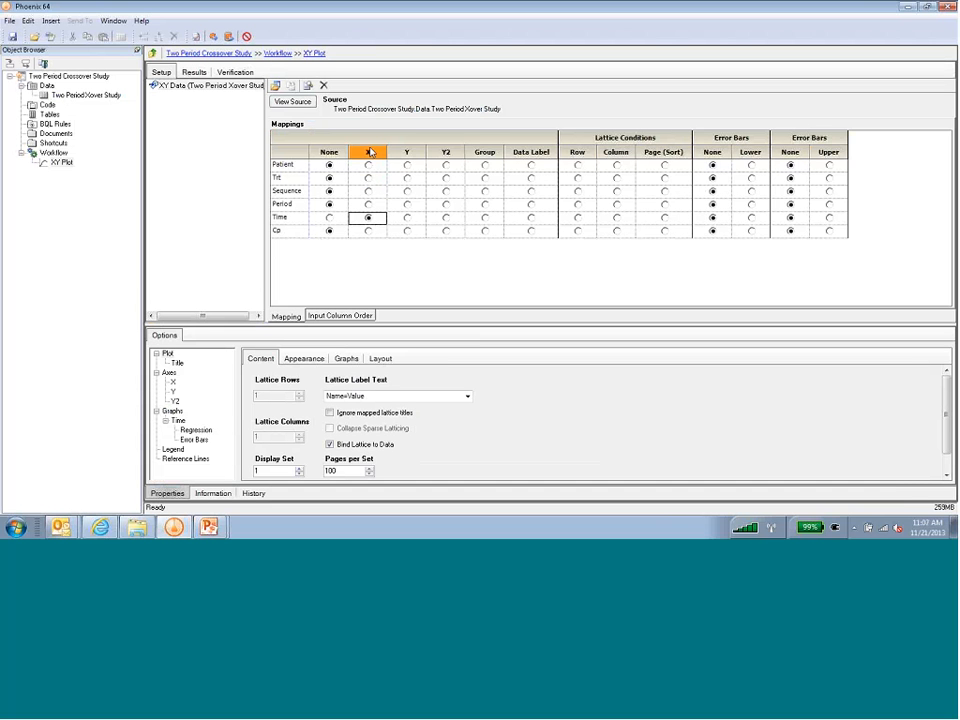
left_click(407, 231)
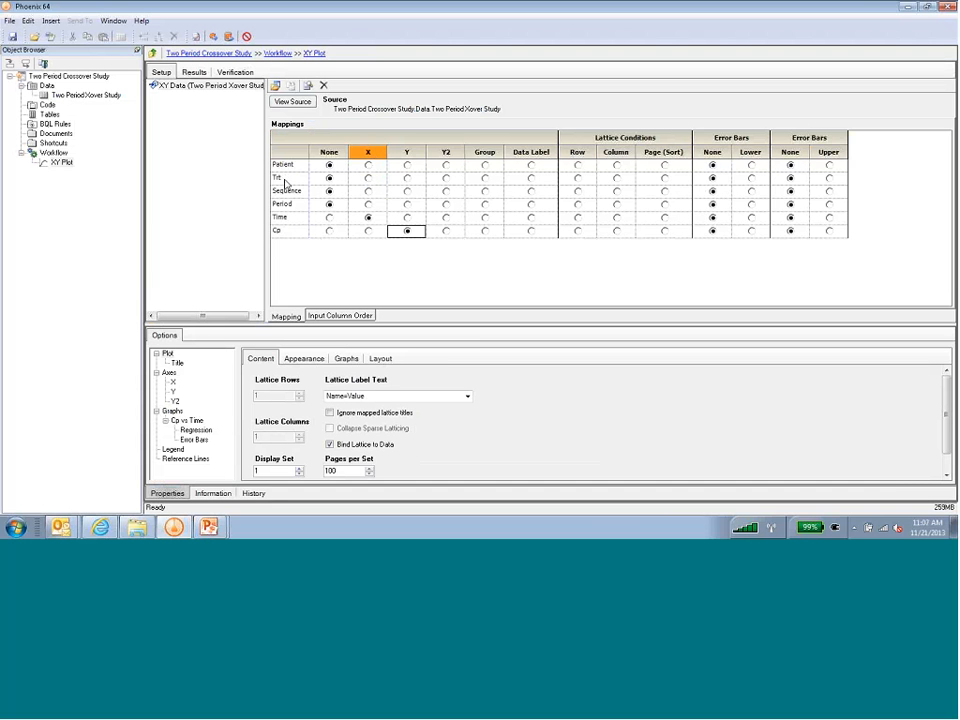
left_click(485, 165)
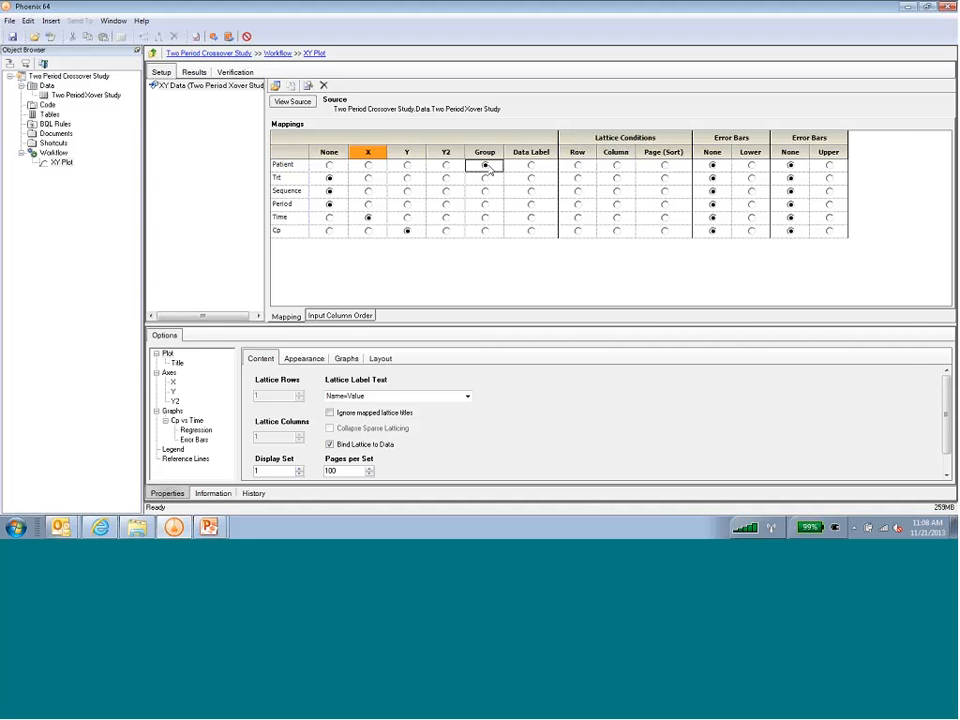
left_click(617, 179)
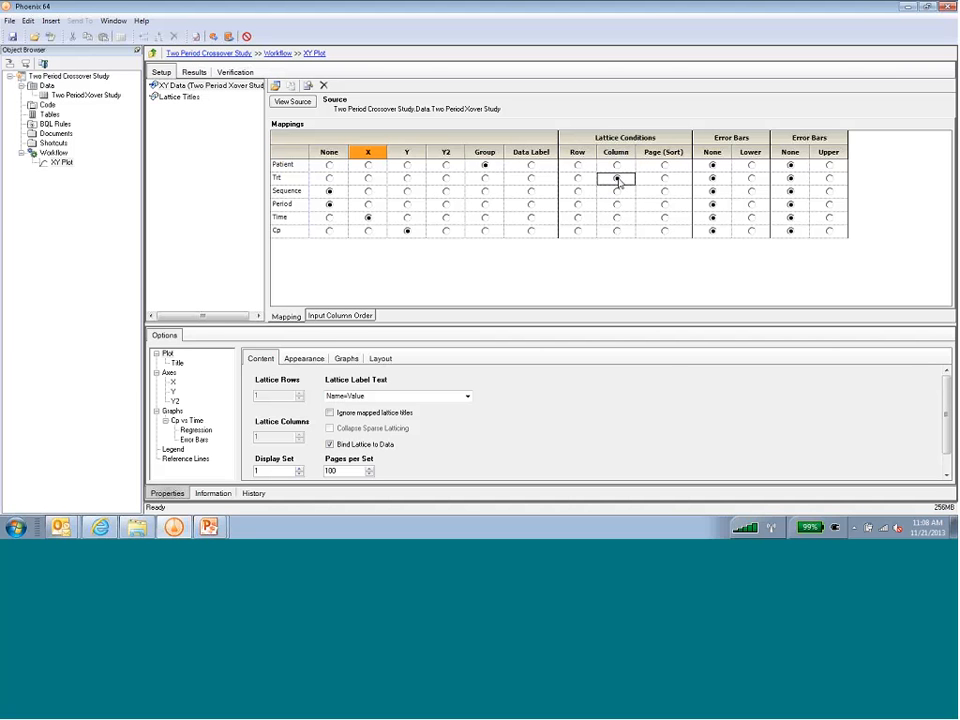
Step: Set the Y axis to a base-10 logarithmic scale, execute the XY plot and enlarge its results area
left_click(173, 391)
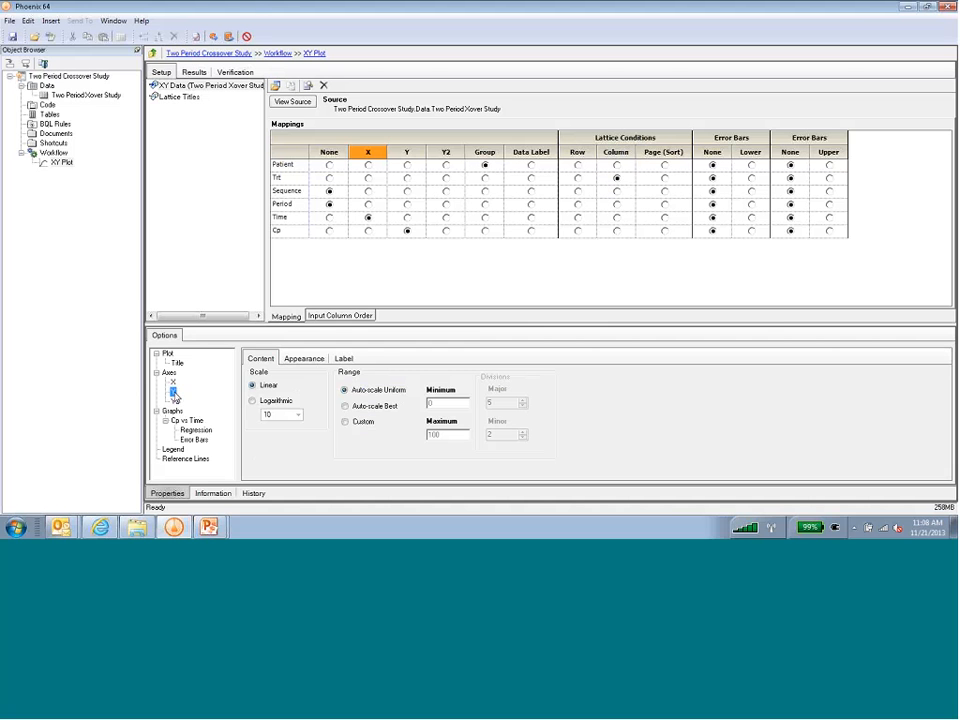
left_click(253, 401)
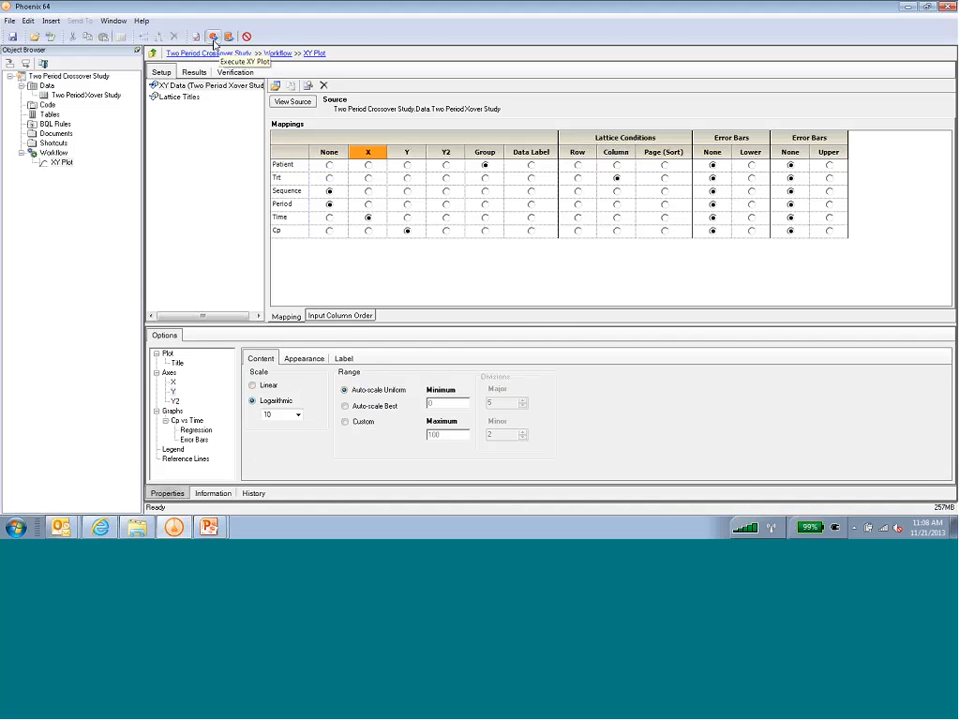
left_click(213, 38)
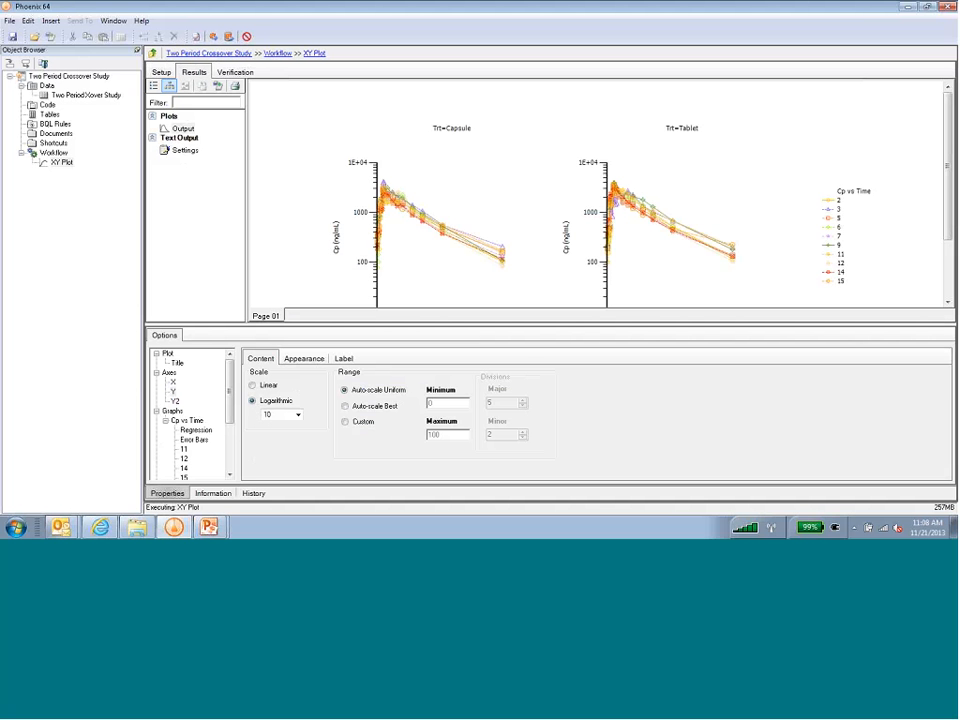
left_click_drag(523, 322, 521, 366)
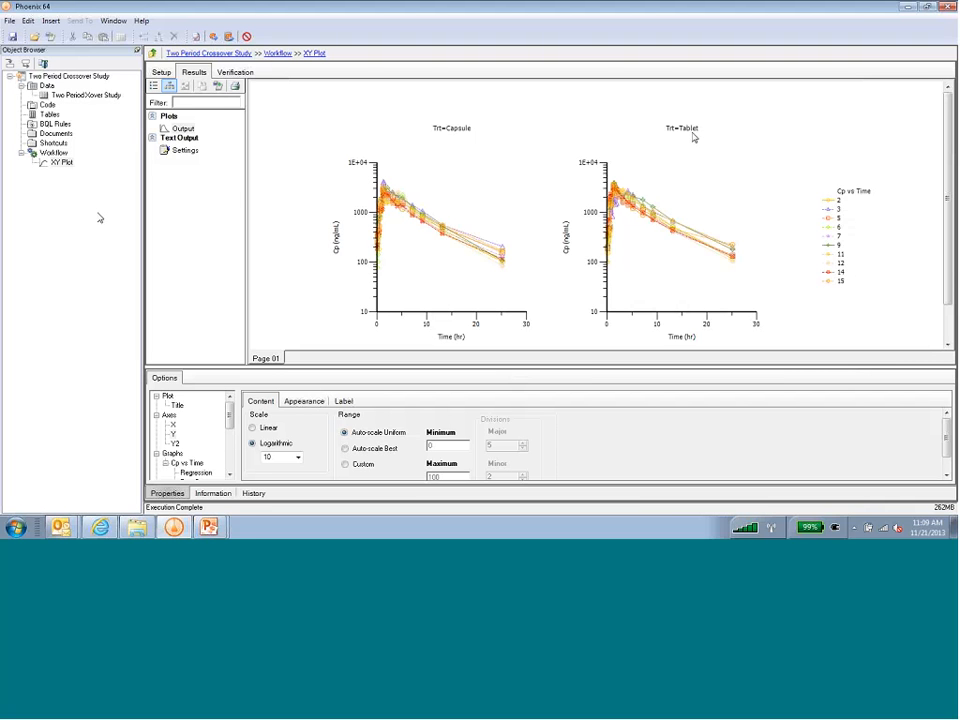
Step: Rename the XY Plot object in the workflow as Overlay Subjects by Treatment
left_click(61, 163)
left_click(62, 163)
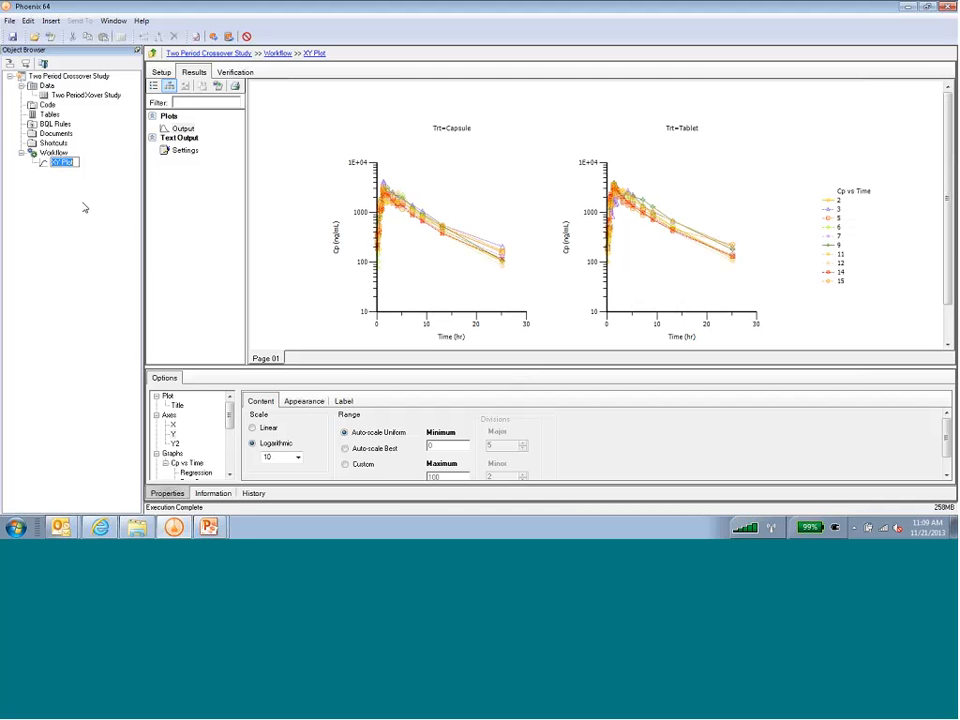
type("Overlay Subjects by Trea")
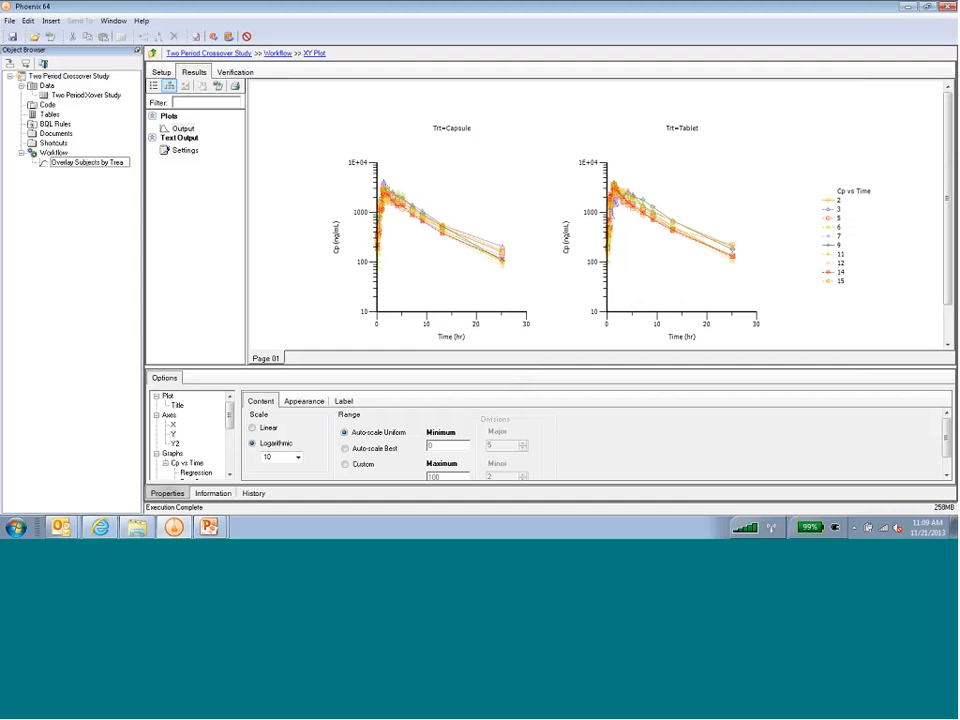
type("tment")
key("Return")
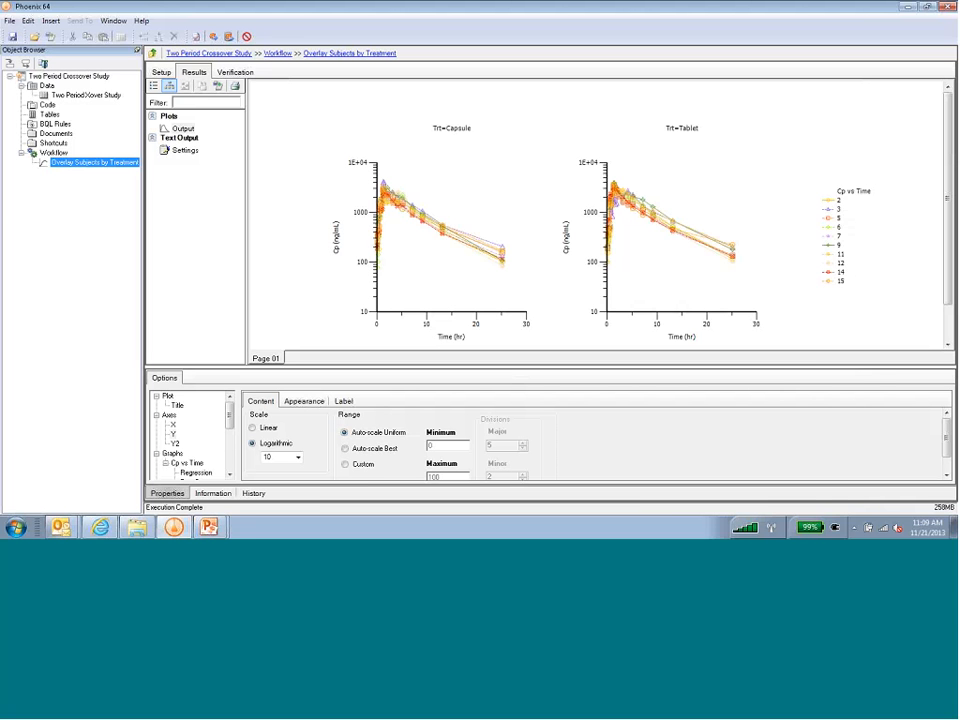
Step: Send the Two Period Xover Study worksheet to a second XY Plot object in the workflow
left_click(86, 96)
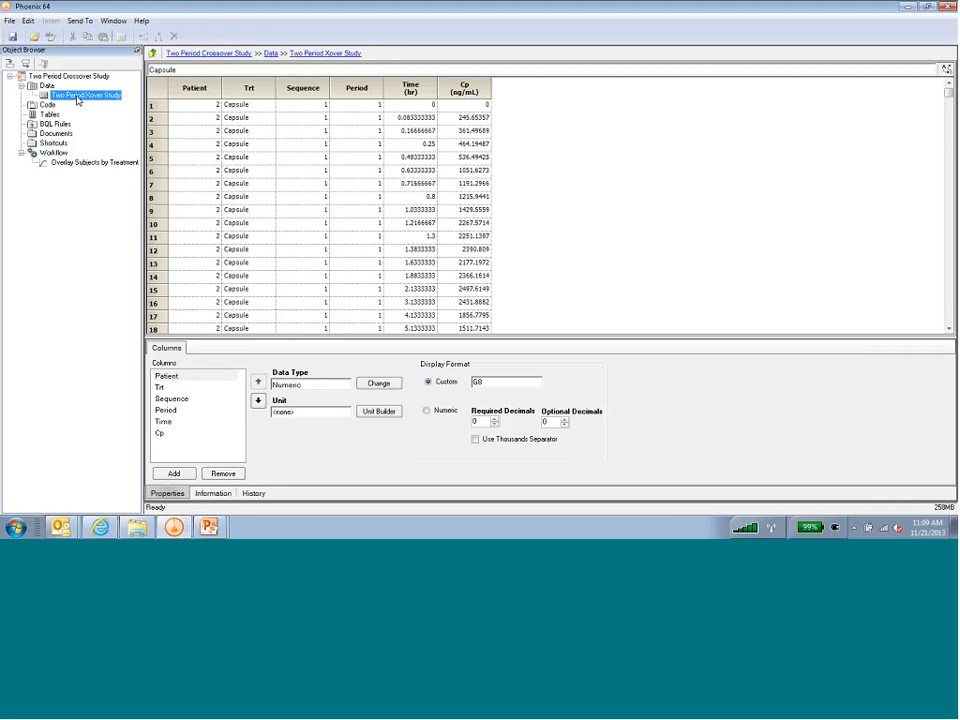
right_click(77, 99)
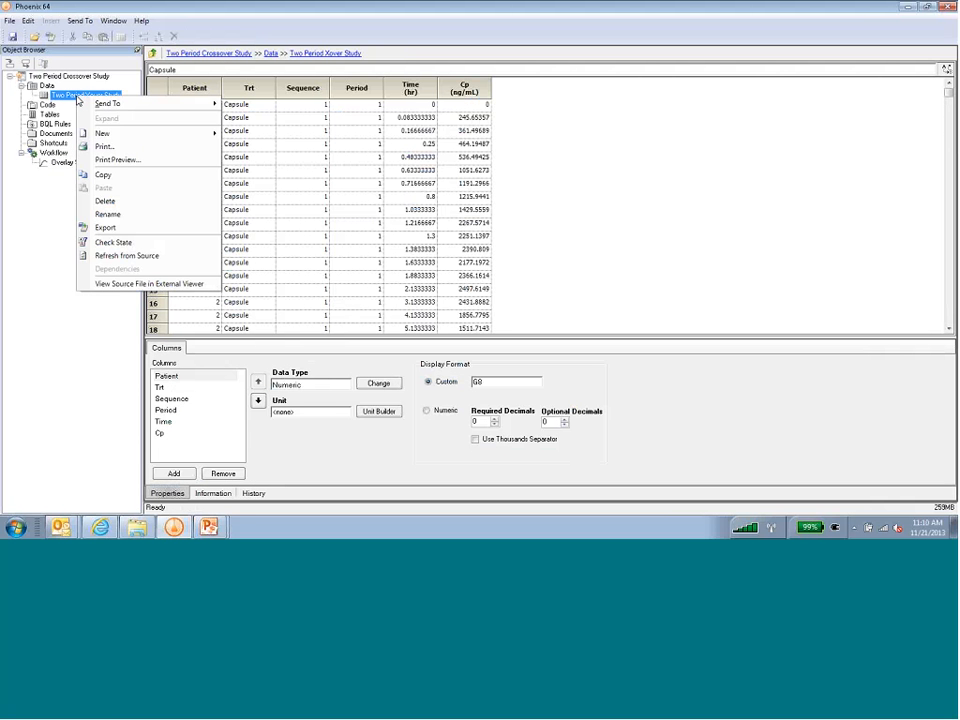
mouse_move(110, 104)
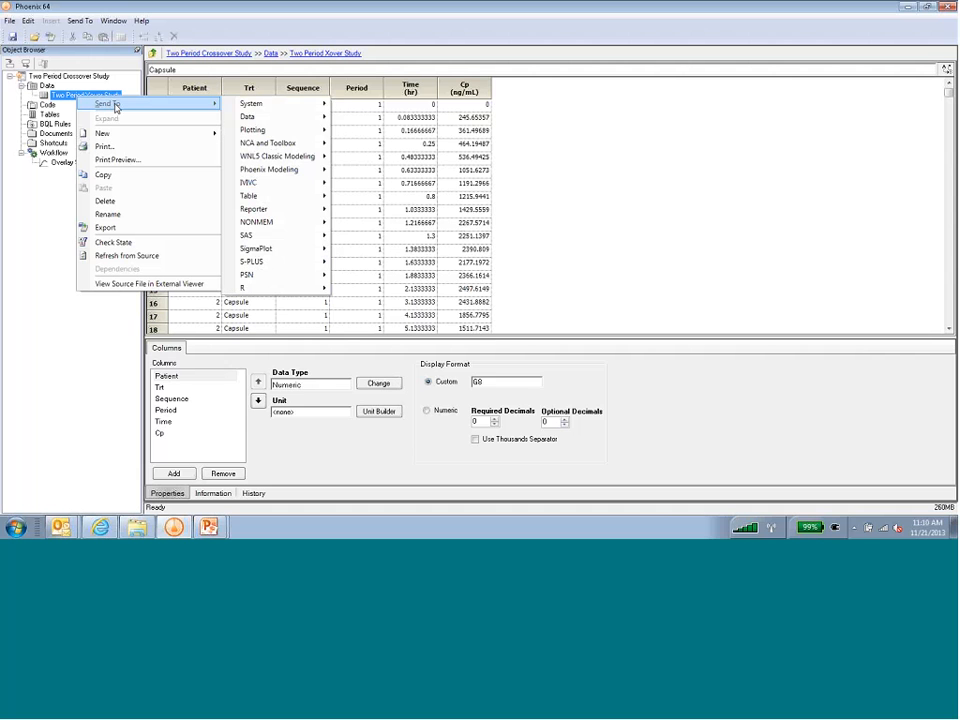
mouse_move(255, 131)
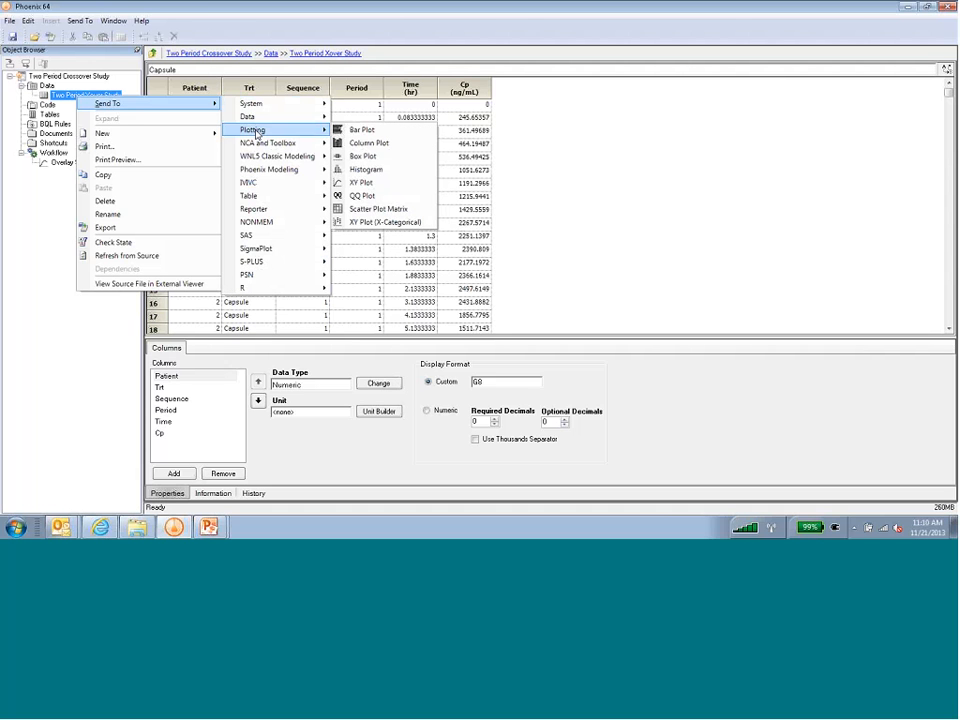
left_click(376, 186)
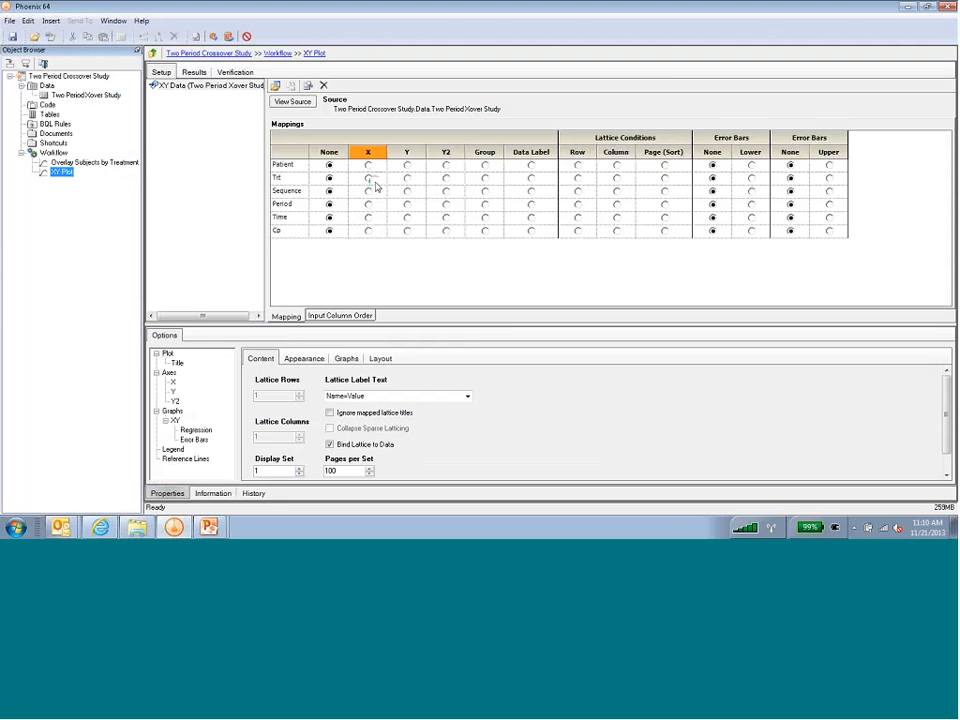
Step: Map Time to X, Cp to Y, Trt to Group and Patient to the lattice Page (Sort) condition for the second plot
left_click(368, 217)
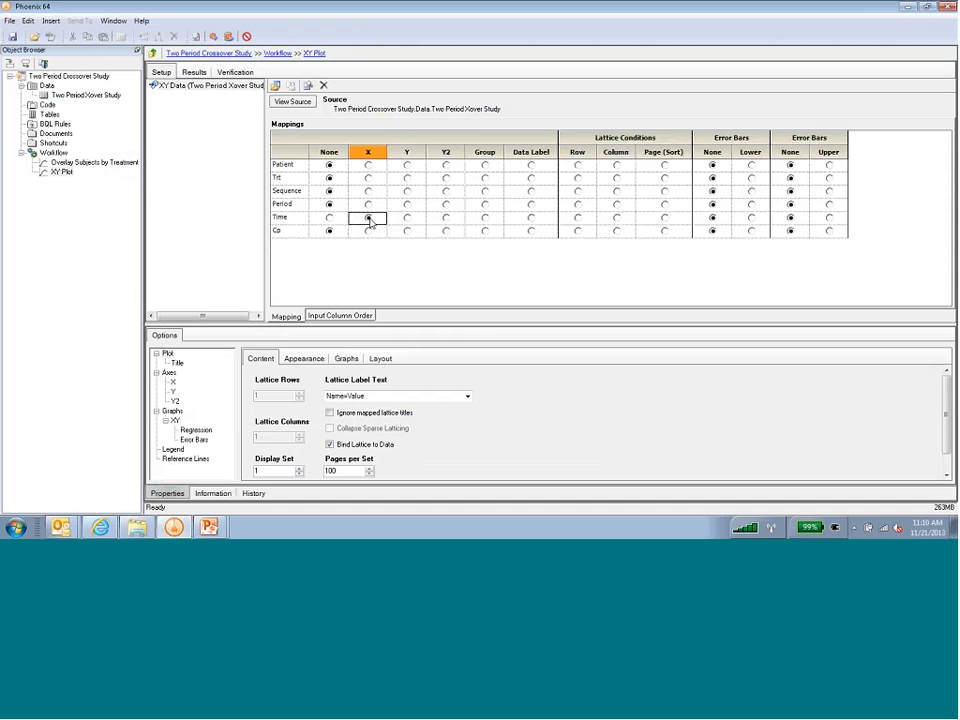
left_click(407, 231)
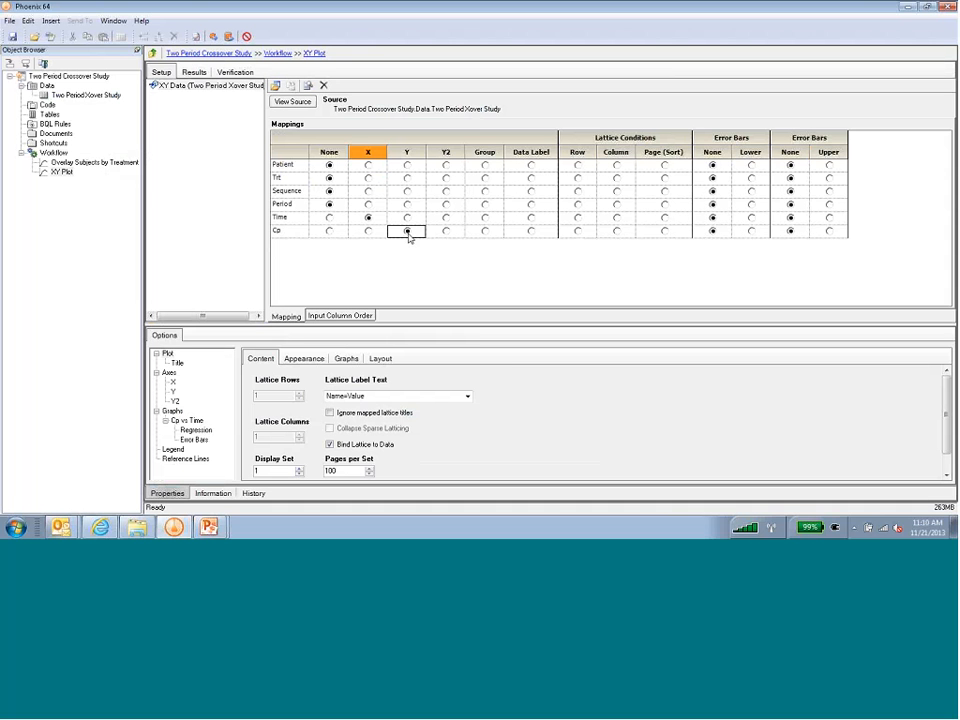
left_click(485, 178)
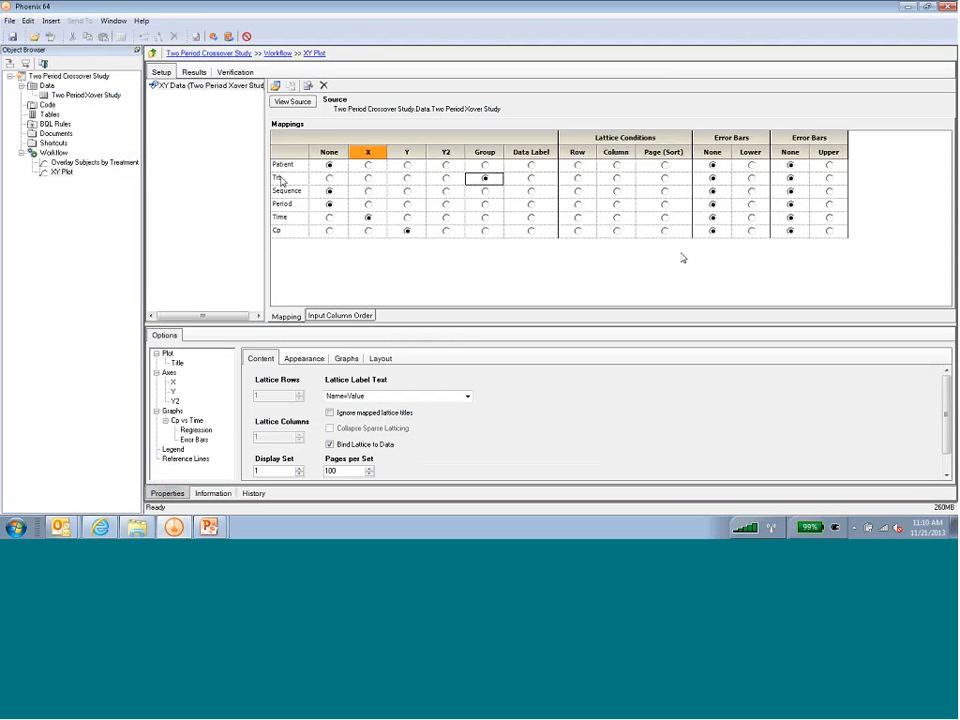
left_click(665, 167)
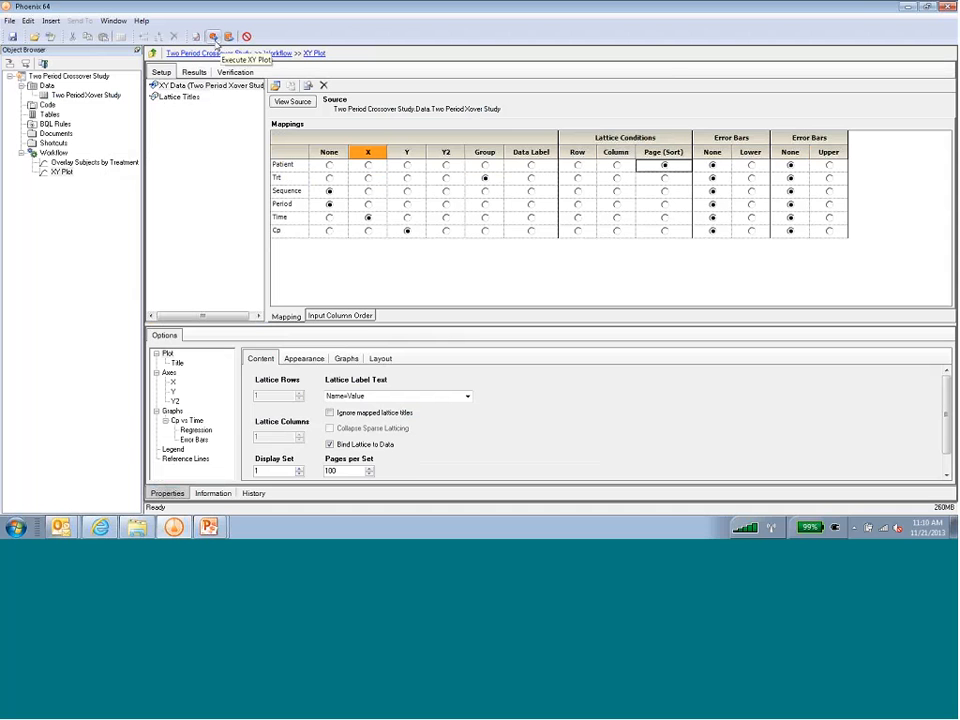
Step: Give the second plot's Y axis a base-10 logarithmic scale, execute the plot and slightly enlarge its results area
left_click(215, 40)
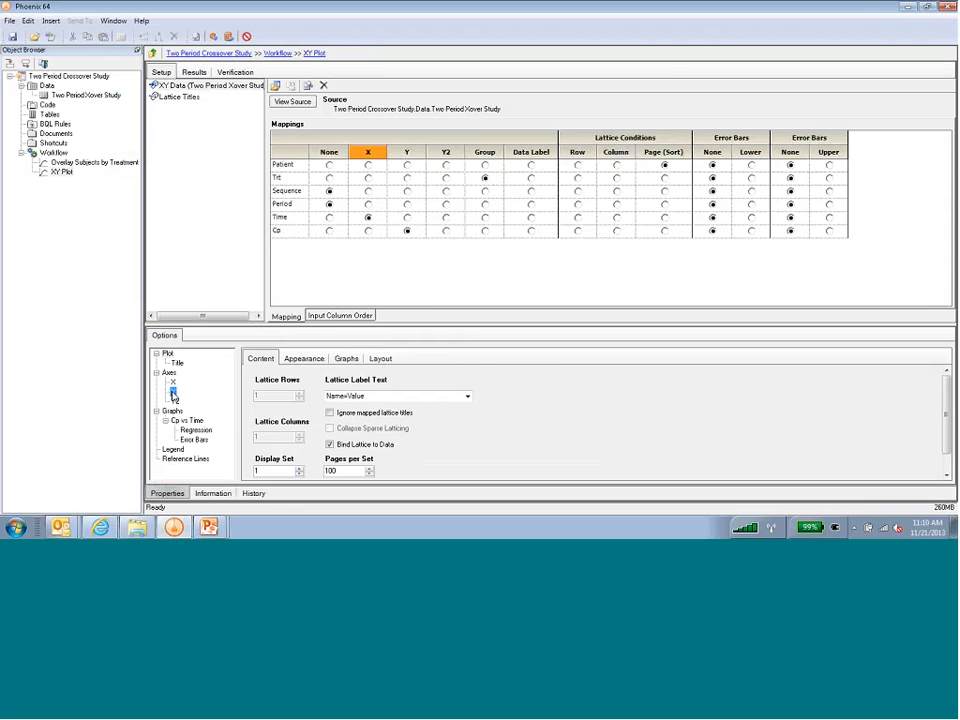
left_click(173, 391)
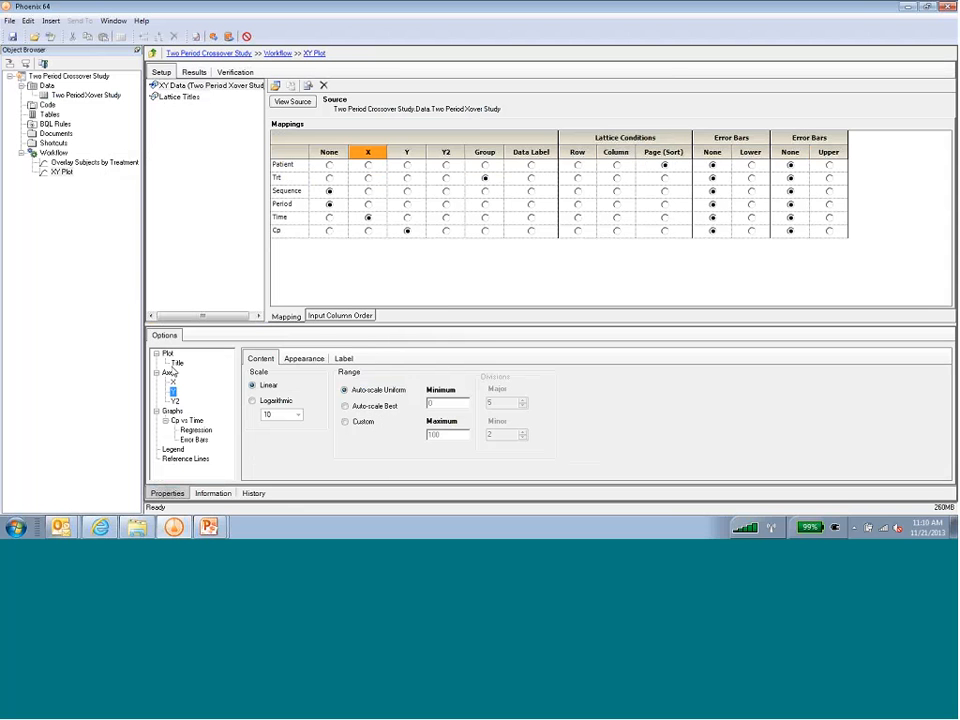
left_click(253, 402)
left_click(213, 36)
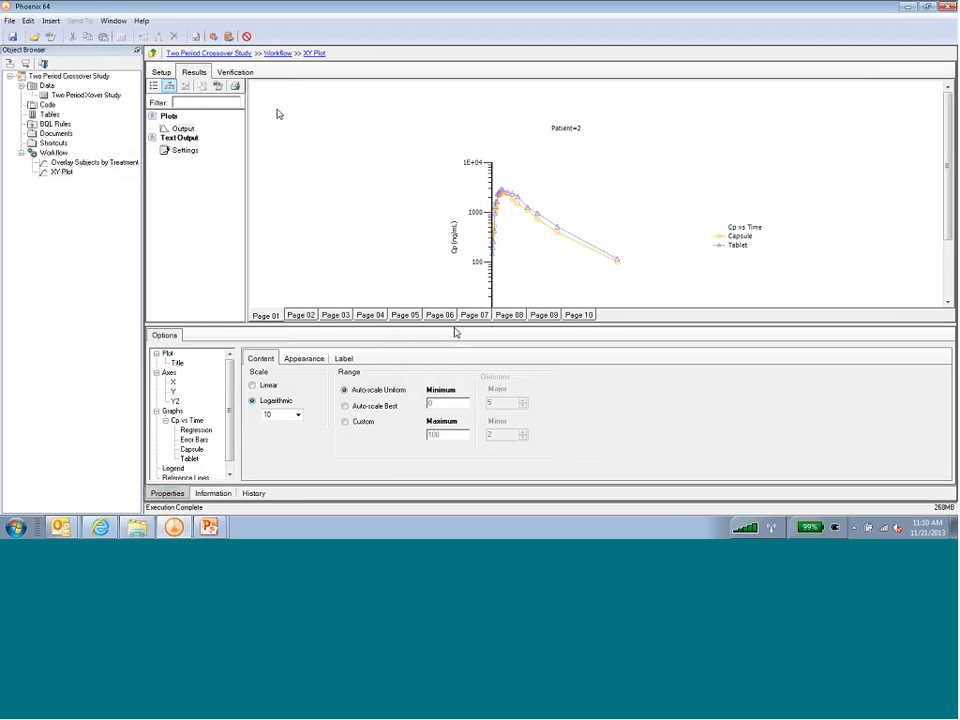
left_click_drag(454, 331, 456, 345)
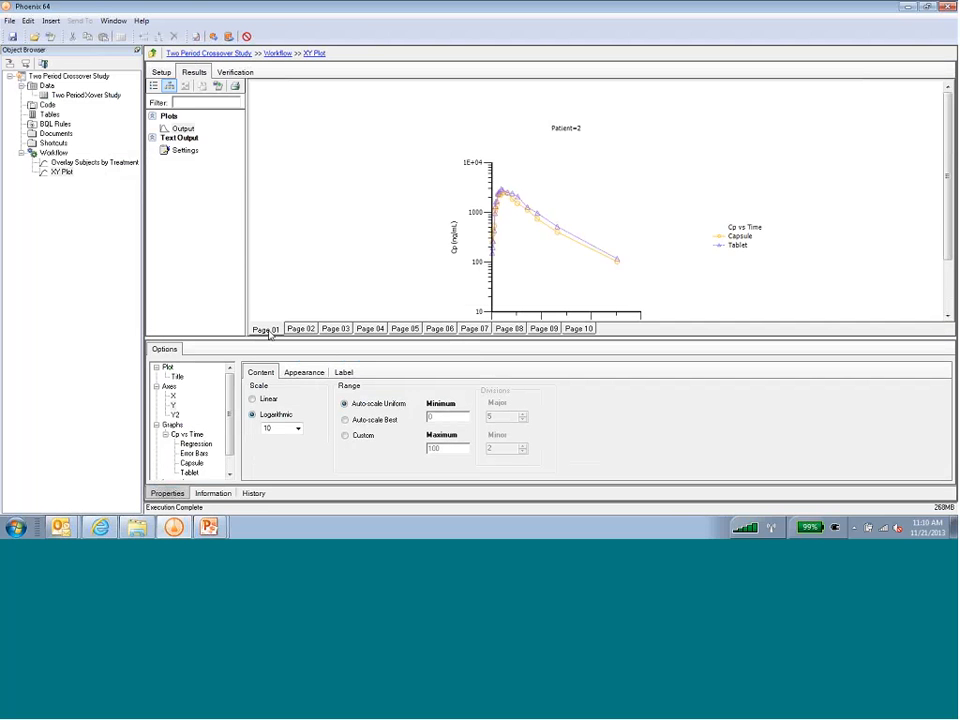
Step: Examine the individual patient plots on pages 02 to 06, comparing capsule and tablet, and return to Page 01
left_click(301, 329)
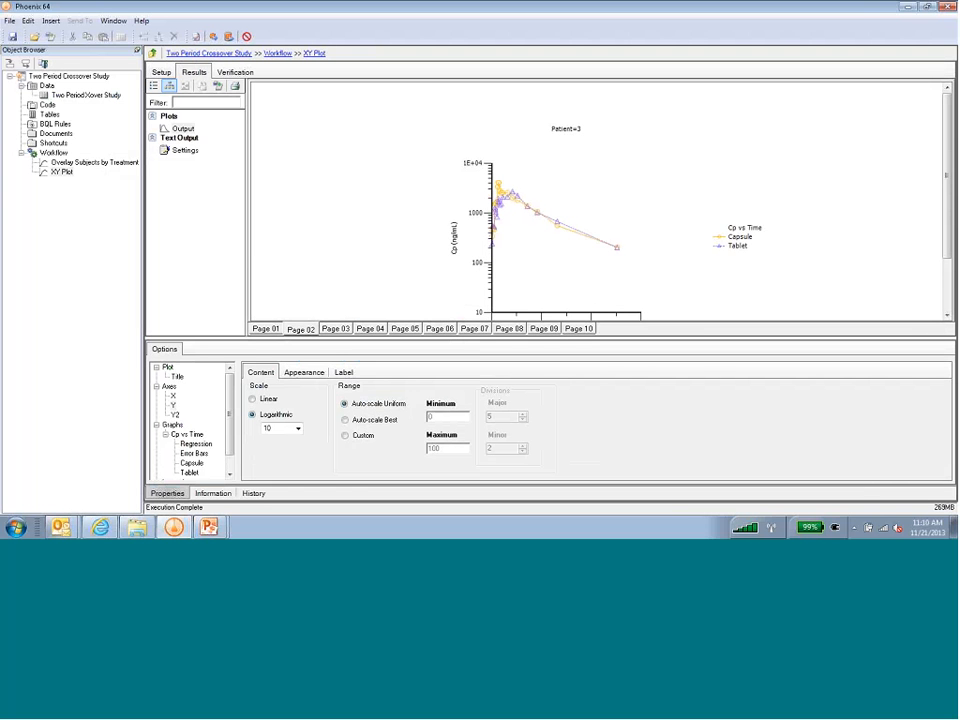
left_click(335, 329)
left_click(370, 329)
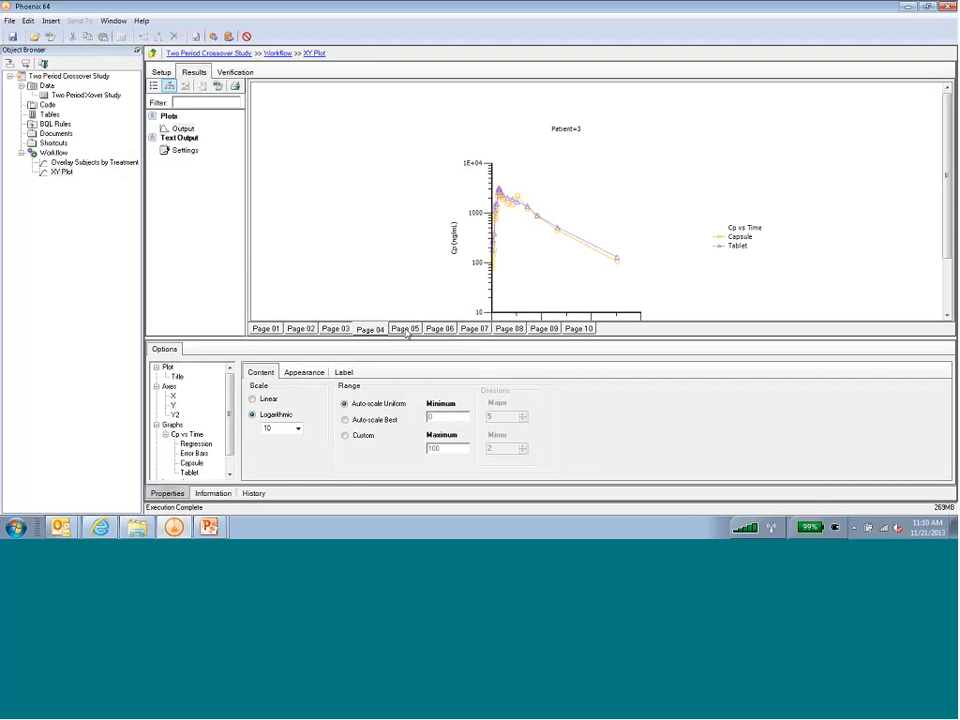
left_click(405, 329)
left_click(441, 329)
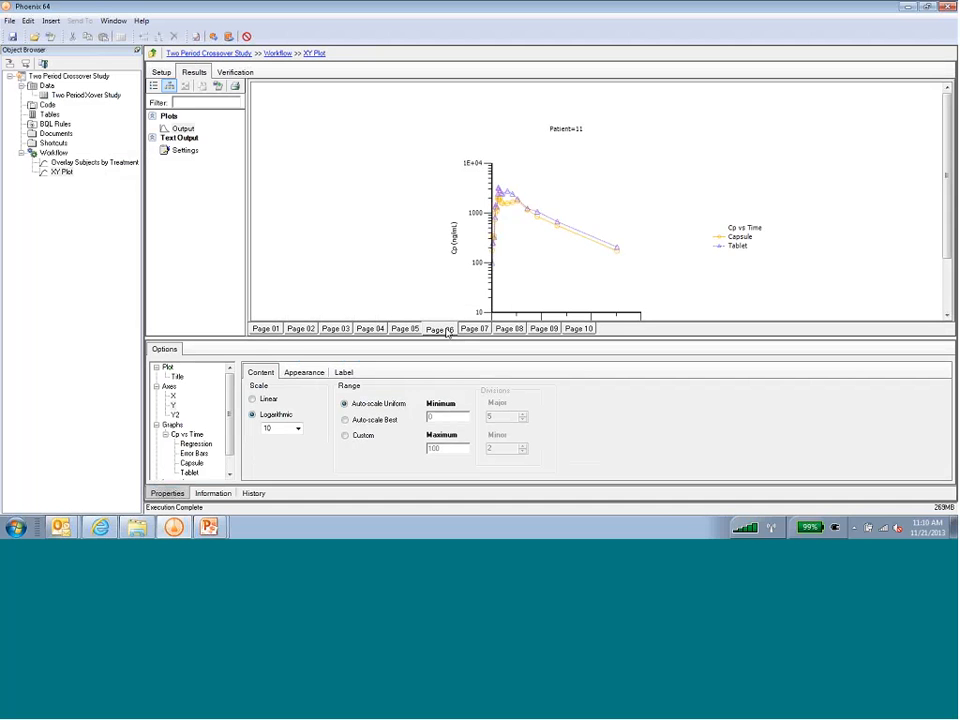
left_click(267, 331)
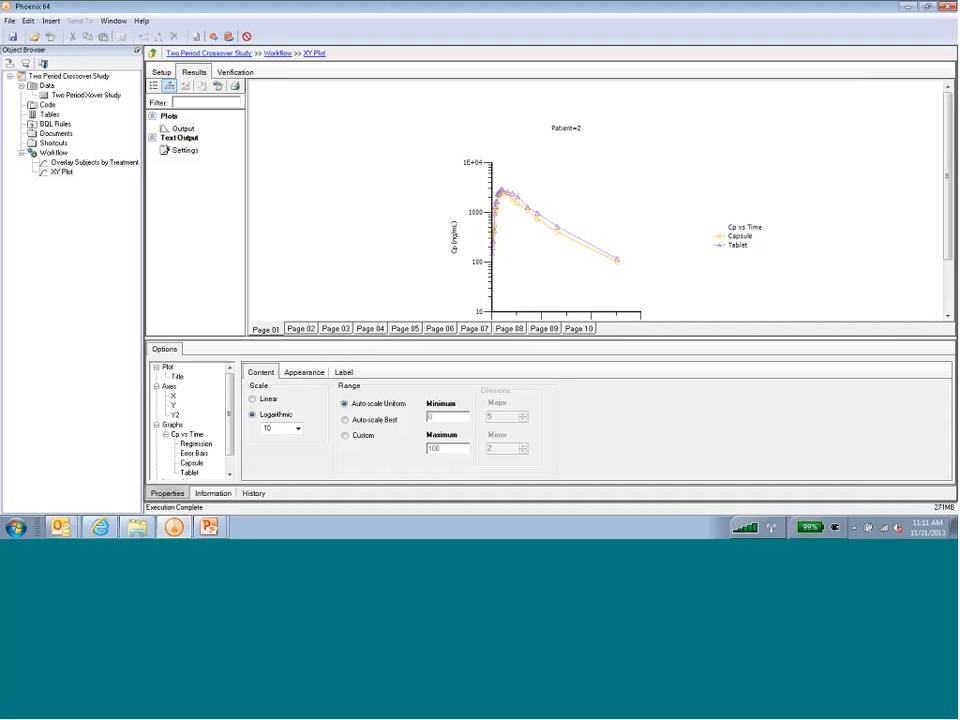
Step: Unbind the plot's lattice from the data and set it to 4 lattice rows and 3 lattice columns
left_click(168, 368)
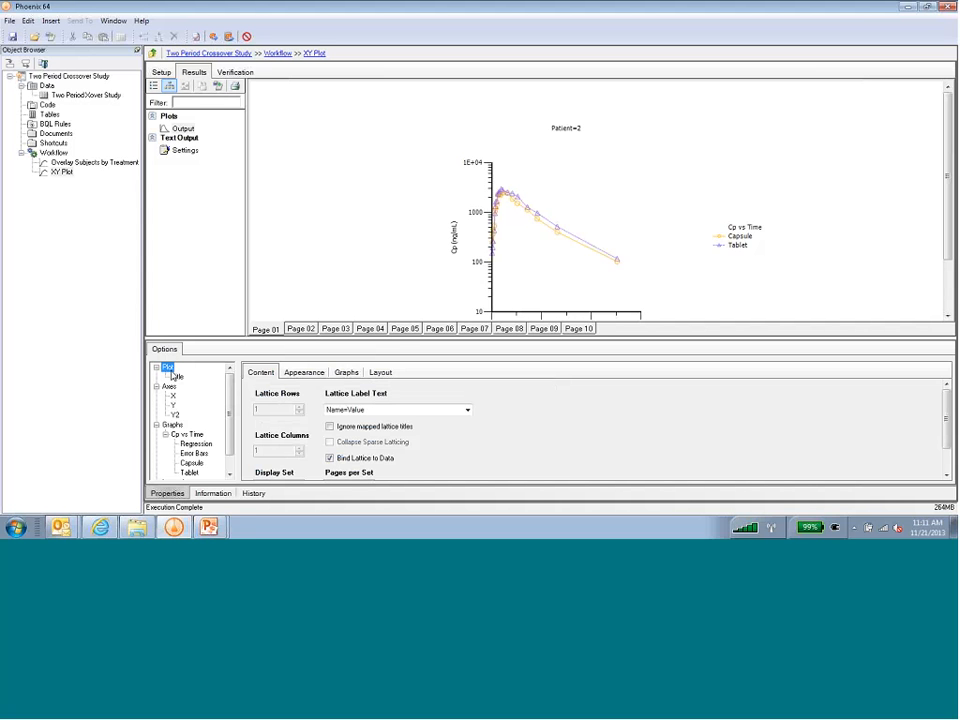
left_click(330, 458)
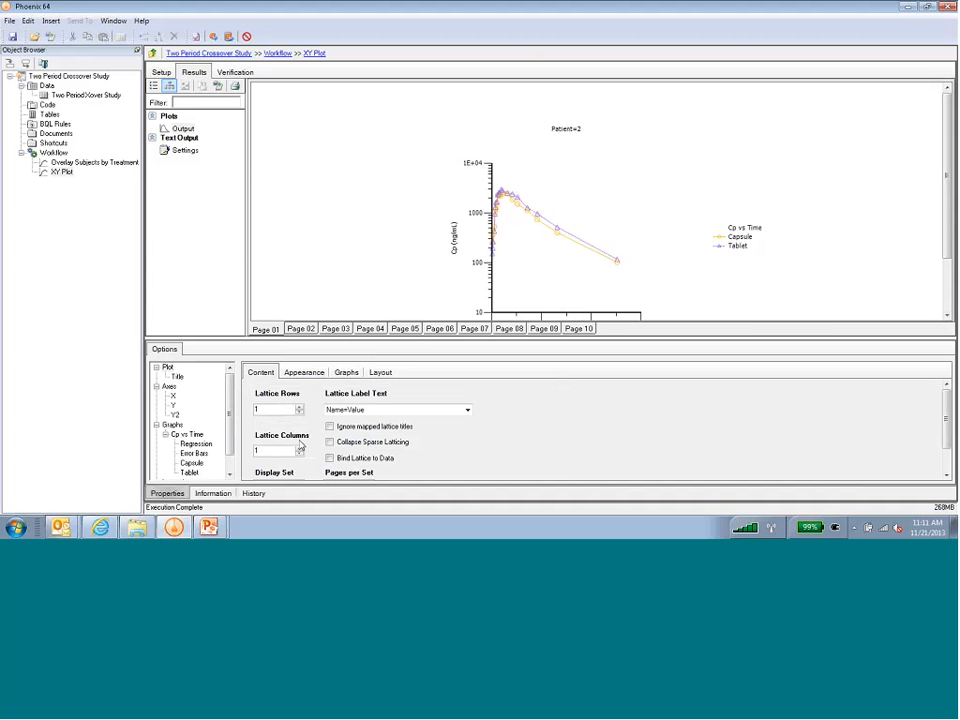
left_click(300, 448)
left_click(300, 448)
left_click(299, 408)
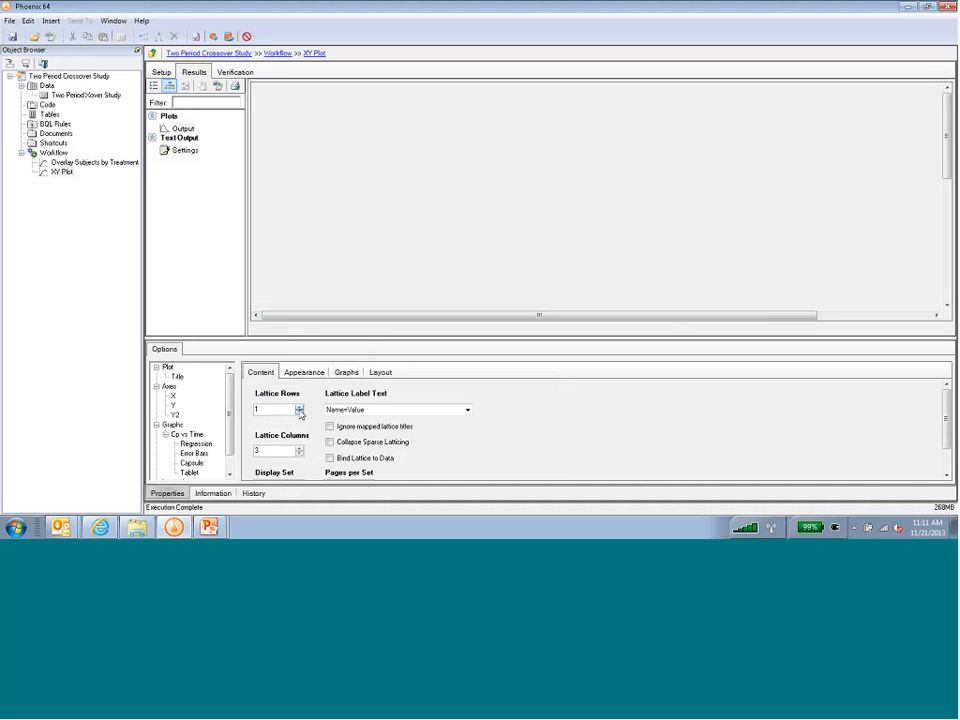
left_click(299, 408)
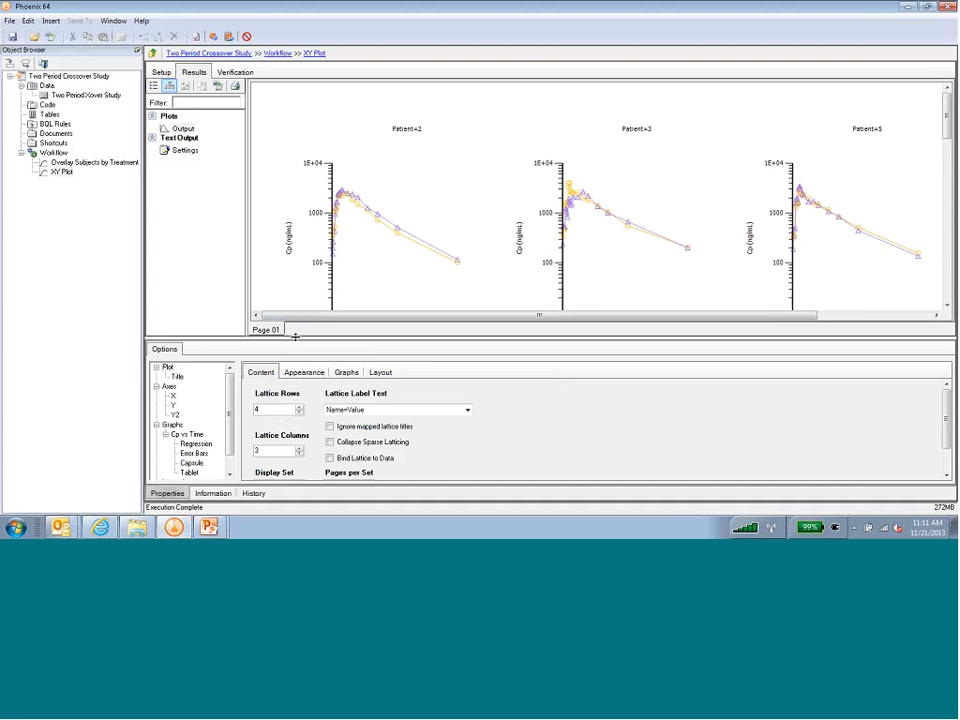
Step: Examine the full lattice of patient plots in a separate maximized output window, from Patient 2 to Patient 15, and close it
double_click(183, 131)
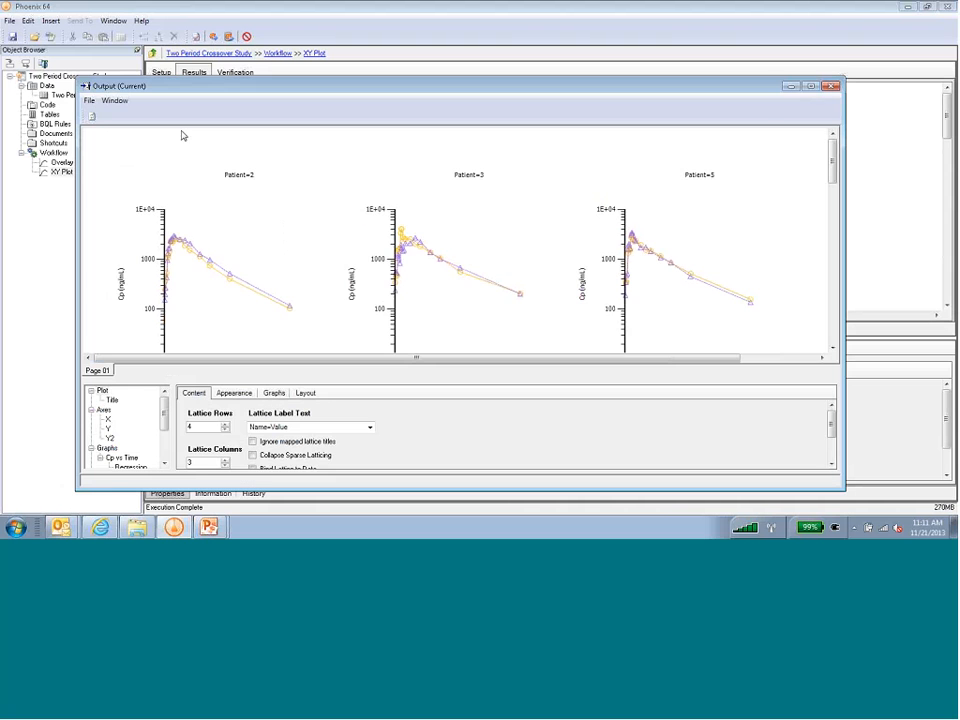
left_click(810, 86)
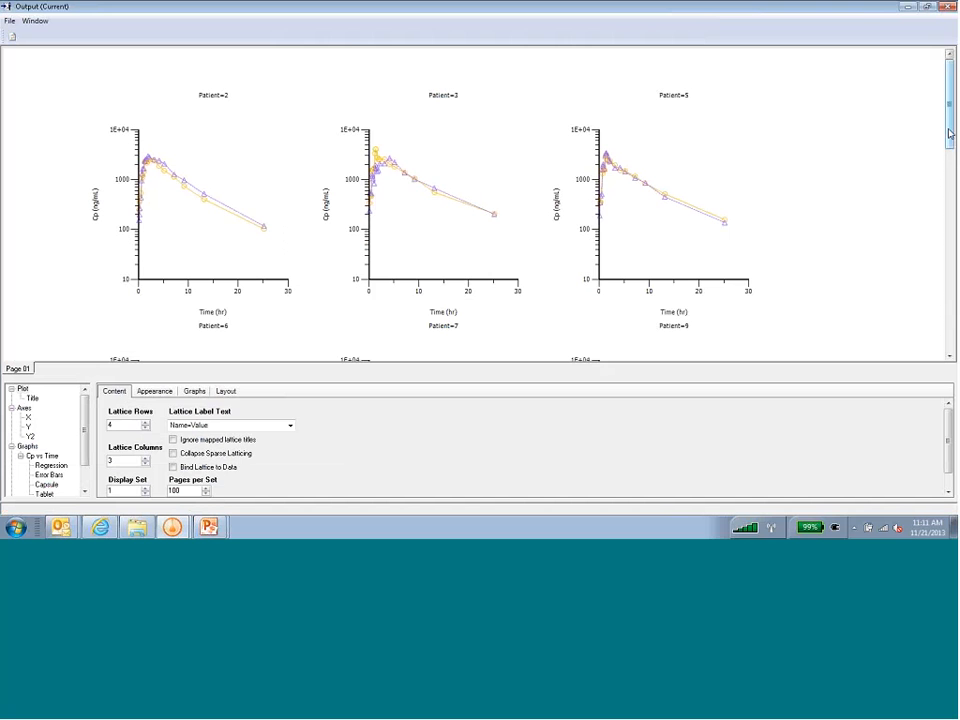
left_click_drag(950, 133, 952, 335)
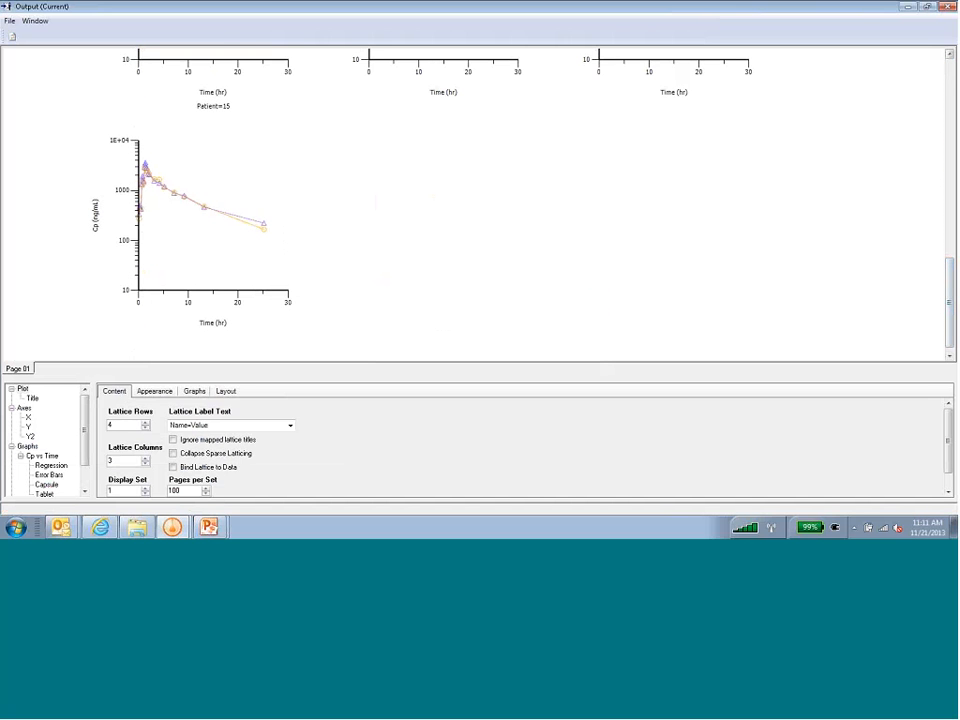
left_click_drag(952, 290, 951, 66)
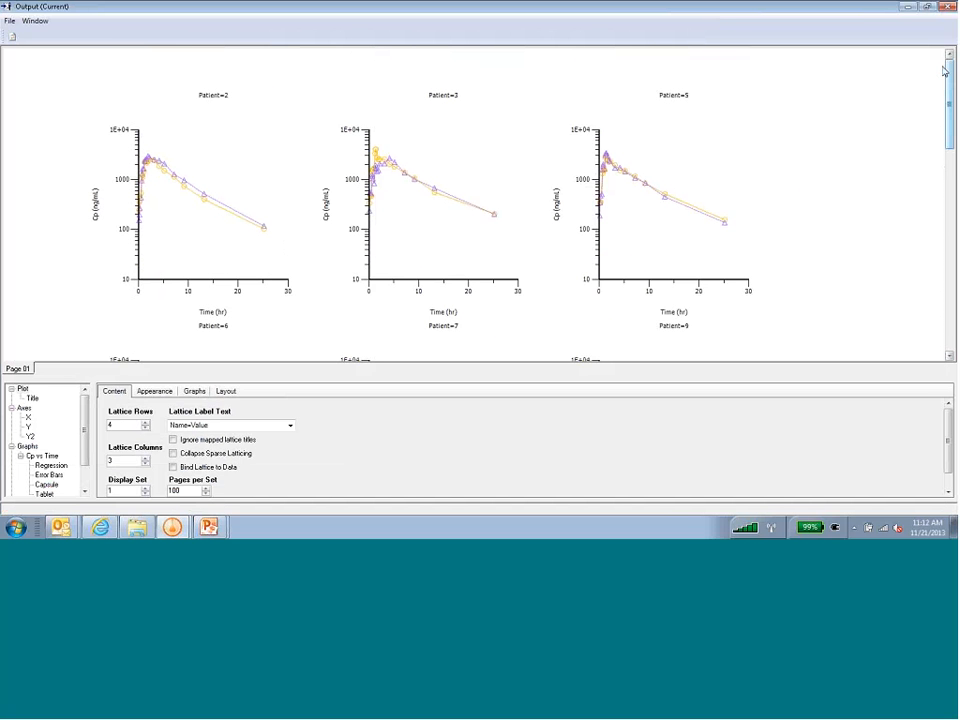
left_click(947, 6)
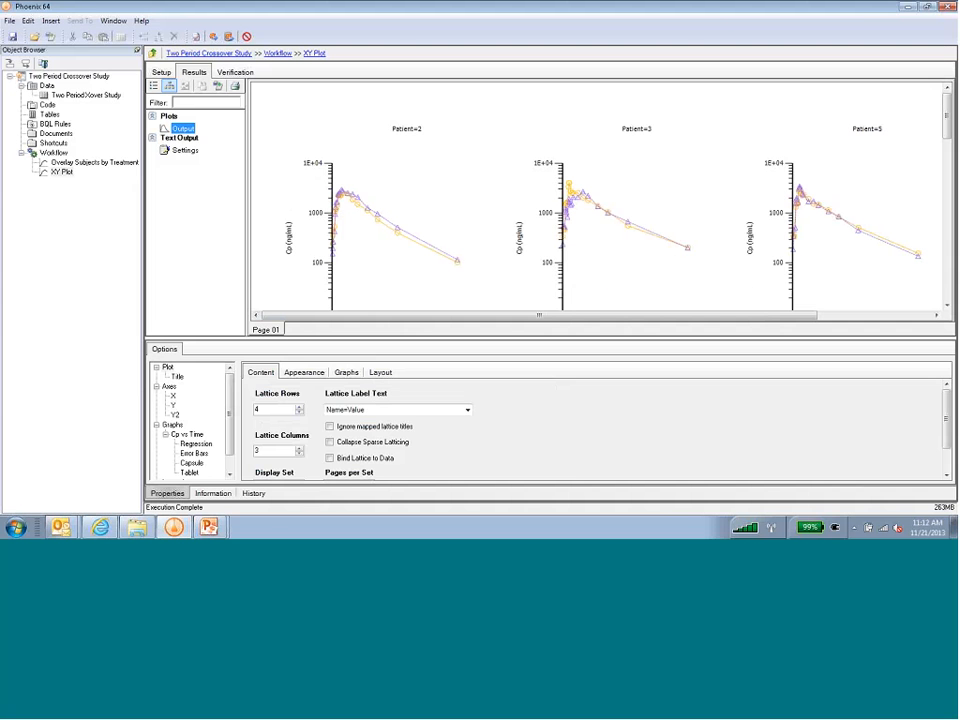
Step: Rename the second XY Plot object as Lattice Plot by Subject
left_click(62, 172)
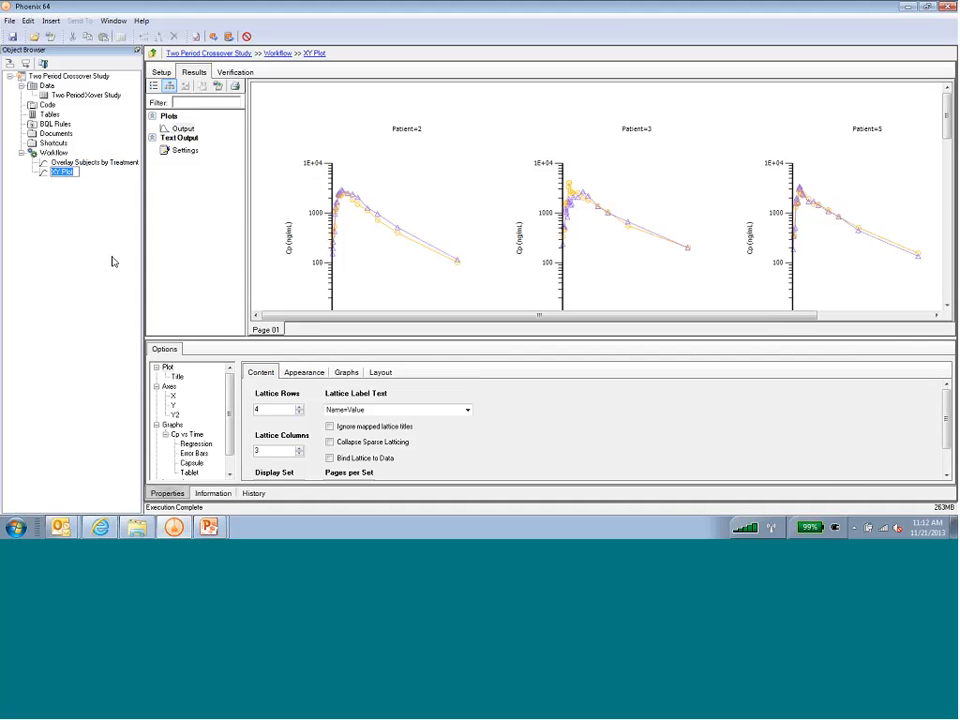
type("Lattice Plot by Subject")
key("Return")
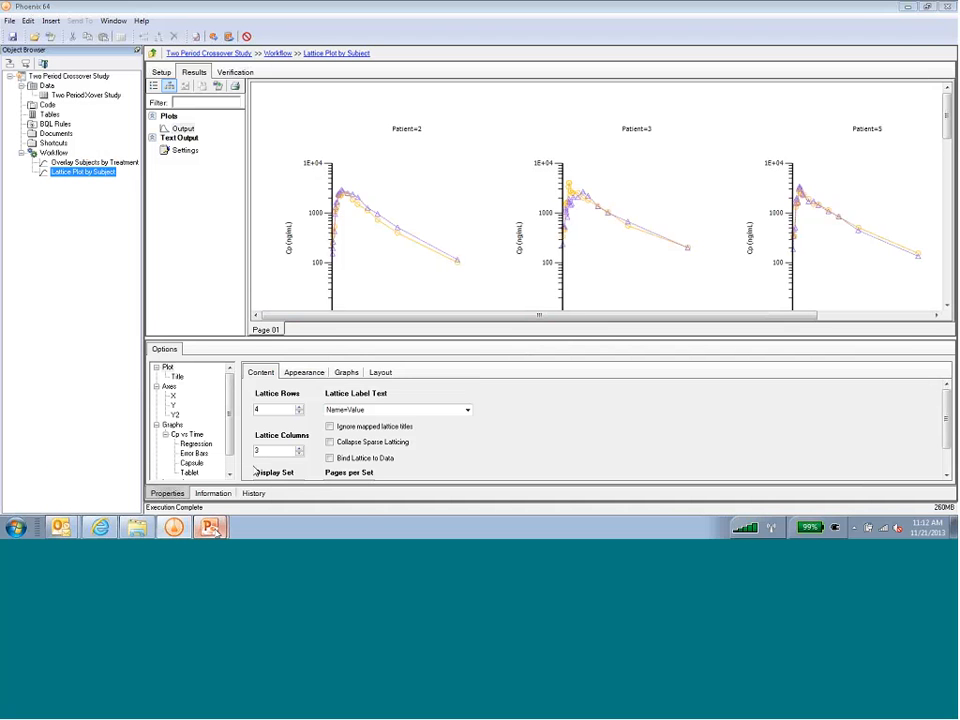
Step: Switch to the PowerPoint slide show and advance to the Noncompartmental Analysis (NCA) title slide
left_click(209, 527)
left_click(195, 504)
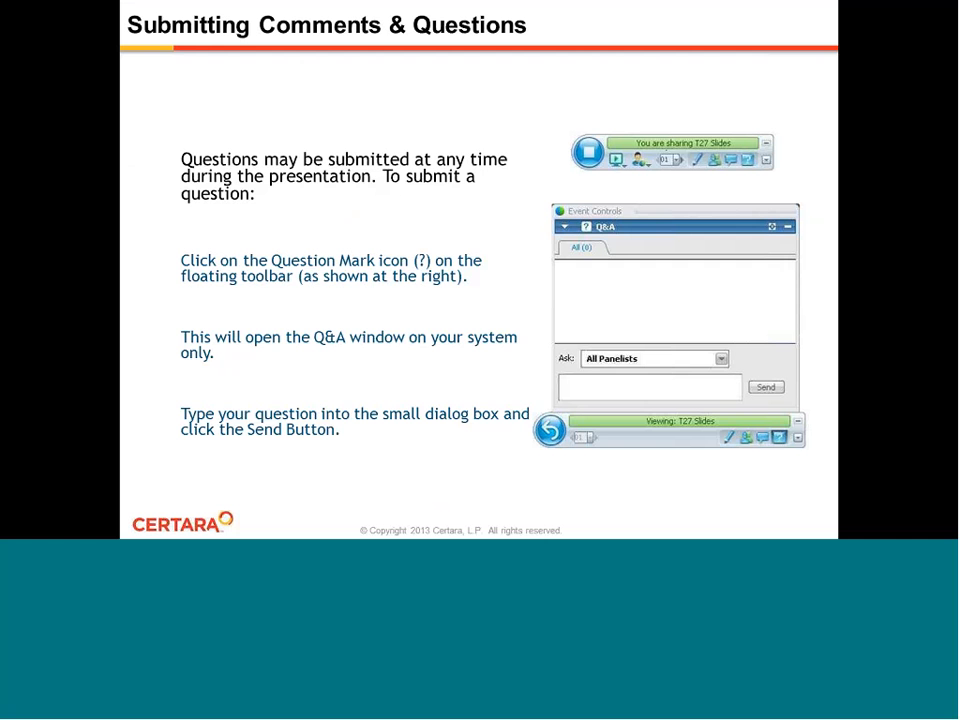
left_click(257, 339)
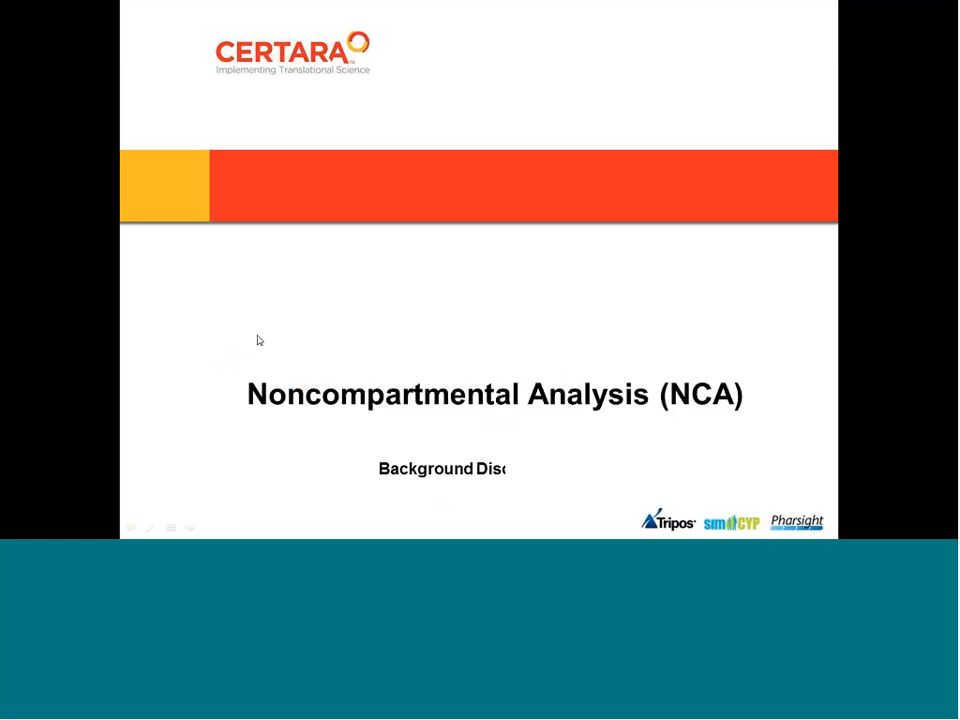
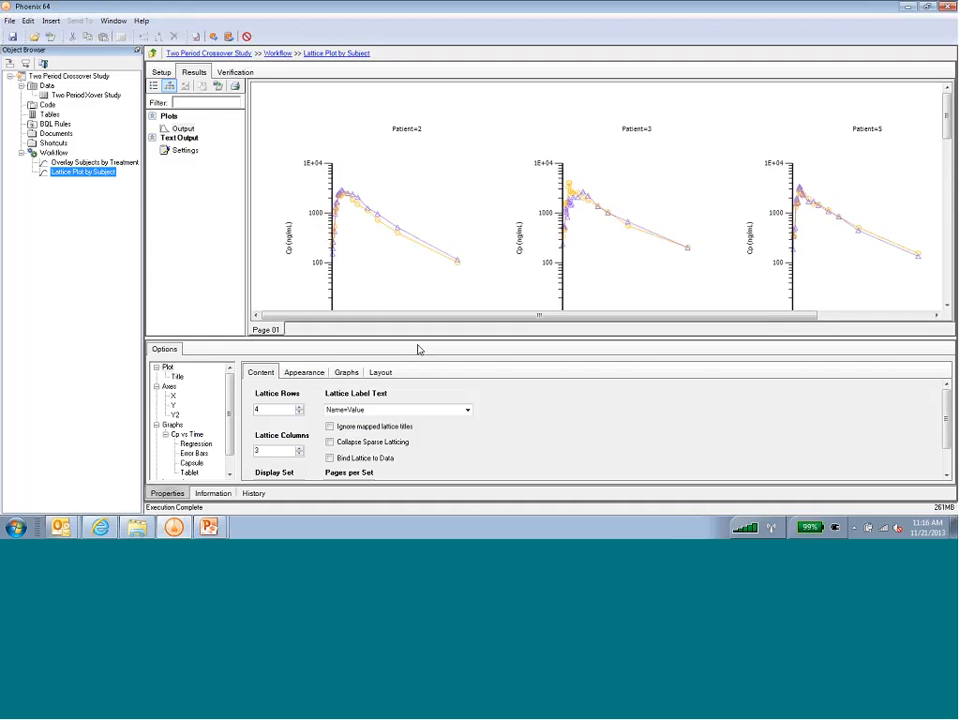
Step: Send the Two Period Xover Study worksheet to a new NCA object in the workflow
left_click(84, 96)
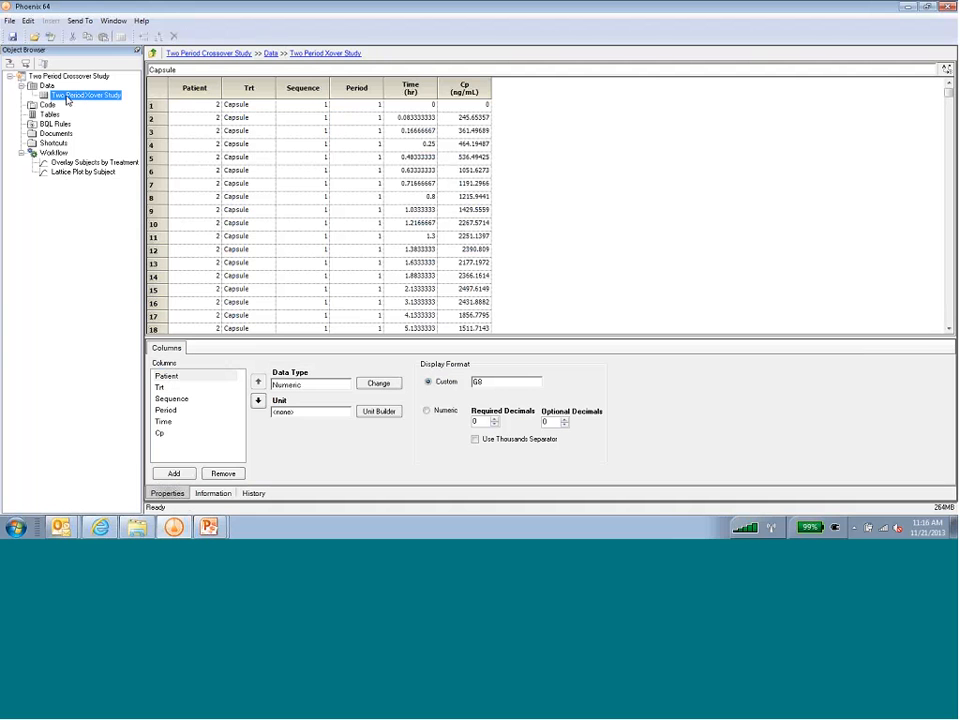
right_click(68, 101)
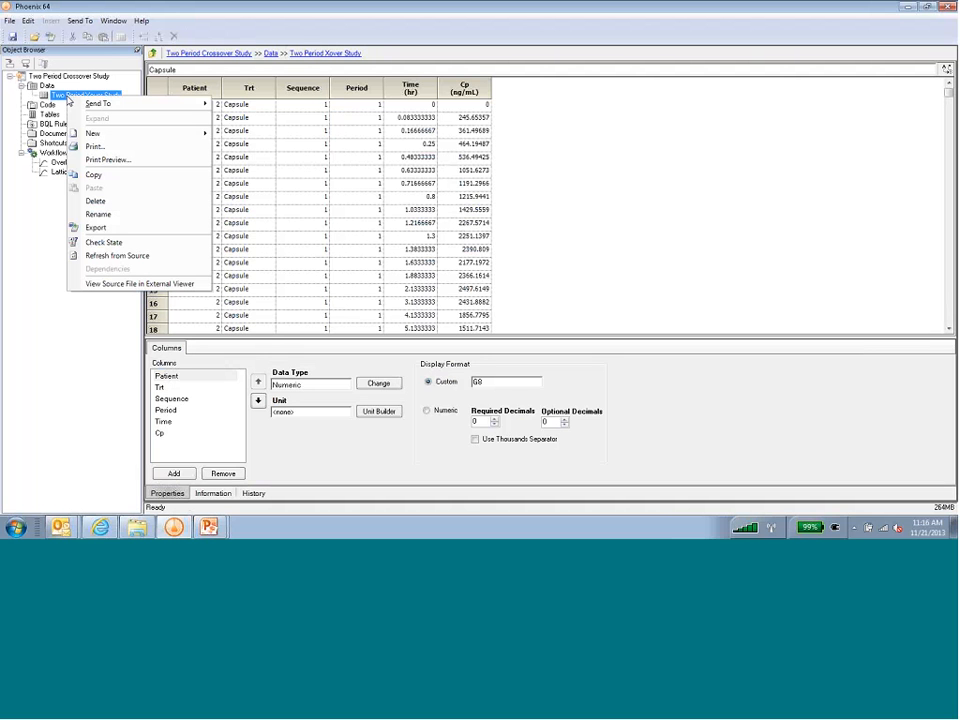
mouse_move(101, 107)
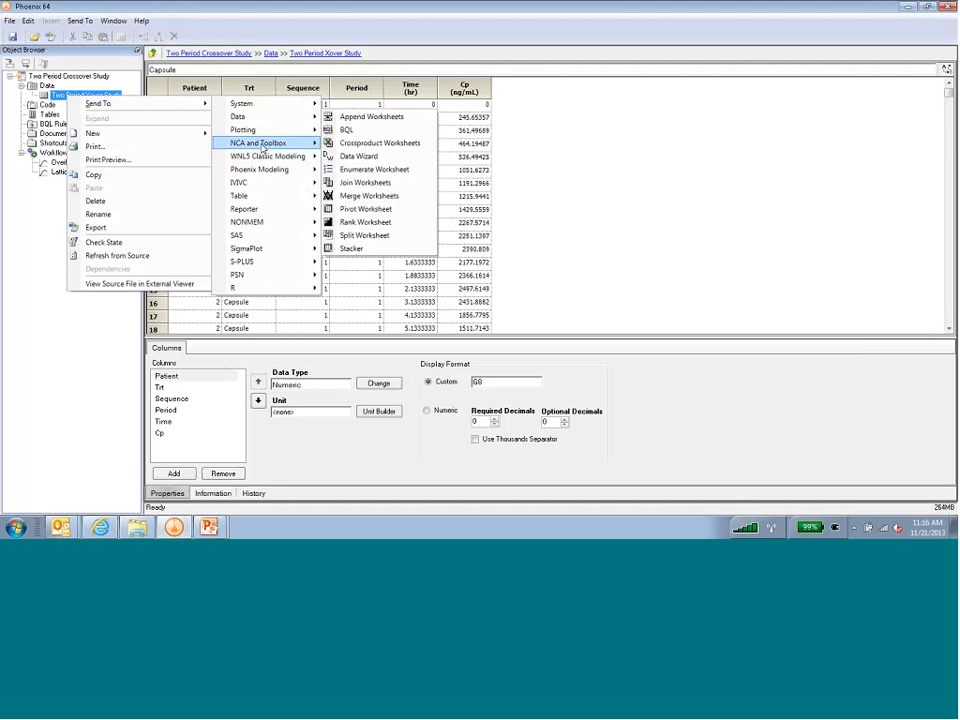
mouse_move(262, 147)
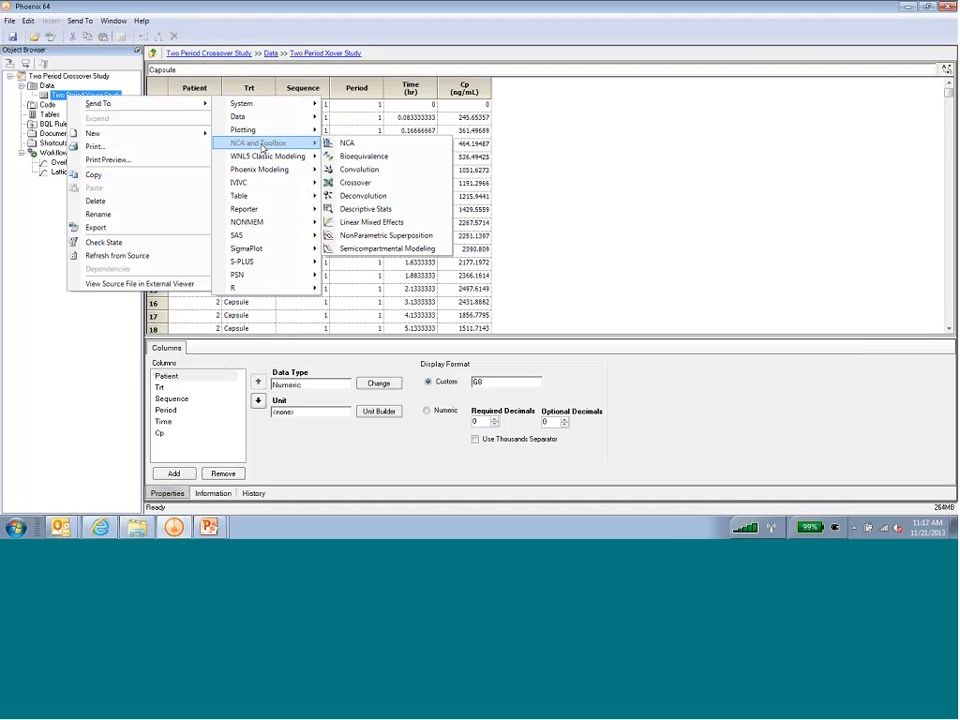
left_click(346, 143)
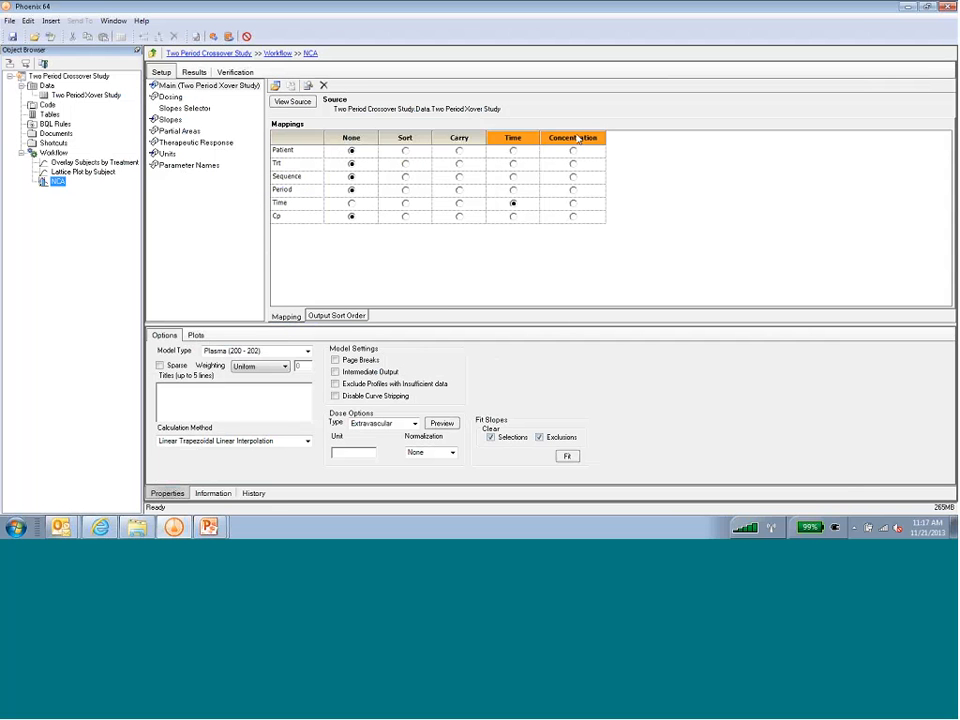
Step: Map Cp to Concentration, Patient and Trt to Sort, and Sequence and Period to Carry for the NCA object
left_click(573, 218)
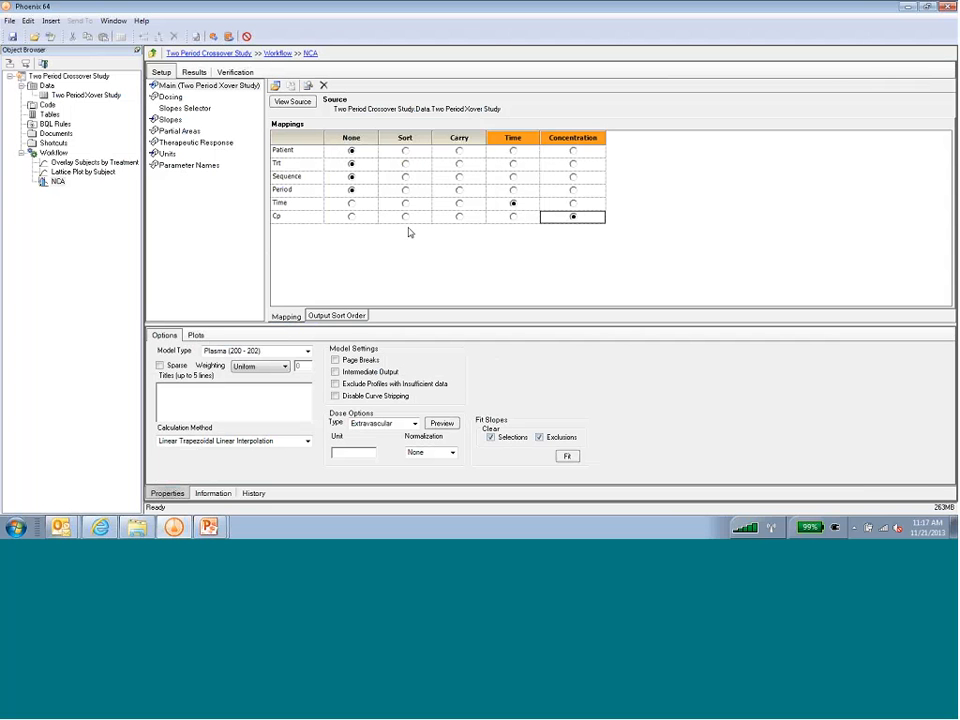
left_click(405, 151)
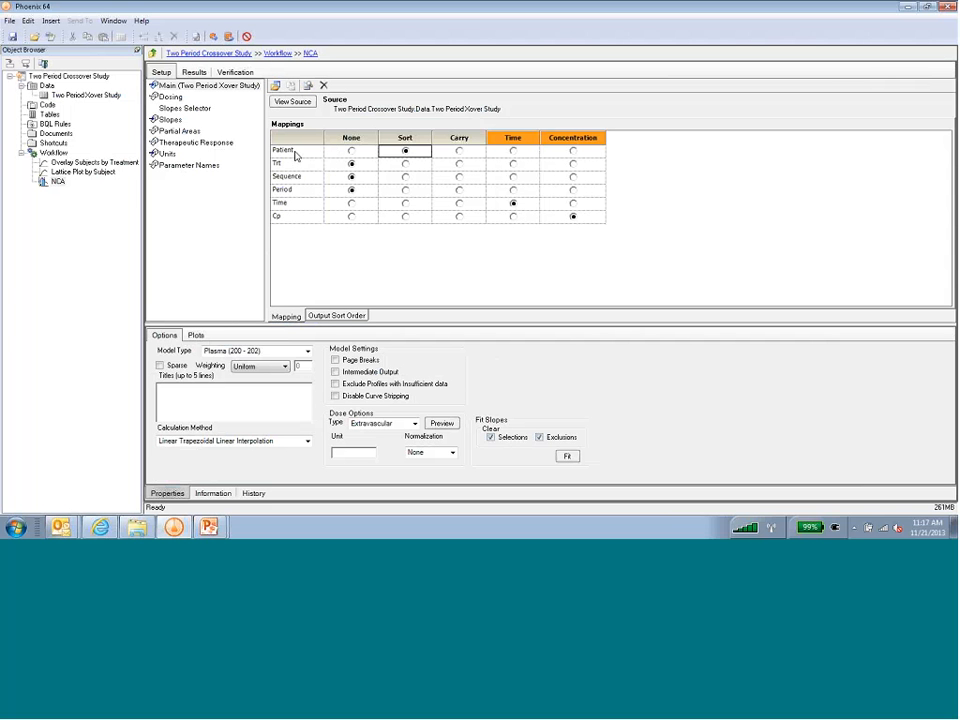
left_click(405, 163)
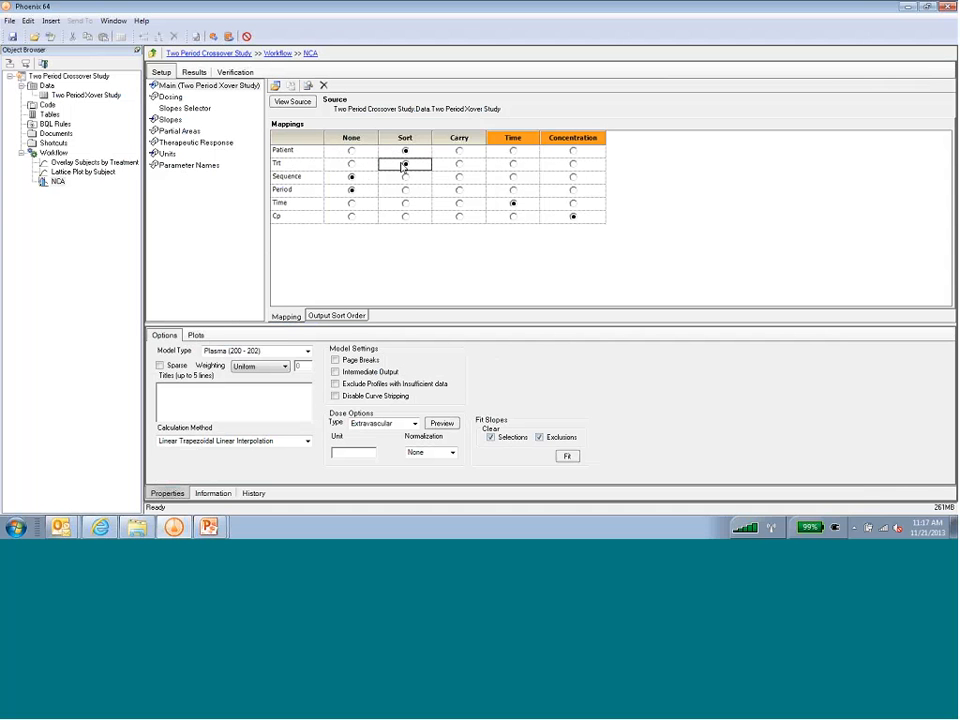
left_click(459, 177)
left_click(459, 189)
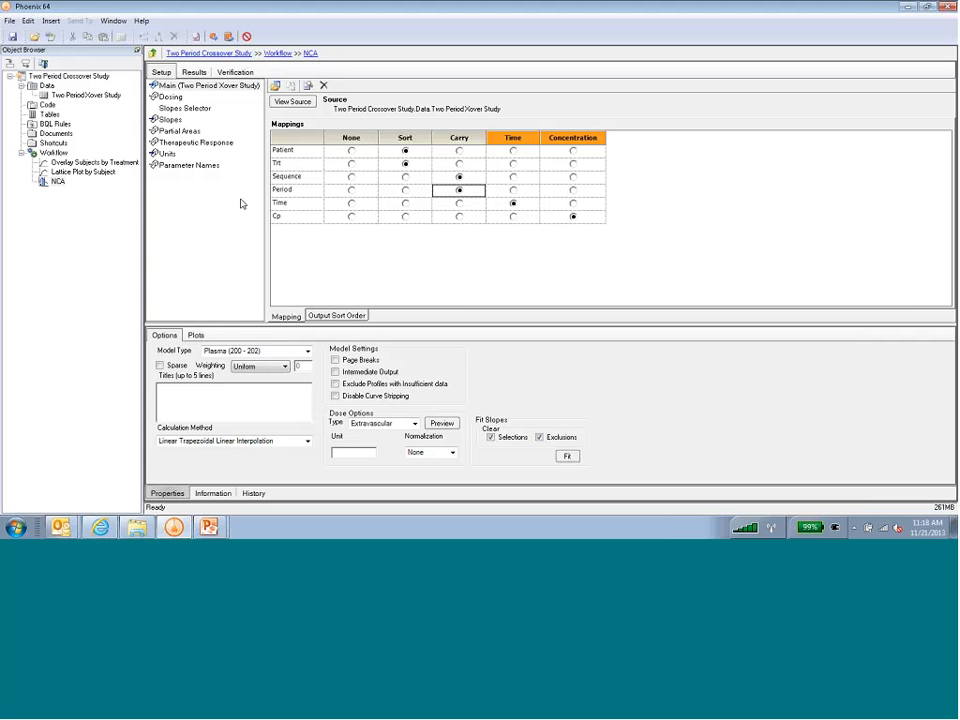
Step: Use an internal worksheet for the NCA dosing, generated with Patient and Trt as the sort keys
left_click(162, 73)
left_click(170, 97)
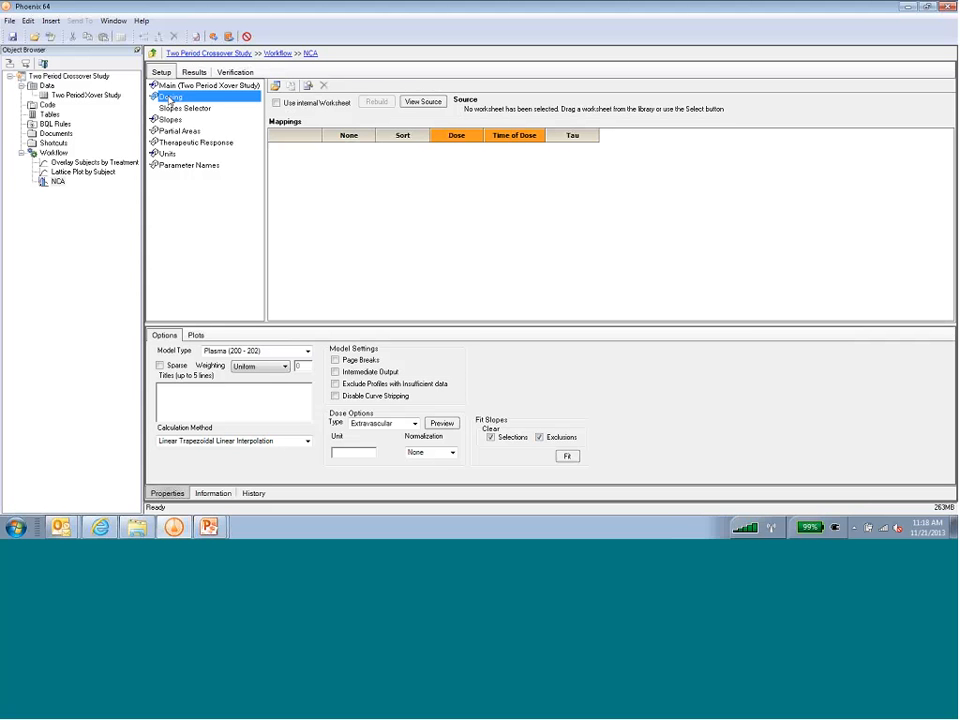
left_click(276, 103)
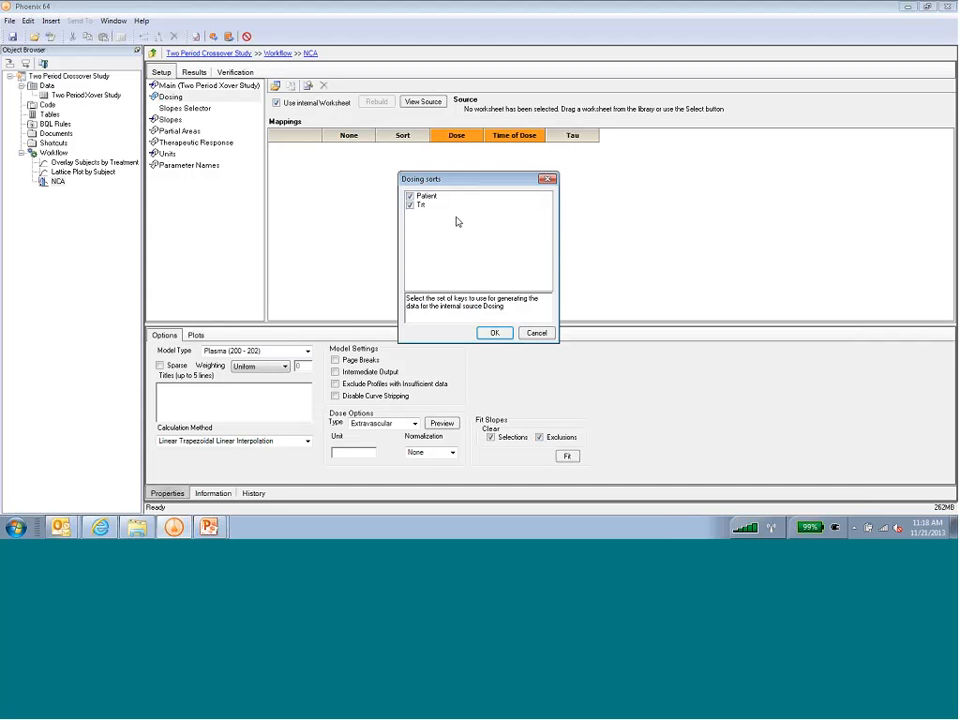
left_click(486, 334)
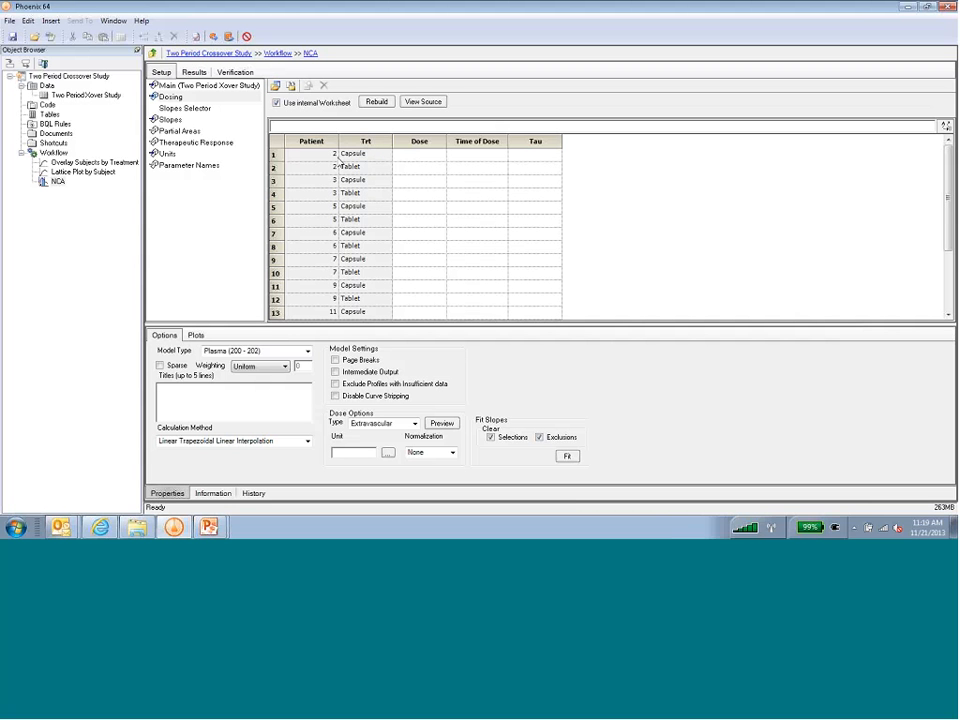
Step: Rebuild the internal dosing worksheet without the Patient and Trt sort keys
left_click(375, 103)
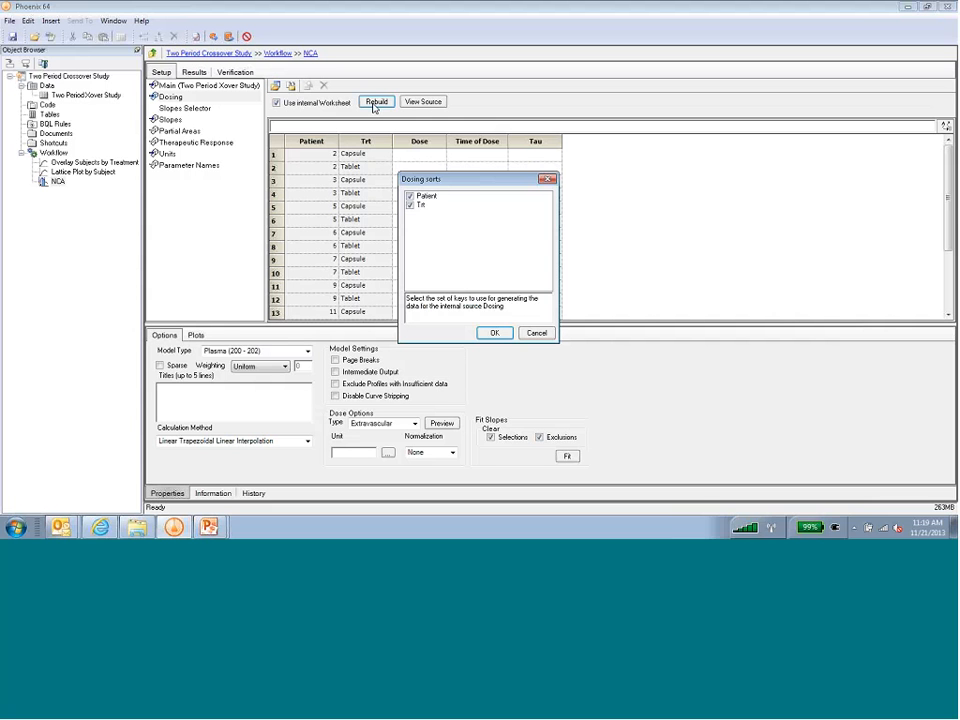
left_click(410, 197)
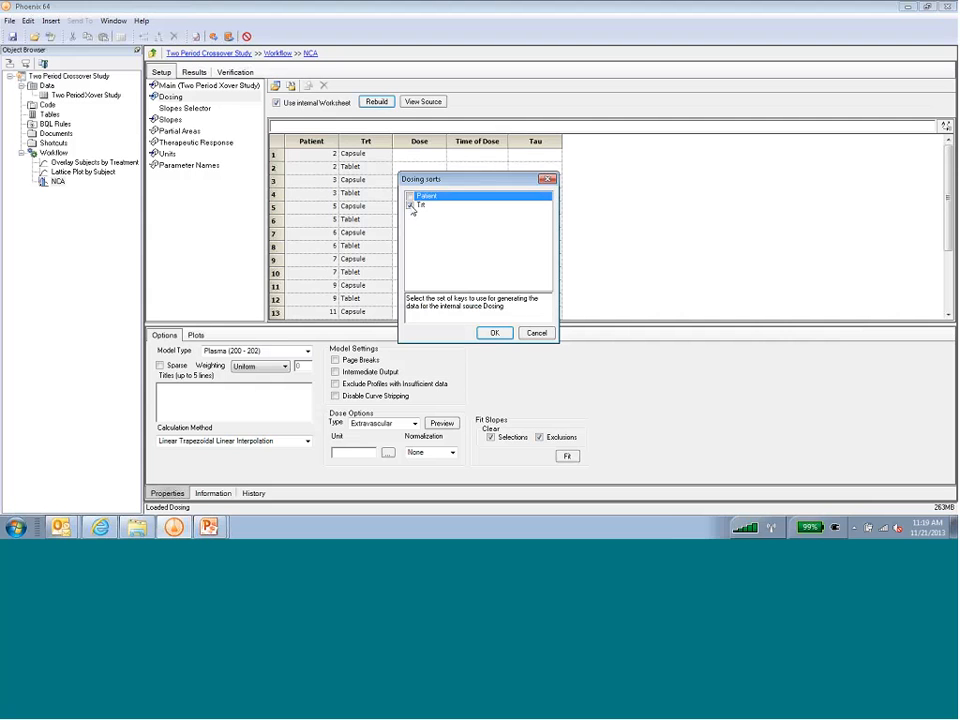
left_click(410, 205)
left_click(494, 333)
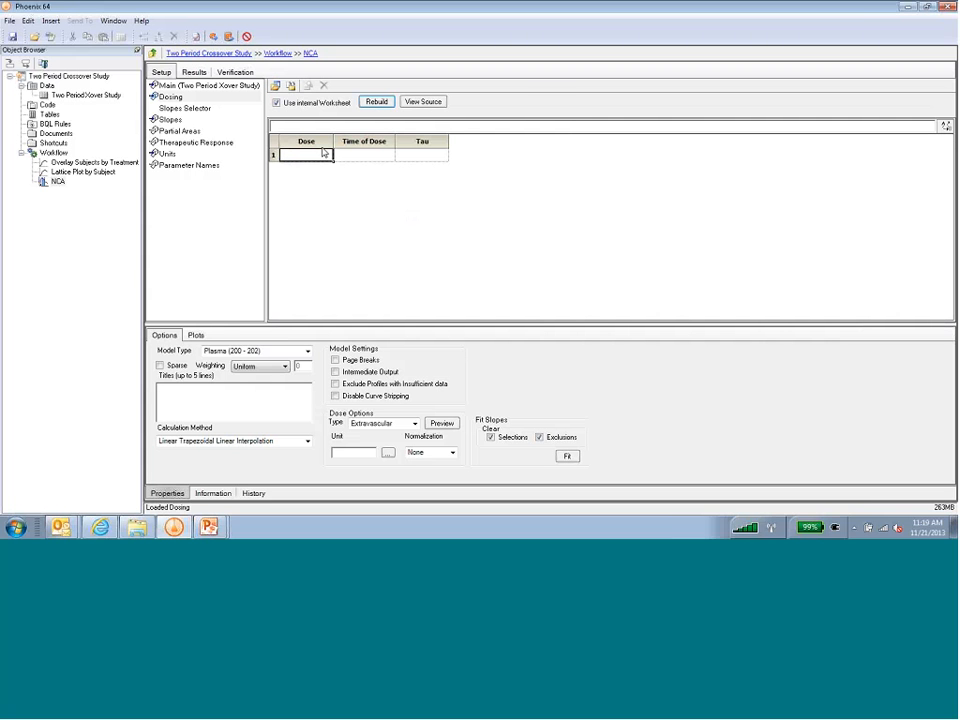
Step: Enter a Dose of 100 and a Time of Dose of 0 in the dosing worksheet
left_click(323, 154)
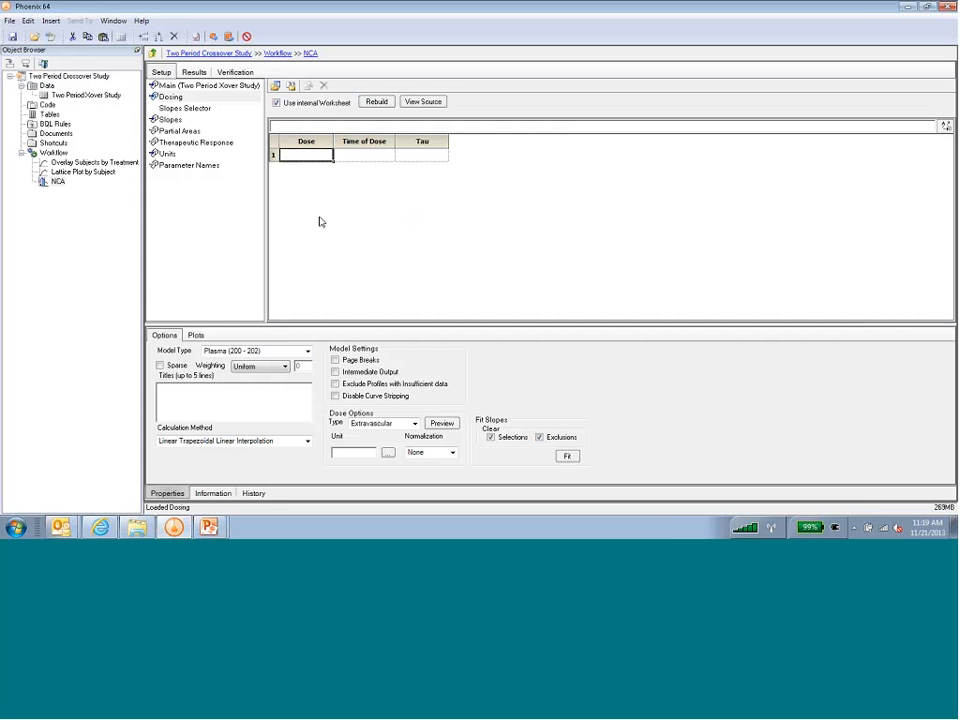
type("100")
key("Tab")
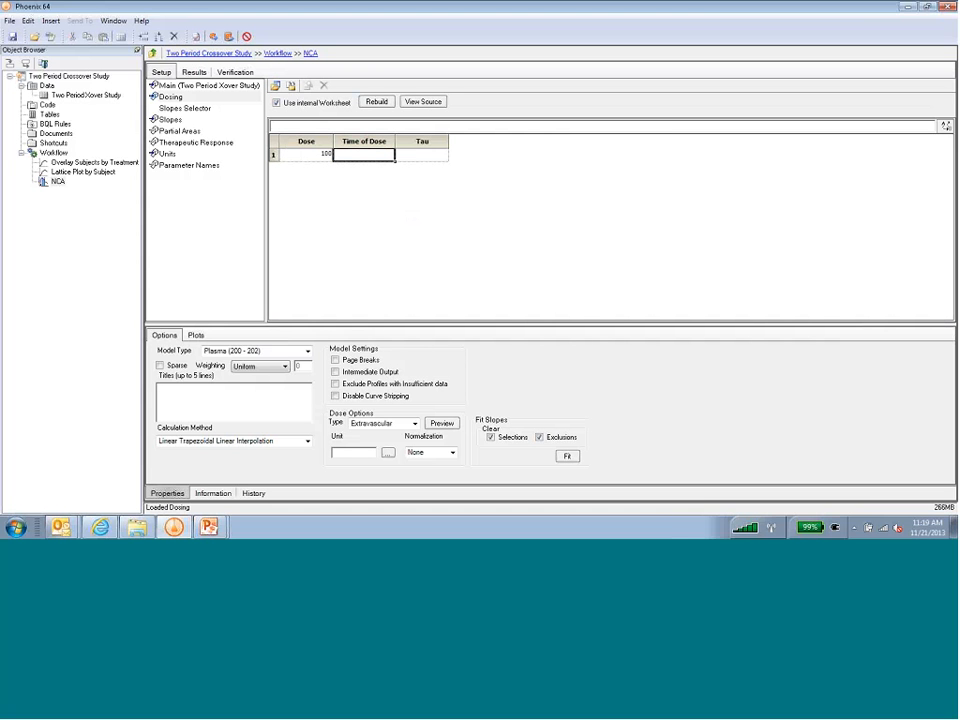
type("0")
key("Return")
Step: Enlarge the options area, keep the dose type Extravascular and set the dose unit to mg
left_click_drag(367, 325, 369, 296)
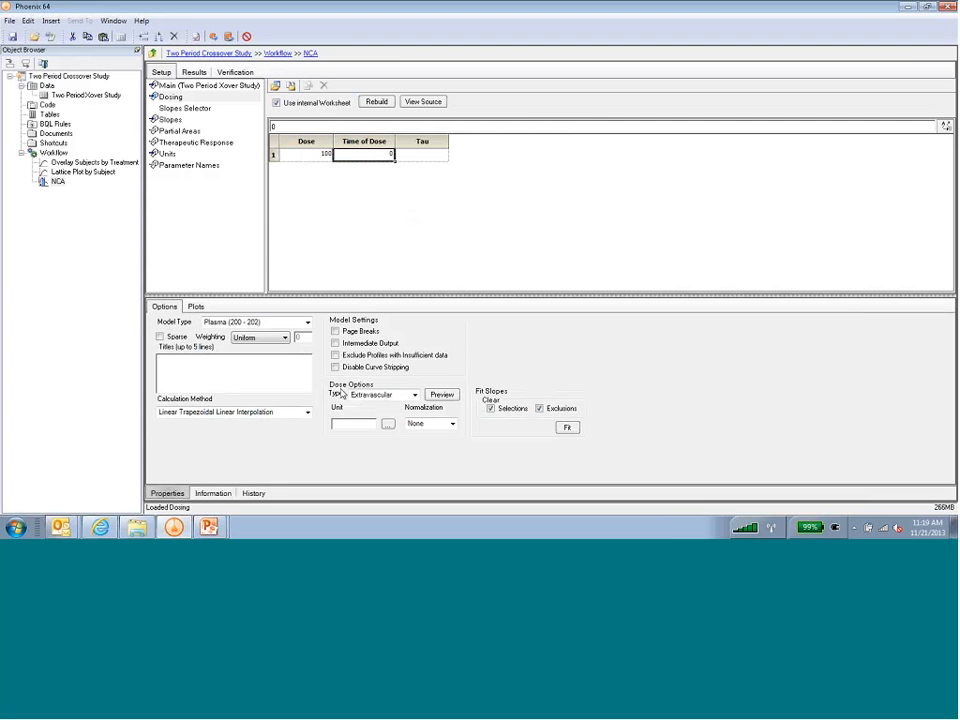
left_click(414, 395)
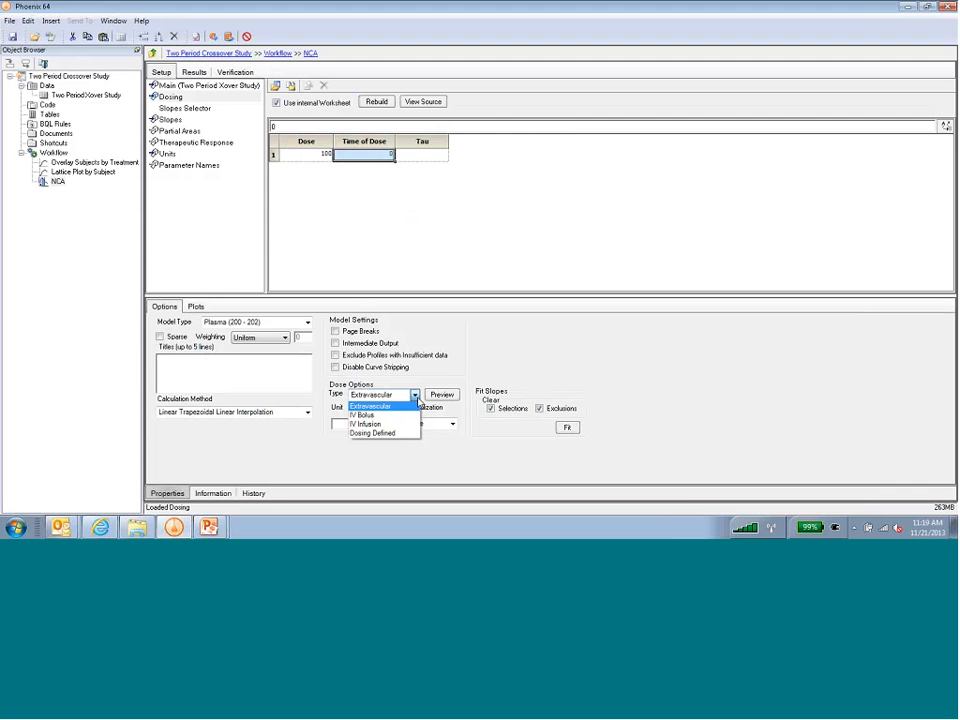
left_click(418, 400)
left_click(355, 424)
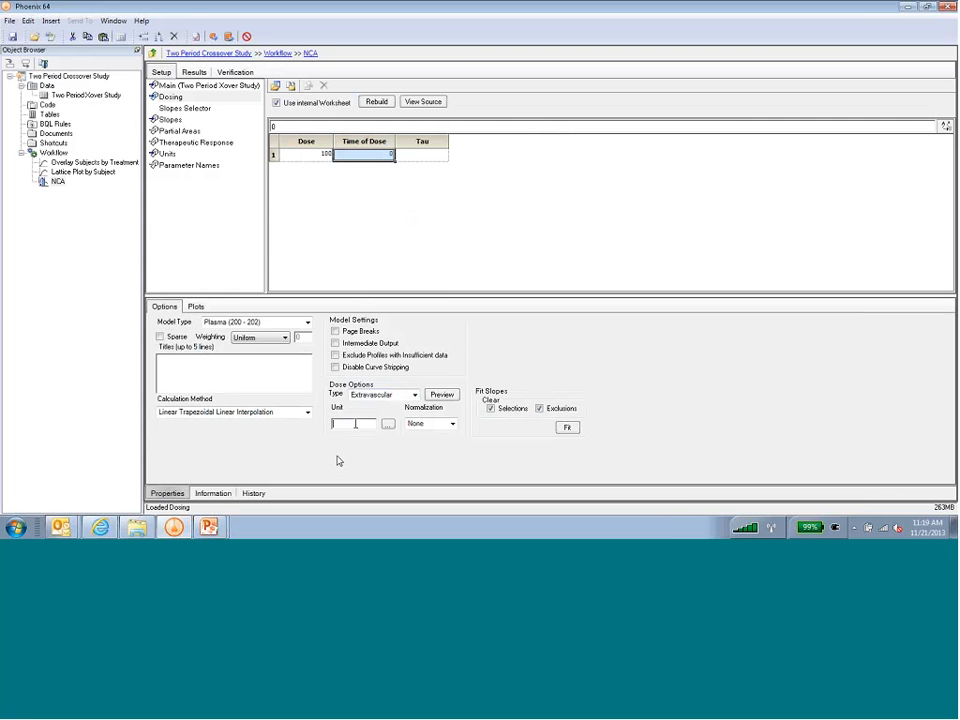
type("mg")
left_click(352, 443)
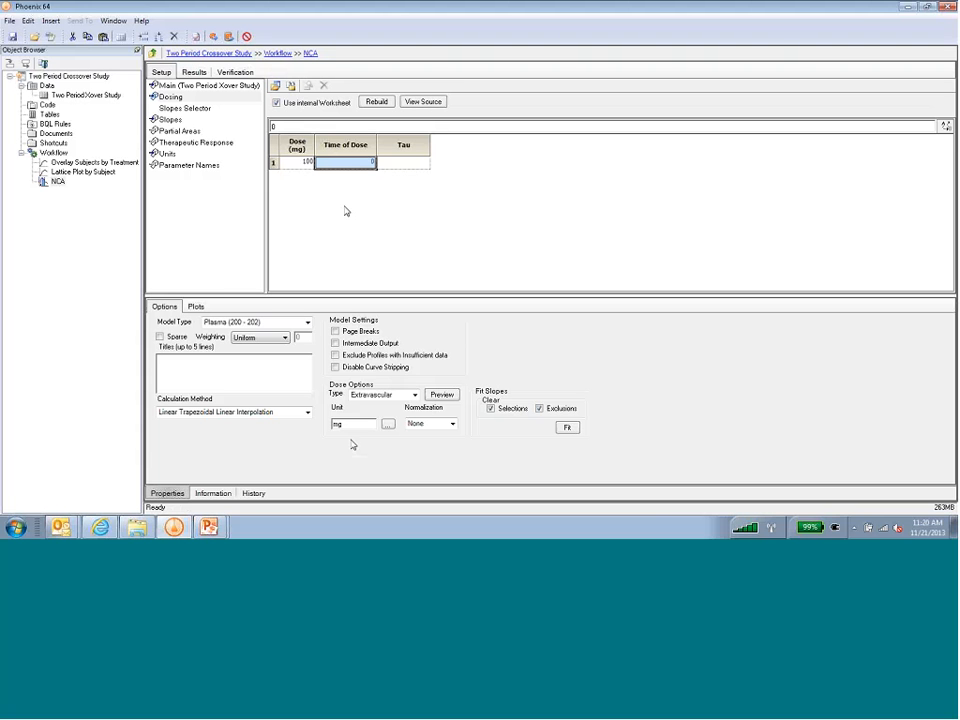
Step: Leave Tau blank in the dosing worksheet and set the calculation method to Linear Log Trapezoidal
left_click(404, 163)
left_click(408, 168)
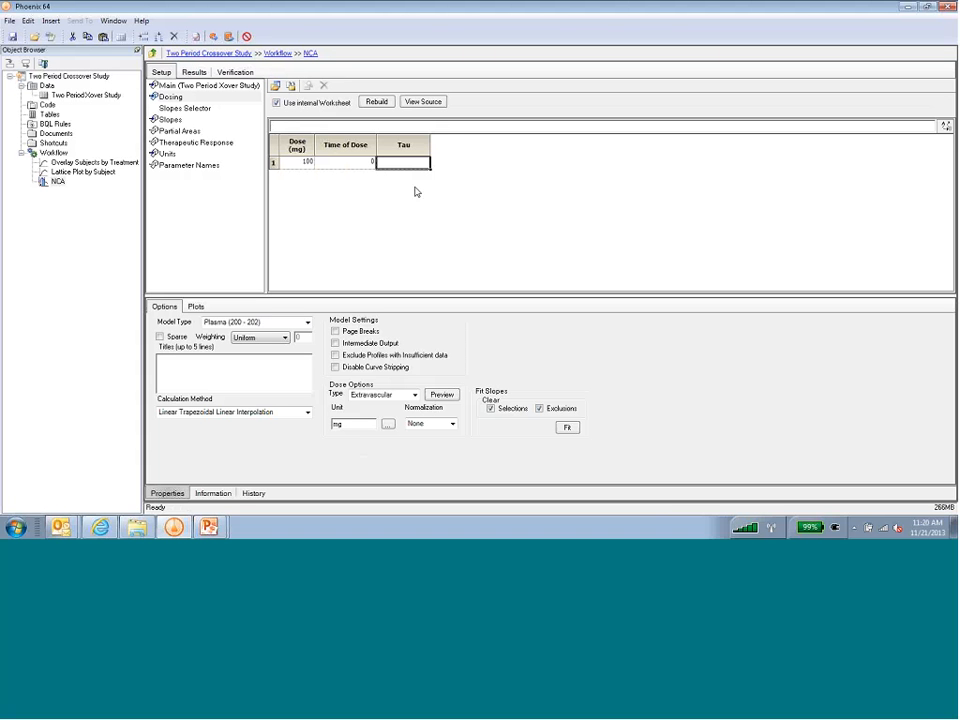
left_click(352, 166)
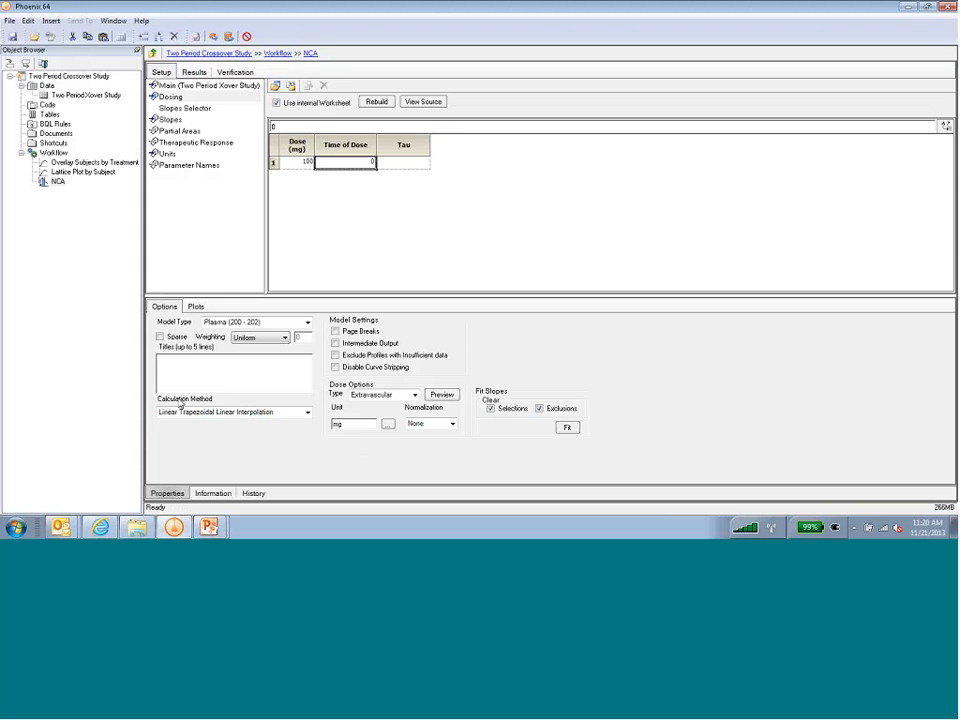
left_click(308, 412)
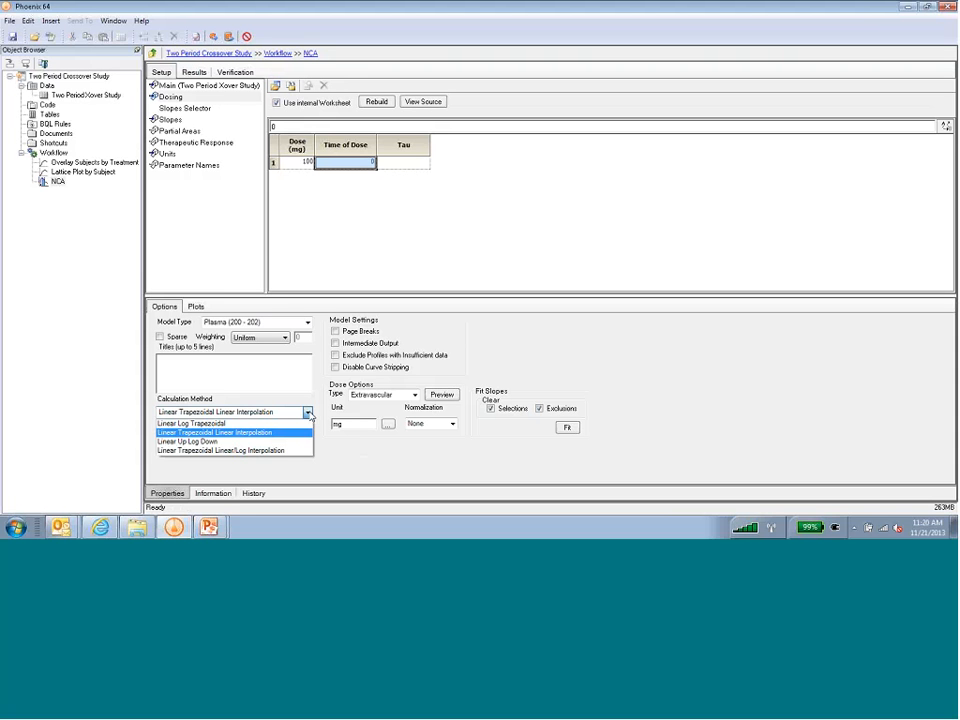
left_click(287, 424)
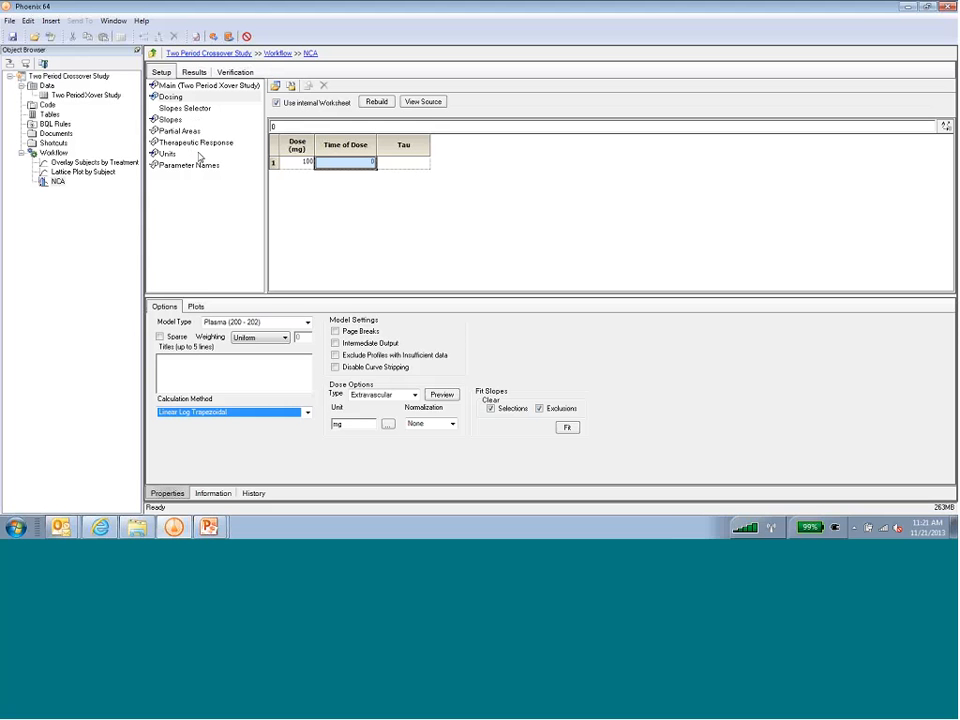
Step: Set the preferred NCA units to L for Volume and L/hr for Clearance
left_click(166, 154)
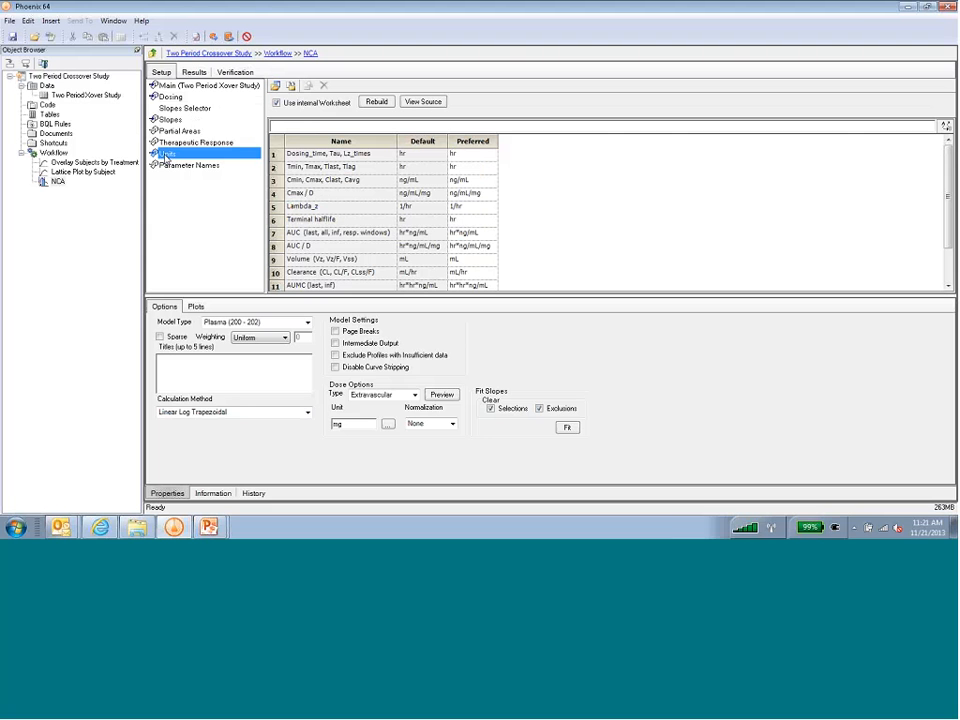
left_click(277, 260)
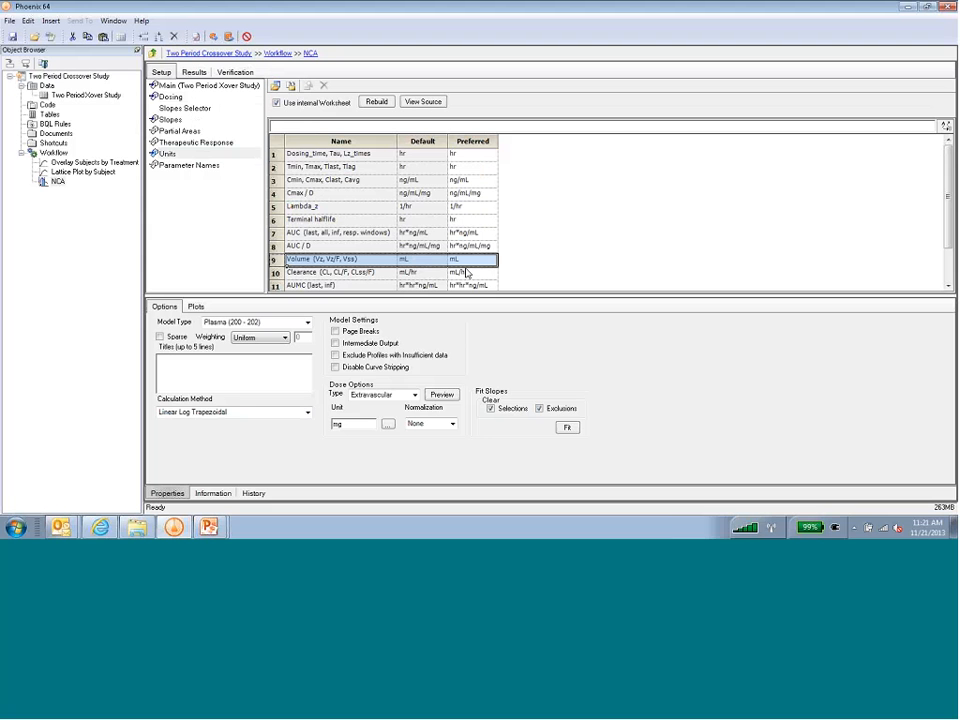
left_click(459, 262)
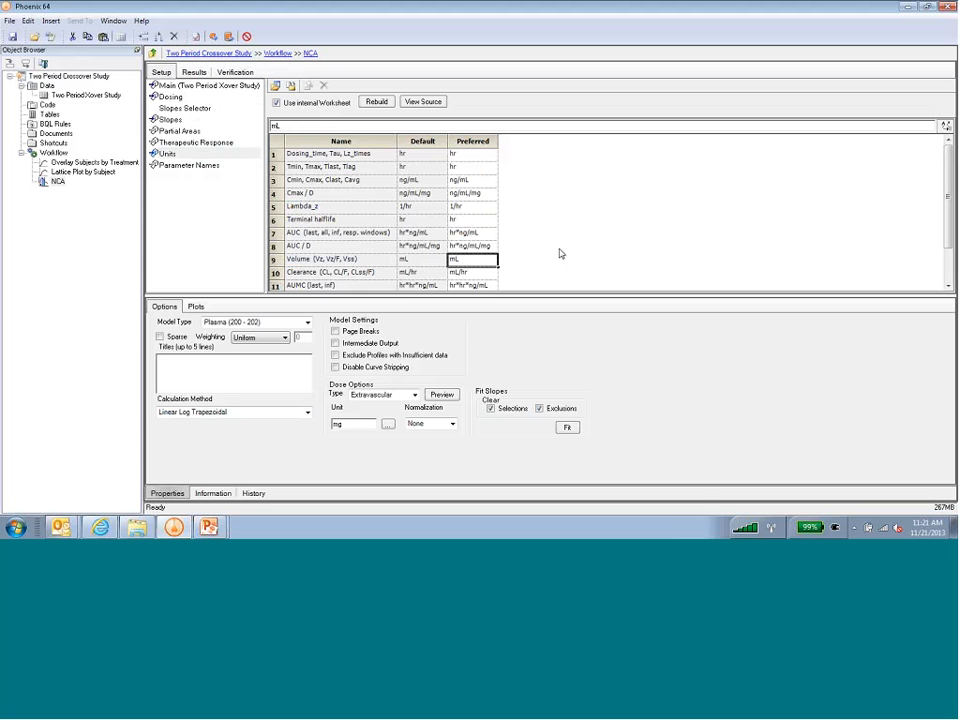
type("L")
key("Return")
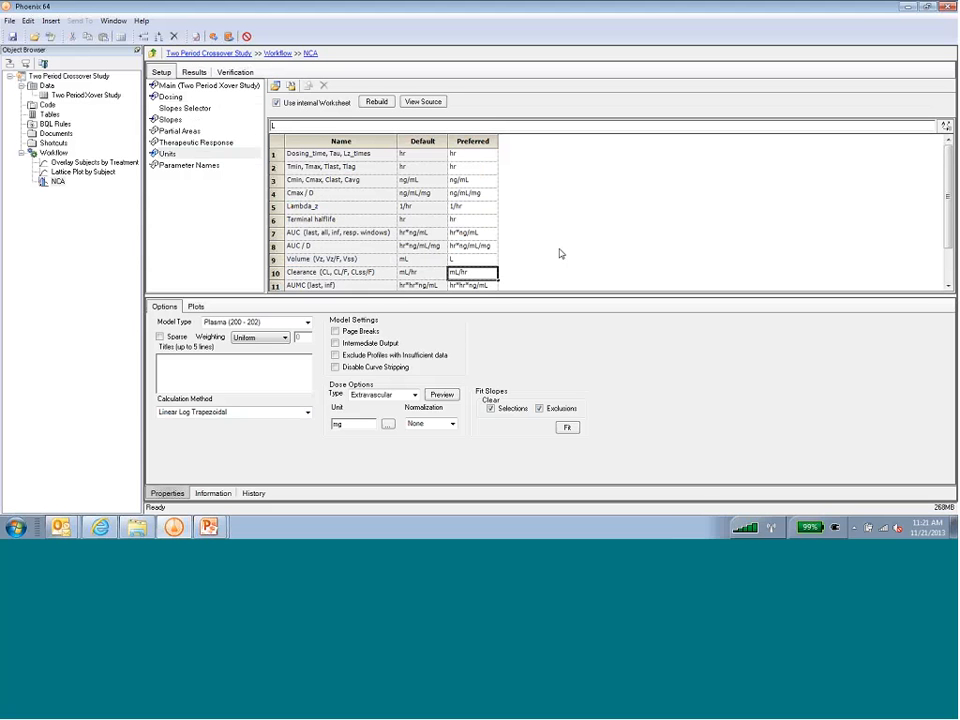
type("L/hr")
key("Return")
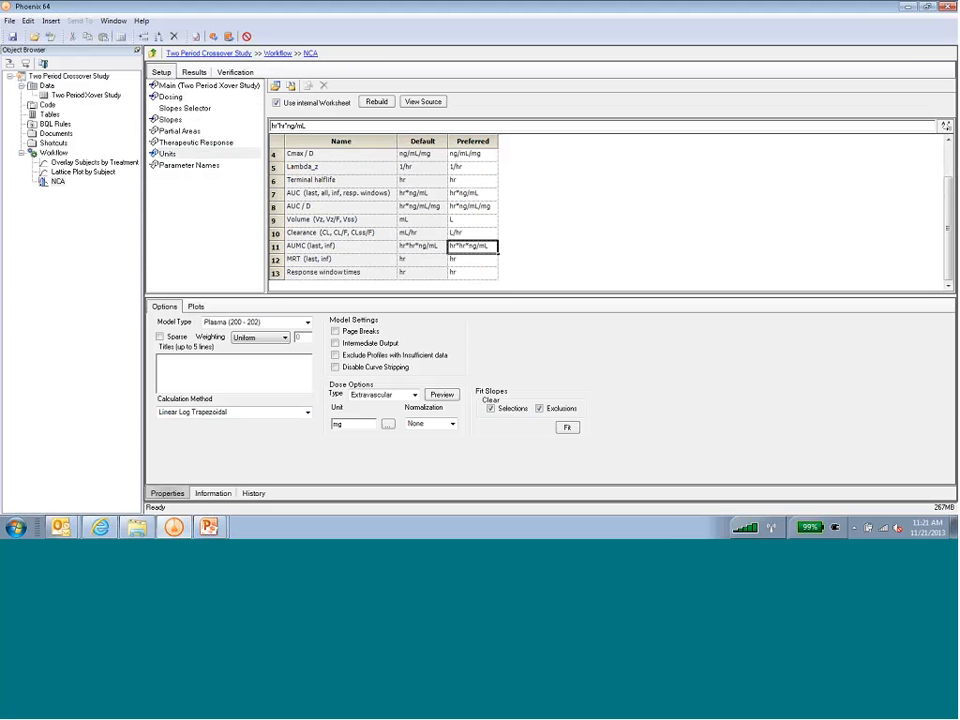
left_click(472, 220)
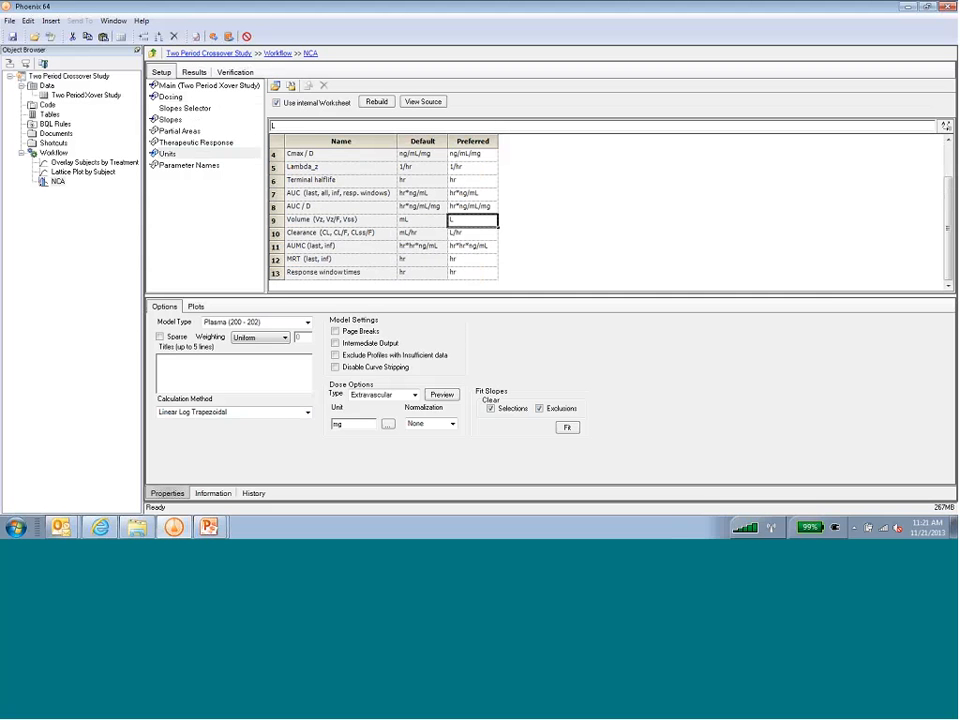
Step: Use an internal worksheet for the parameter names and exclude Rsq, Rsq_adjusted, Corr_XY and No_points_lambda_z from the workbook
left_click(190, 165)
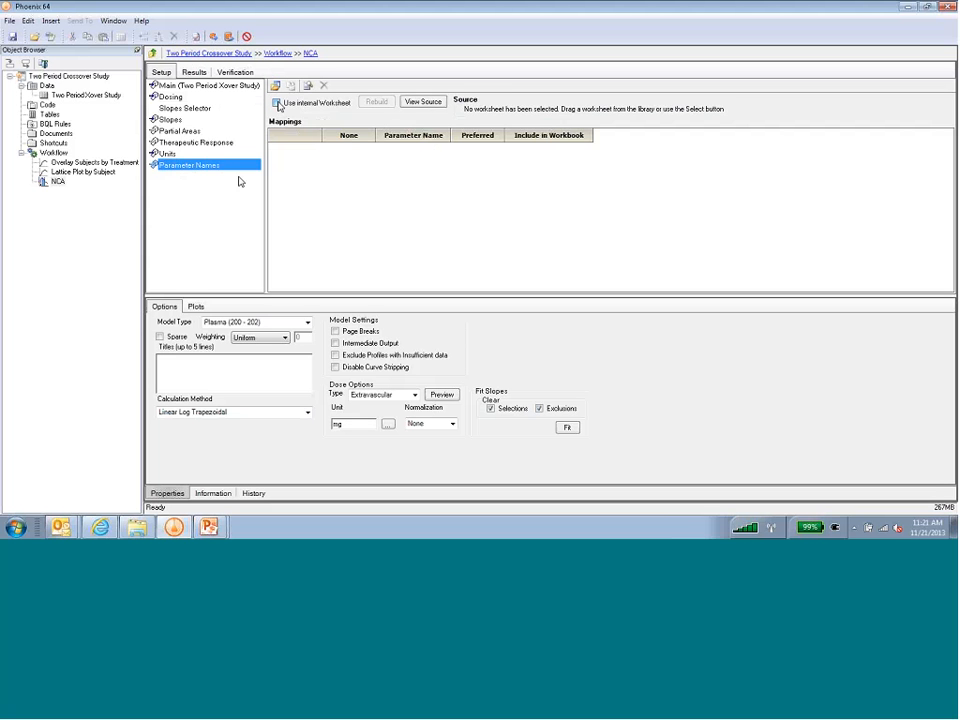
left_click(277, 103)
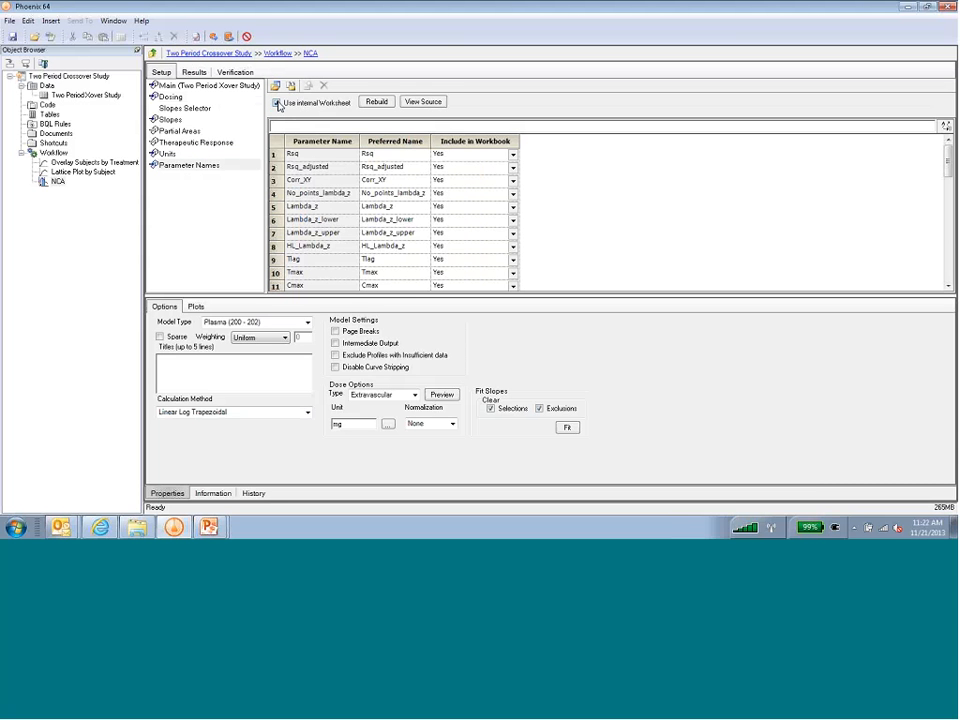
left_click_drag(365, 298, 365, 336)
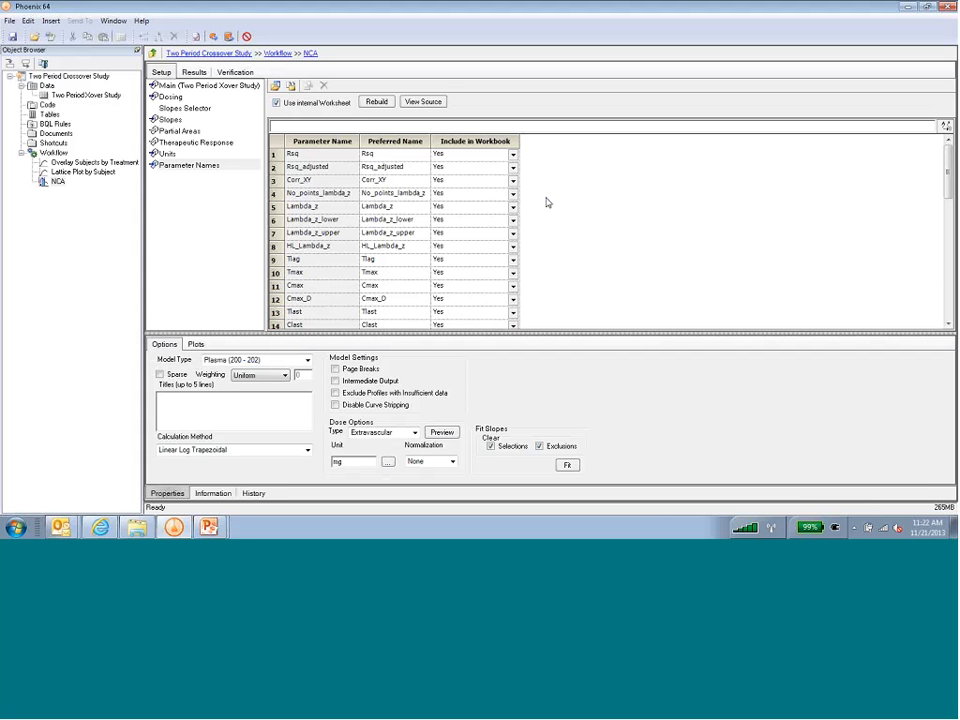
left_click(513, 155)
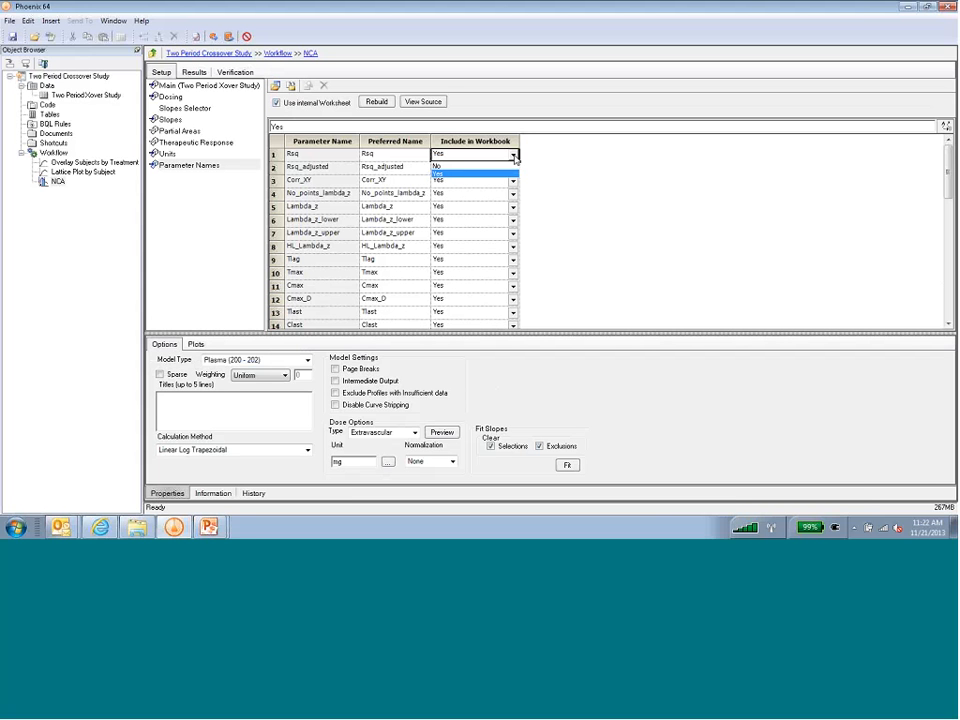
left_click(505, 166)
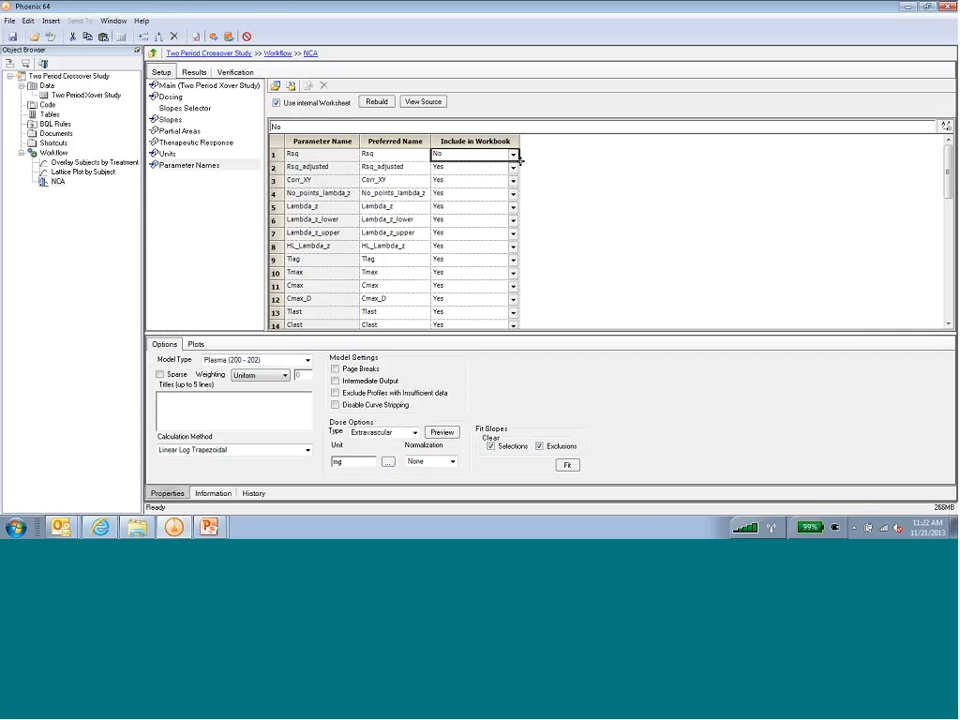
left_click_drag(518, 158, 519, 196)
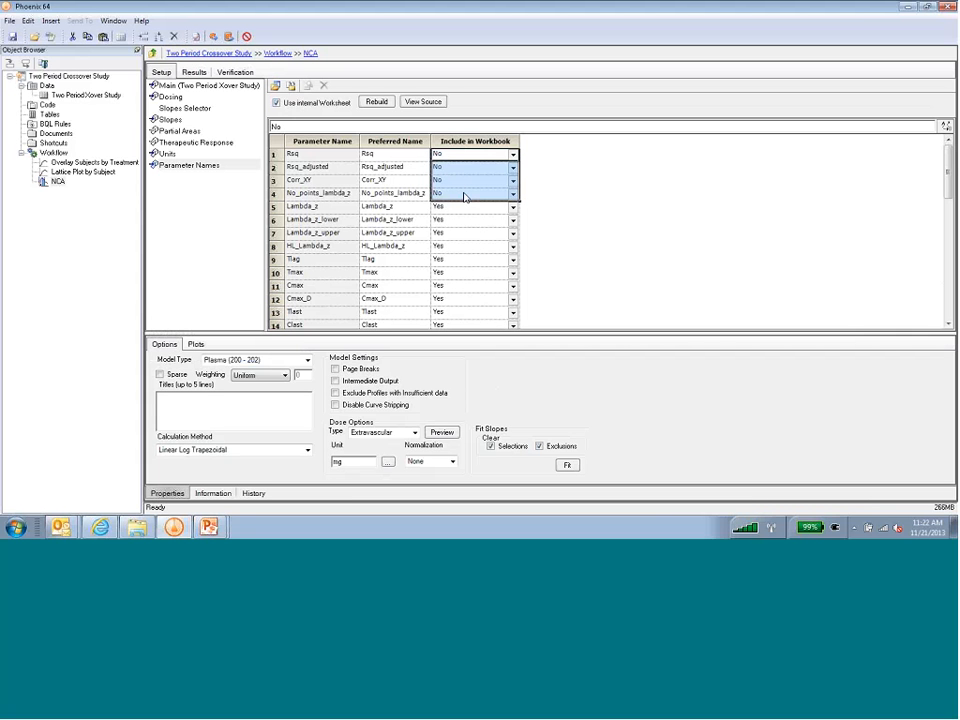
Step: Exclude Lambda_z_lower and Lambda_z_upper from the workbook, keeping Tlag included
left_click(513, 219)
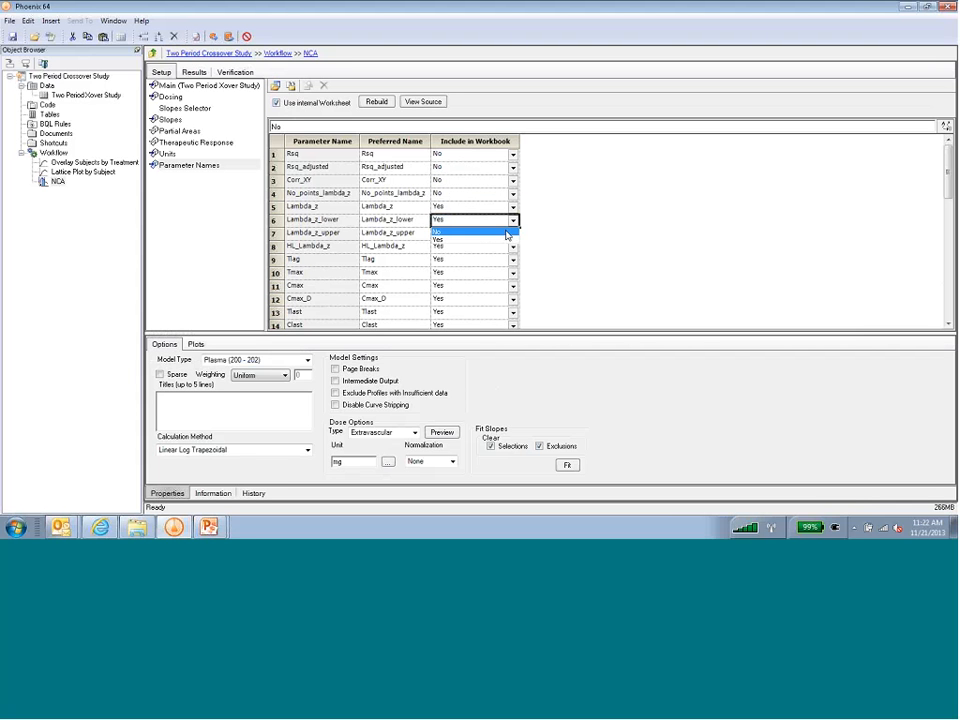
left_click(512, 236)
left_click(513, 232)
left_click(512, 245)
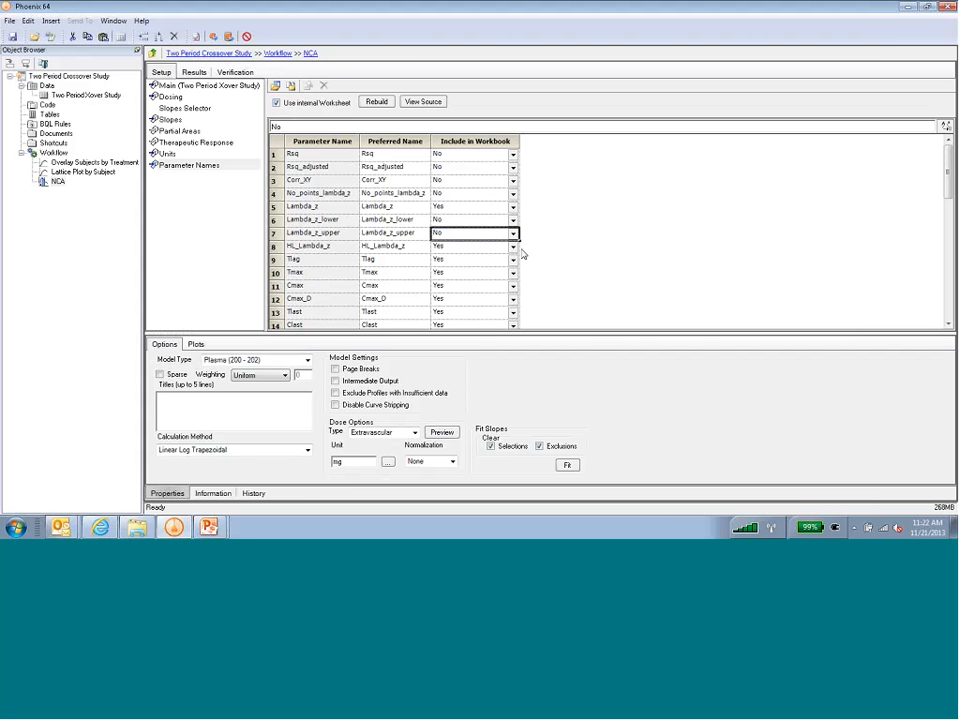
left_click(513, 259)
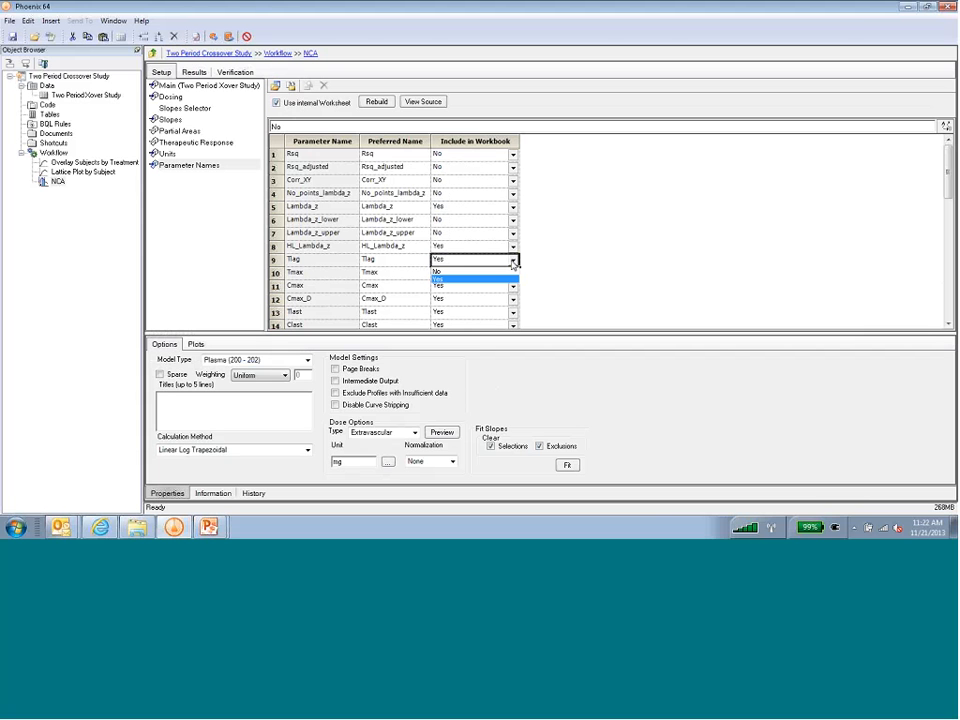
left_click(513, 261)
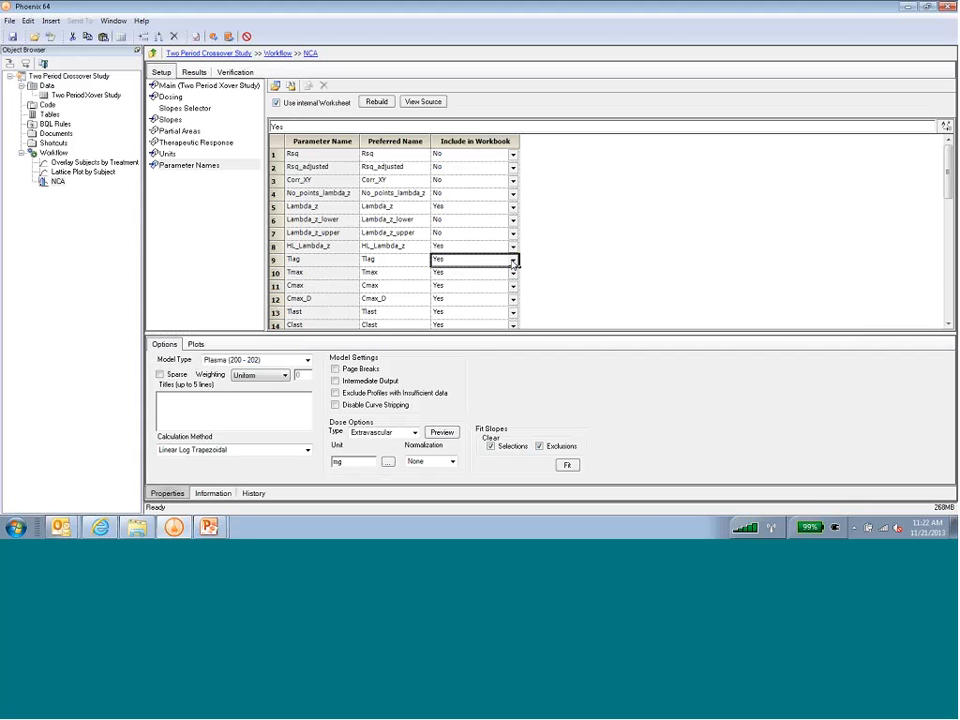
Step: Exclude Cmax_D, Tlast, Clast, AUCall and AUCINF_D_obs from the workbook
left_click(513, 299)
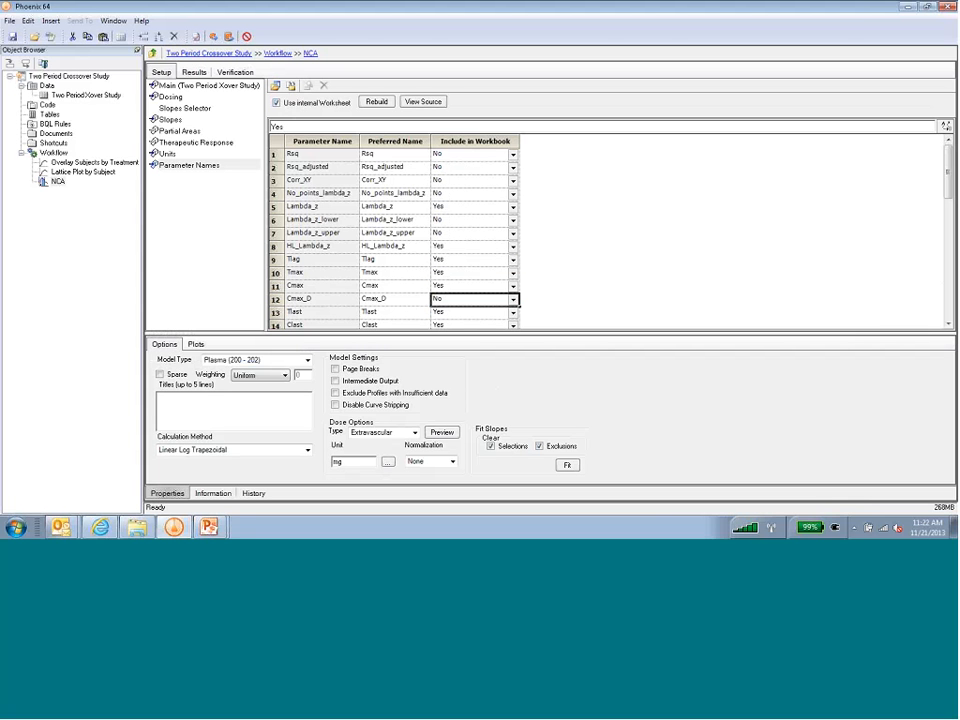
scroll(710, 242, "down", 3)
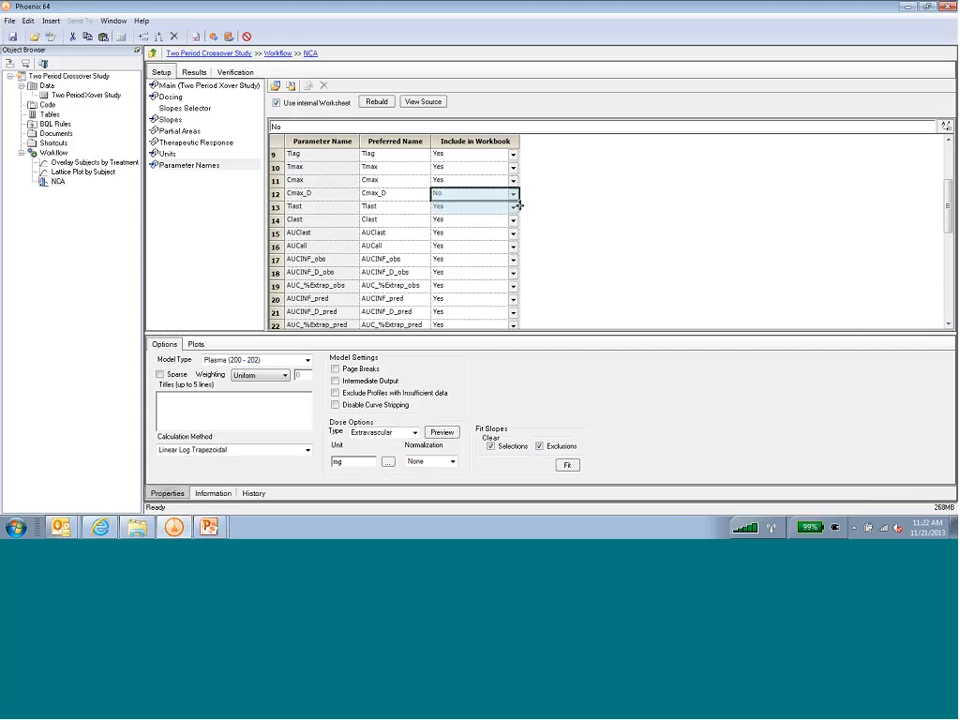
left_click_drag(520, 206, 519, 220)
left_click(514, 247)
left_click(514, 248)
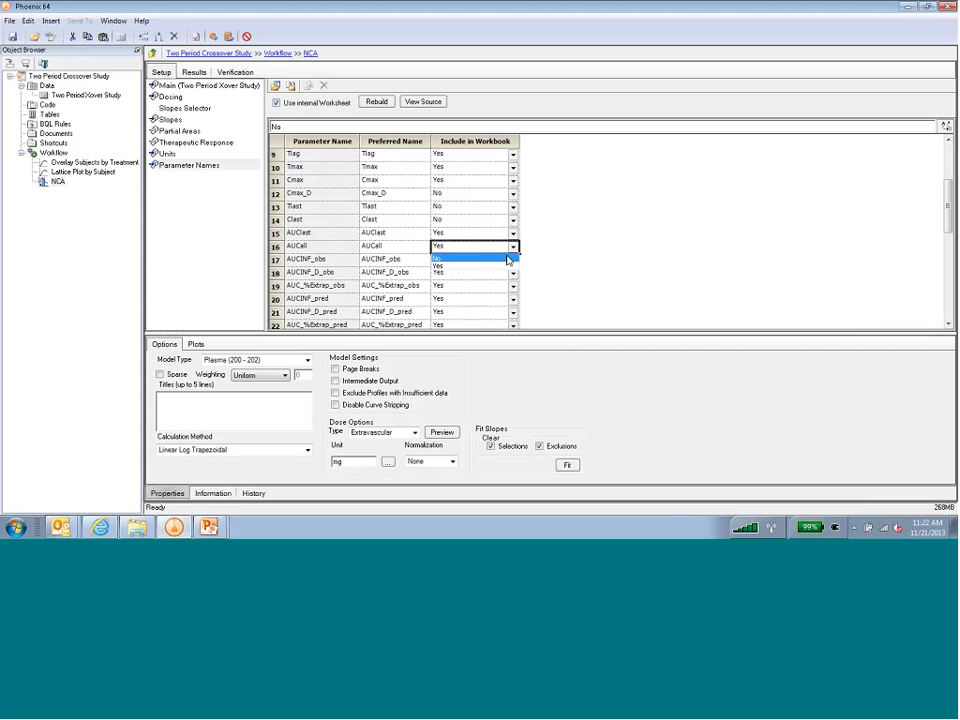
left_click(508, 259)
left_click(513, 273)
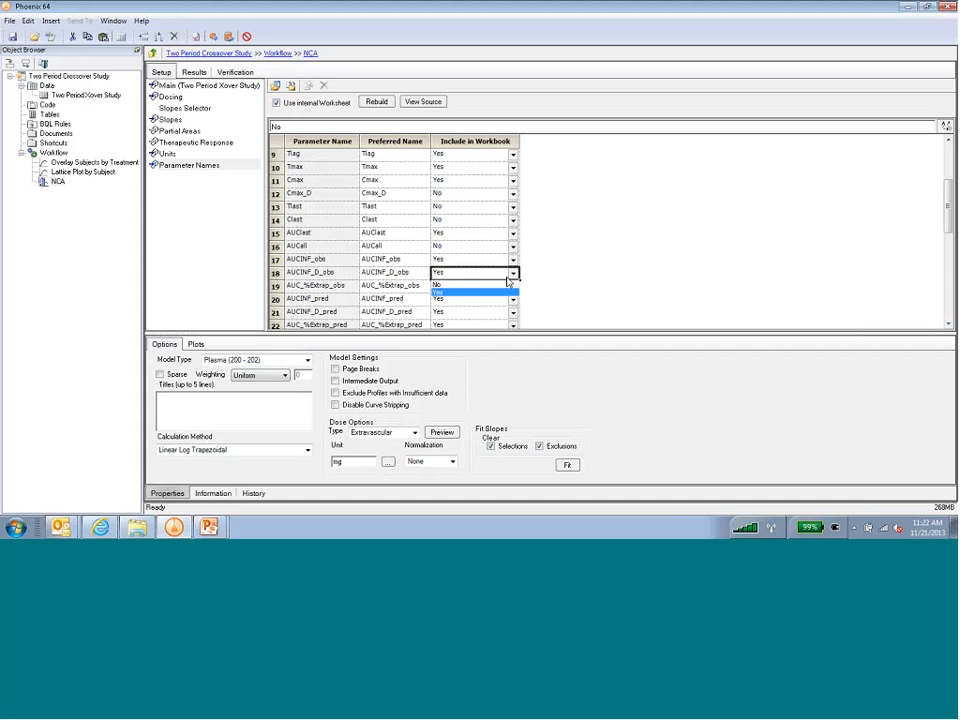
left_click(507, 284)
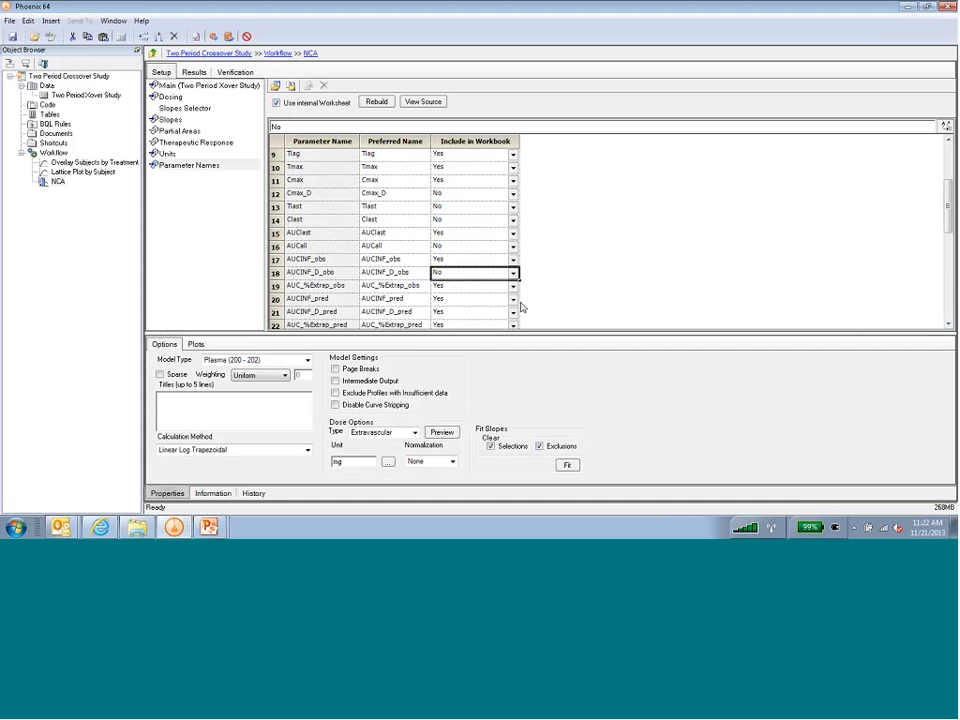
Step: Exclude AUCINF_D_pred and all parameters from Tmin through Accumulation_Index from the workbook
left_click(948, 325)
left_click(948, 325)
left_click(948, 325)
left_click(948, 325)
left_click(948, 325)
left_click(948, 325)
left_click(948, 325)
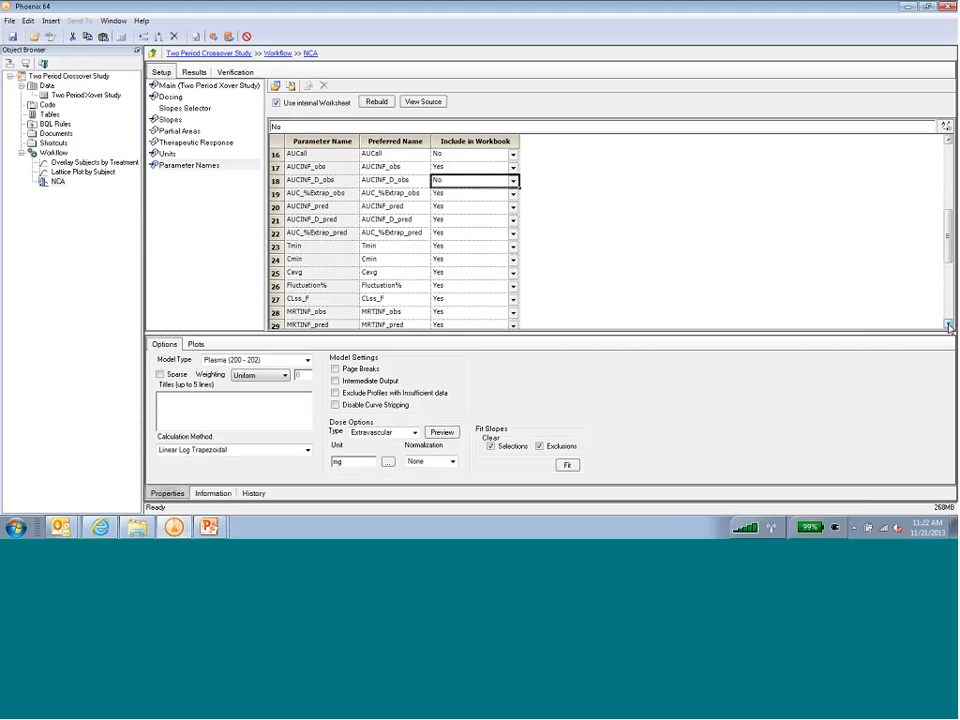
left_click(512, 219)
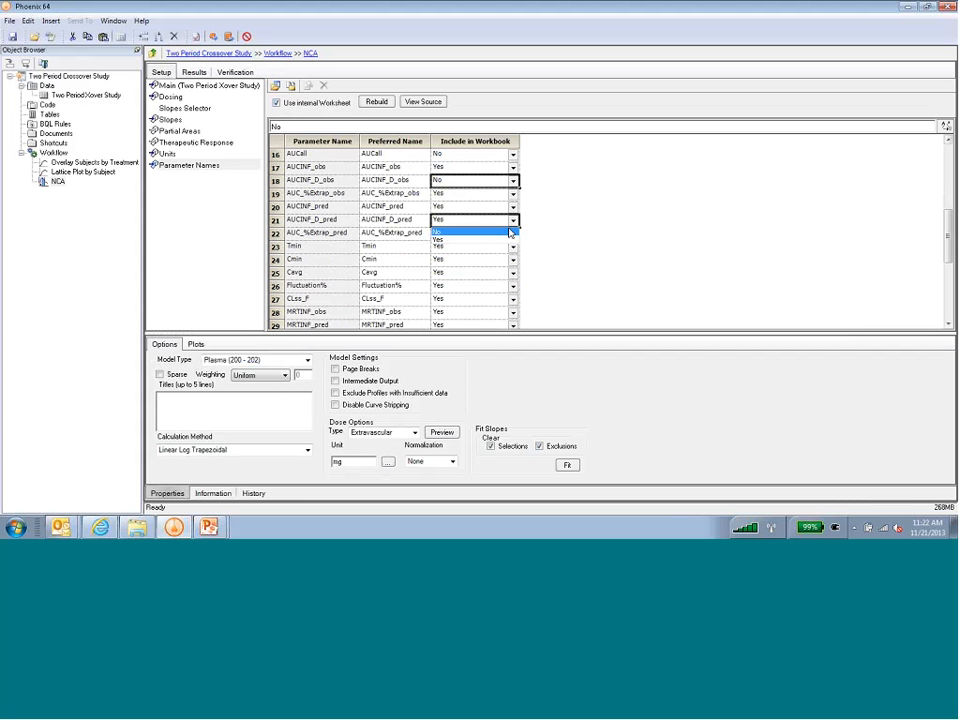
left_click(510, 232)
left_click(513, 249)
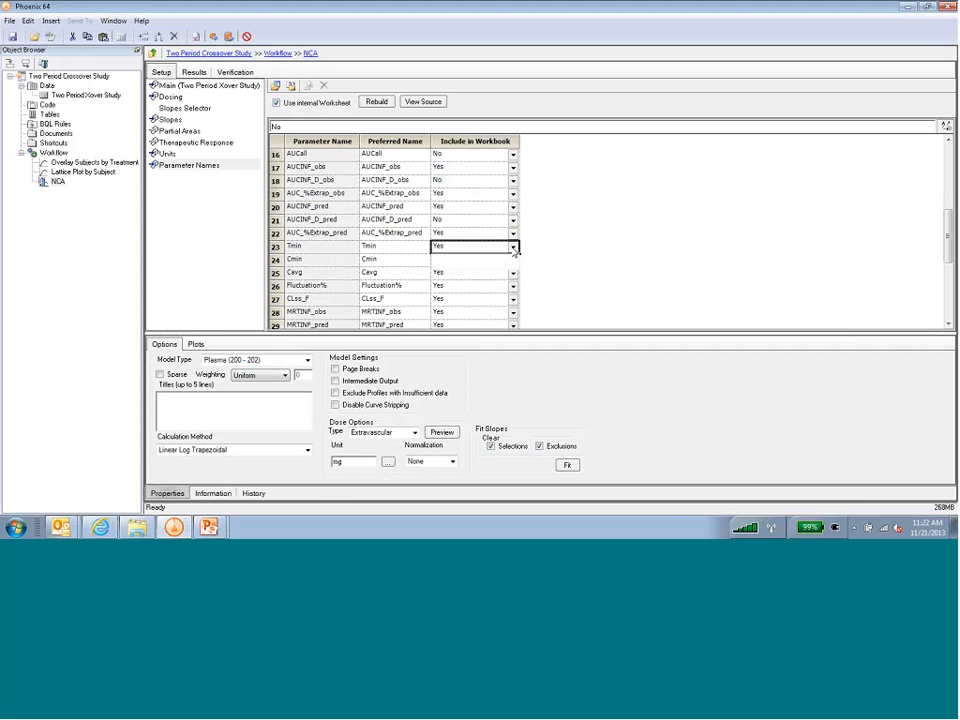
left_click(512, 258)
mouse_move(519, 251)
left_mouse_down()
mouse_move(516, 328)
mouse_move(516, 268)
left_mouse_up()
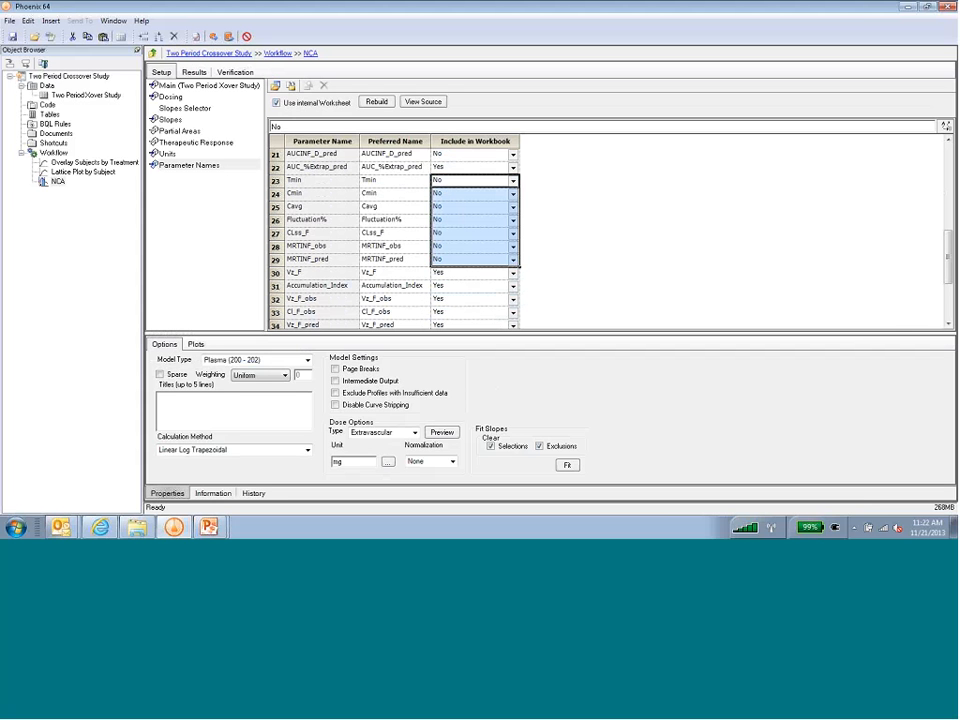
left_click_drag(520, 267, 579, 289)
Step: Exclude the AUMC parameters, from AUMClast through AUMC_%Extrap_pred, from the workbook
left_click(949, 324)
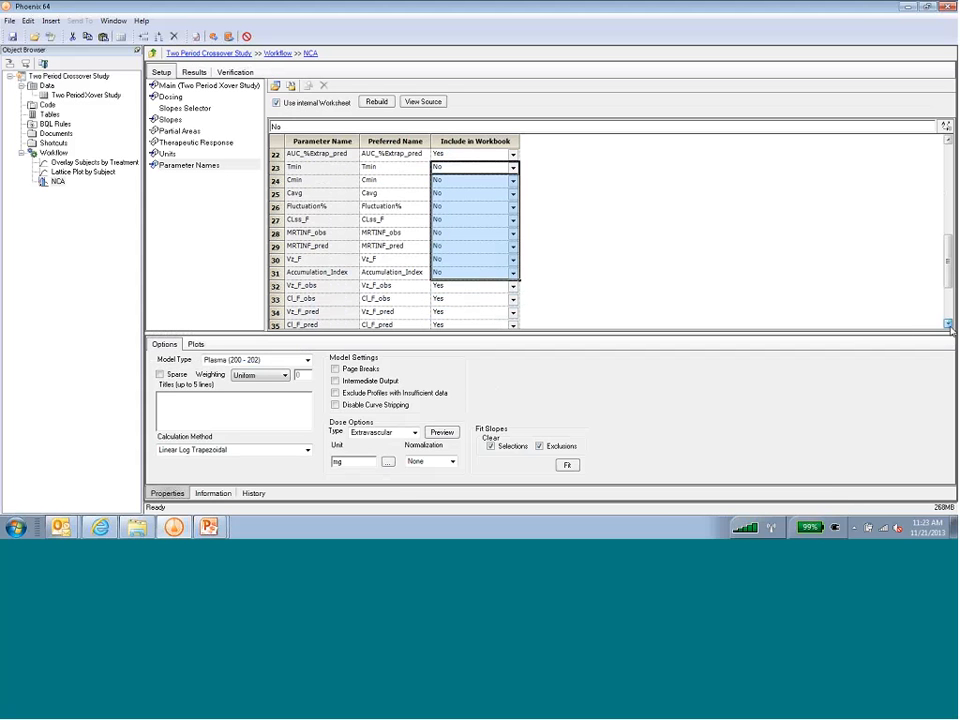
left_click(949, 324)
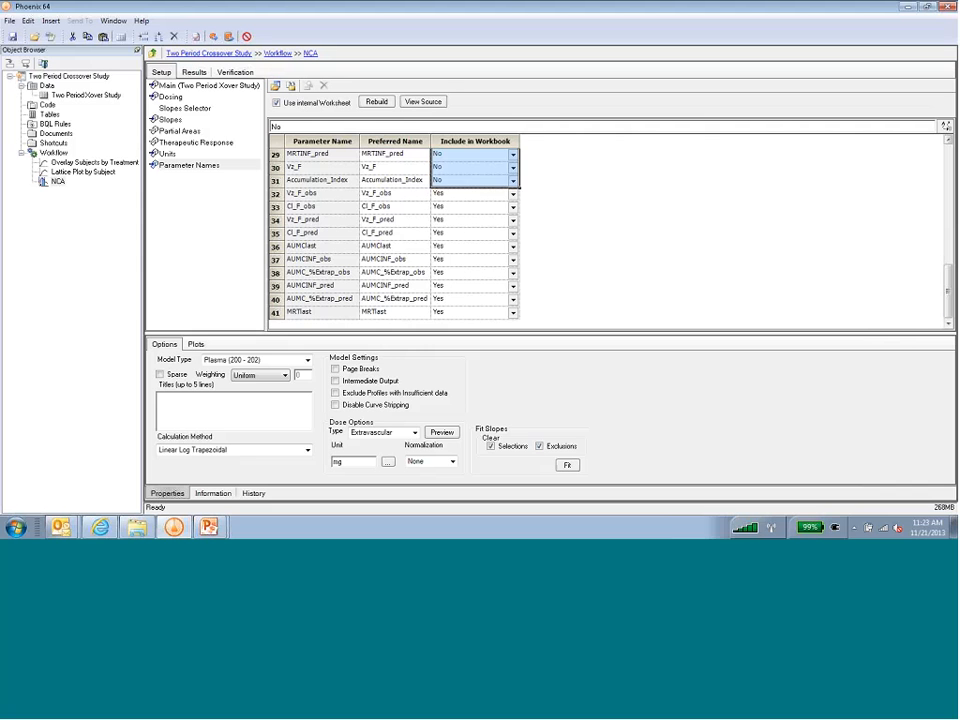
left_click(513, 246)
left_click(513, 258)
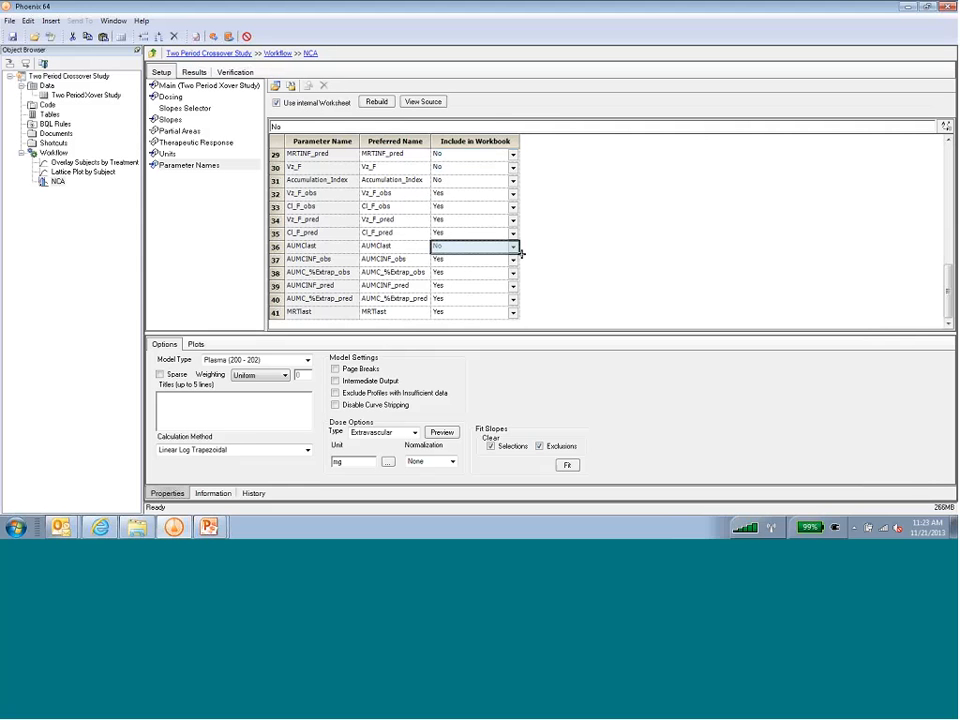
left_click_drag(519, 252, 518, 298)
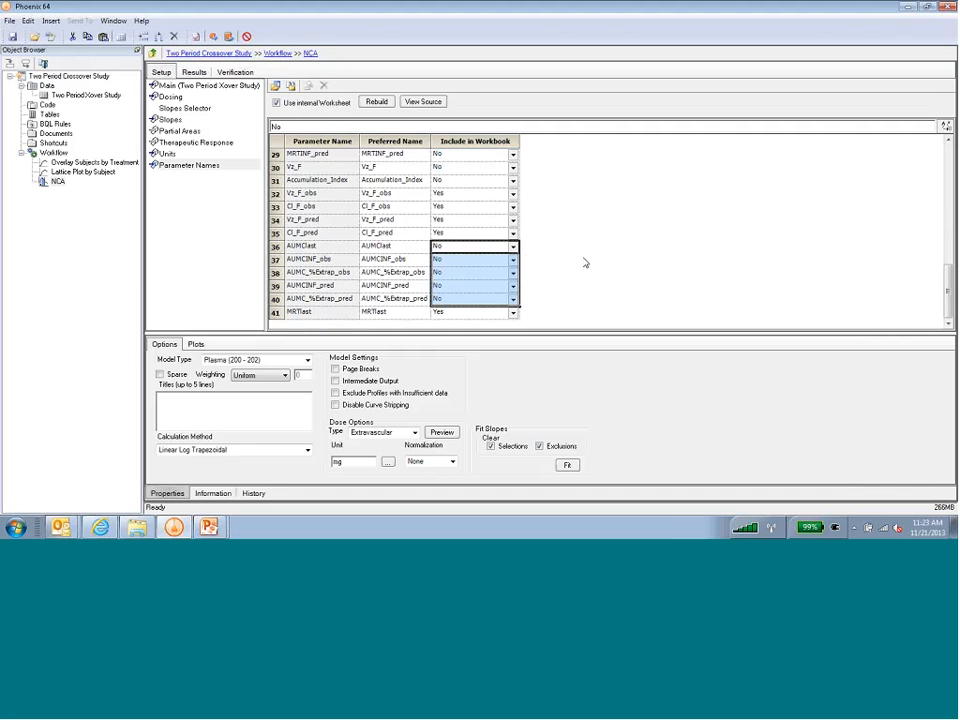
Step: Set the preferred name of HL_Lambda_z to Halflife and execute the noncompartmental analysis
left_click_drag(947, 297, 947, 158)
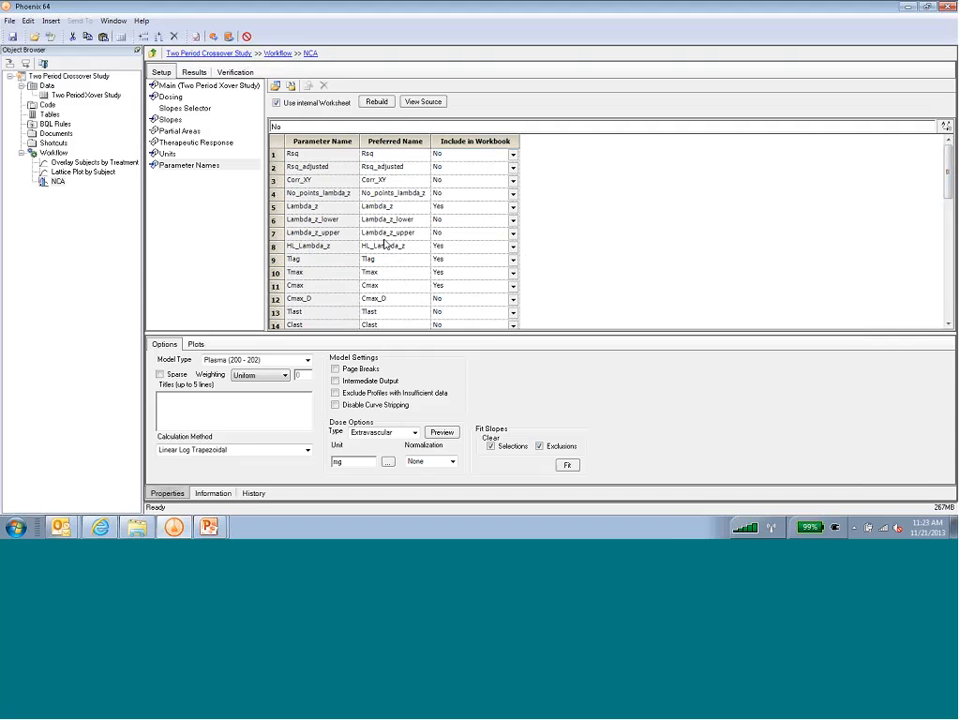
left_click(273, 248)
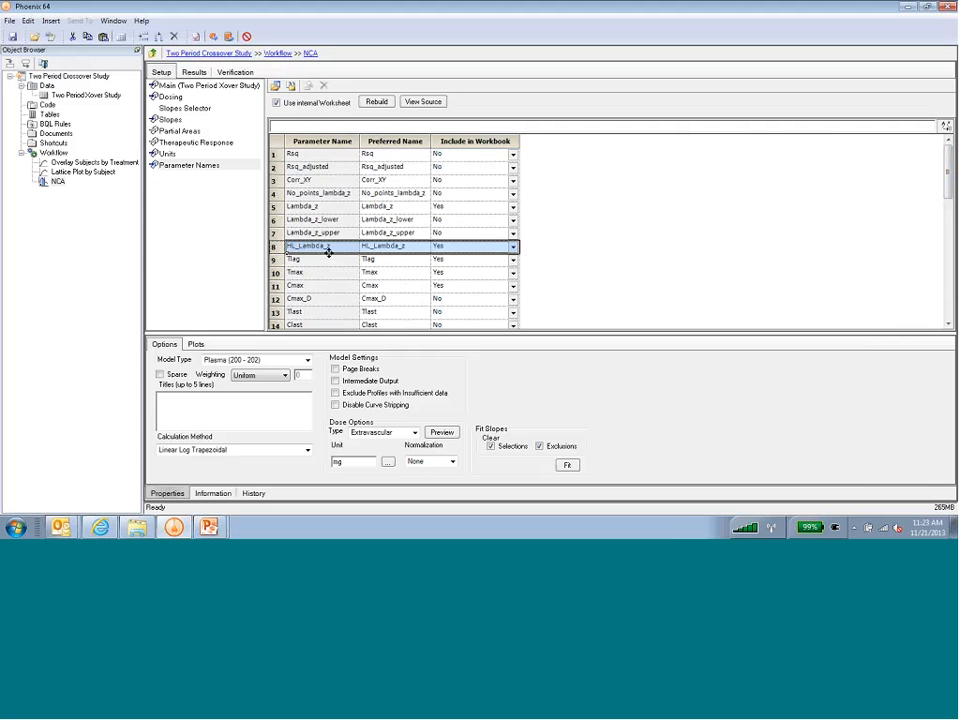
left_click(382, 246)
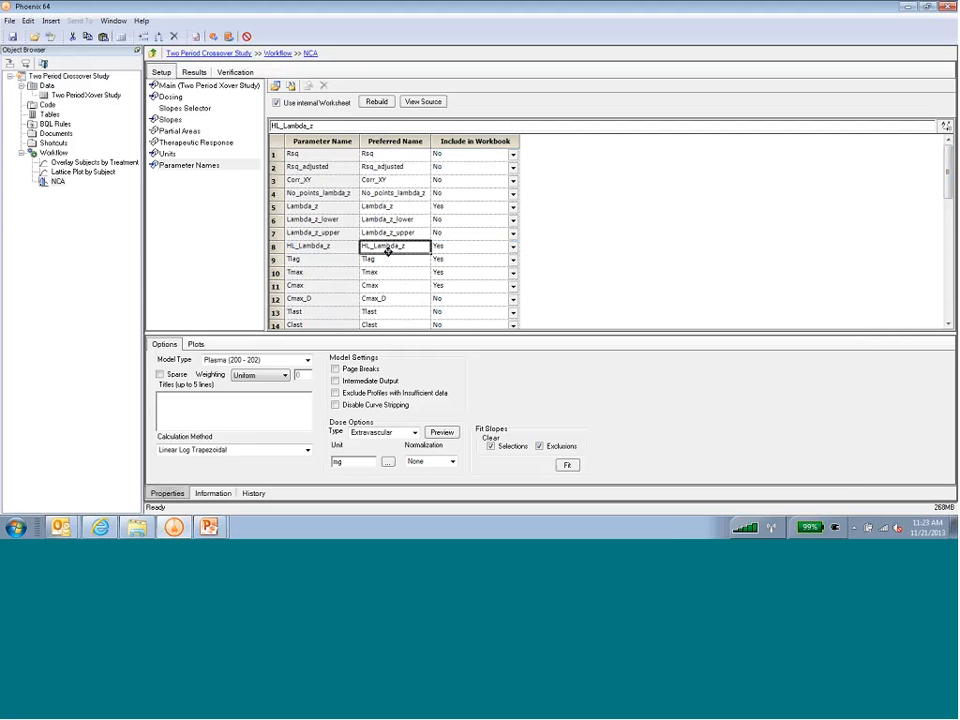
type("H")
type("al")
type("i")
type("life")
left_click(214, 38)
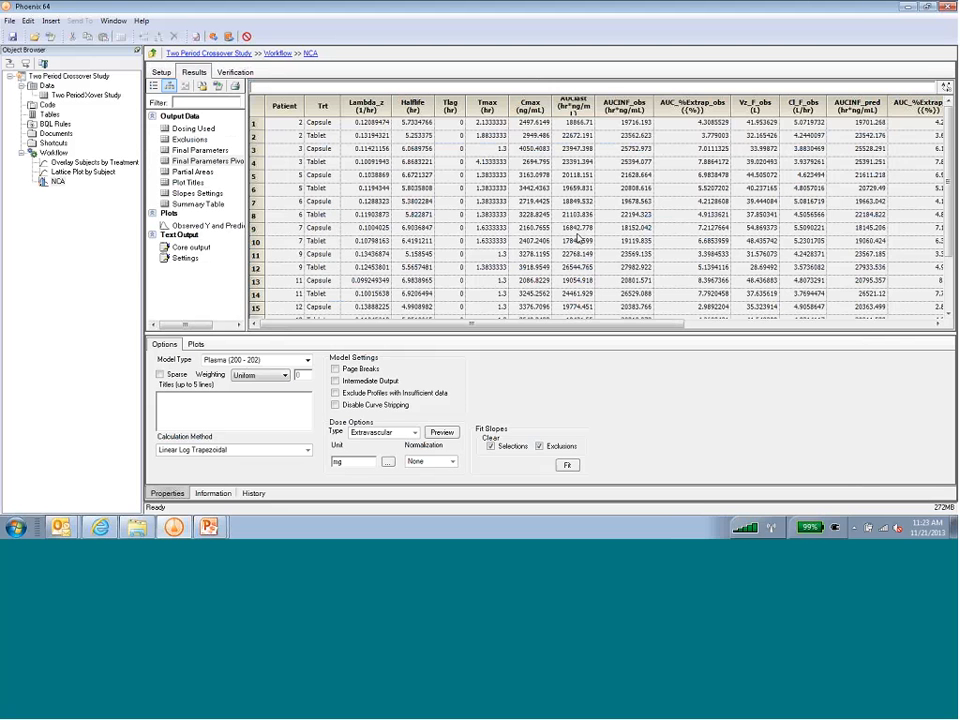
Step: Examine the observed and predicted concentration plots for the individual profiles, paging from Page 01 through Page 12
left_click(213, 225)
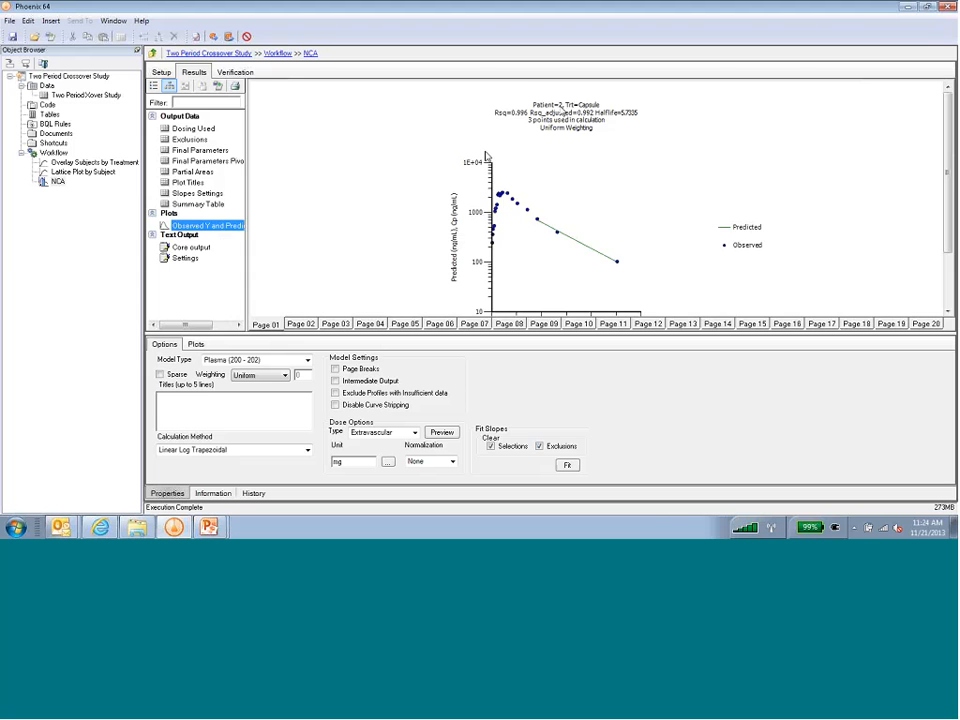
left_click(305, 324)
left_click(338, 324)
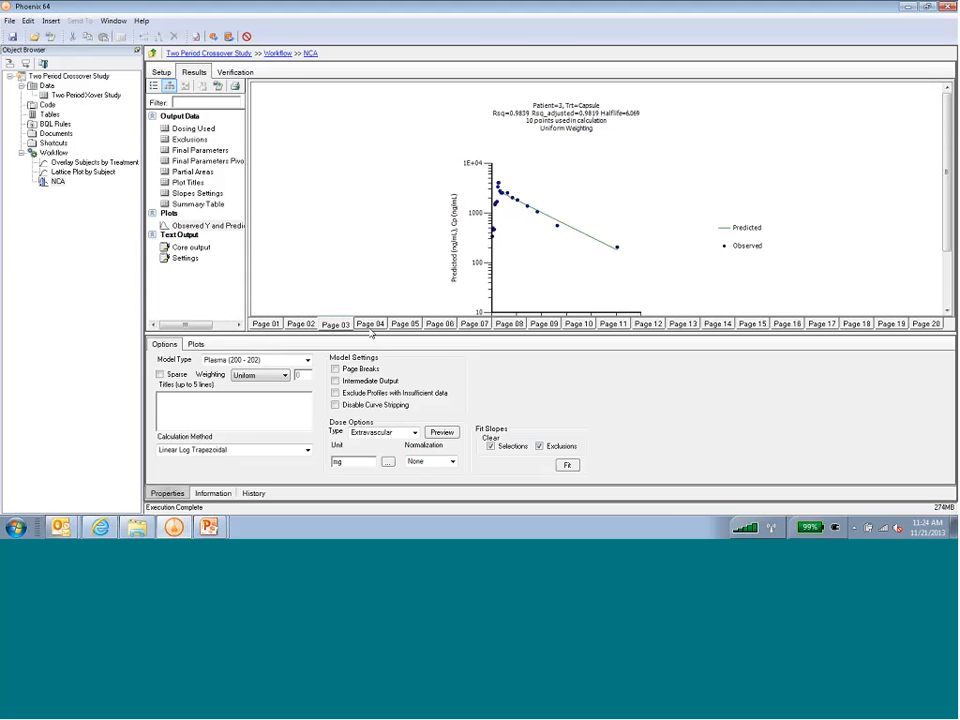
left_click(370, 325)
left_click(406, 325)
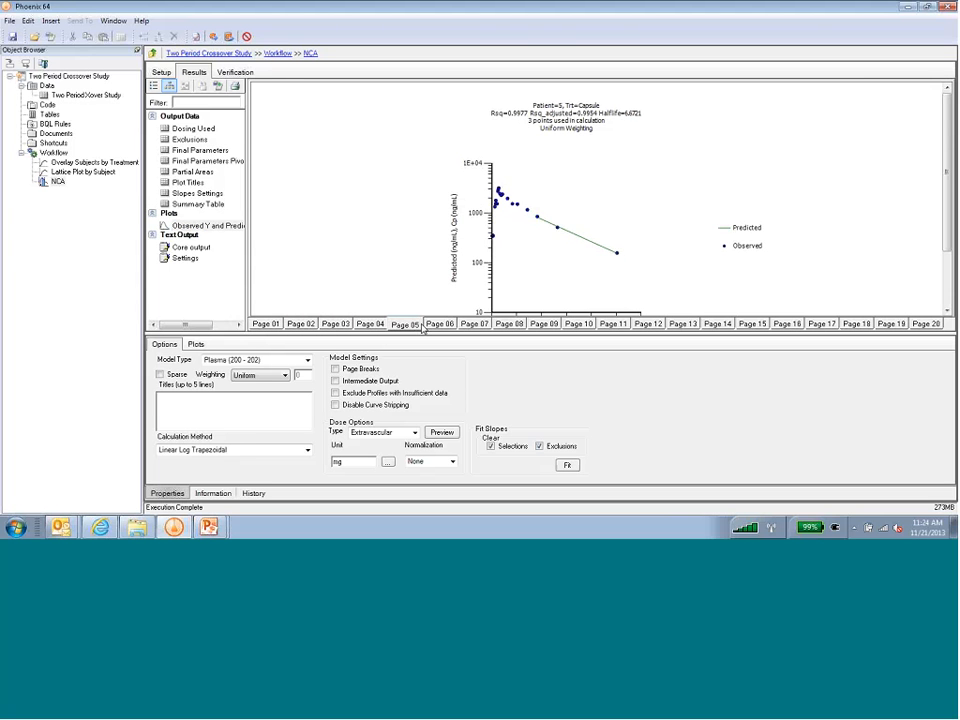
left_click(440, 325)
left_click(474, 325)
left_click(509, 325)
left_click(509, 325)
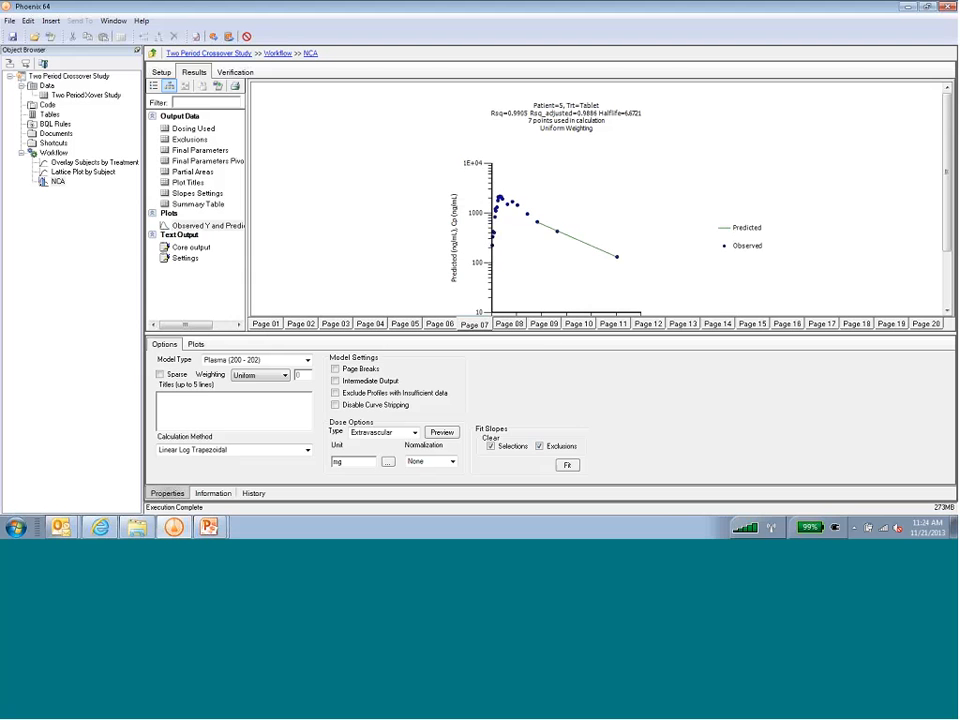
left_click(544, 325)
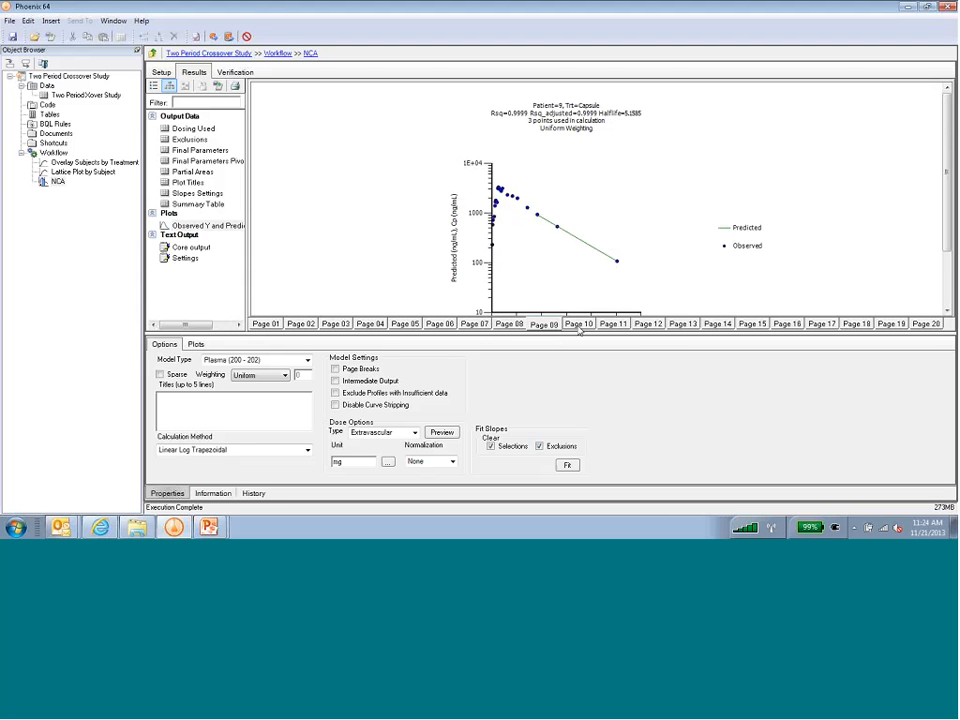
left_click(648, 325)
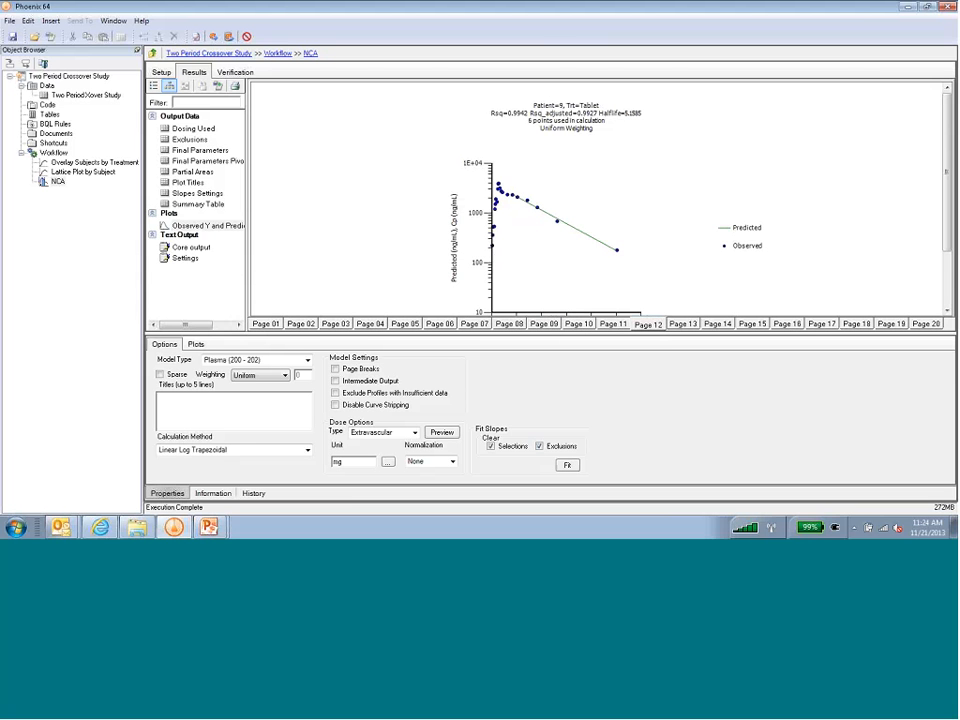
Step: Examine the pivoted final parameters by patient and treatment, including Lambda_z, Halflife and AUClast, and widen the AUClast column
left_click(209, 161)
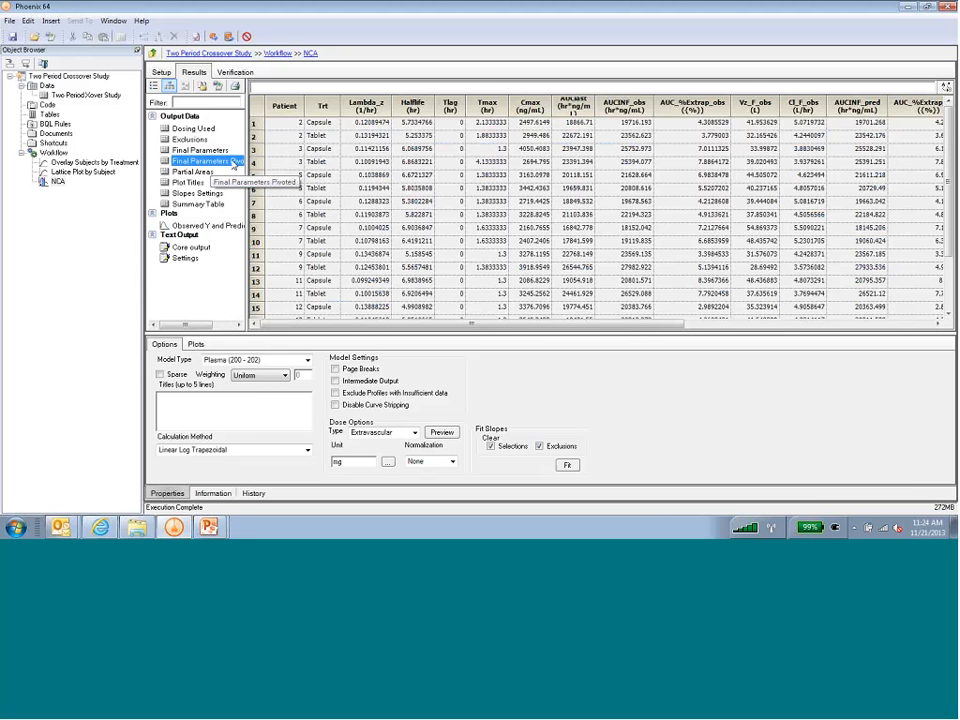
left_click(297, 123)
left_click_drag(306, 130, 322, 122)
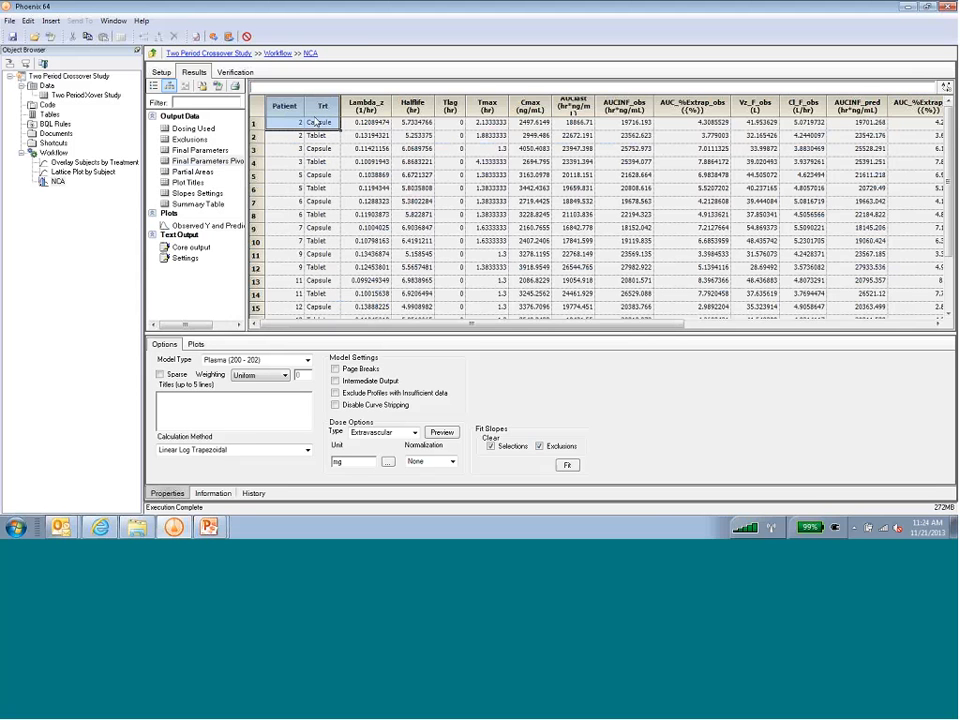
left_click(371, 110)
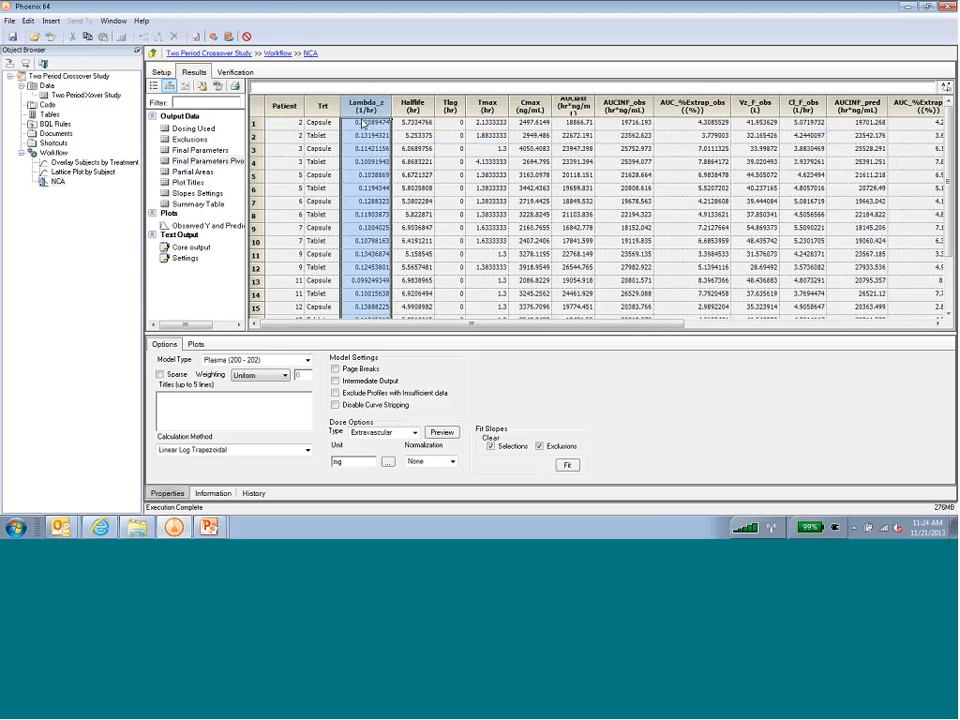
left_click(430, 122)
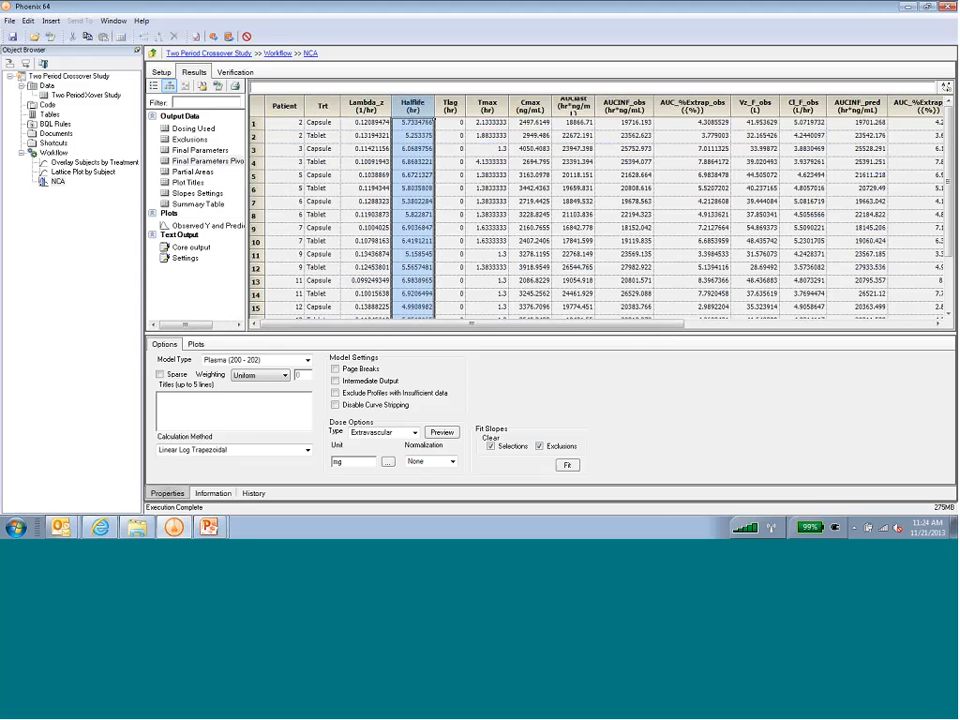
left_click(585, 113)
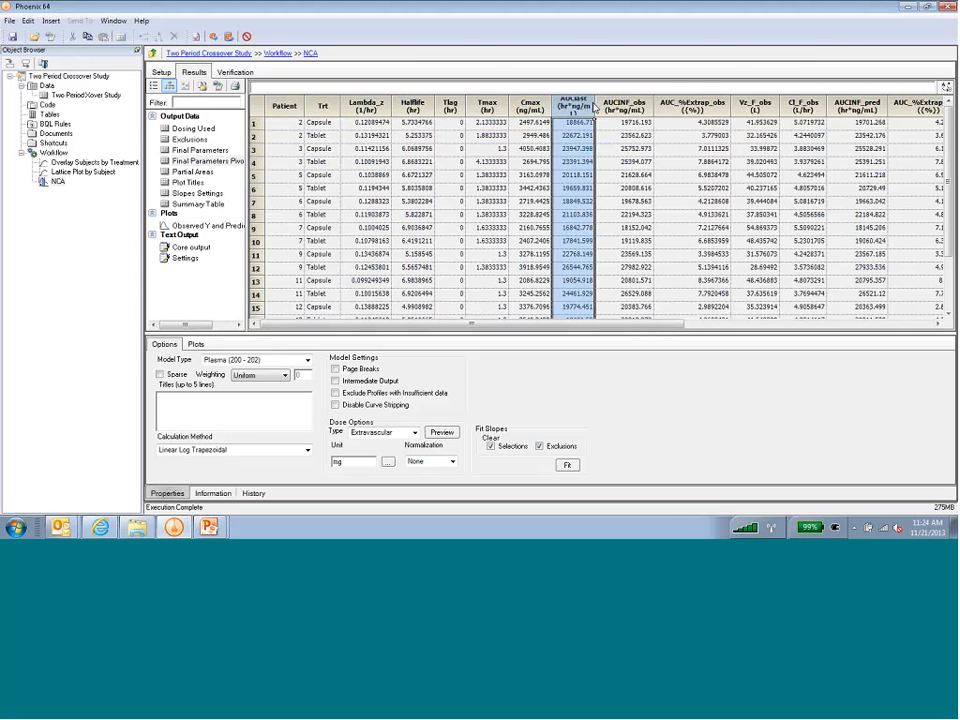
left_click_drag(595, 105, 600, 104)
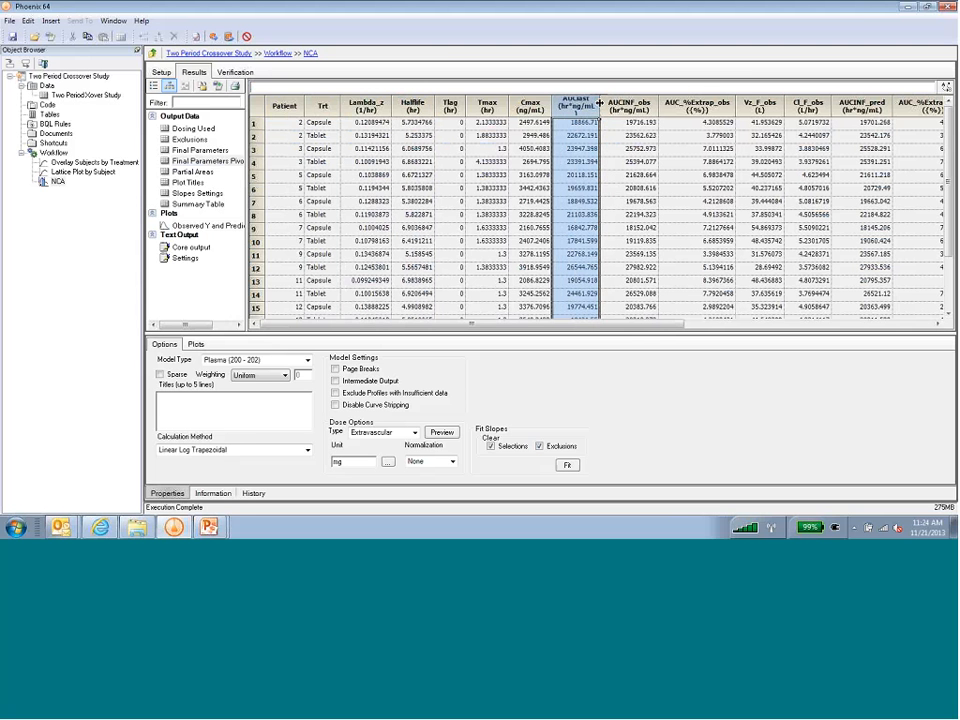
Step: Examine the AUC_%Extrap_obs, Vz_F_obs, Cl_F_obs, Sequence and Period columns of the pivoted final parameters
left_click(731, 135)
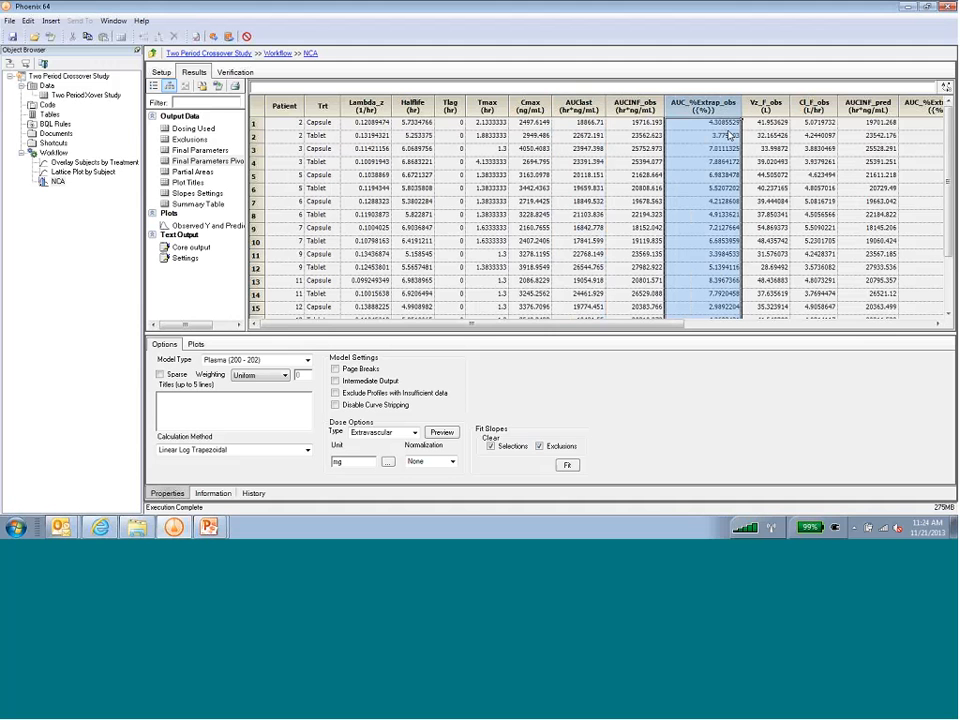
left_click(764, 122)
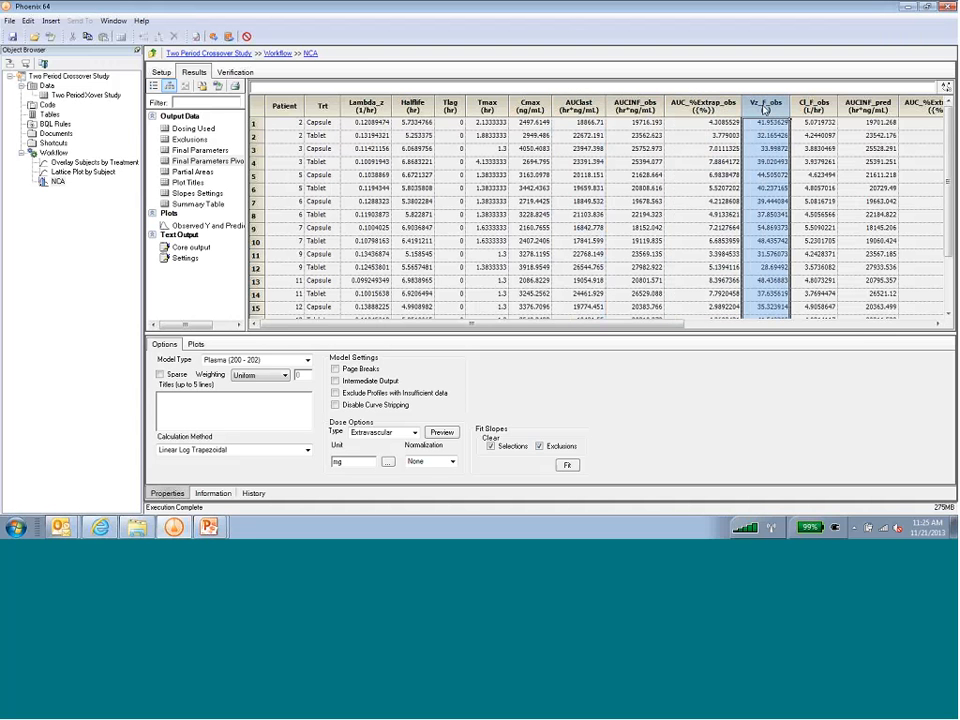
left_click(813, 113)
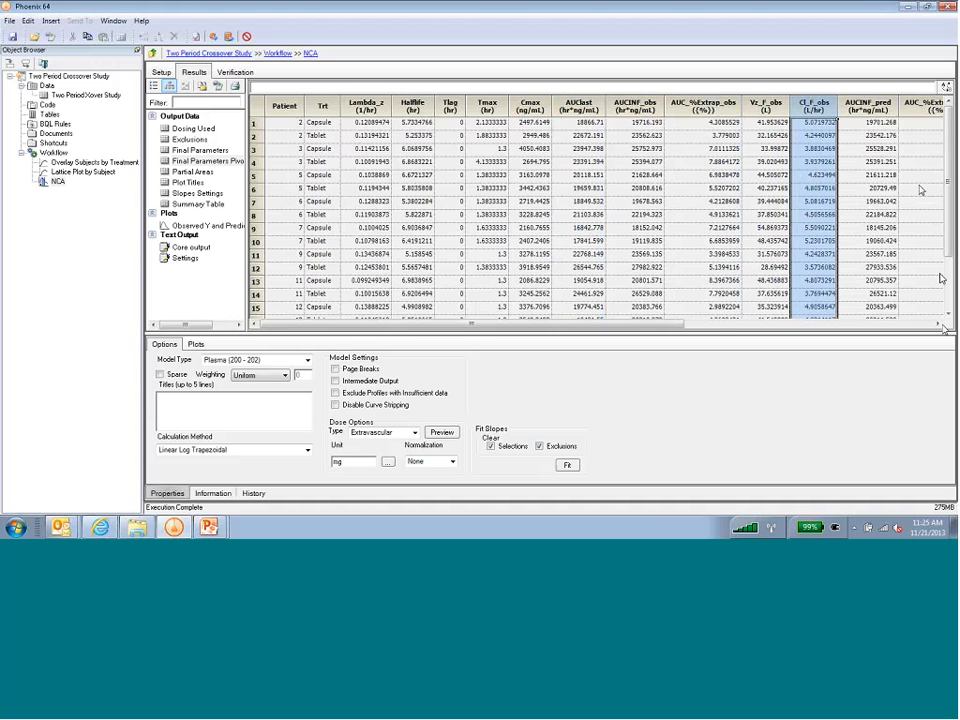
left_click(940, 325)
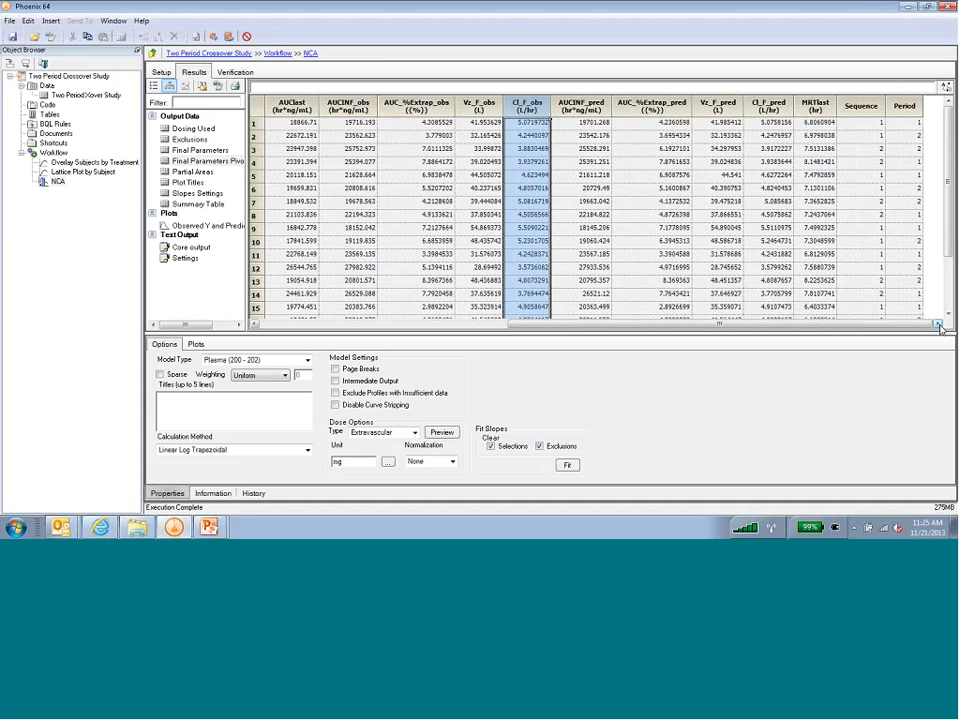
left_click(857, 112)
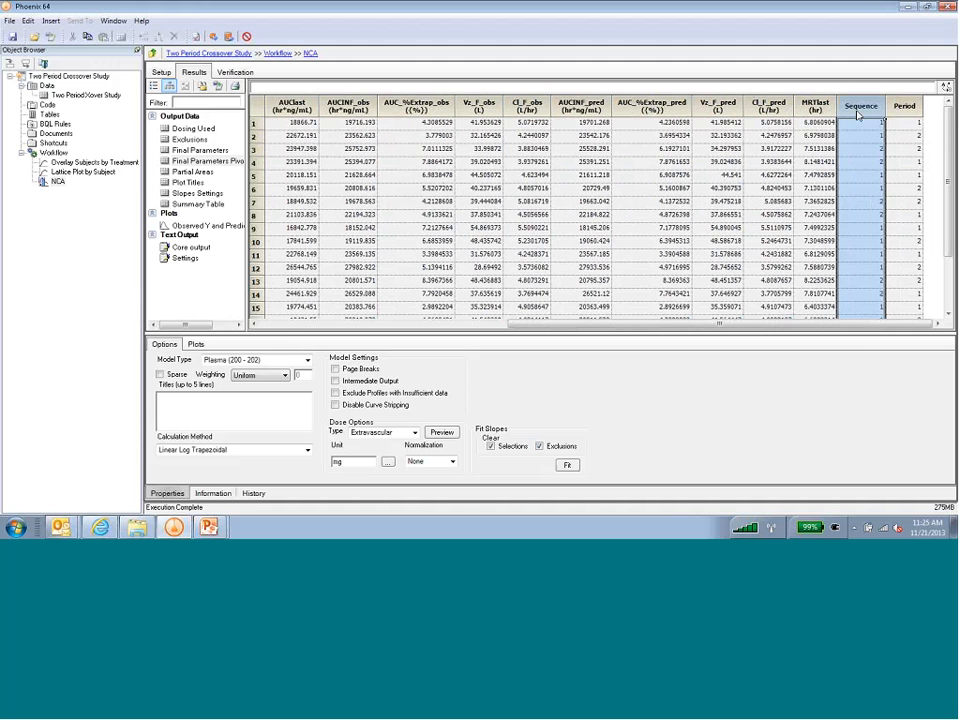
left_click(904, 106)
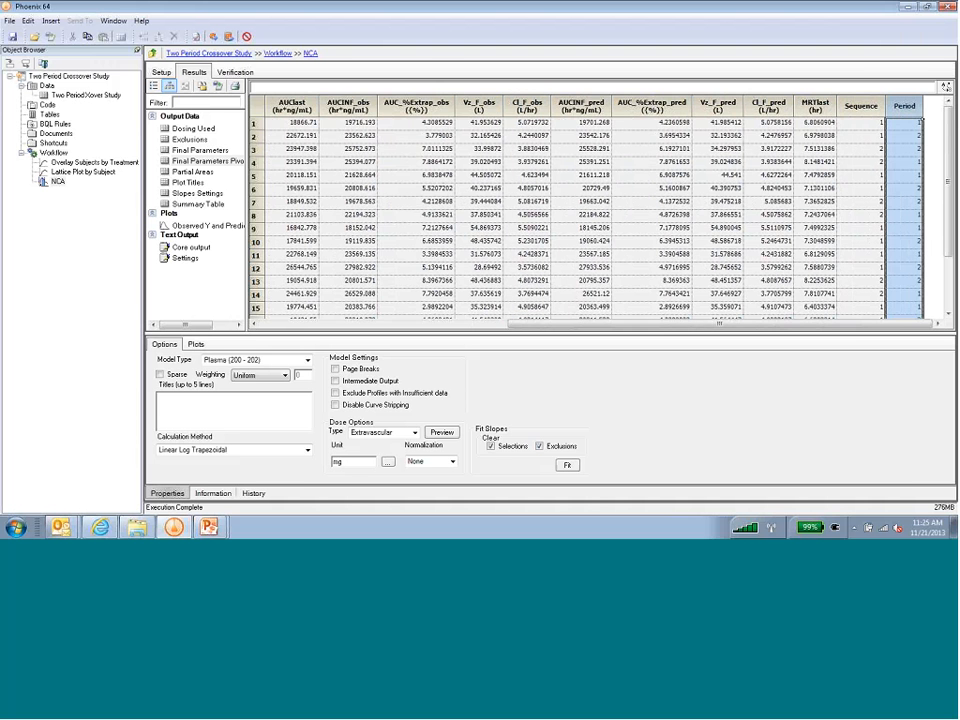
left_click(300, 325)
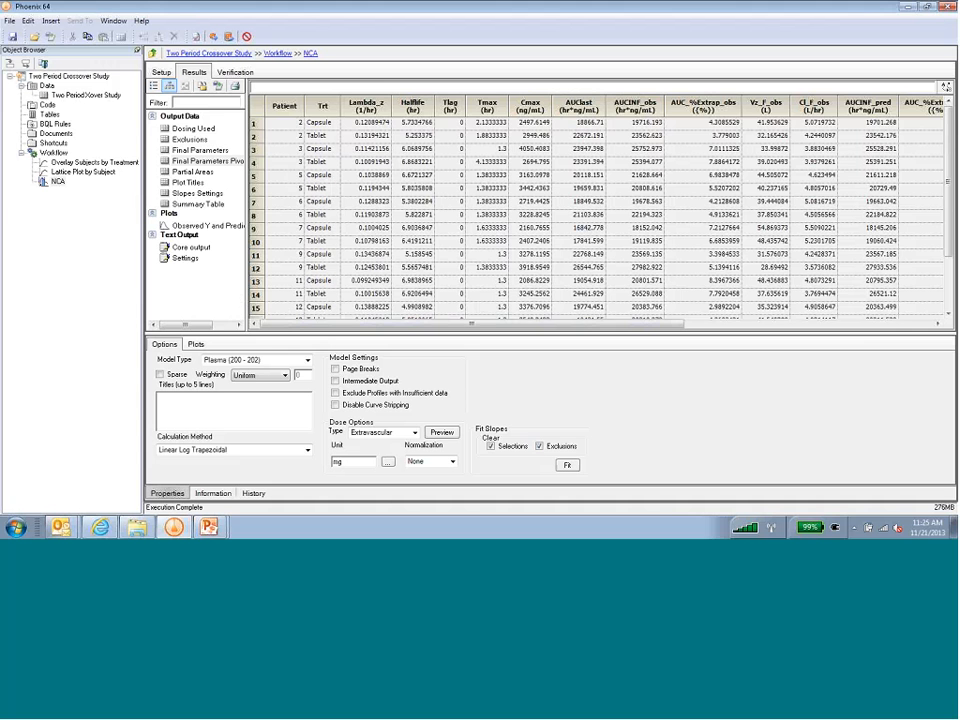
Step: Examine the Time, Cp and cumulative AUC columns in the Summary Table, including the first few AUC values
left_click(192, 205)
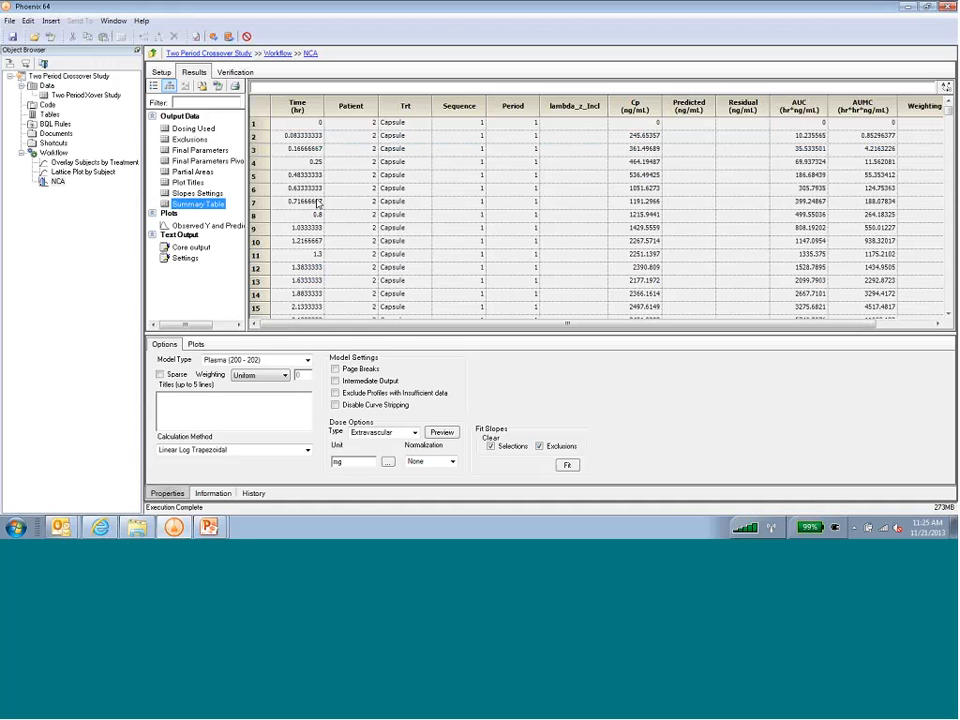
left_click(297, 107)
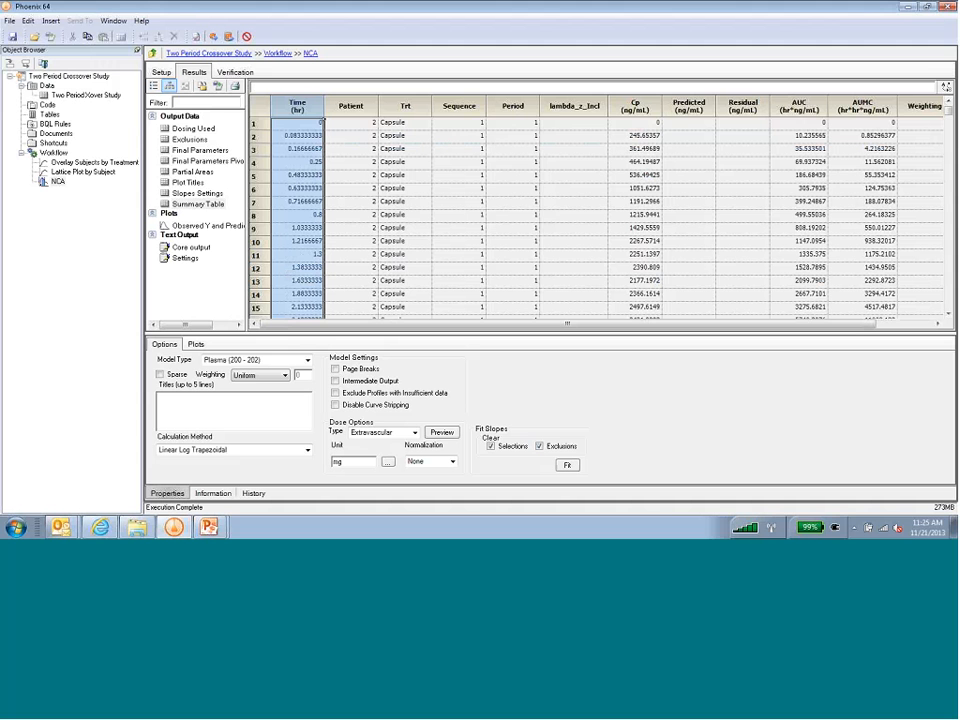
left_click(647, 111)
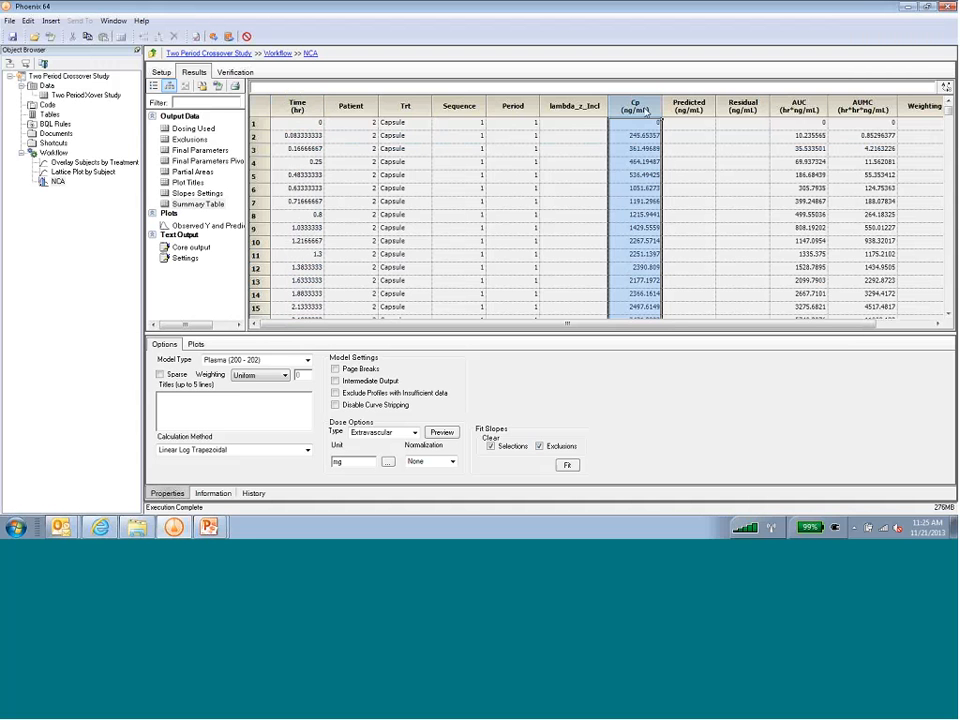
left_click(810, 113)
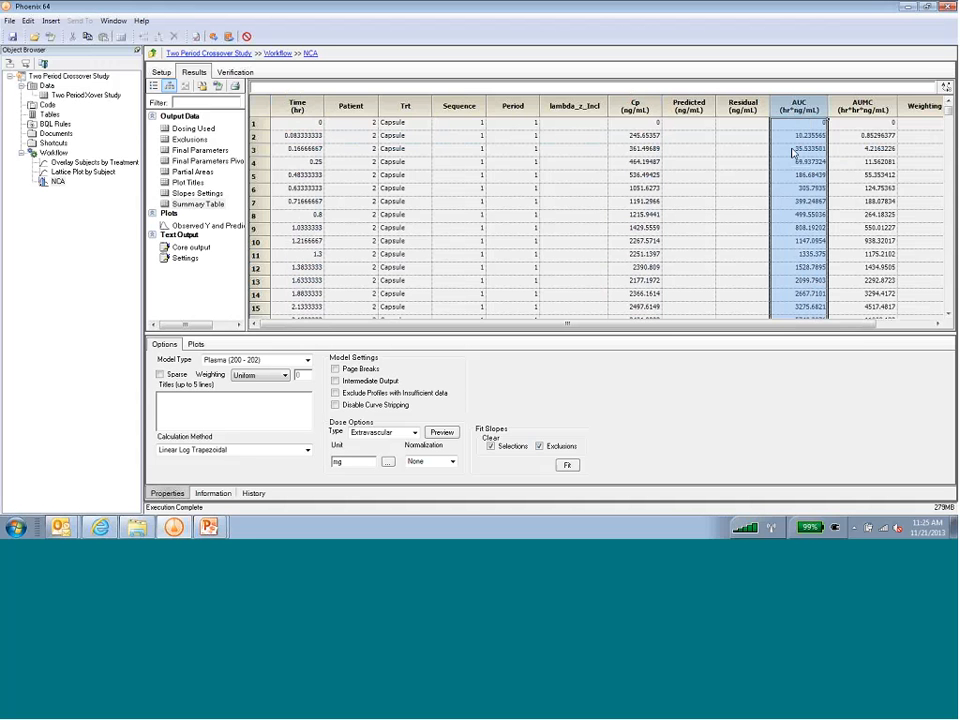
left_click(800, 135)
left_click(808, 147)
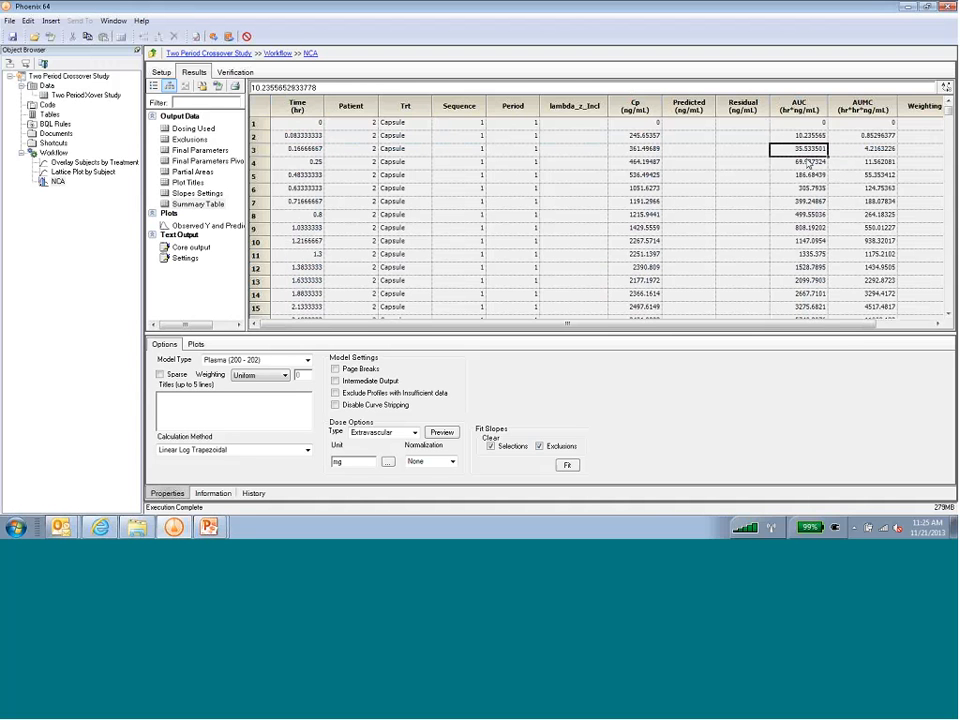
left_click(808, 163)
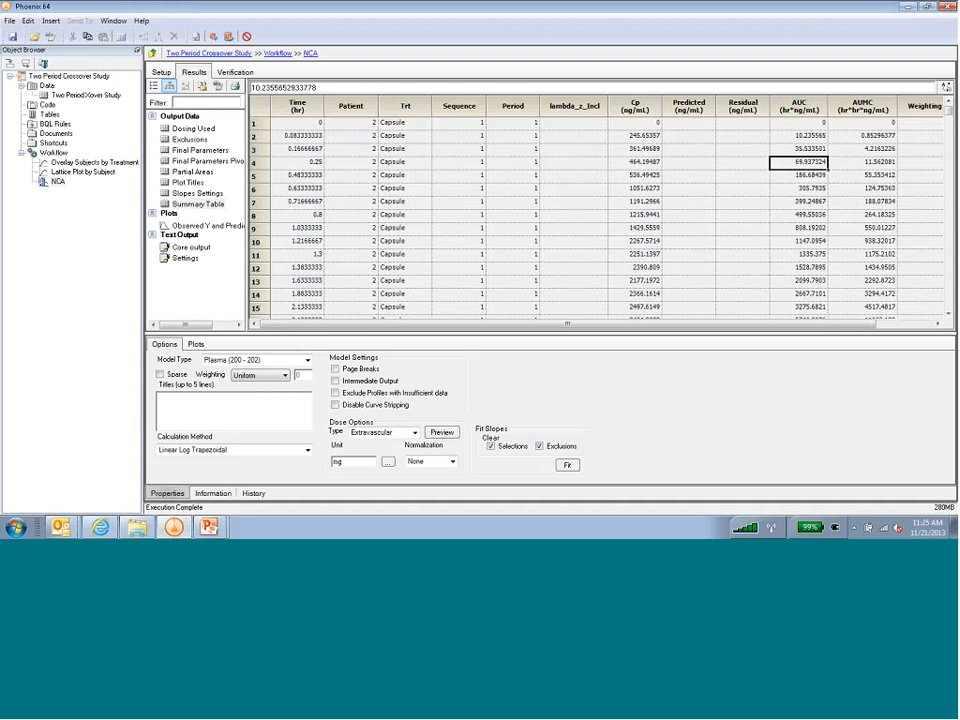
Step: Examine the terminal-phase rows of the first capsule profile in the Summary Table and select its last observation, row 22
left_click(949, 314)
left_click(949, 314)
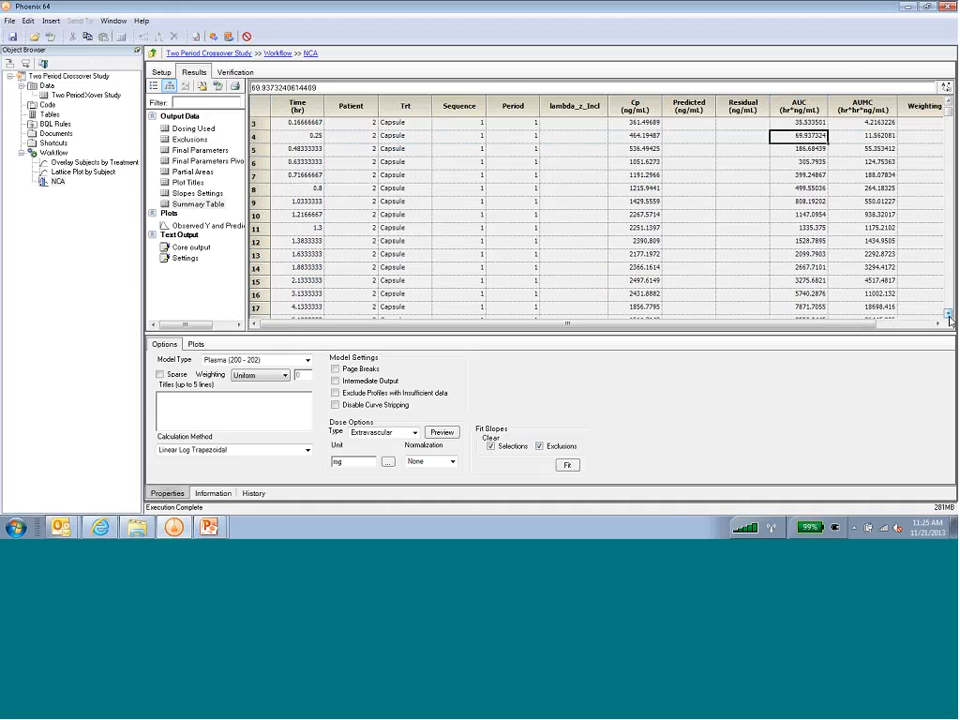
left_click(949, 314)
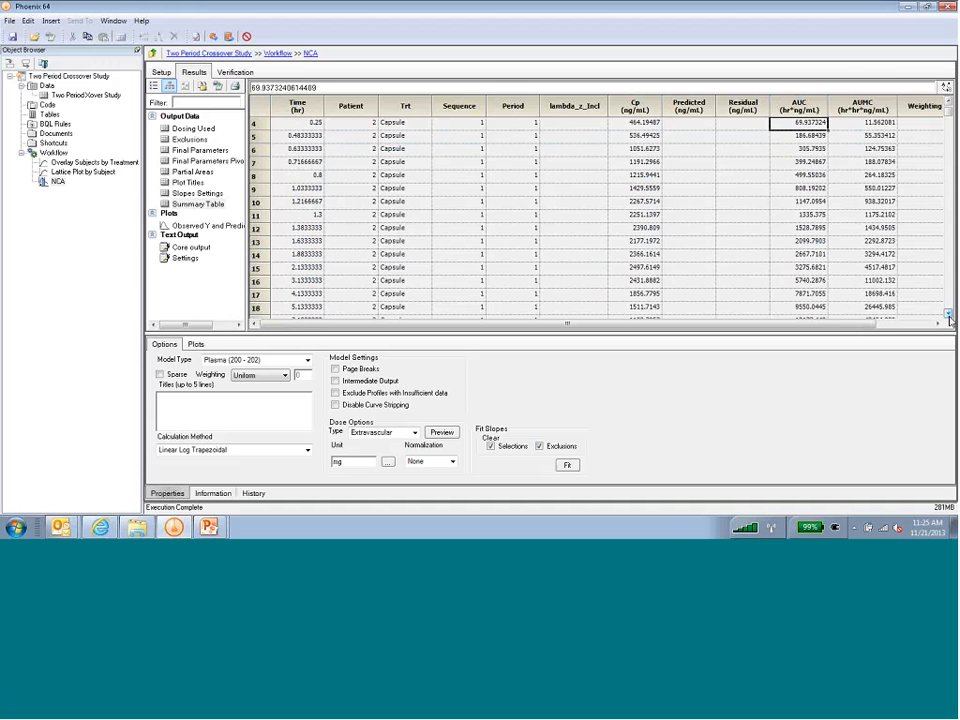
left_click(949, 314)
left_click(949, 314)
left_click(949, 314)
left_click(949, 314)
left_click(949, 314)
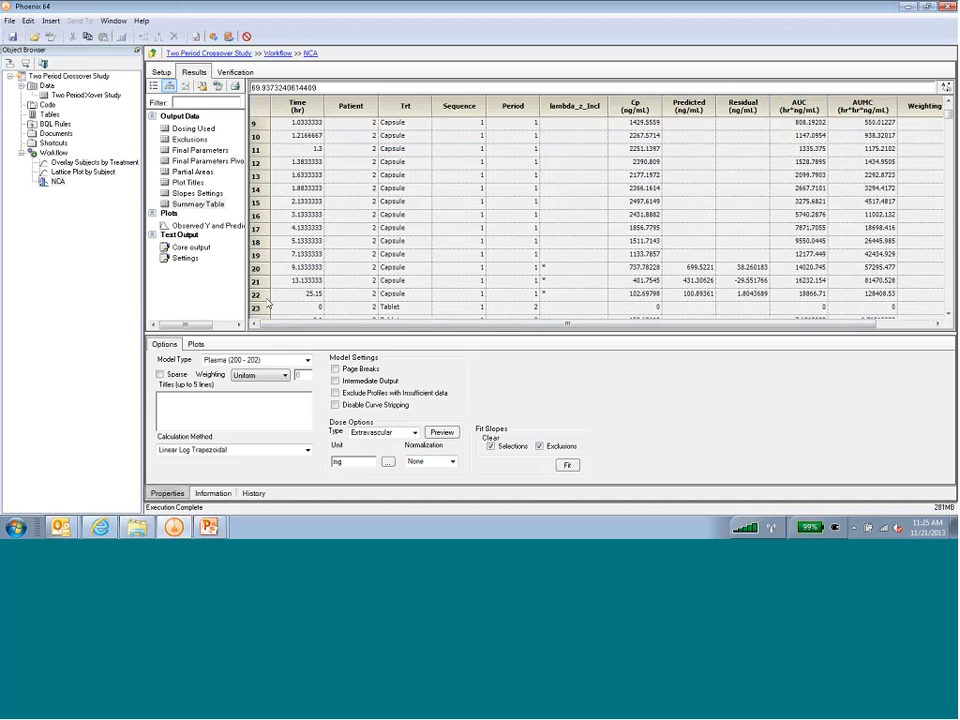
left_click(267, 296)
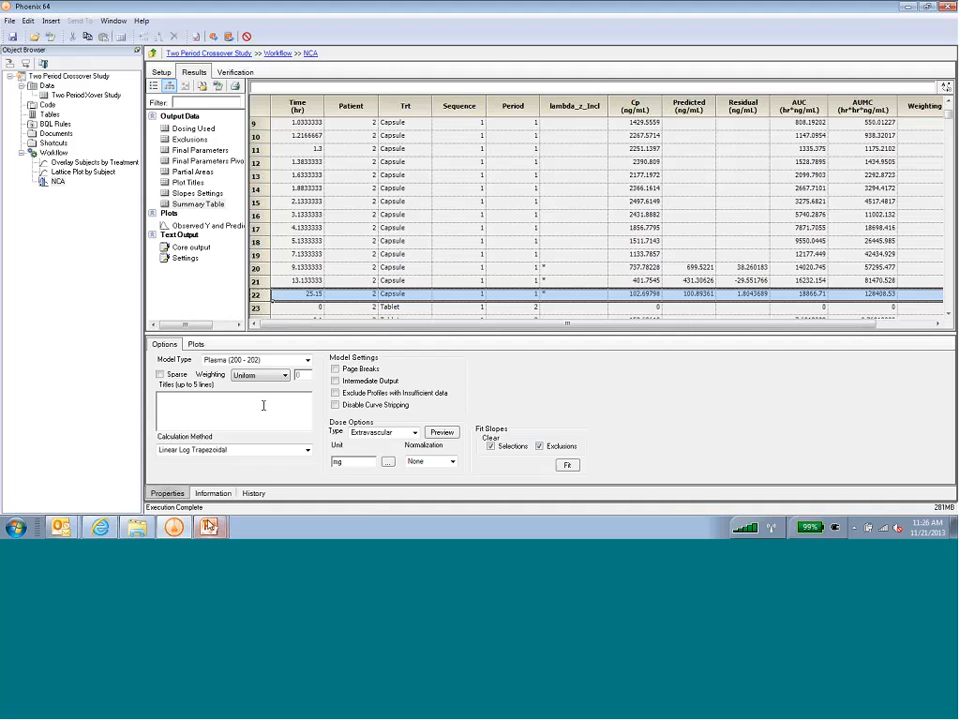
Step: Switch to the PowerPoint slide show of the PHX WNL preclinical analysis presentation
mouse_move(210, 528)
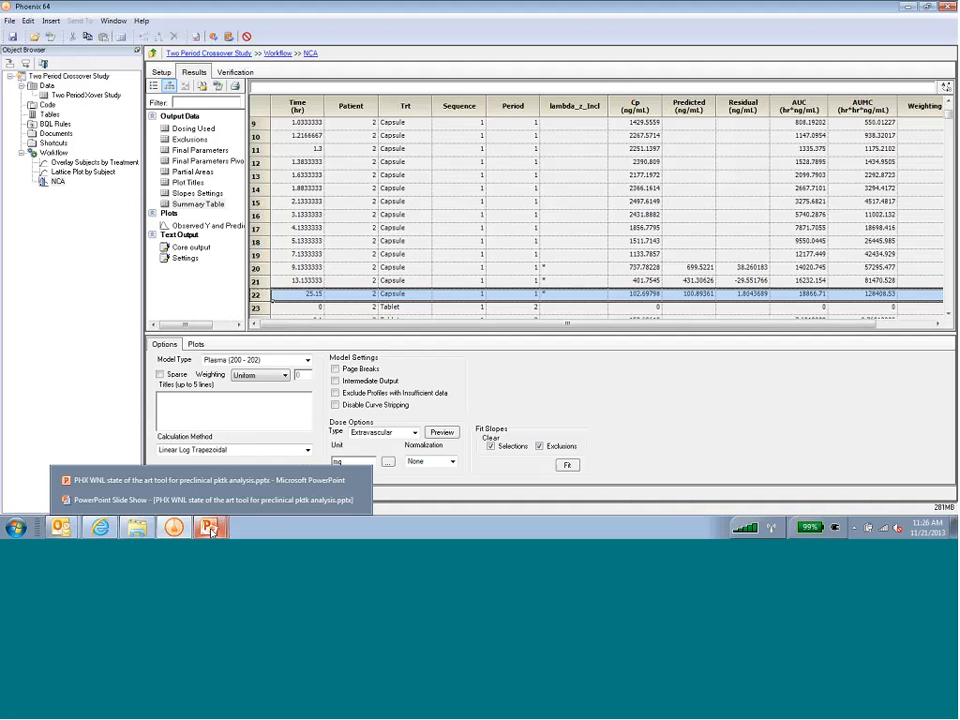
left_click(300, 499)
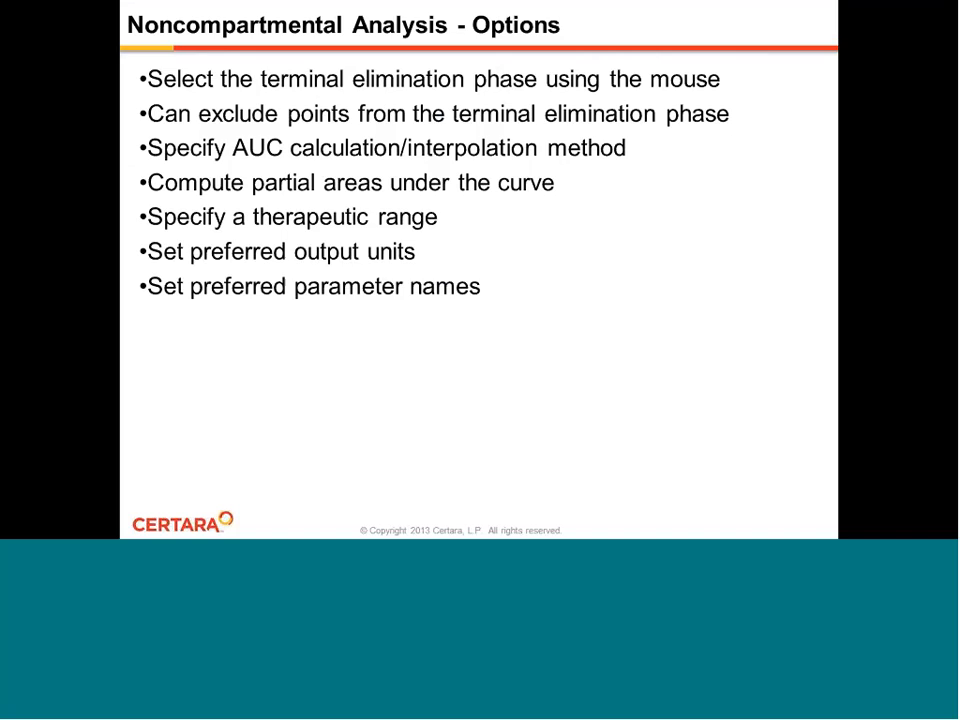
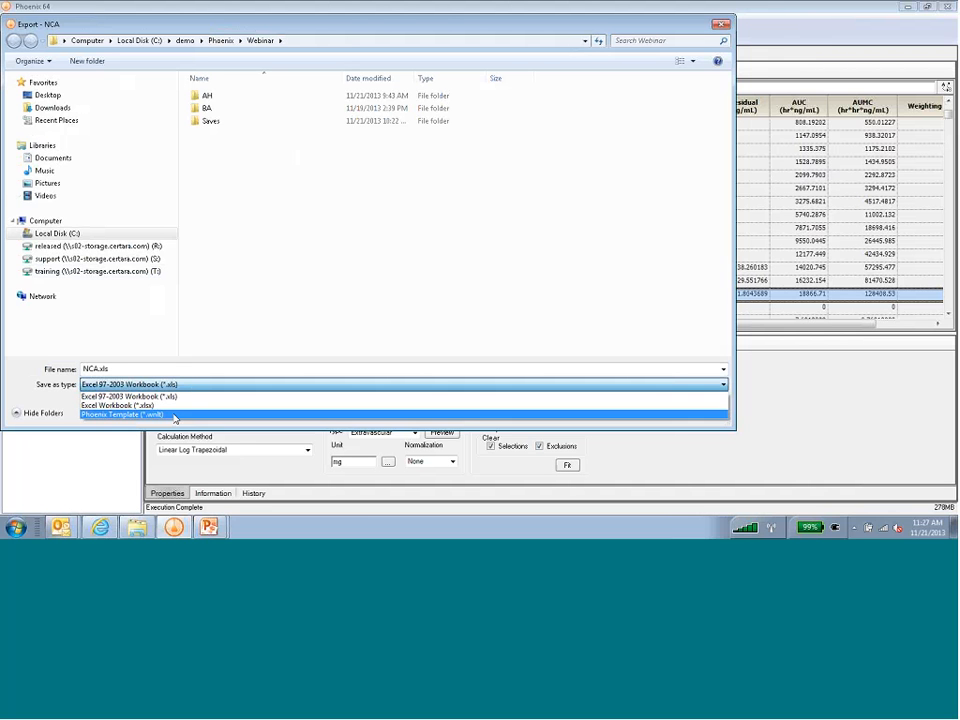
Step: Export the NCA object to the Webinar folder as a Phoenix Template (*.wnlt), adding "SD template" to its file name
left_click(174, 414)
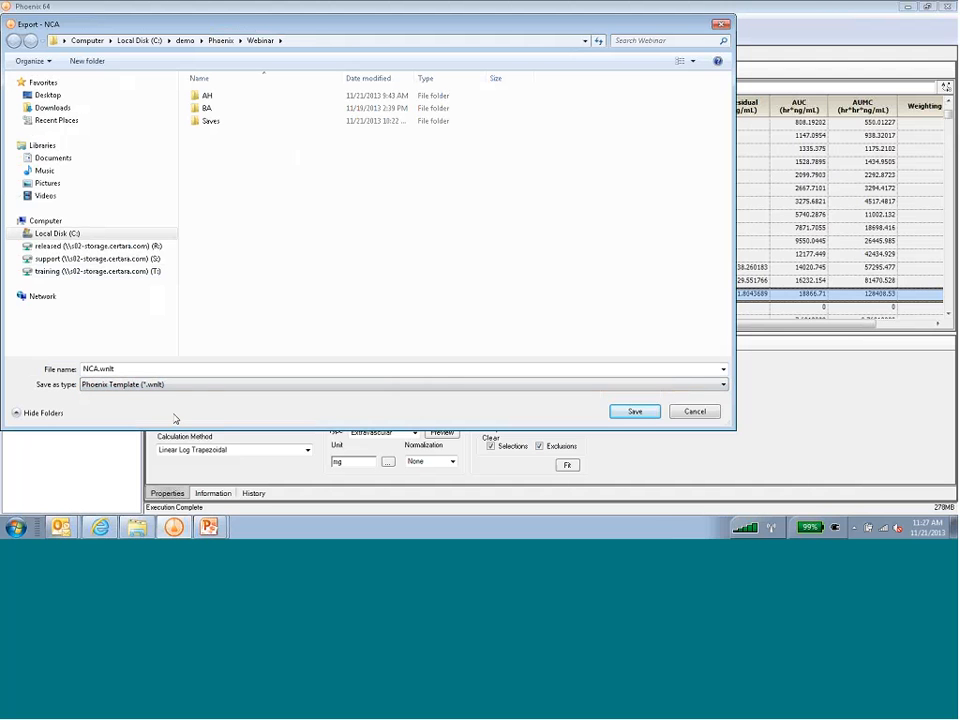
left_click(97, 368)
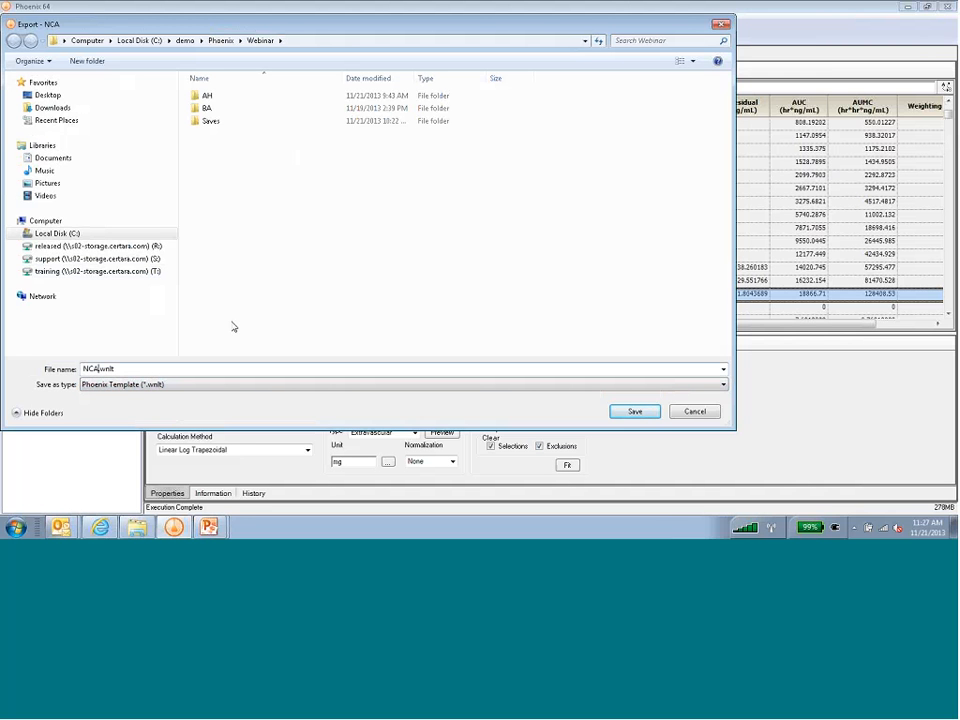
type("SD template")
key("Return")
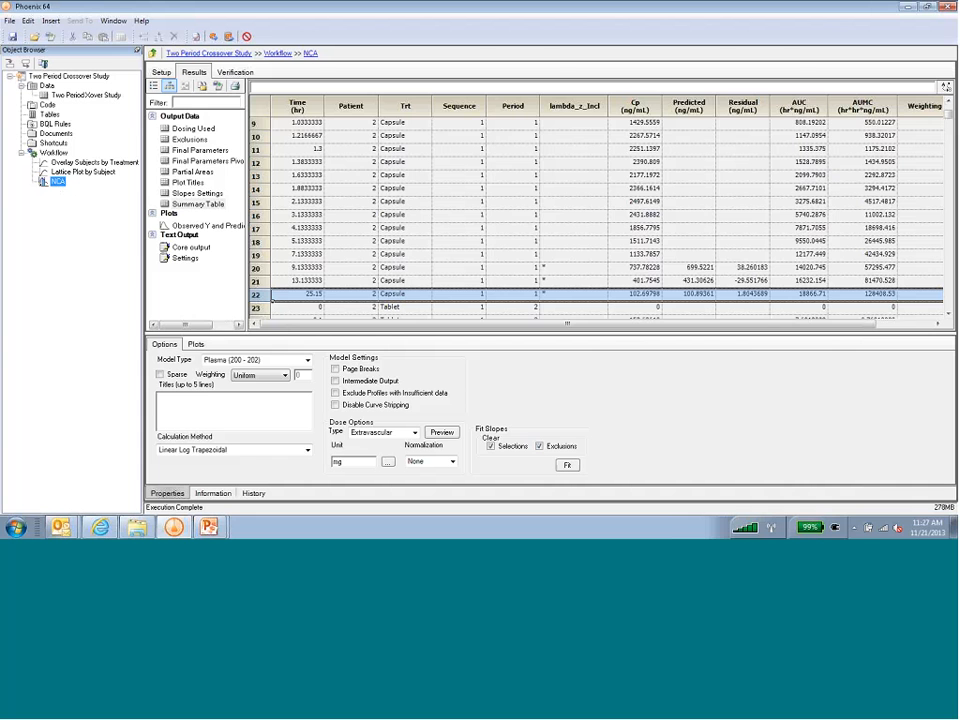
Step: Send the NCA's Final Parameters Pivoted result to a new Table object
left_click(162, 74)
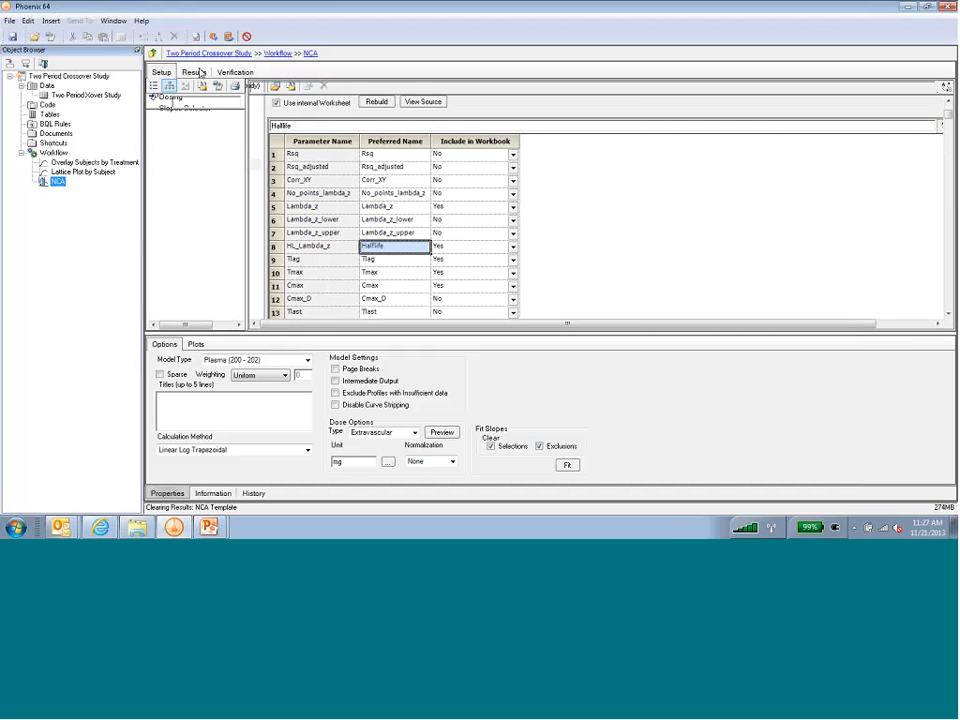
left_click(196, 72)
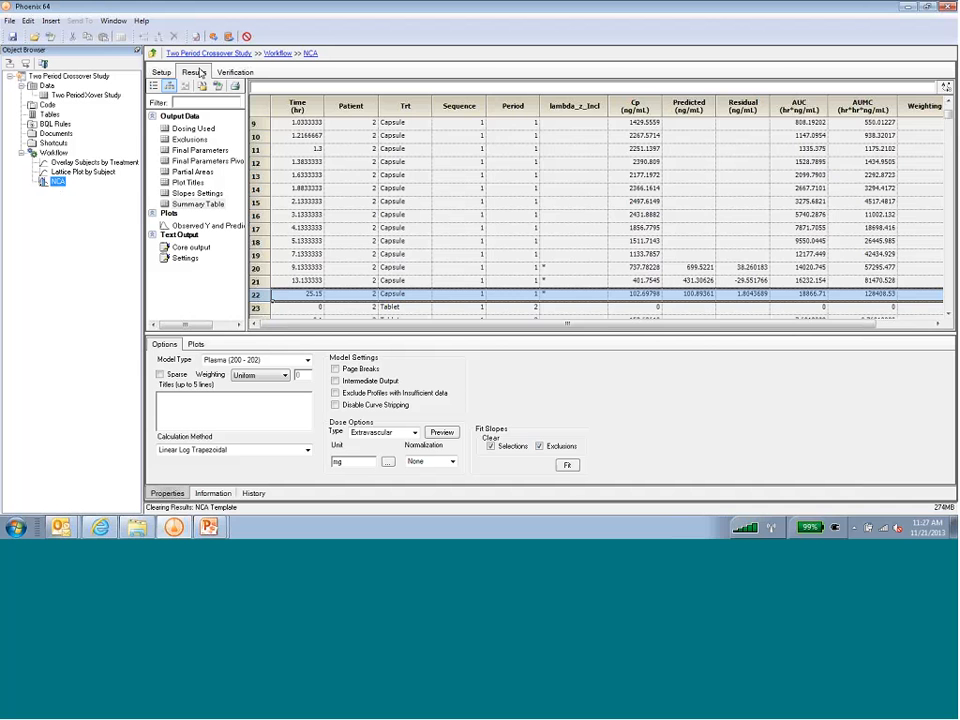
left_click(200, 161)
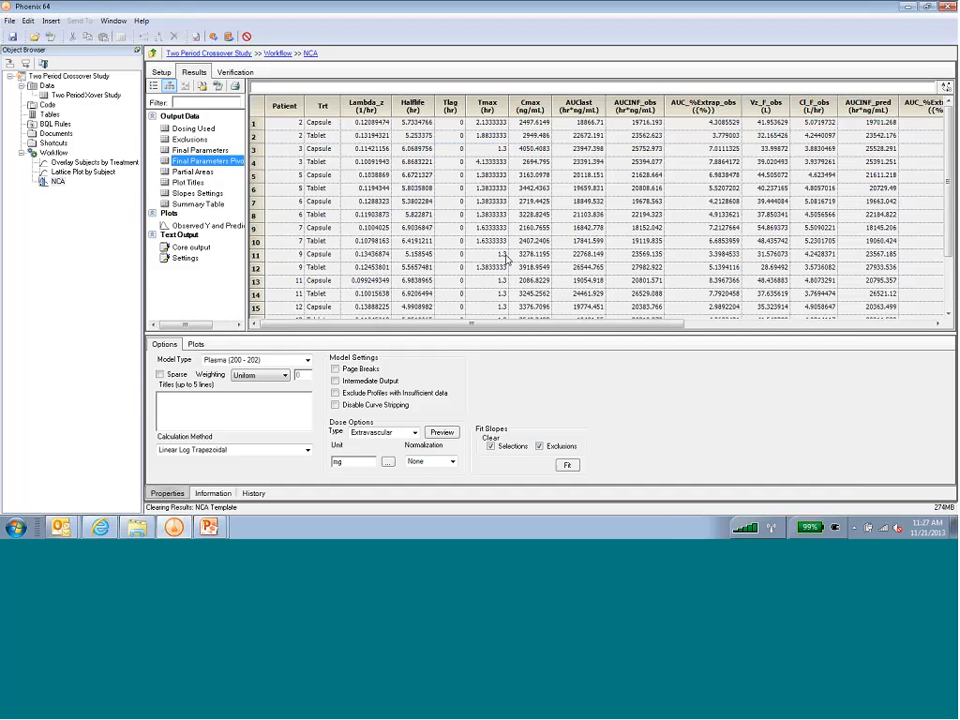
right_click(194, 168)
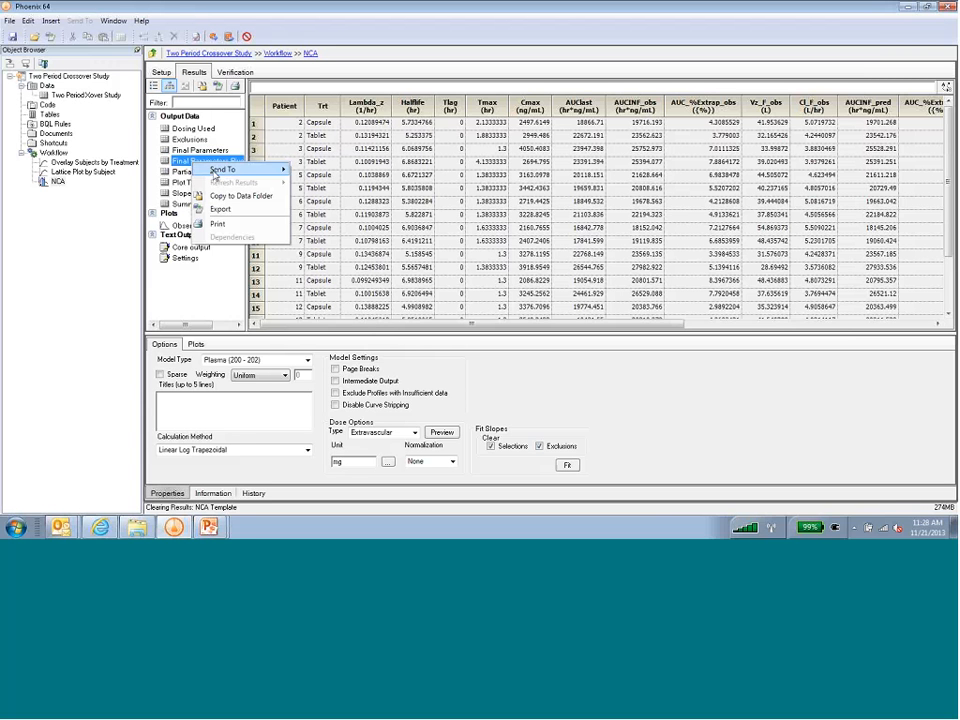
mouse_move(214, 176)
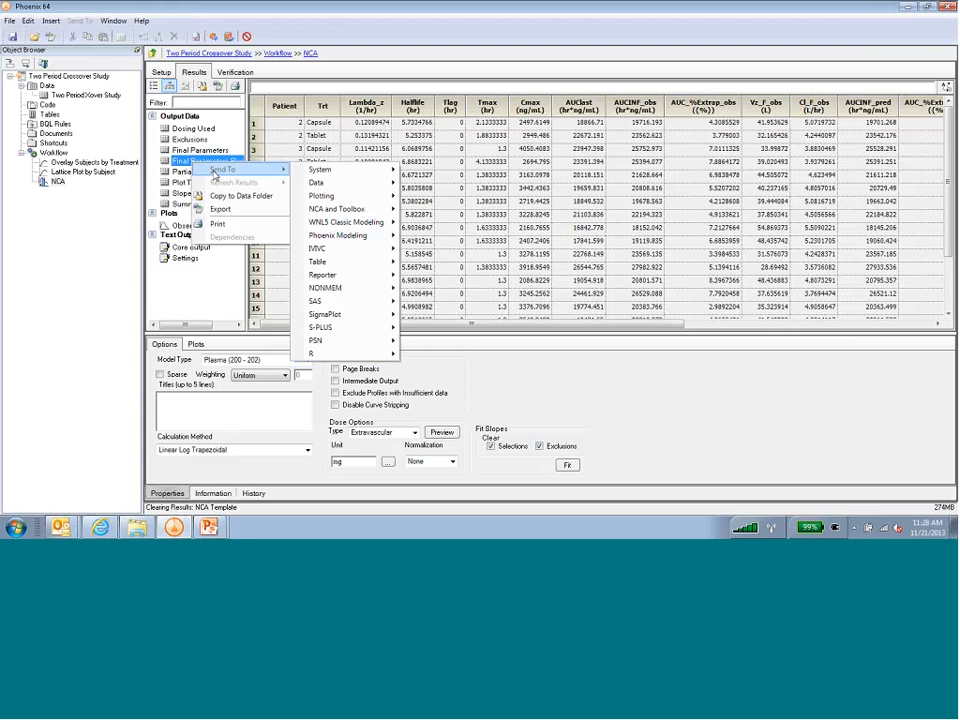
mouse_move(329, 263)
left_click(426, 262)
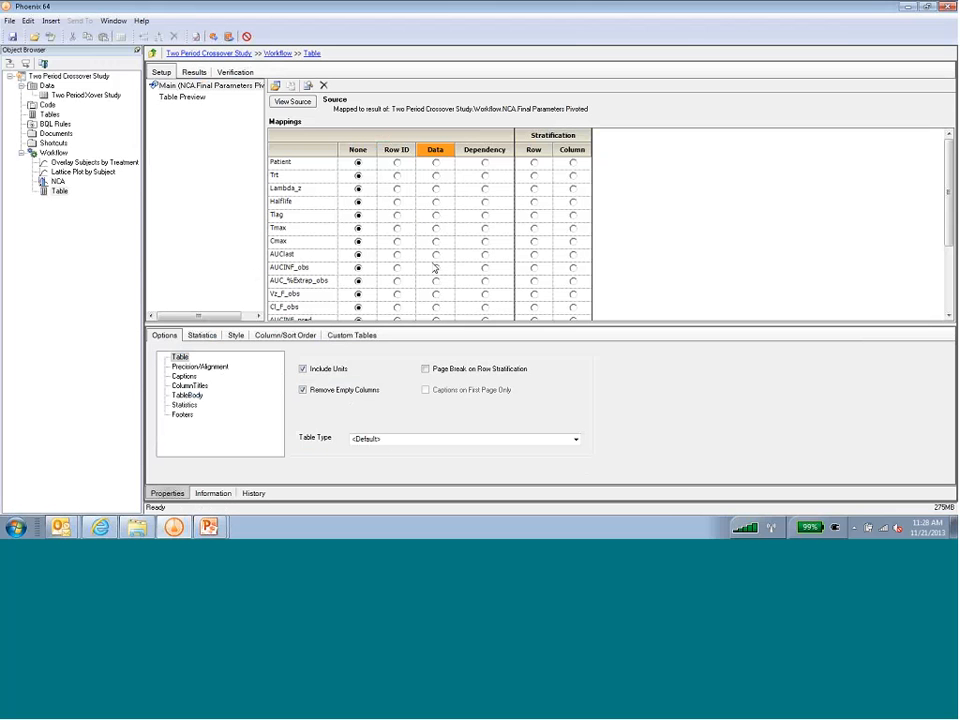
Step: Map Patient as the table's Row ID and Trt as its row stratification variable
left_click_drag(463, 325, 463, 372)
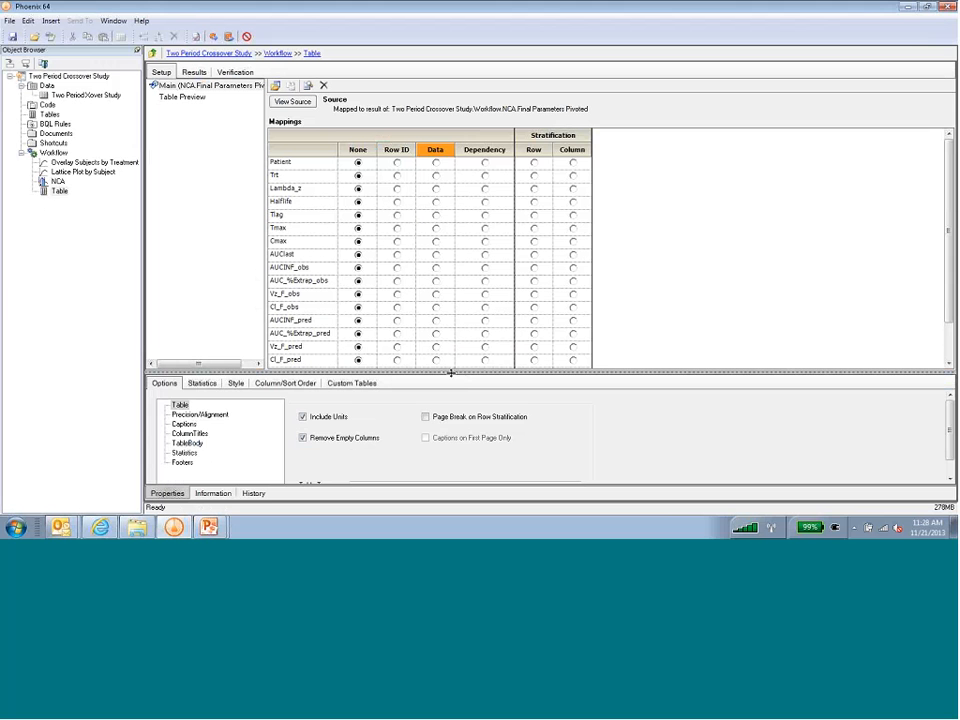
left_click_drag(451, 372, 456, 344)
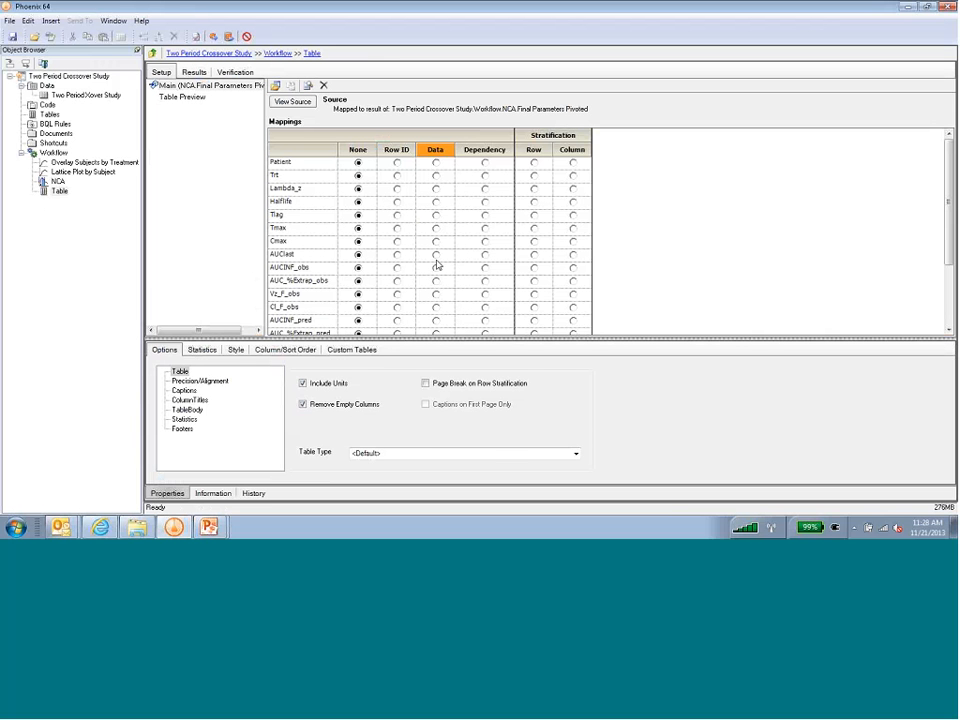
left_click(397, 163)
left_click(533, 176)
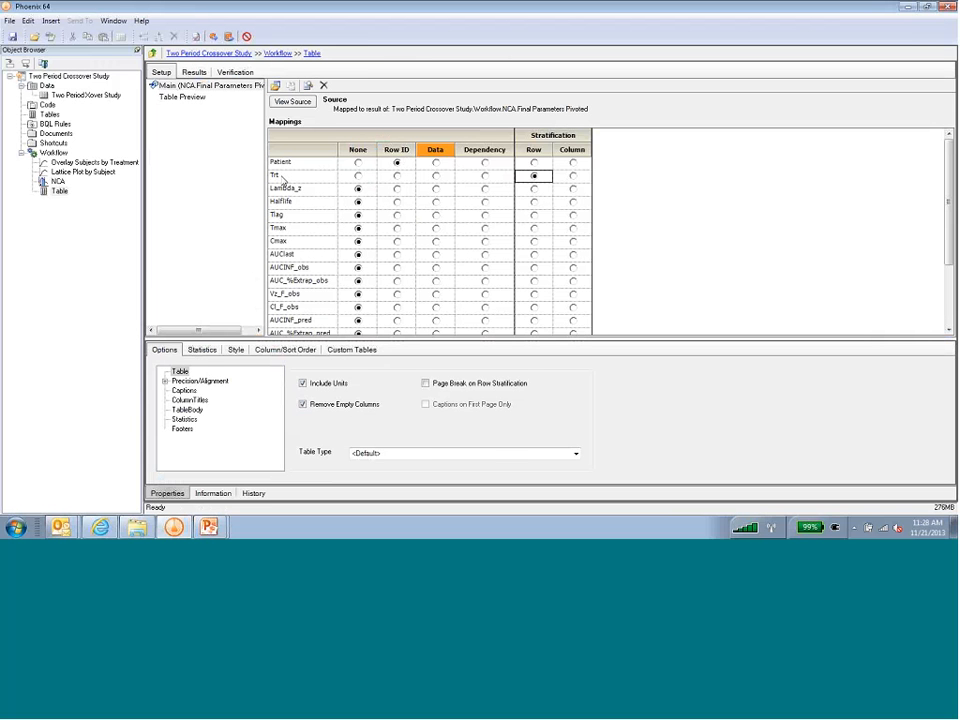
Step: Map Lambda_z, Halflife, Tmax, Cmax, AUClast, AUCINF_obs, Vz_F_obs and Cl_F_obs as the table's Data variables
left_click(436, 189)
left_click(437, 189)
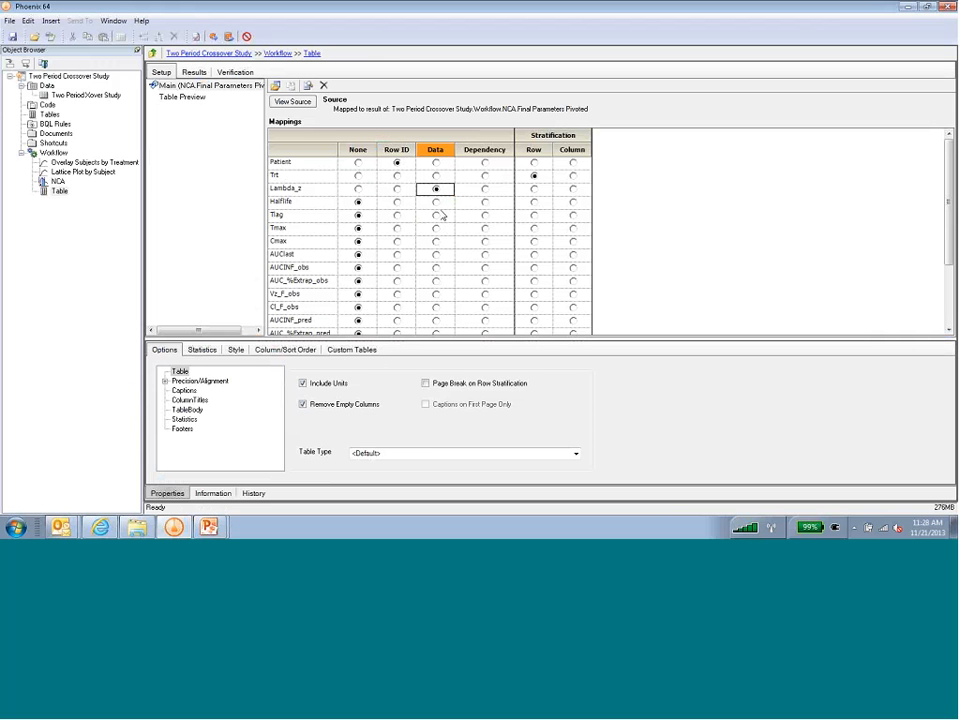
left_click(437, 202)
left_click(436, 229)
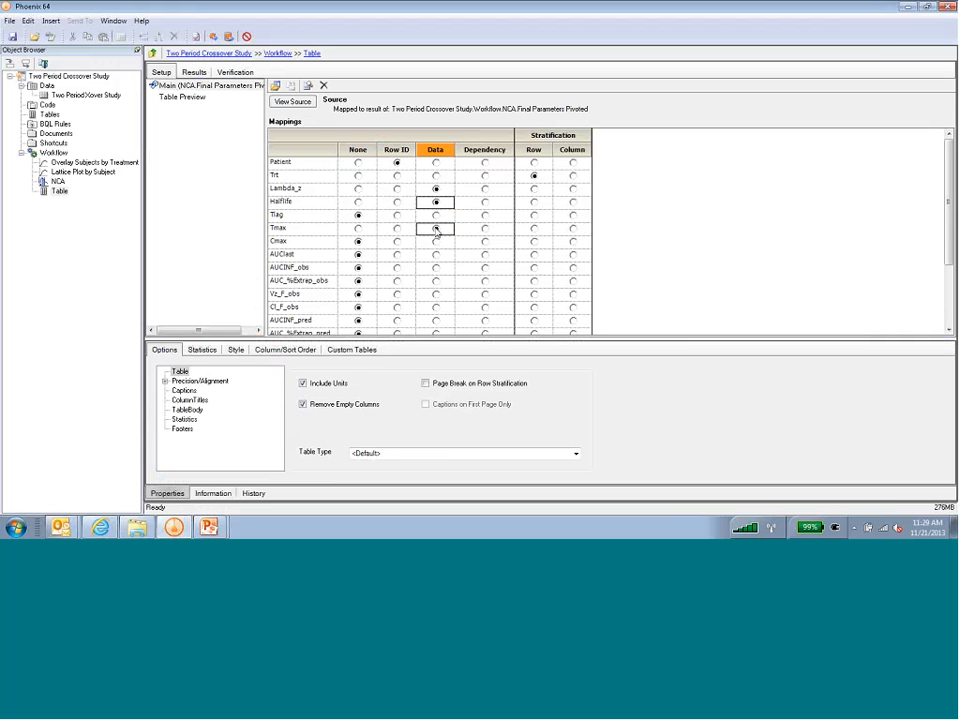
left_click(436, 241)
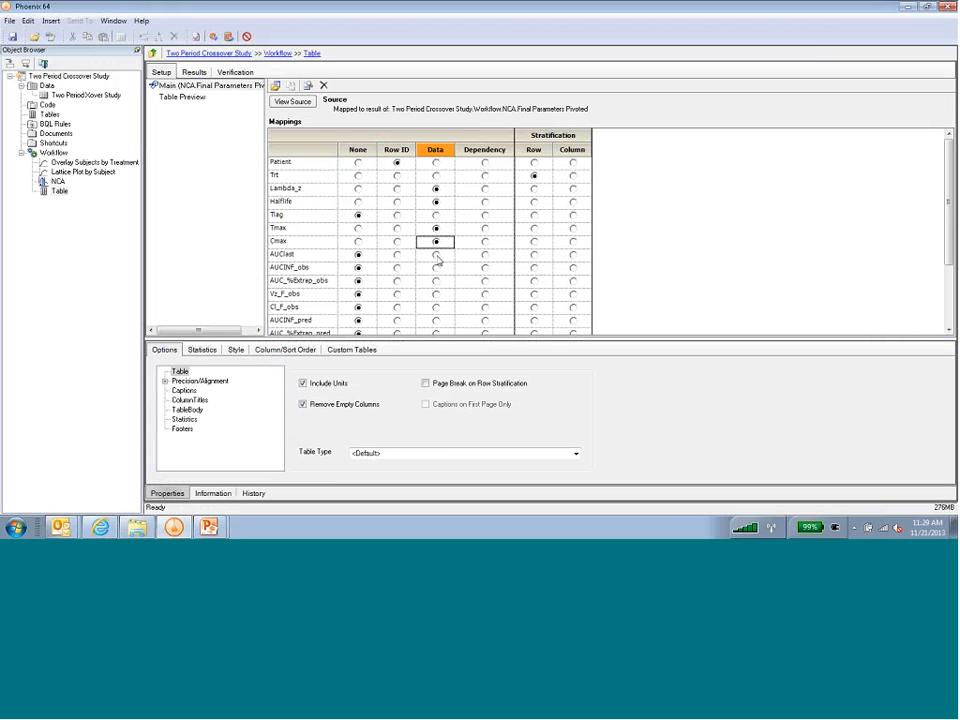
left_click(436, 255)
left_click(437, 269)
left_click(437, 271)
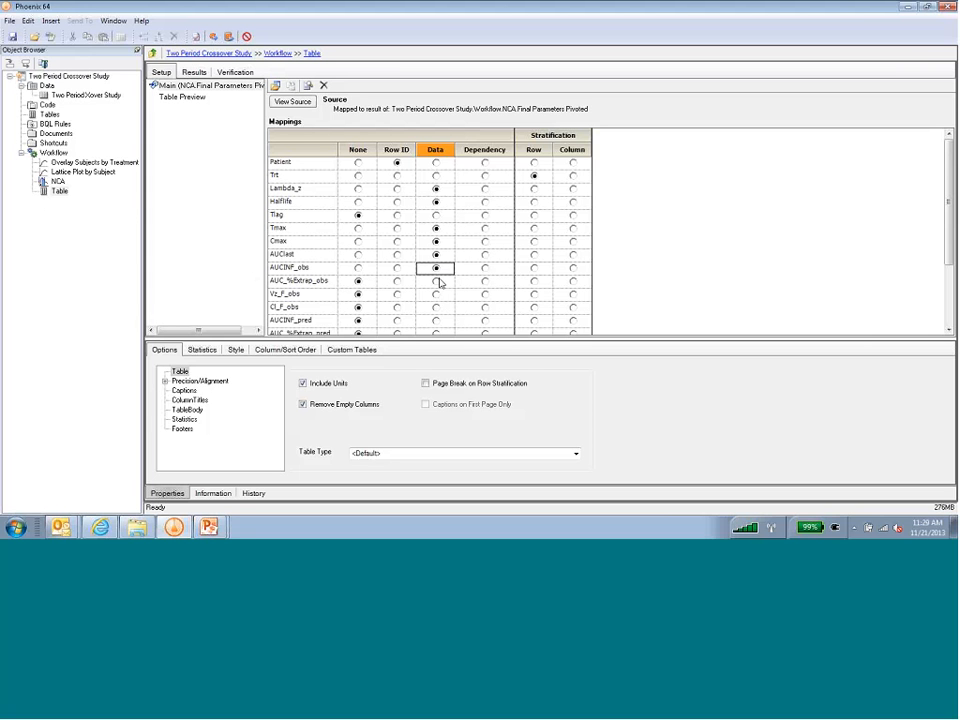
left_click(445, 302)
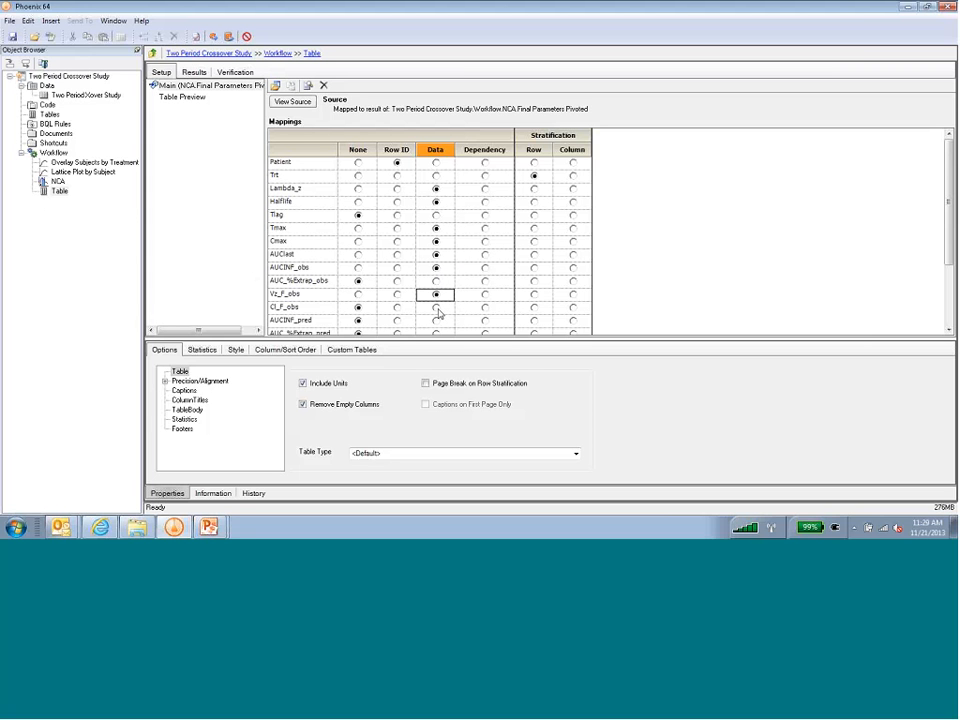
left_click(437, 312)
Step: Add the caption "Summary PK Parameters by Formulation" to the table
left_click(184, 390)
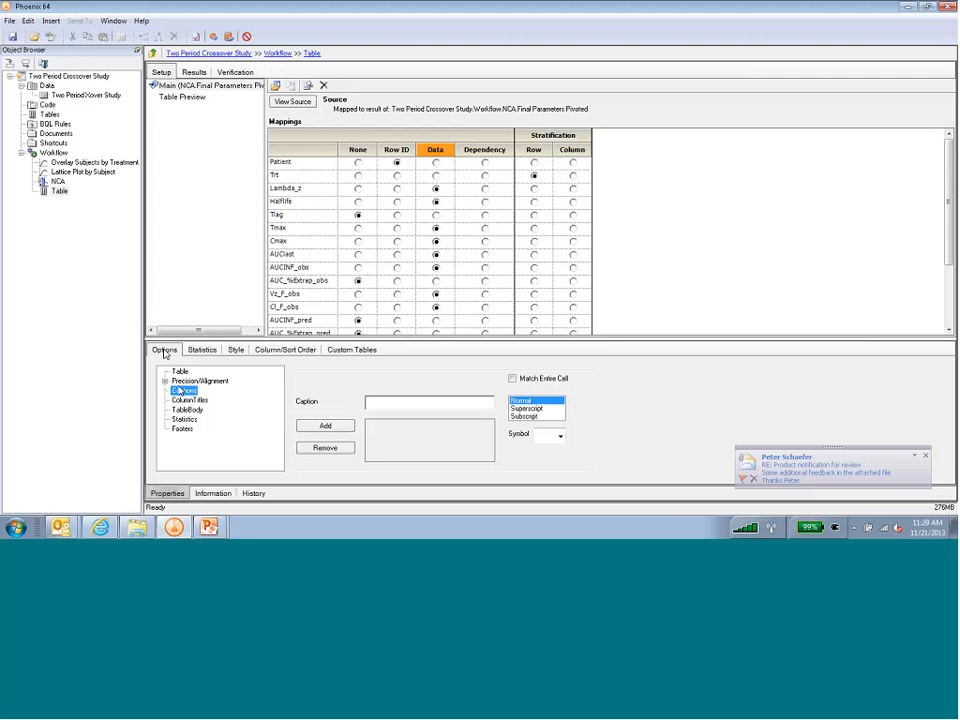
left_click(925, 457)
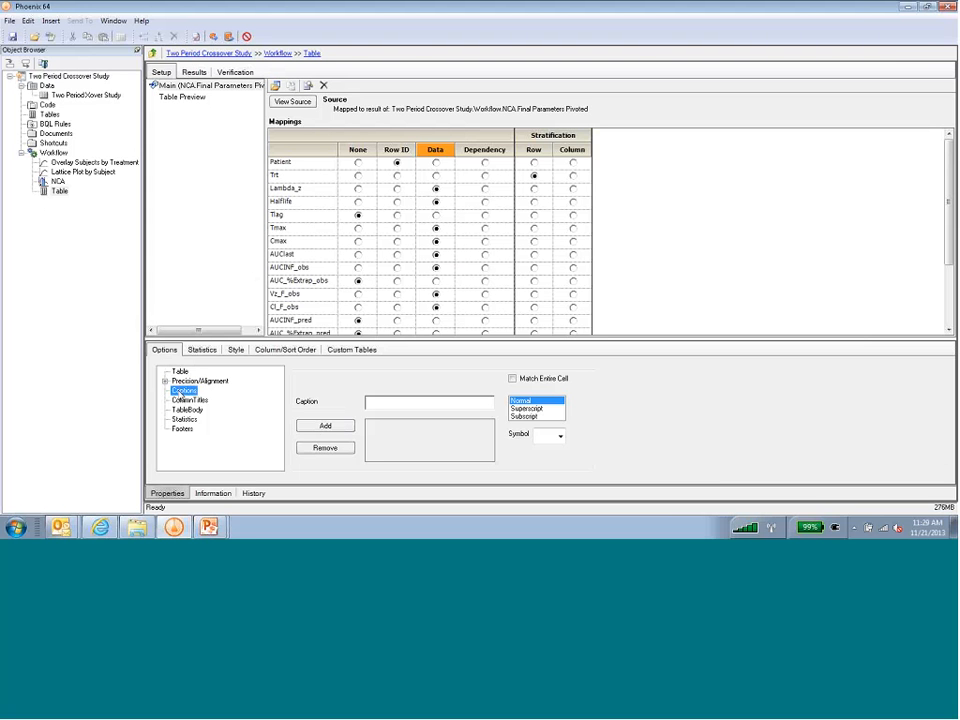
left_click(381, 402)
type("Summary")
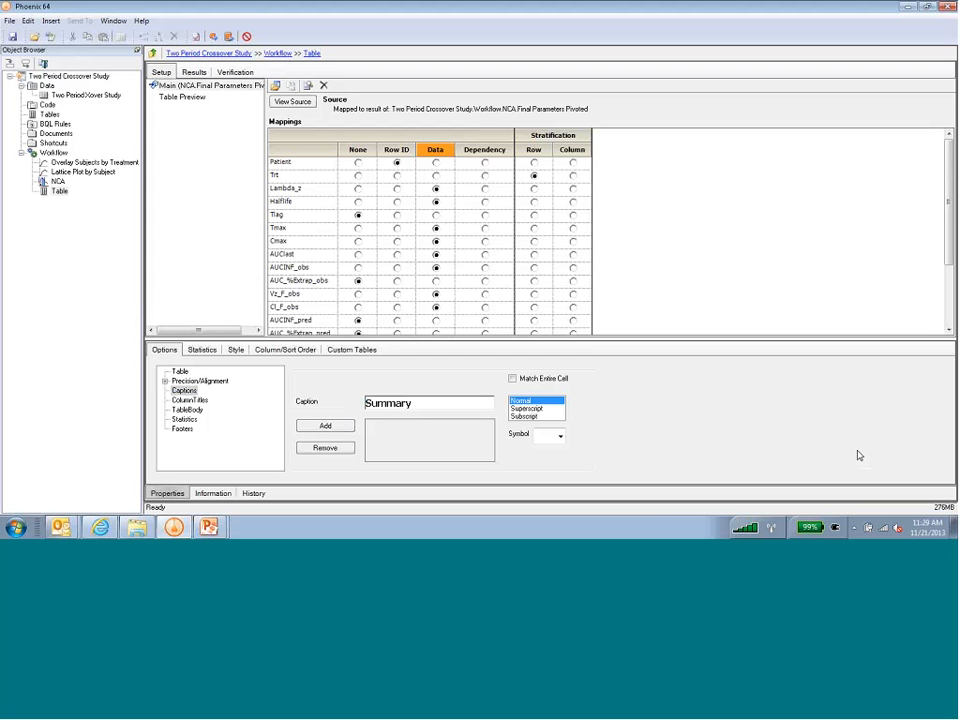
type(" of Parameters")
type(" by Formulati")
type("on")
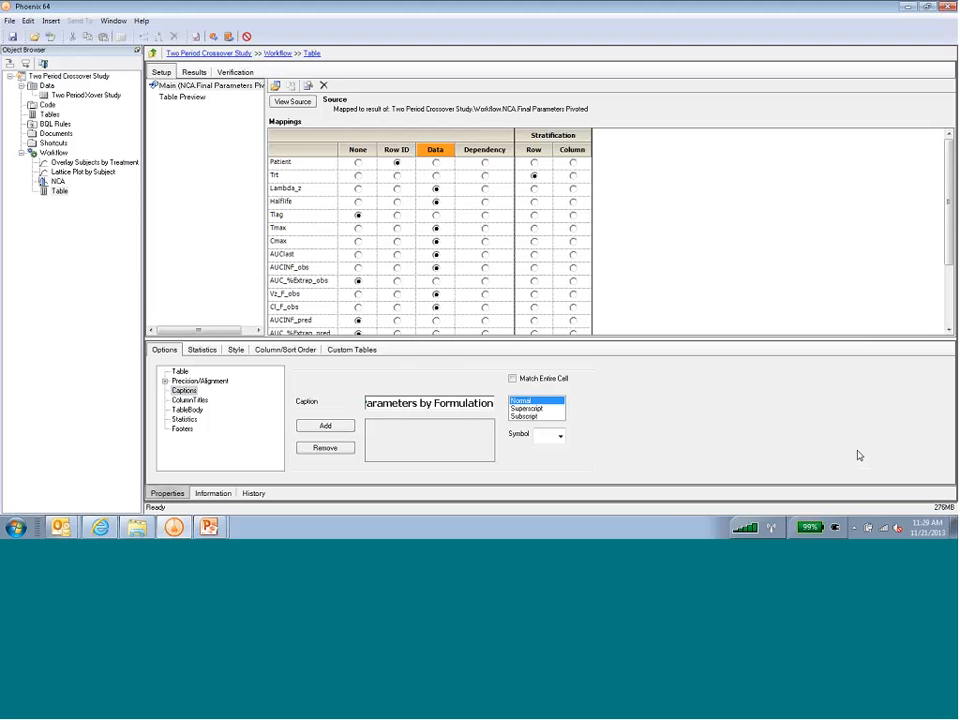
left_click(325, 426)
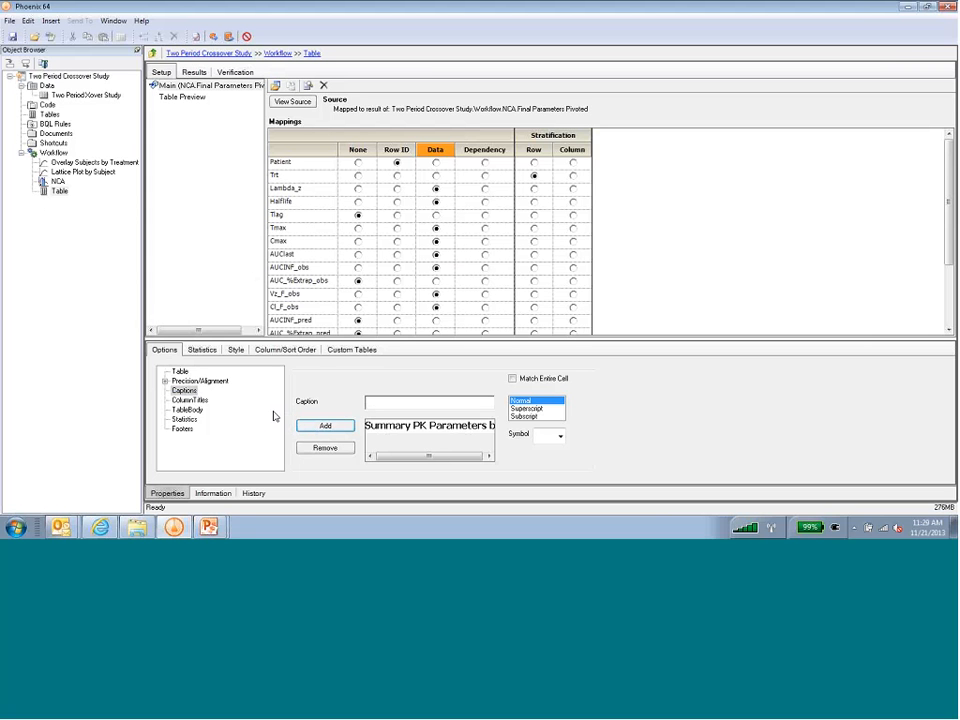
Step: Set the numeric precision of the Trt and Patient columns to 0 decimal places
left_click(165, 381)
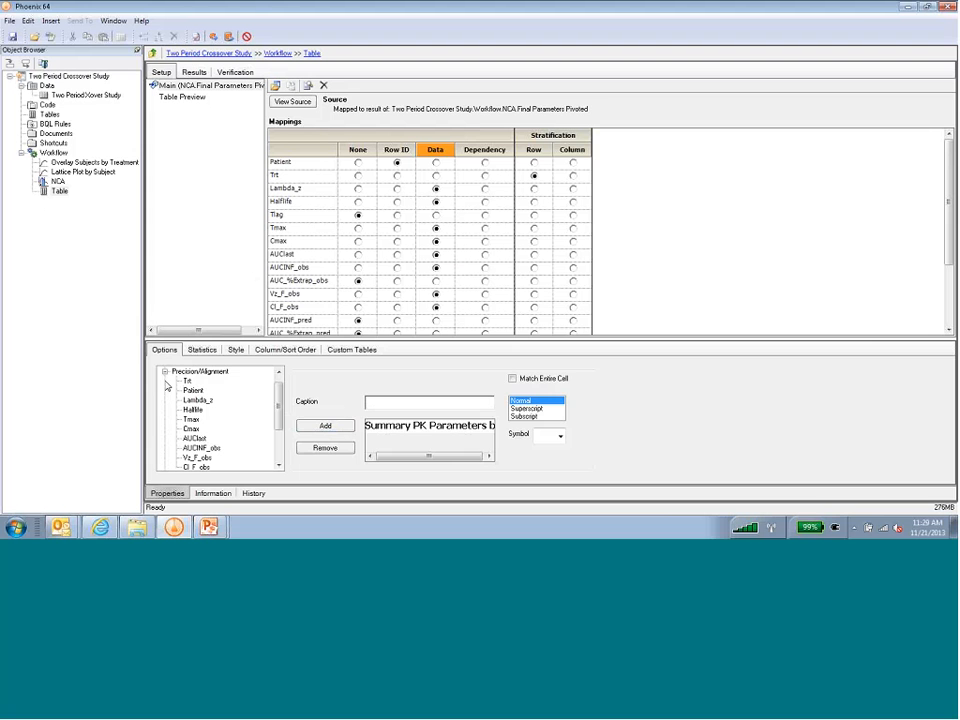
left_click(200, 372)
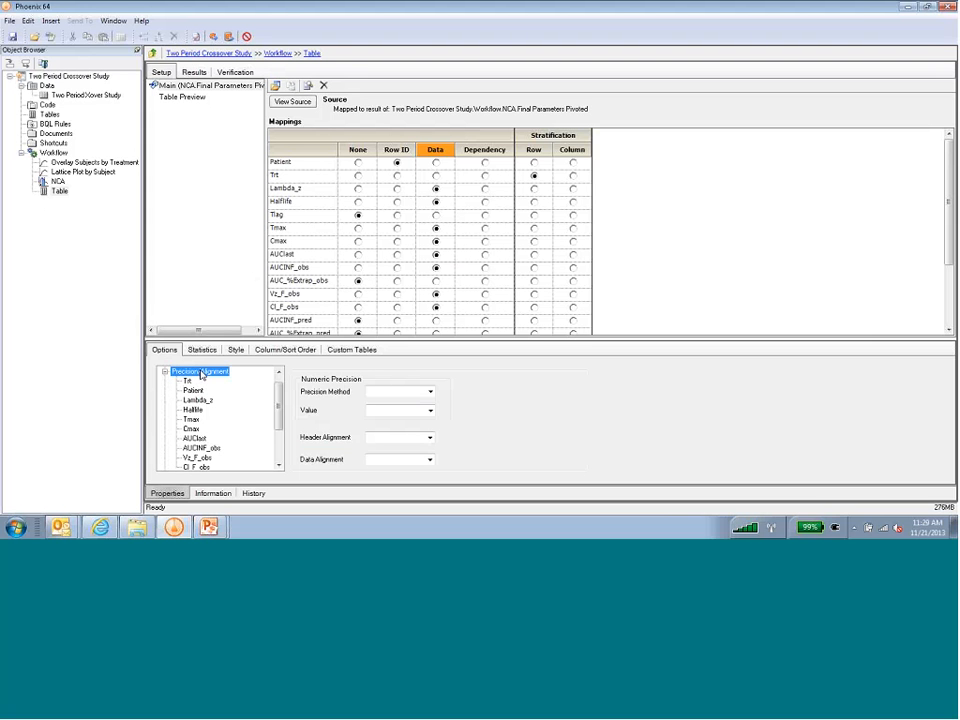
left_click(187, 381)
left_click(430, 411)
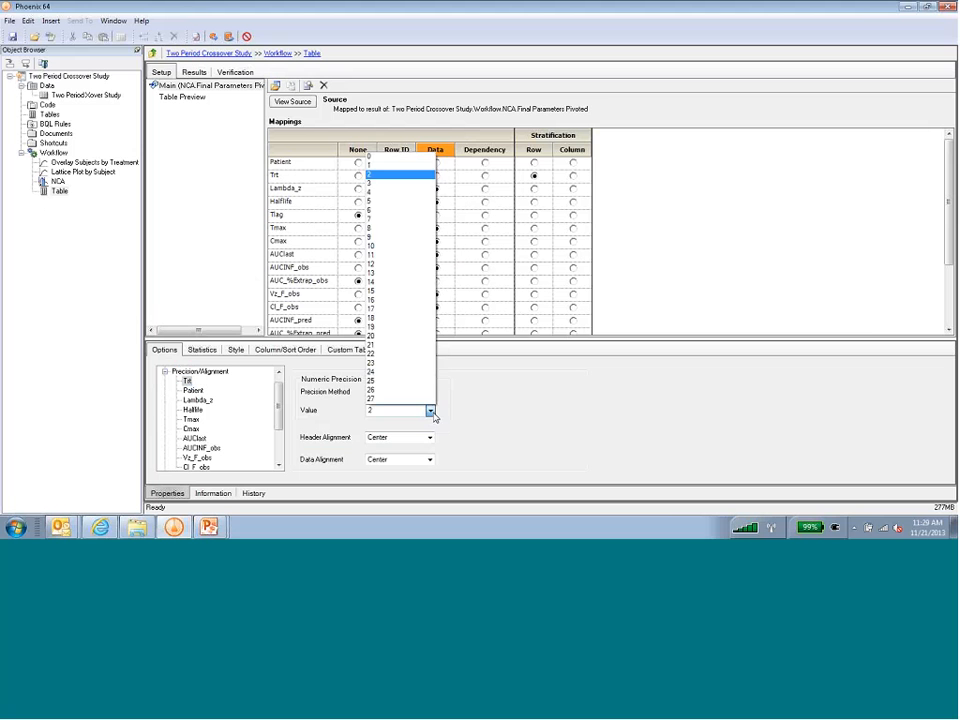
left_click(370, 158)
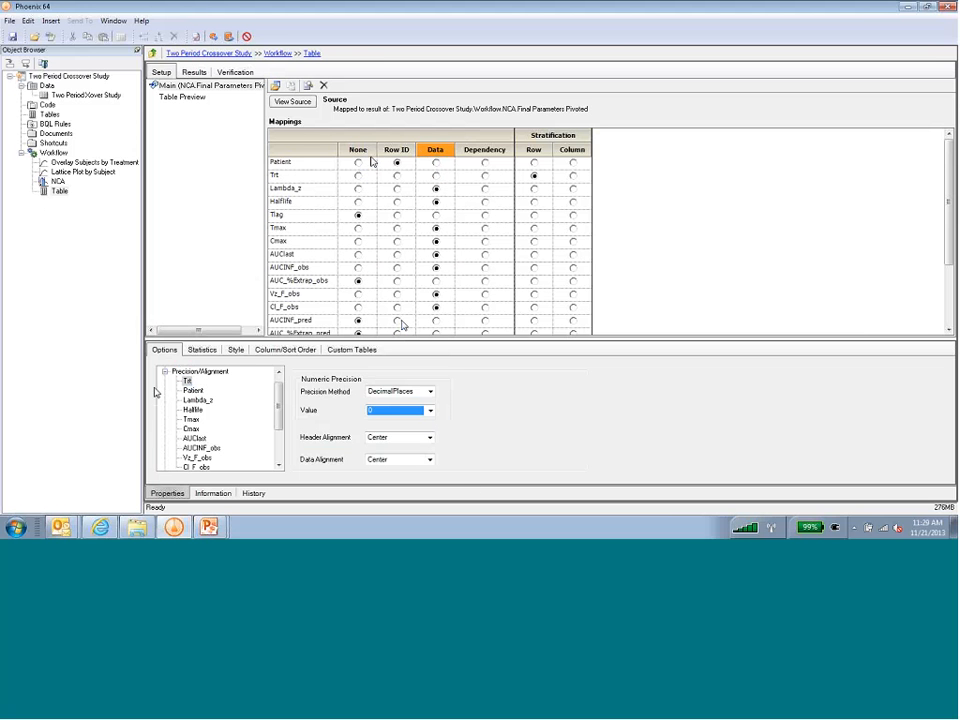
left_click(194, 391)
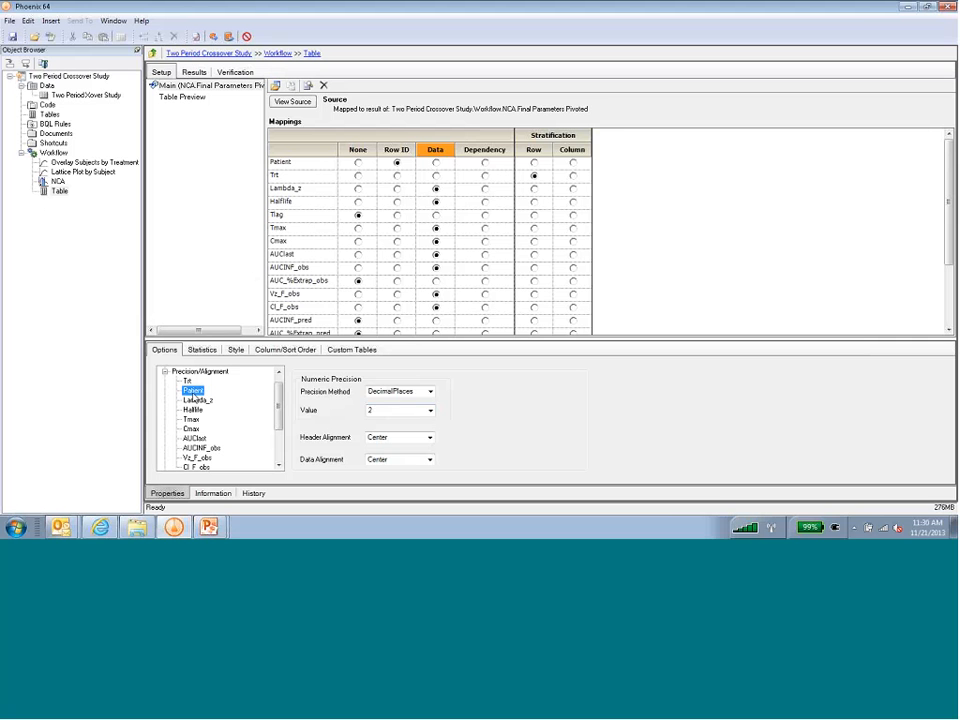
left_click(430, 410)
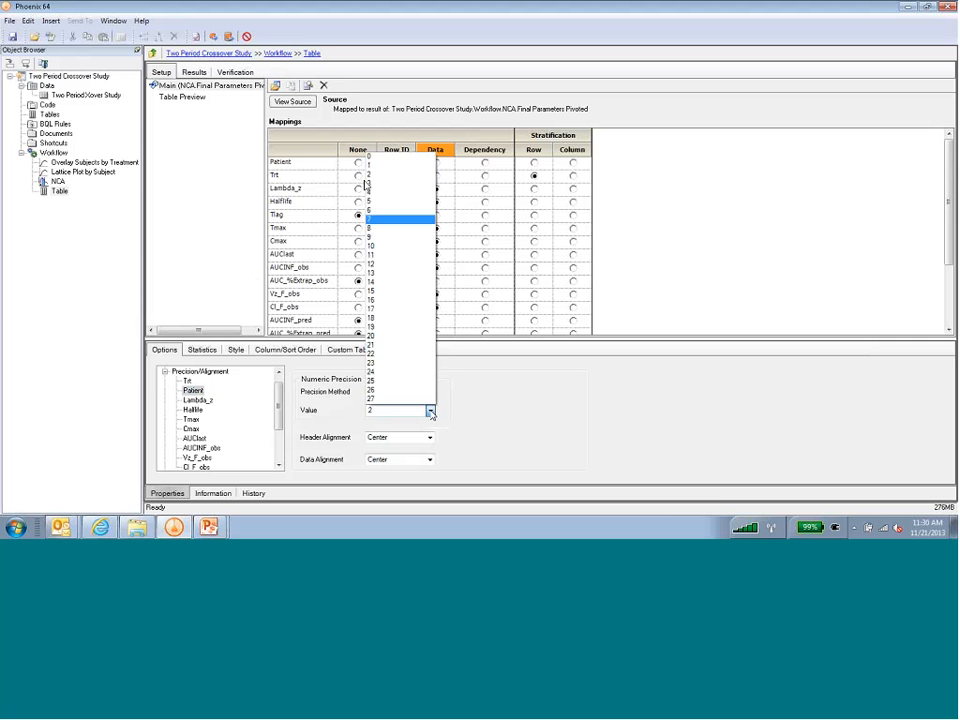
left_click(372, 158)
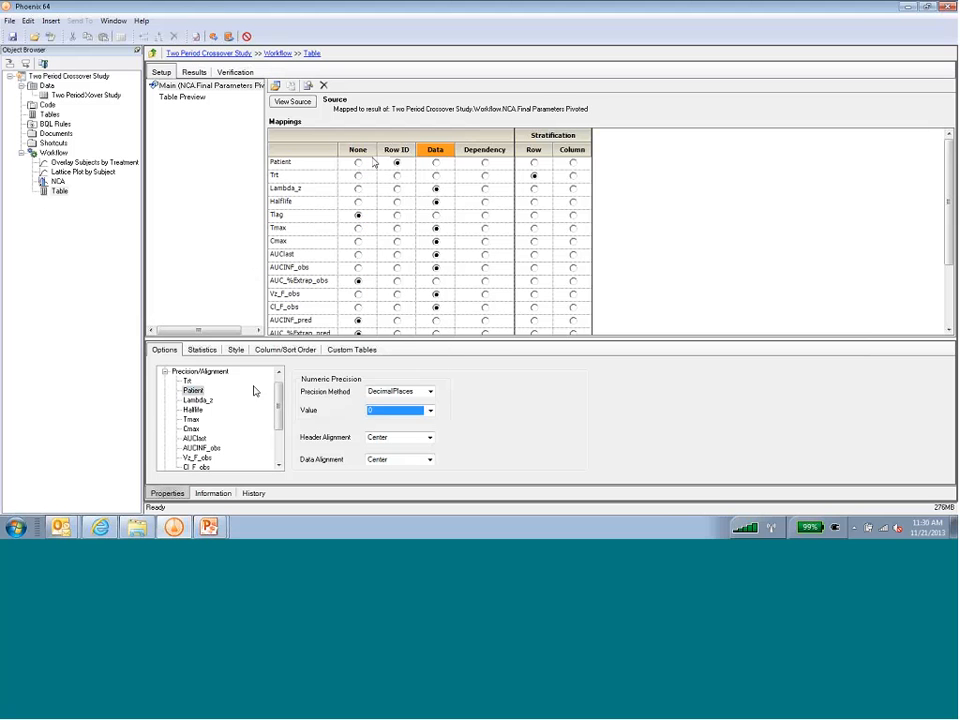
Step: Set the numeric precision of the Lambda_z column to 3 significant digits
left_click(196, 400)
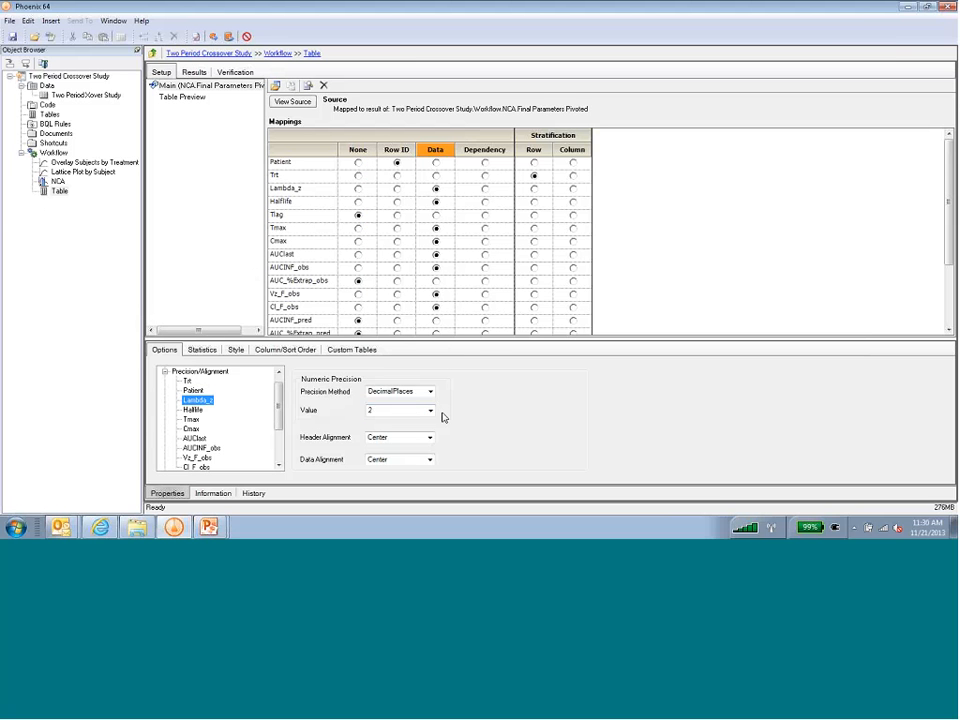
left_click(431, 392)
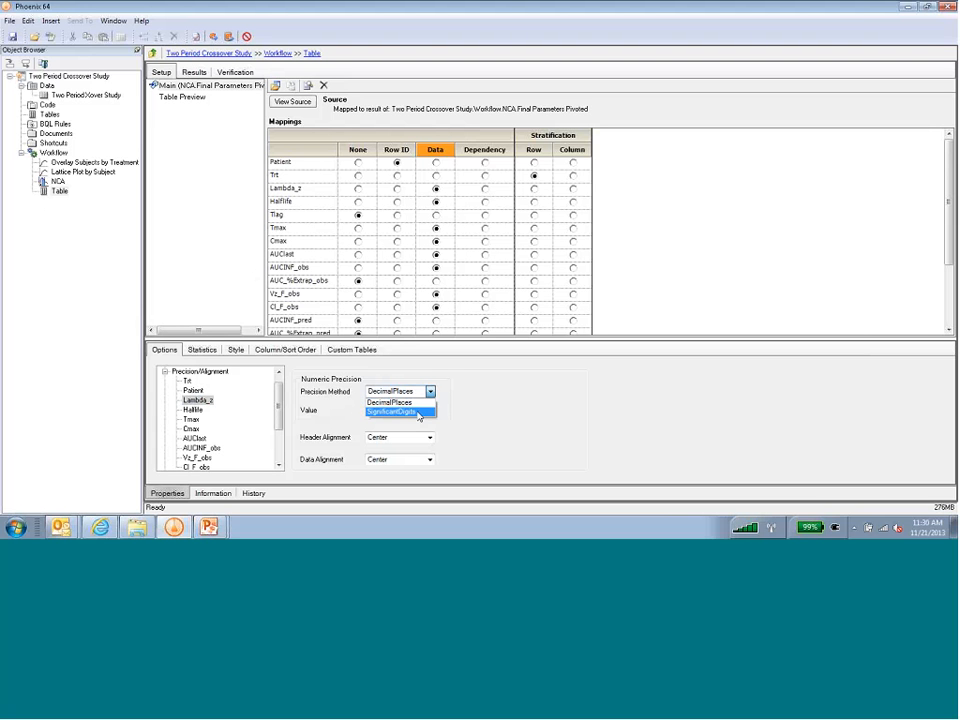
left_click(419, 412)
left_click(419, 412)
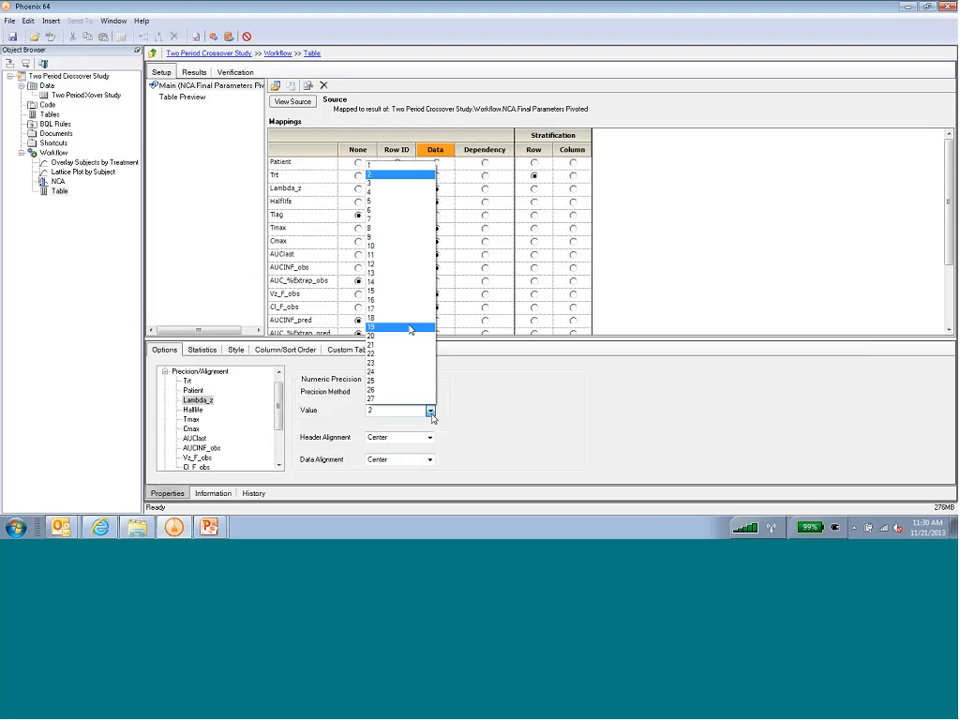
left_click(383, 190)
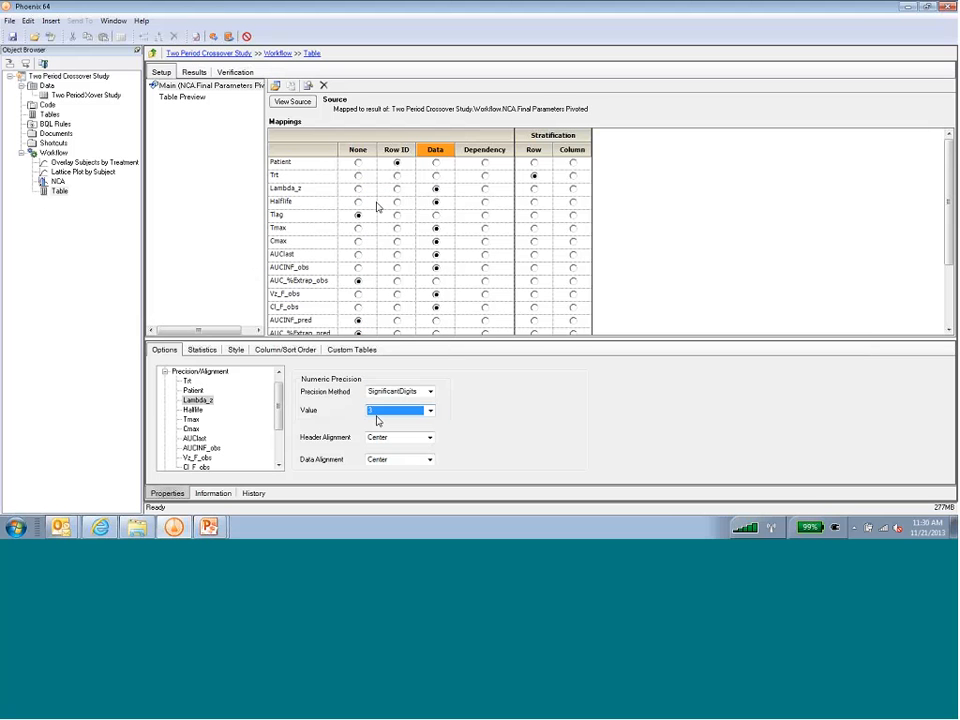
Step: Set the numeric precision of the Halflife column to 3 significant digits
left_click(193, 409)
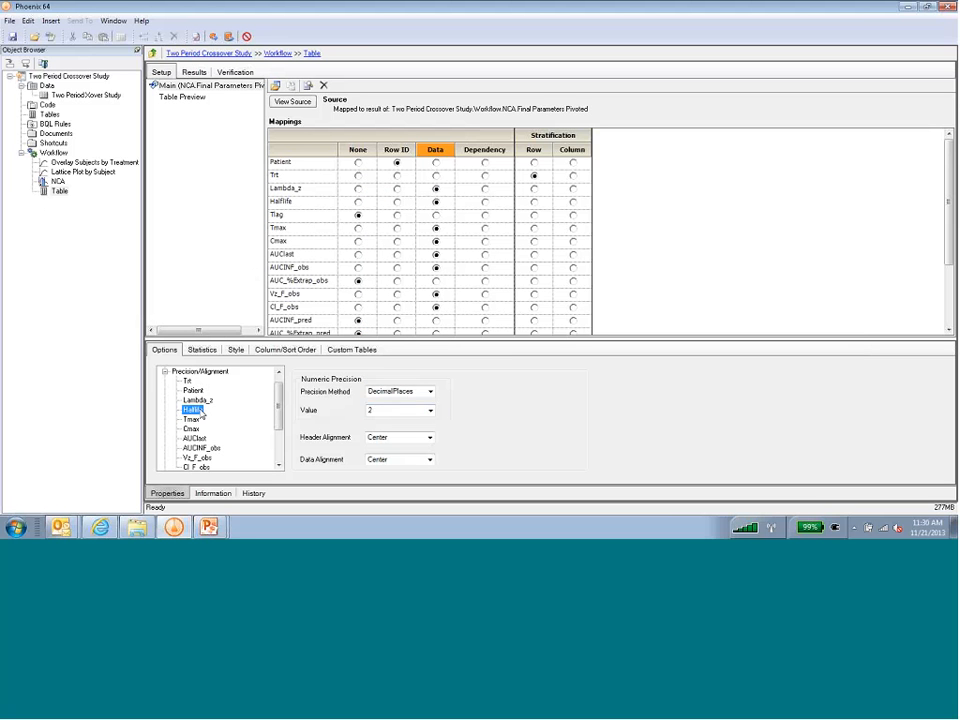
left_click(430, 391)
left_click(421, 414)
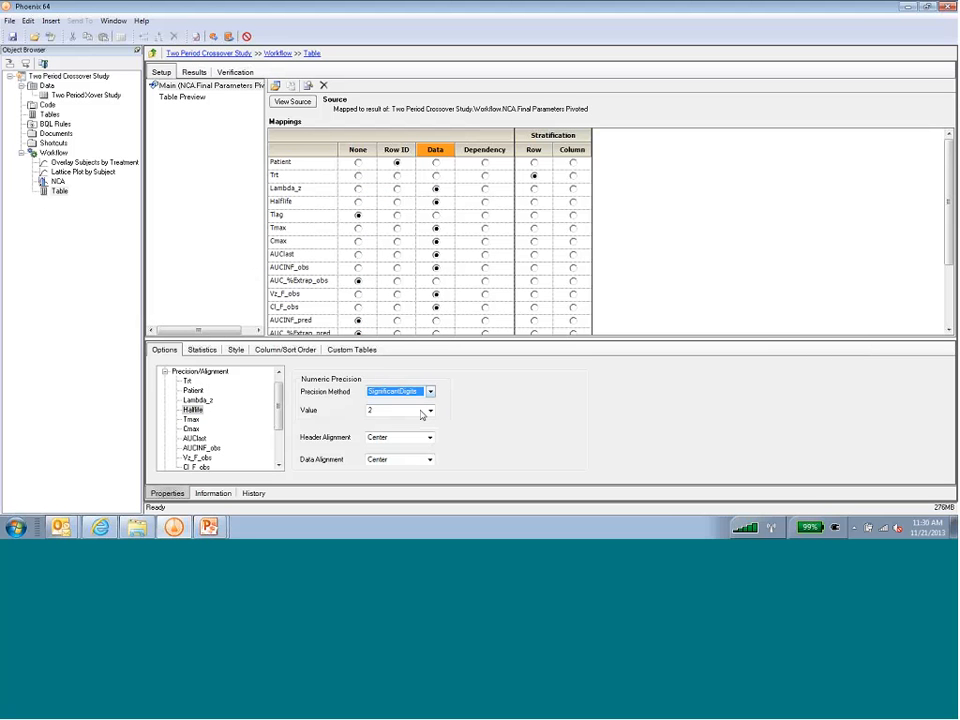
left_click(430, 410)
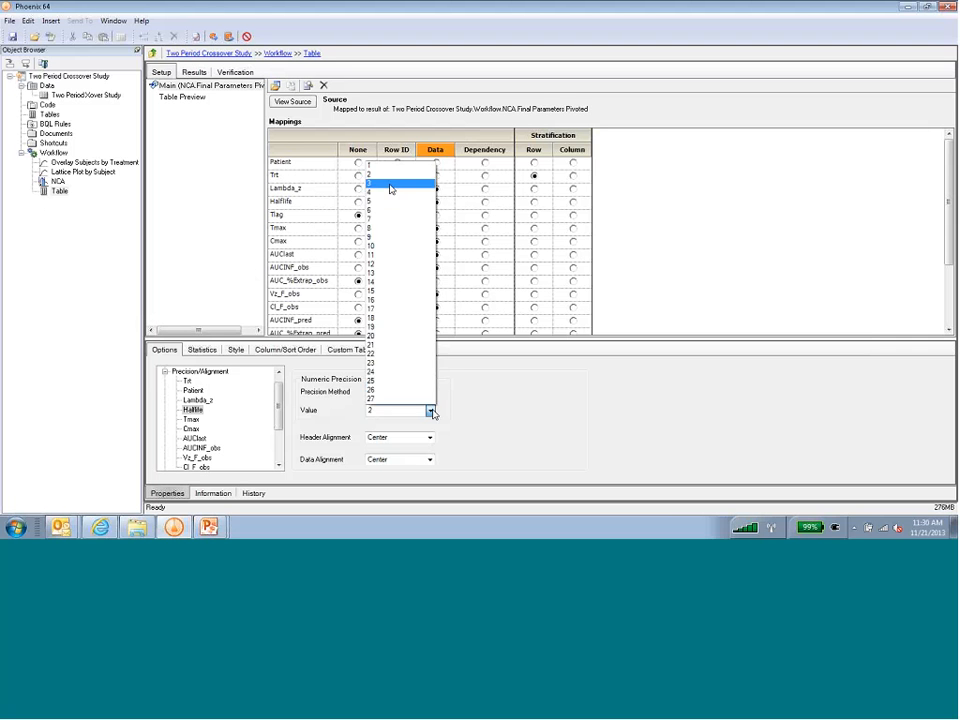
left_click(388, 189)
Step: Set the numeric precision of the Cmax column to 3 significant digits
left_click(191, 419)
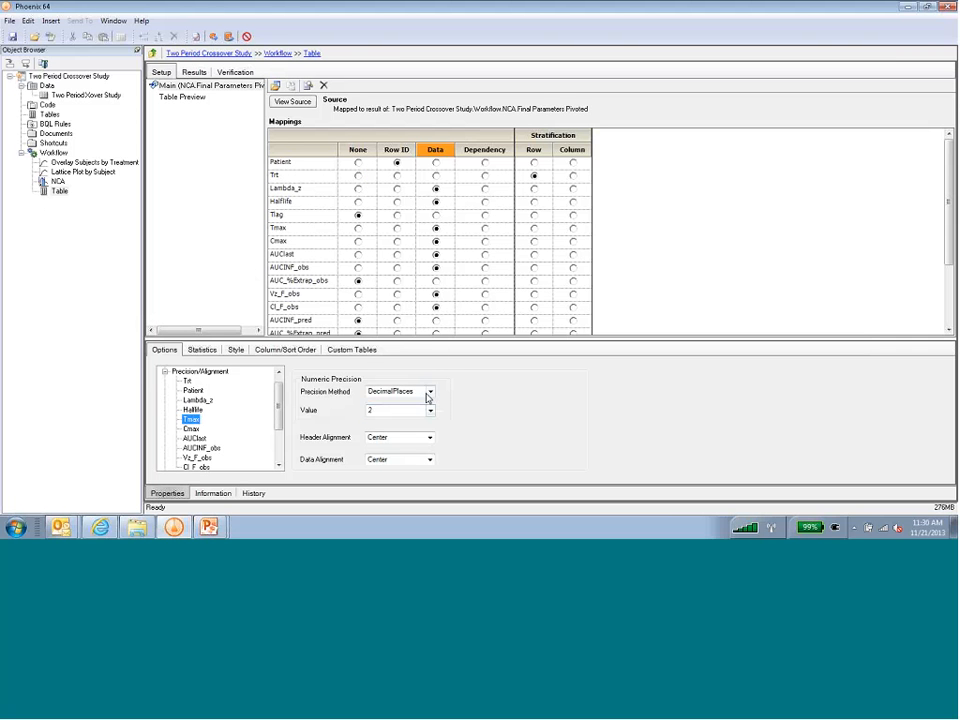
left_click(192, 429)
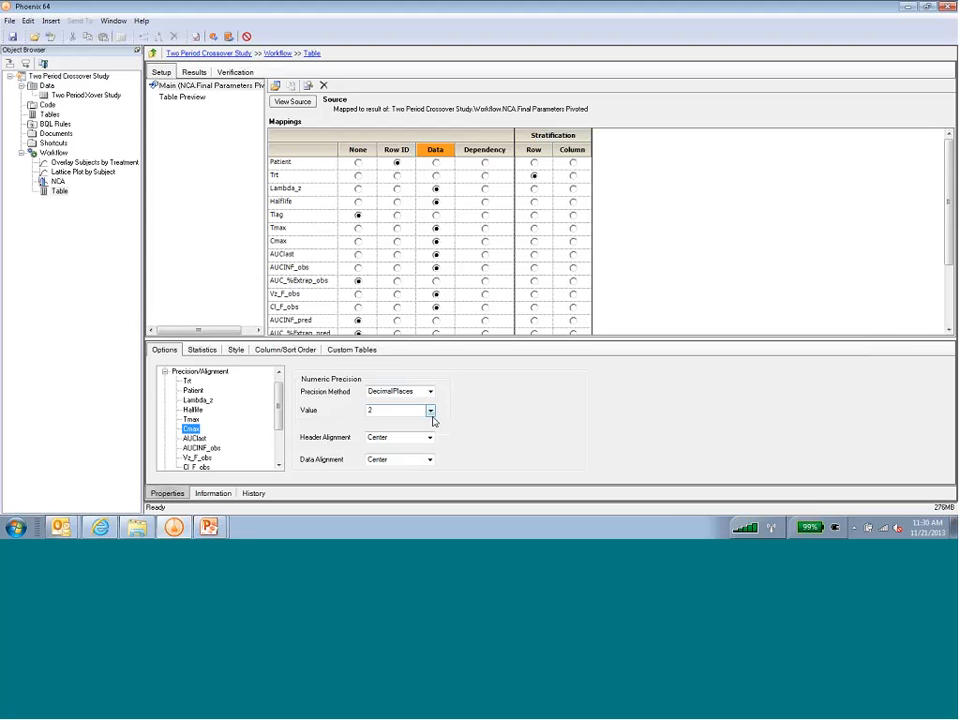
left_click(430, 391)
left_click(418, 412)
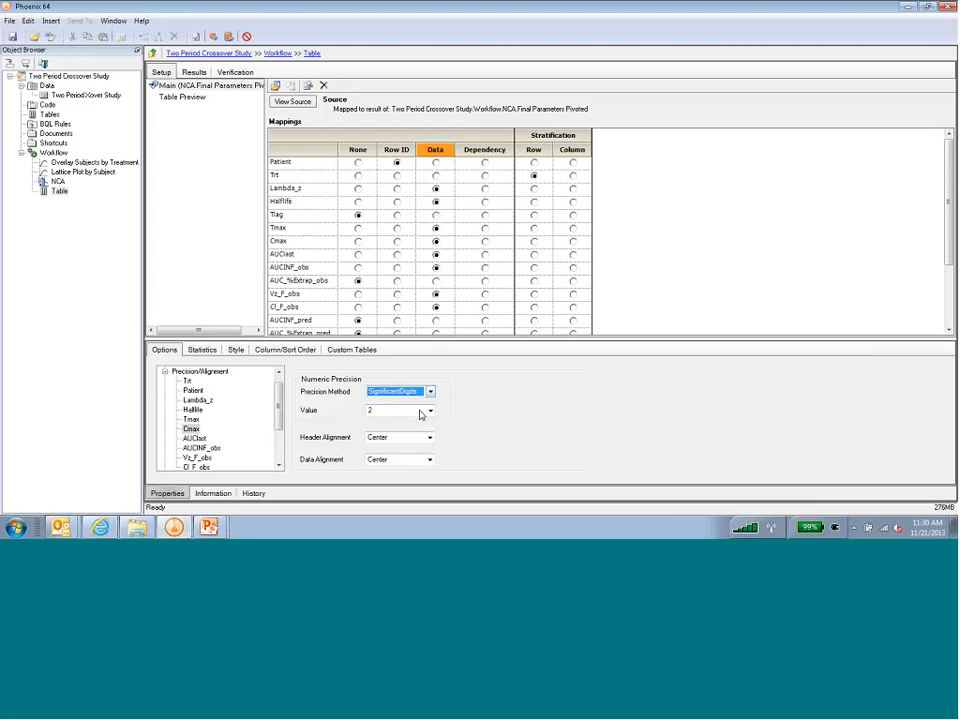
left_click(430, 410)
left_click(386, 184)
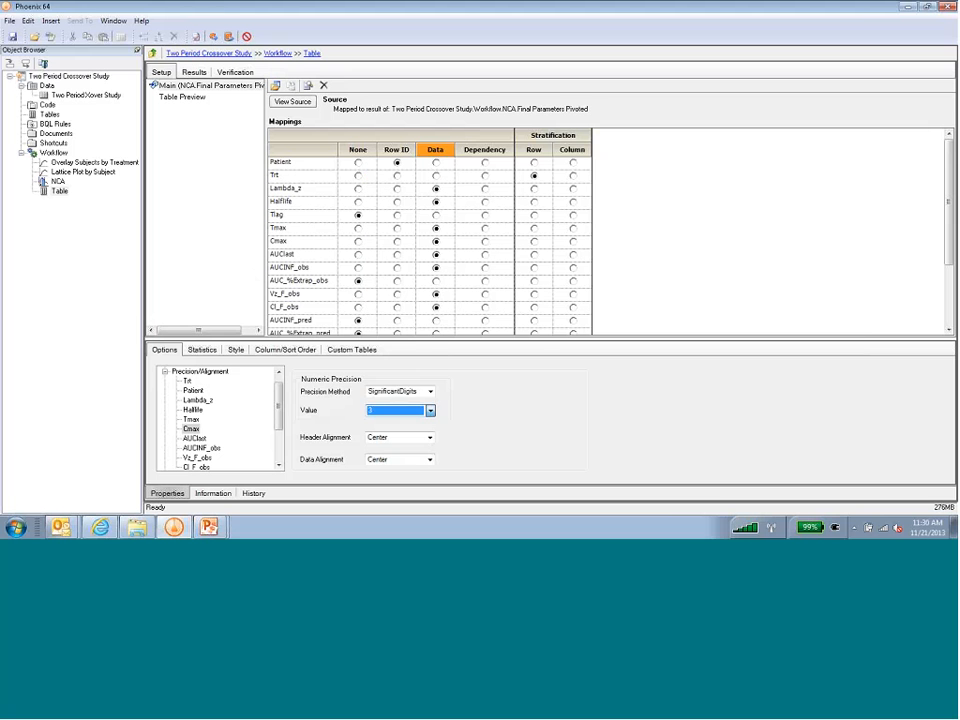
Step: Set the numeric precision of the AUClast and AUCINF_obs columns to 3 significant digits
left_click(194, 438)
left_click(430, 391)
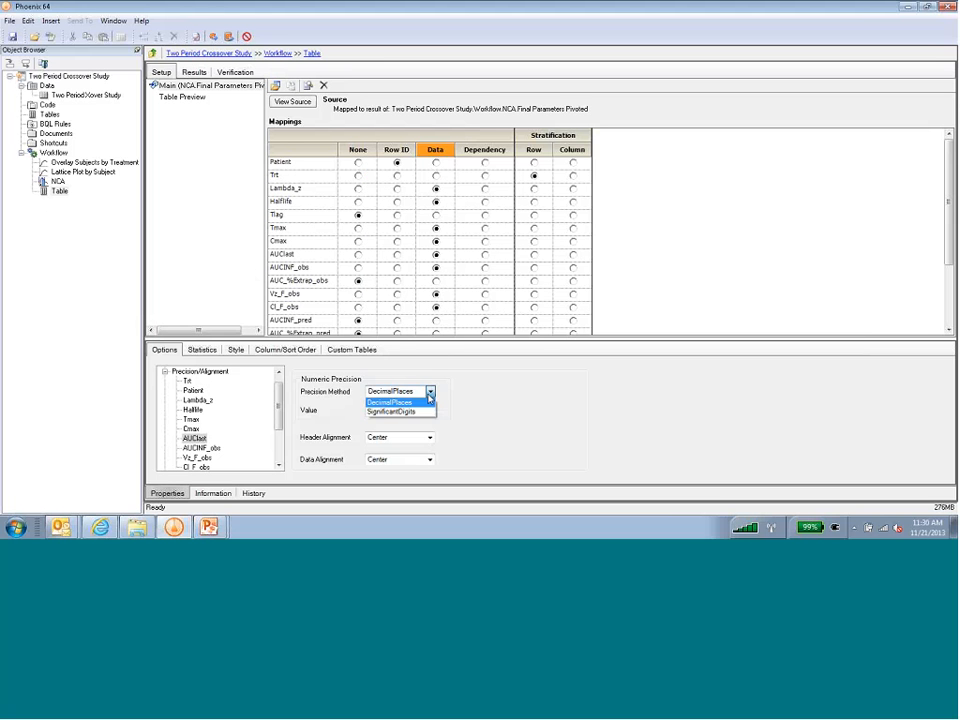
left_click(430, 411)
left_click(430, 410)
left_click(396, 189)
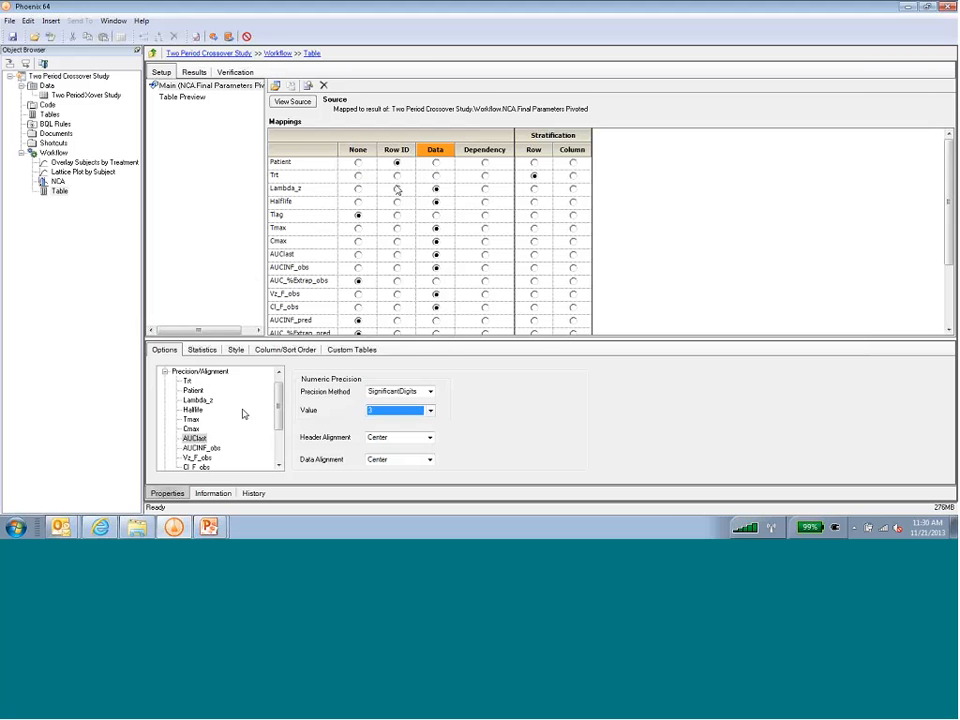
left_click(207, 449)
left_click(430, 391)
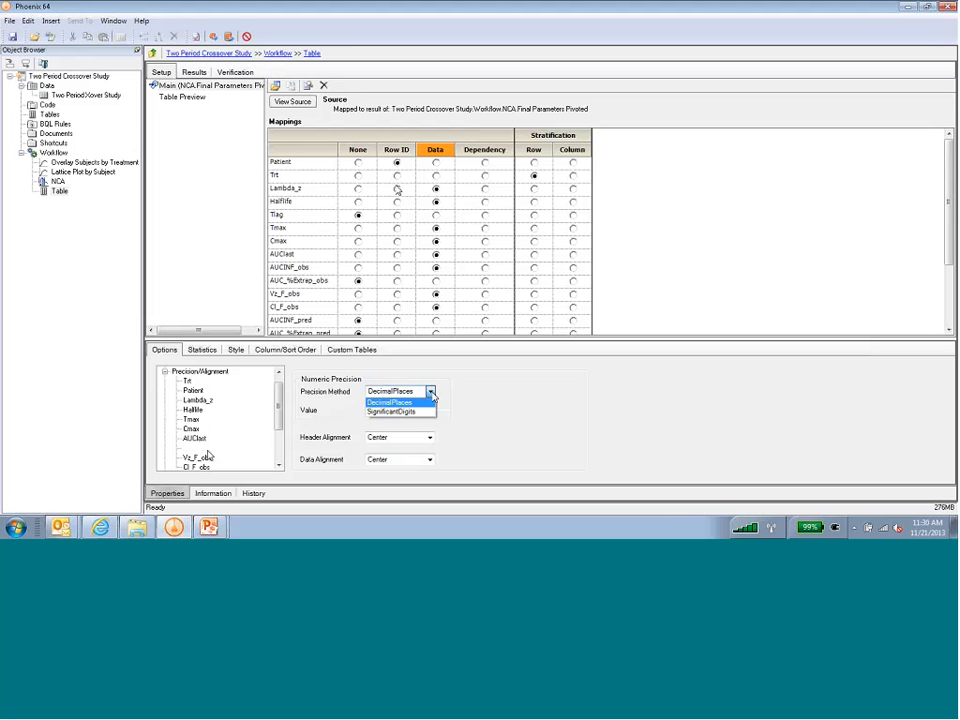
left_click(420, 410)
left_click(430, 410)
left_click(395, 187)
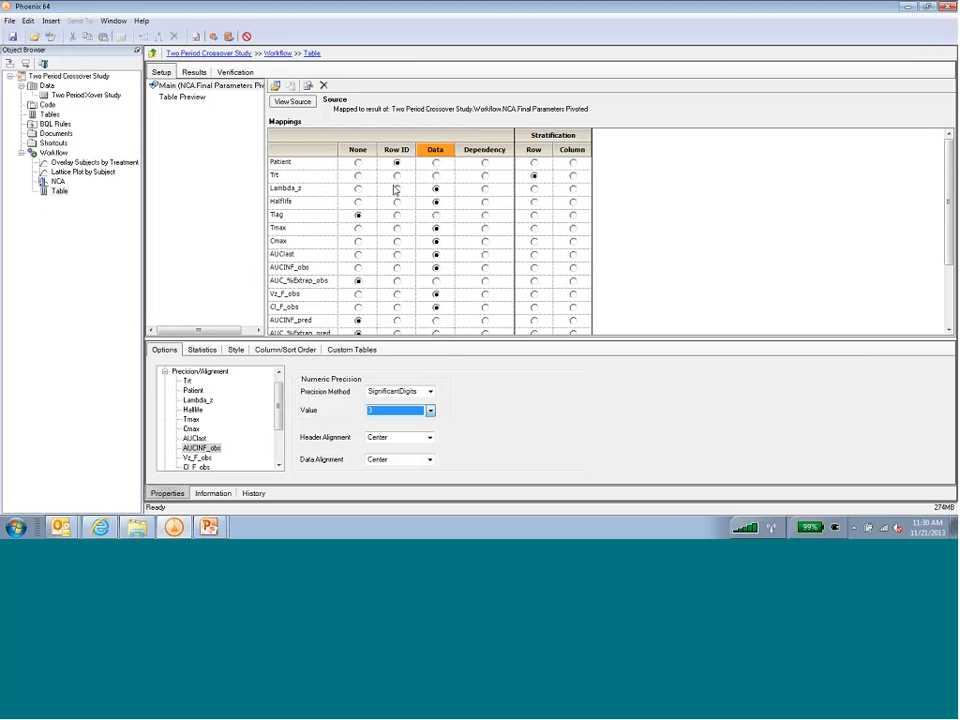
Step: Set the numeric precision of the Vz_F_obs and Cl_F_obs columns to 3 significant digits
left_click(197, 457)
left_click(430, 391)
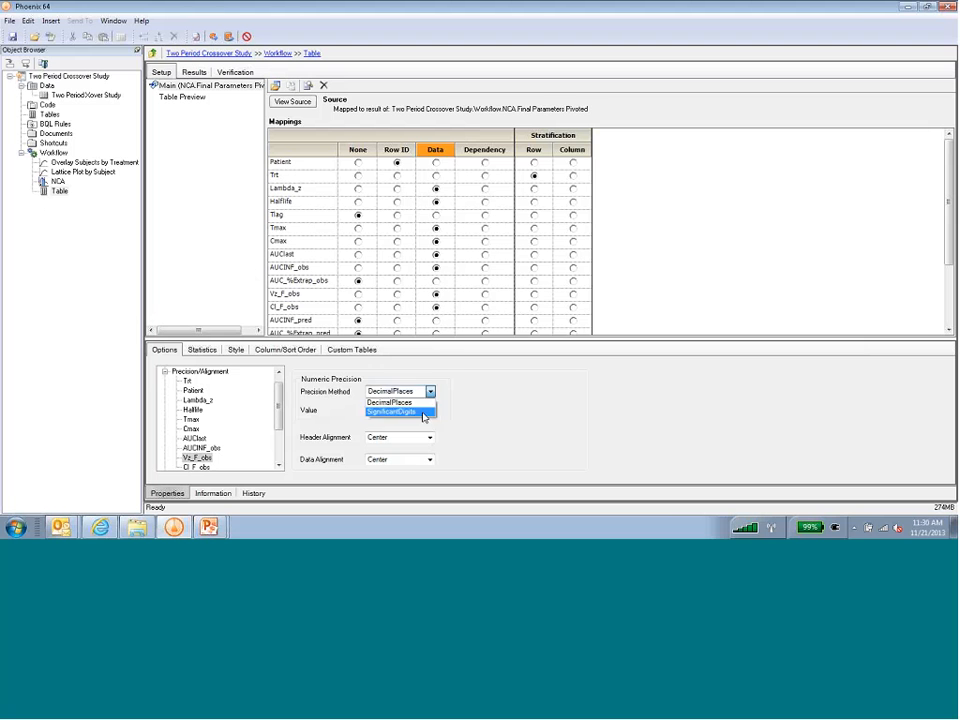
left_click(398, 408)
left_click(430, 410)
left_click(393, 187)
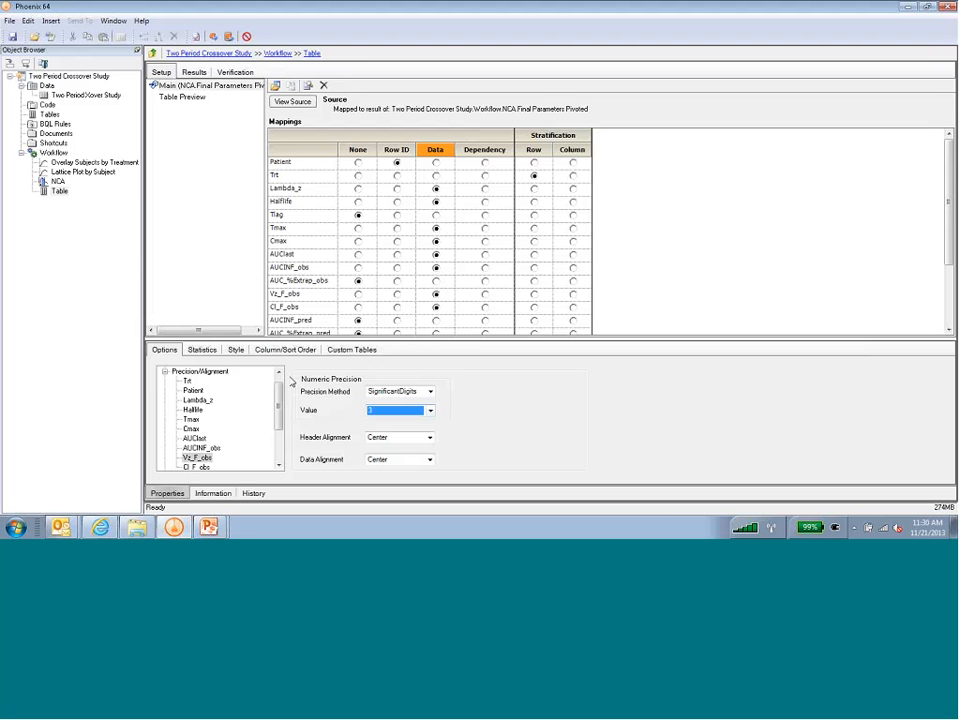
left_click(197, 467)
left_click(430, 391)
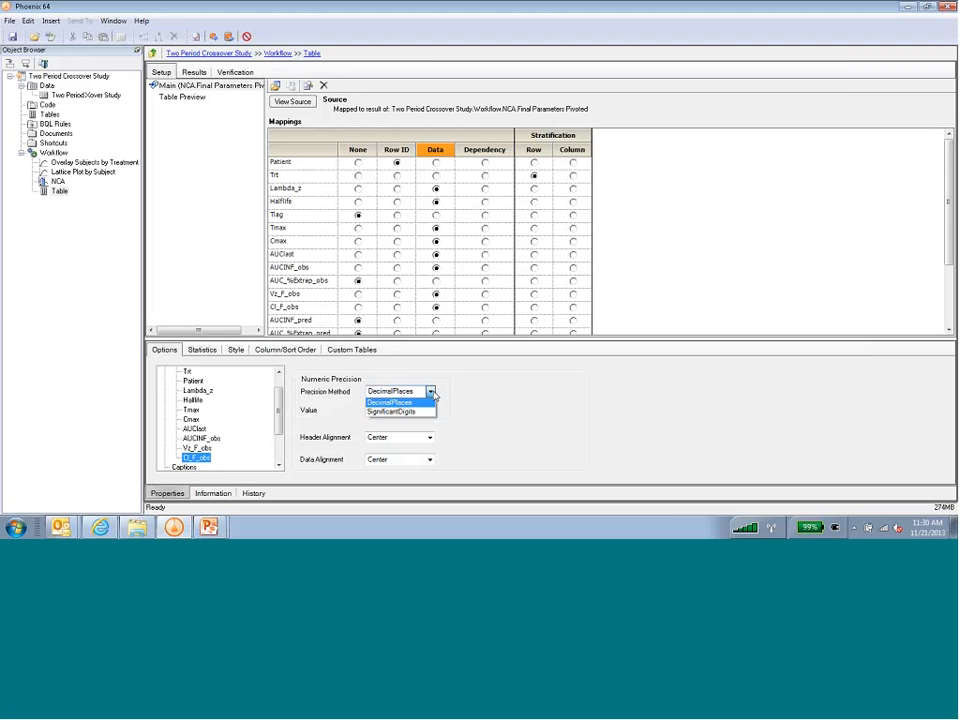
left_click(398, 408)
left_click(430, 410)
left_click(393, 183)
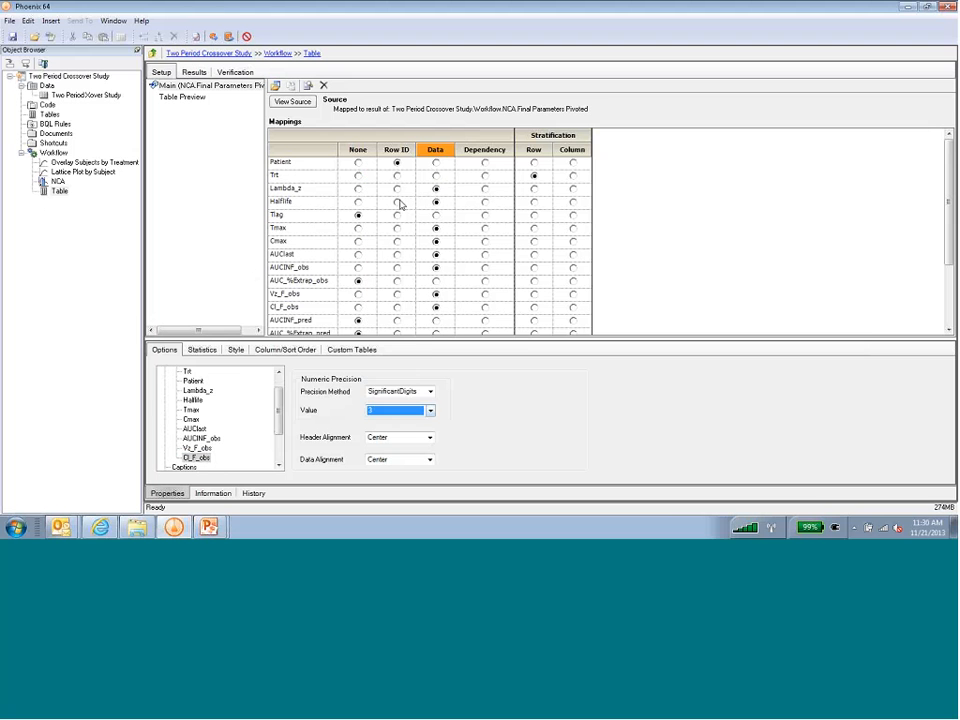
mouse_move(281, 417)
left_mouse_down()
mouse_move(282, 441)
mouse_move(289, 405)
left_mouse_up()
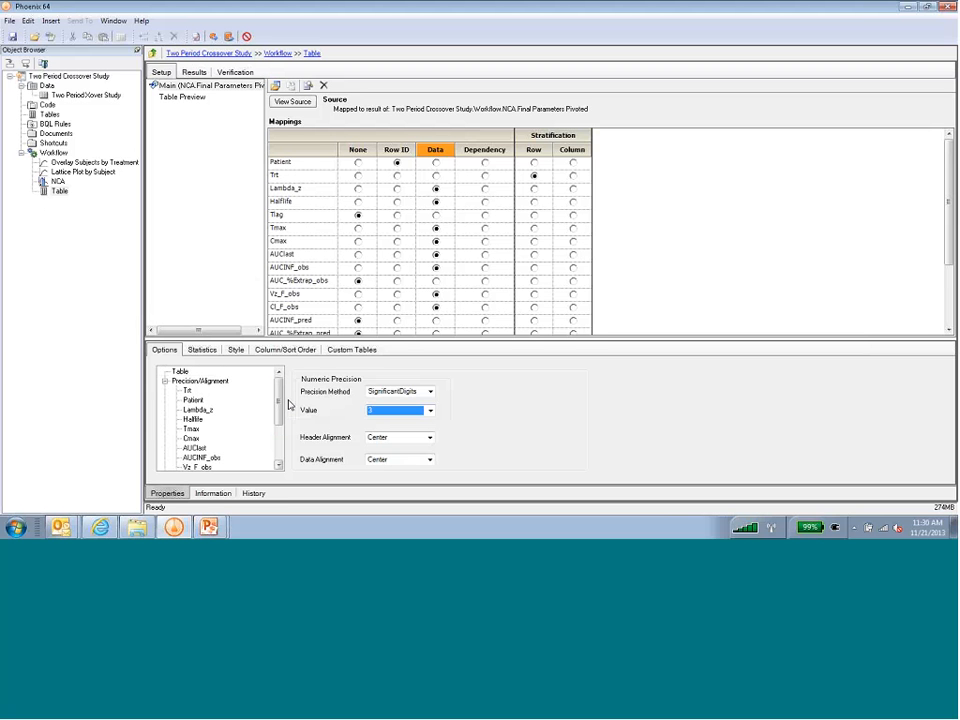
Step: Clear the table's preselected statistics and display N, Mean, SD and SE instead
left_click(204, 351)
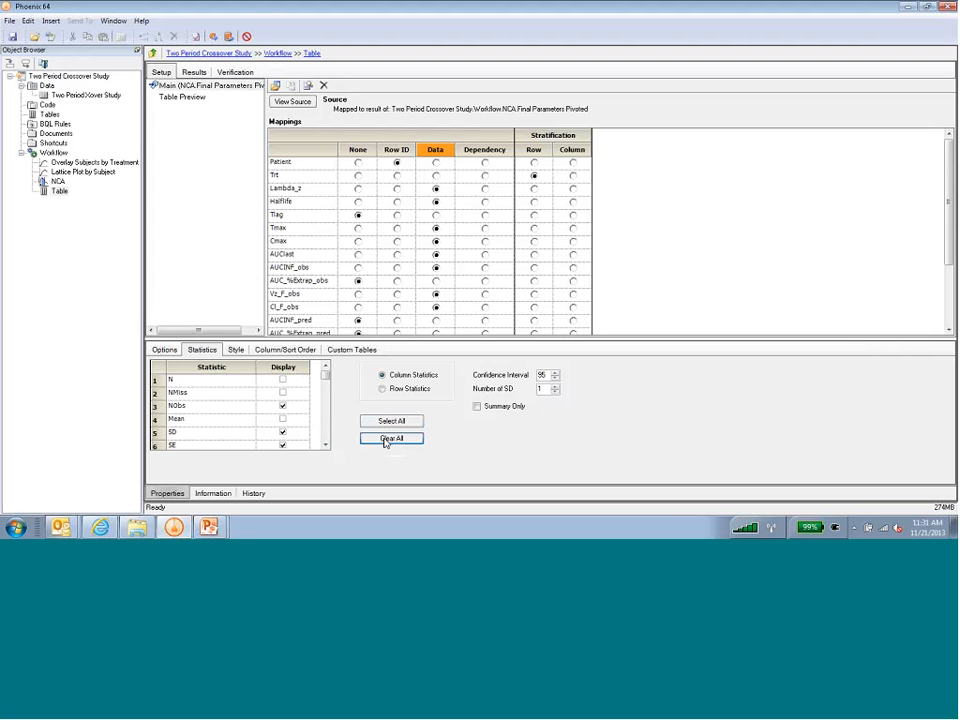
left_click(385, 440)
left_click(282, 379)
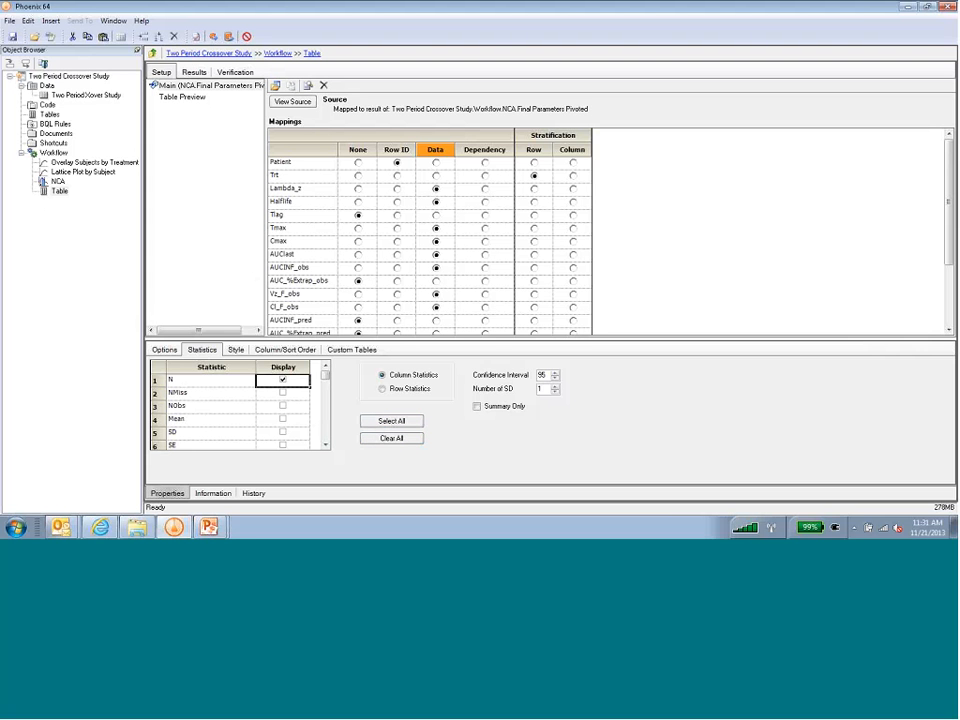
left_click(282, 418)
left_click(282, 431)
left_click(282, 444)
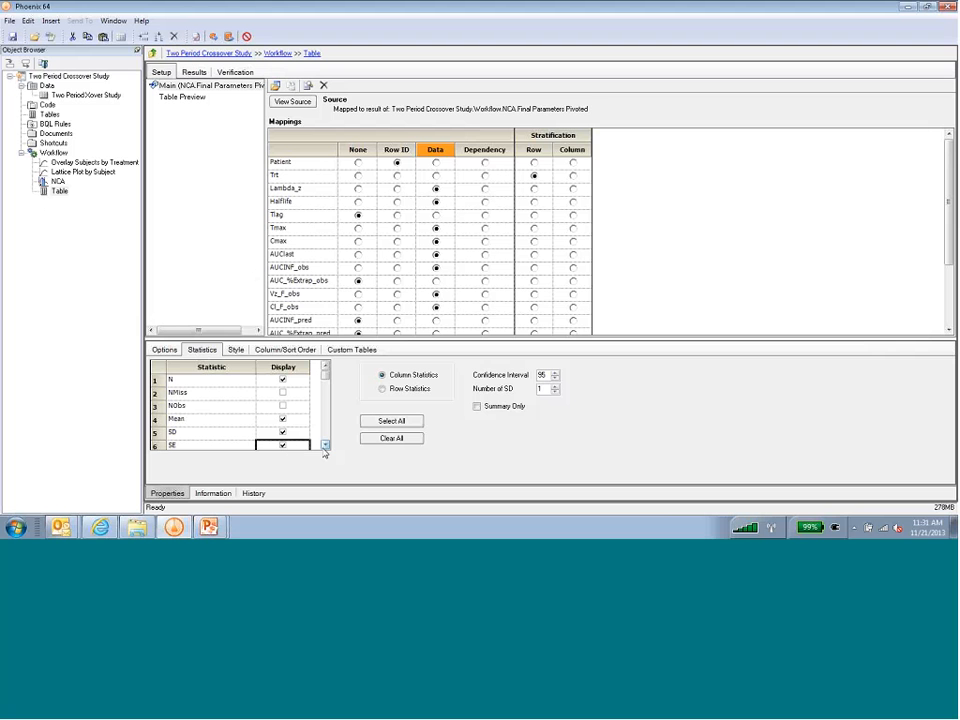
Step: Add Min, Median, Max, Range and CV% to the statistics displayed in the table
scroll(324, 448, "down", 2)
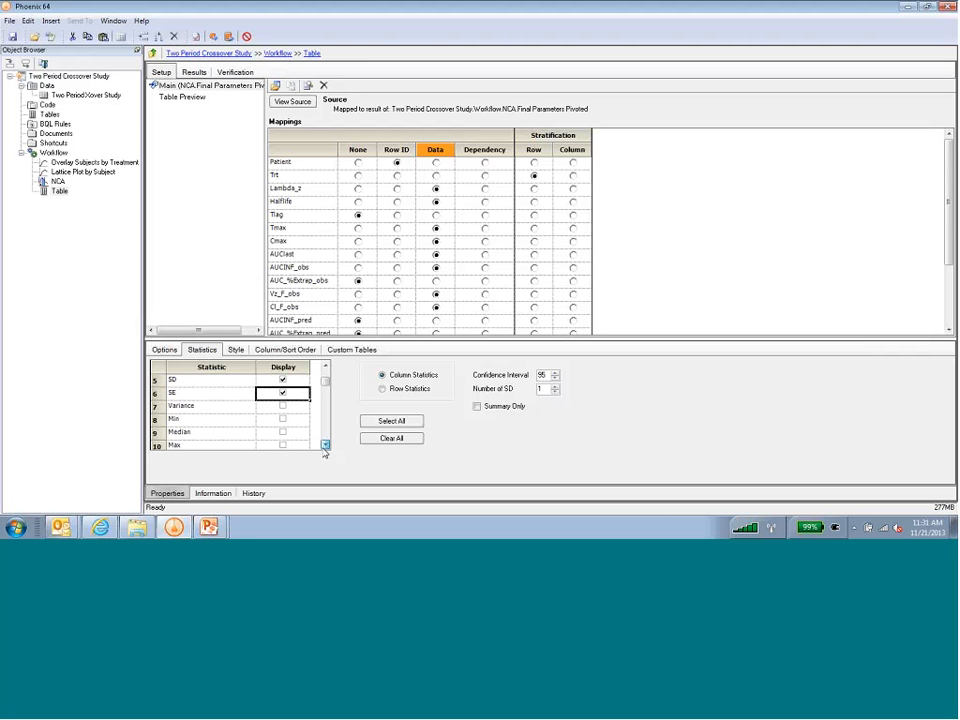
left_click(282, 418)
left_click(282, 431)
left_click(282, 444)
scroll(324, 446, "down", 3)
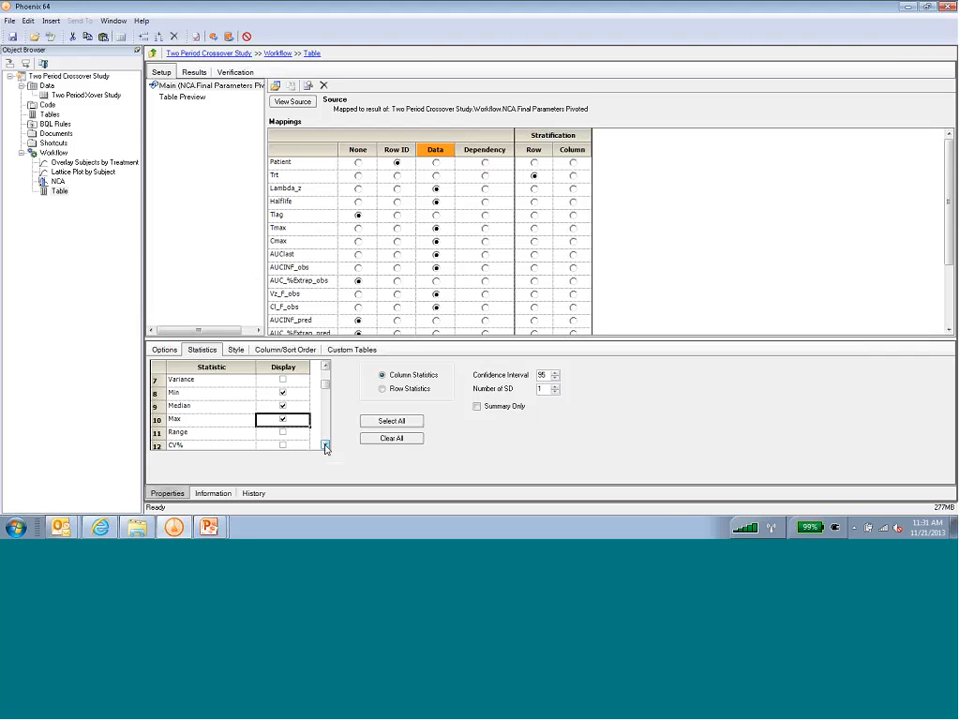
left_click(283, 419)
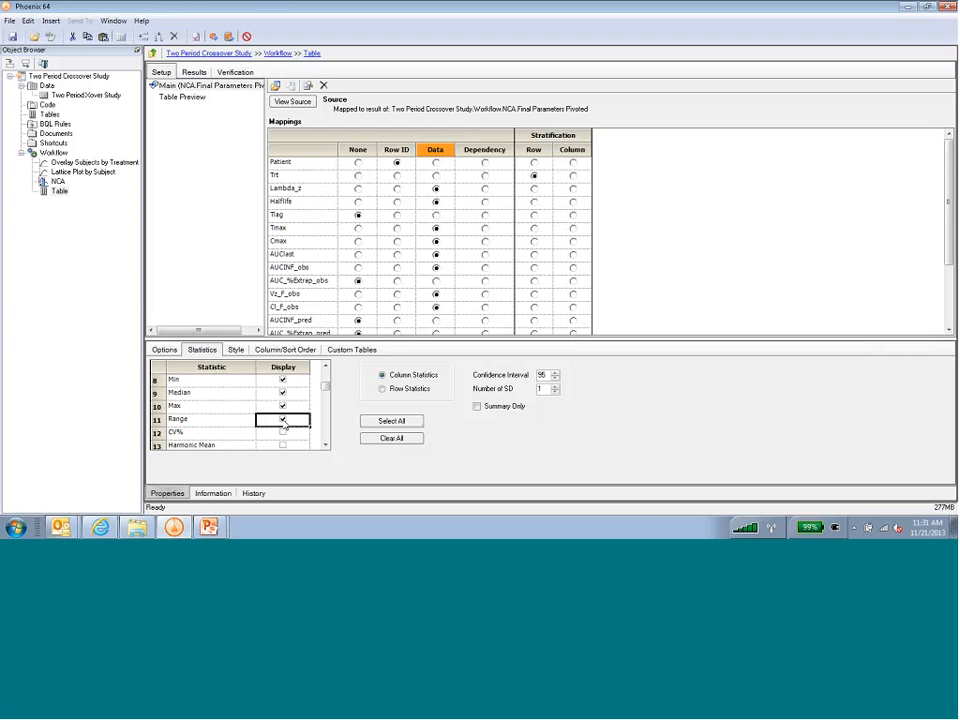
left_click(284, 432)
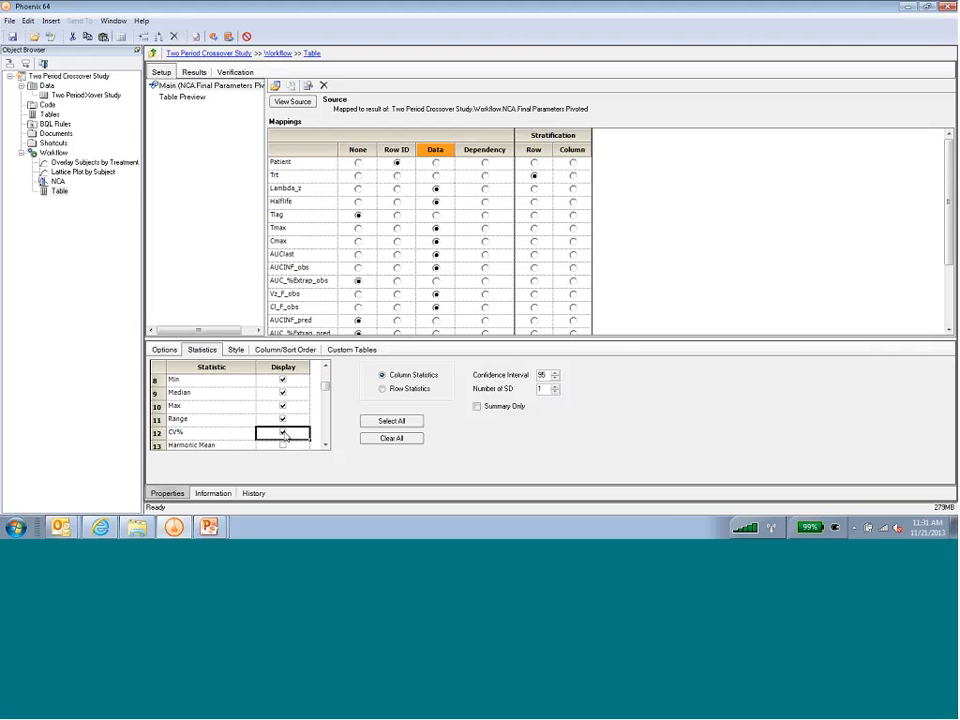
Step: Set the numeric precision of all the table's statistics at once to 3 significant digits
left_click(169, 353)
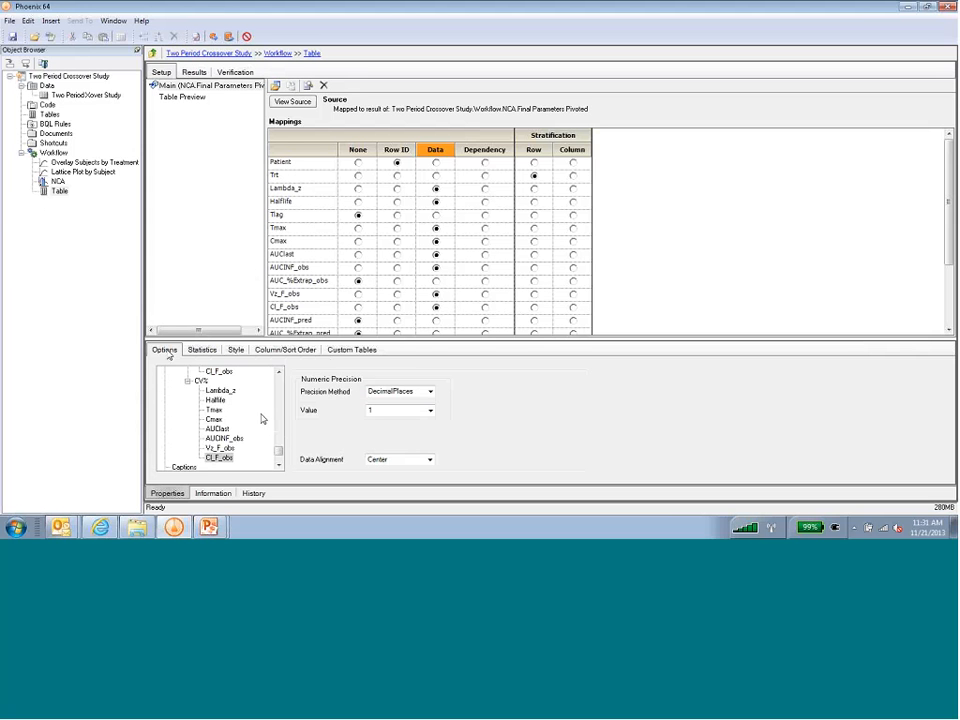
left_click_drag(279, 452, 291, 394)
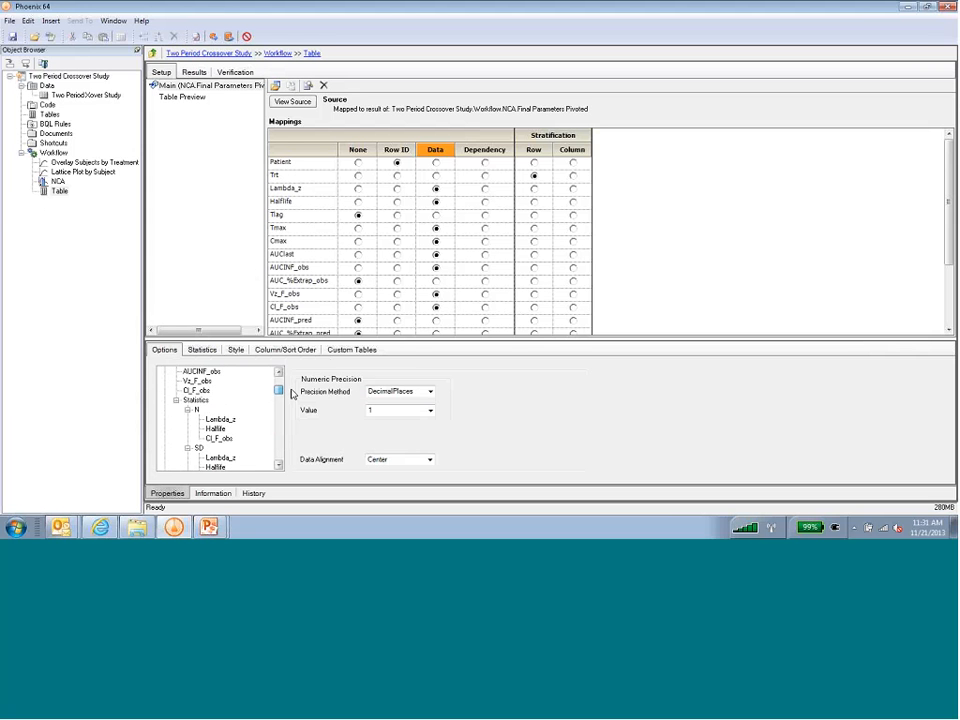
left_click(200, 401)
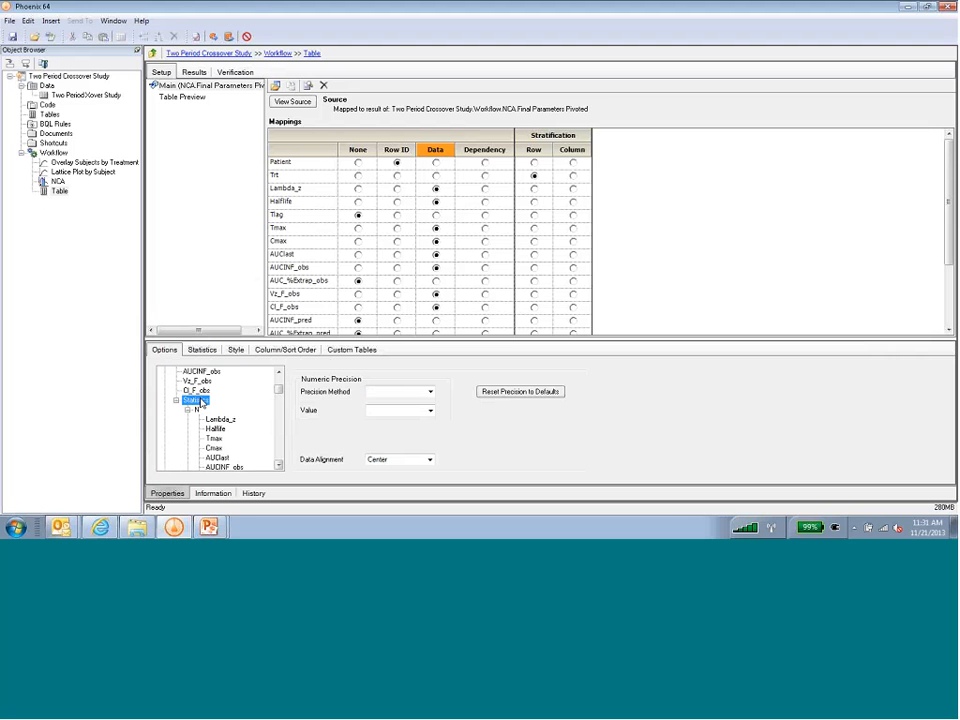
left_click(430, 391)
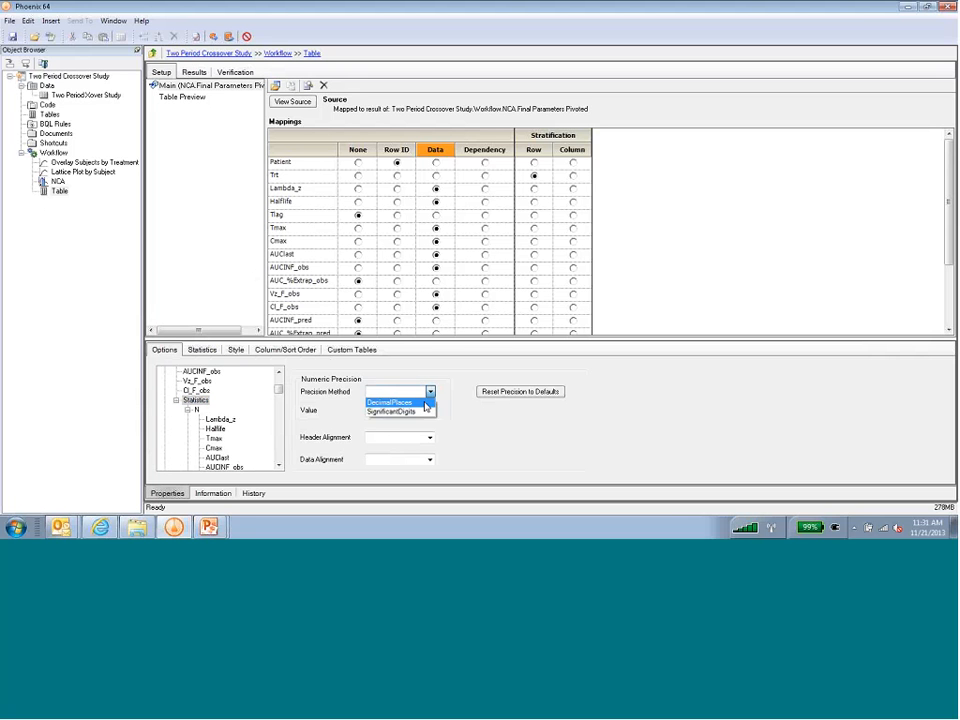
left_click(420, 411)
left_click(430, 411)
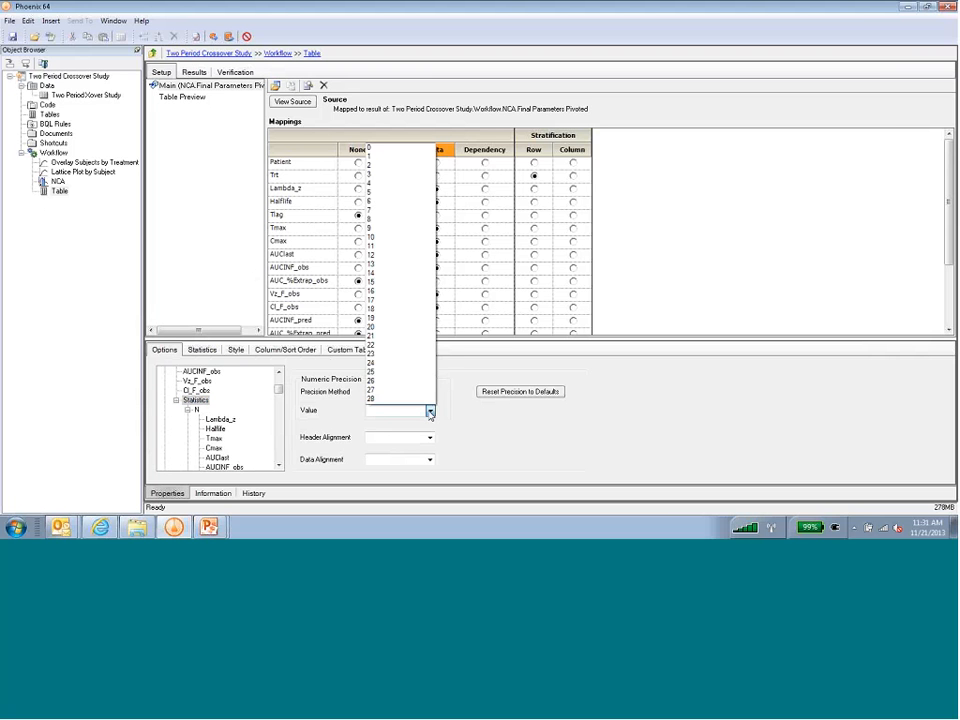
left_click(390, 213)
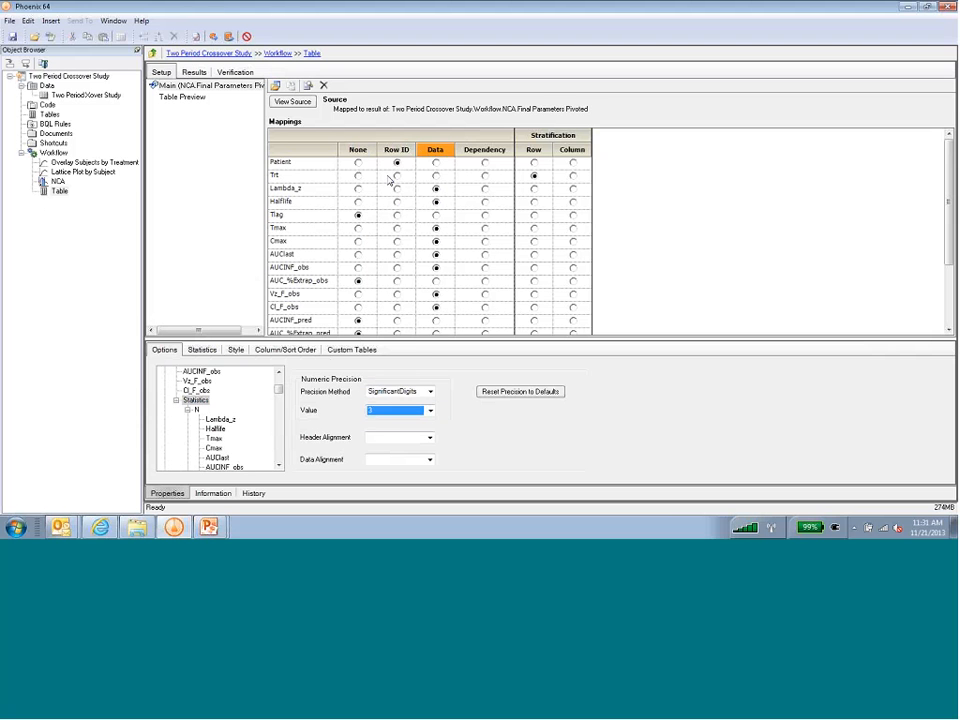
Step: Set the numeric precision of the N statistic to 0 decimal places for all parameters
left_click(197, 410)
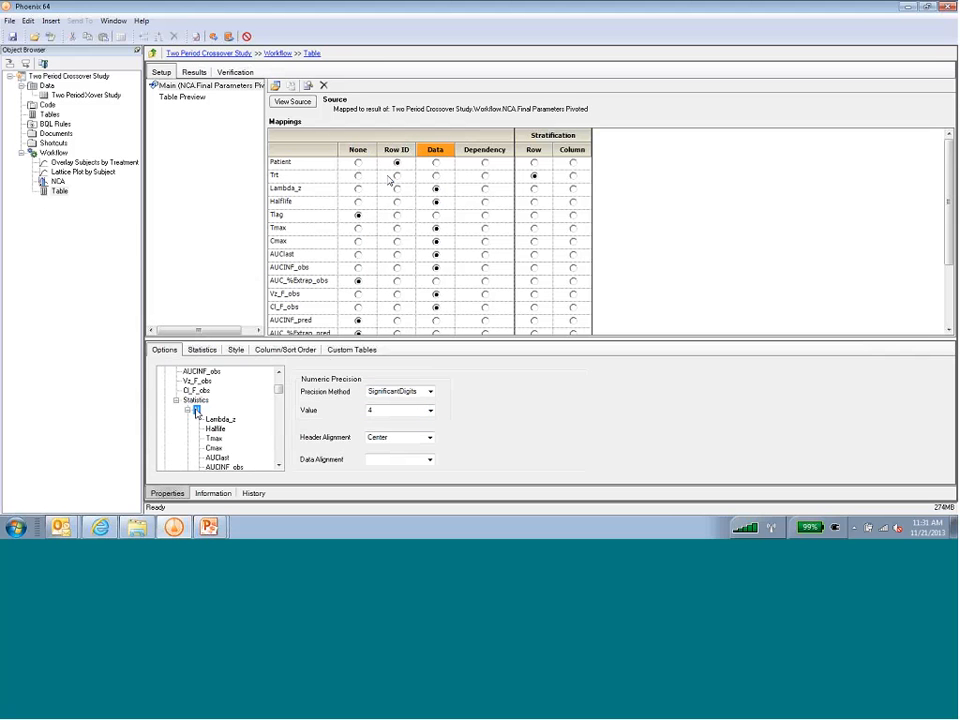
left_click(430, 391)
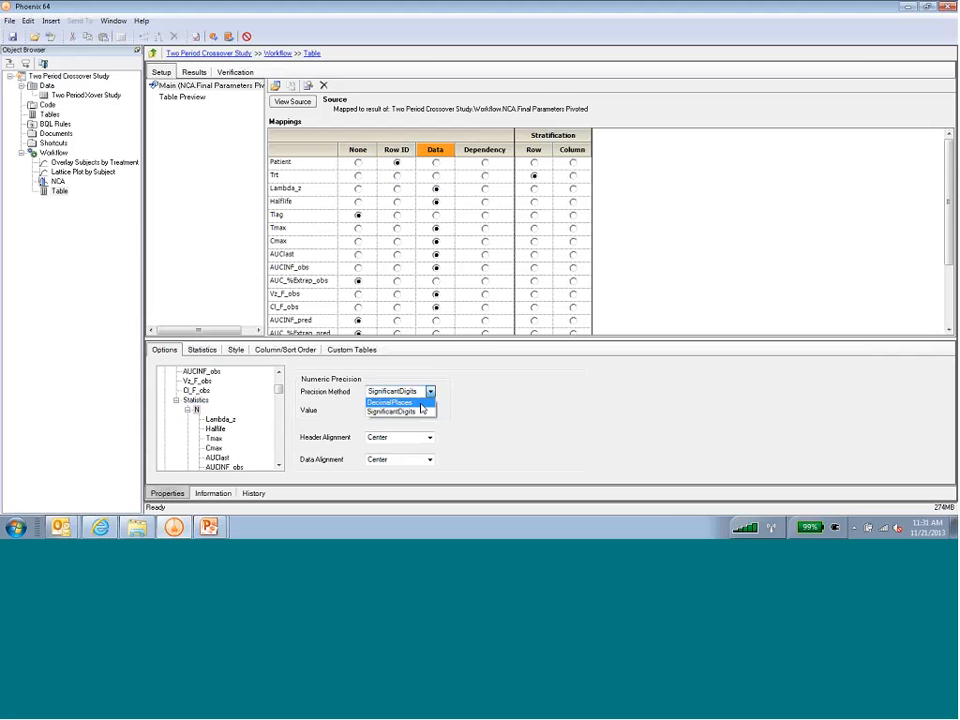
left_click(421, 408)
left_click(430, 410)
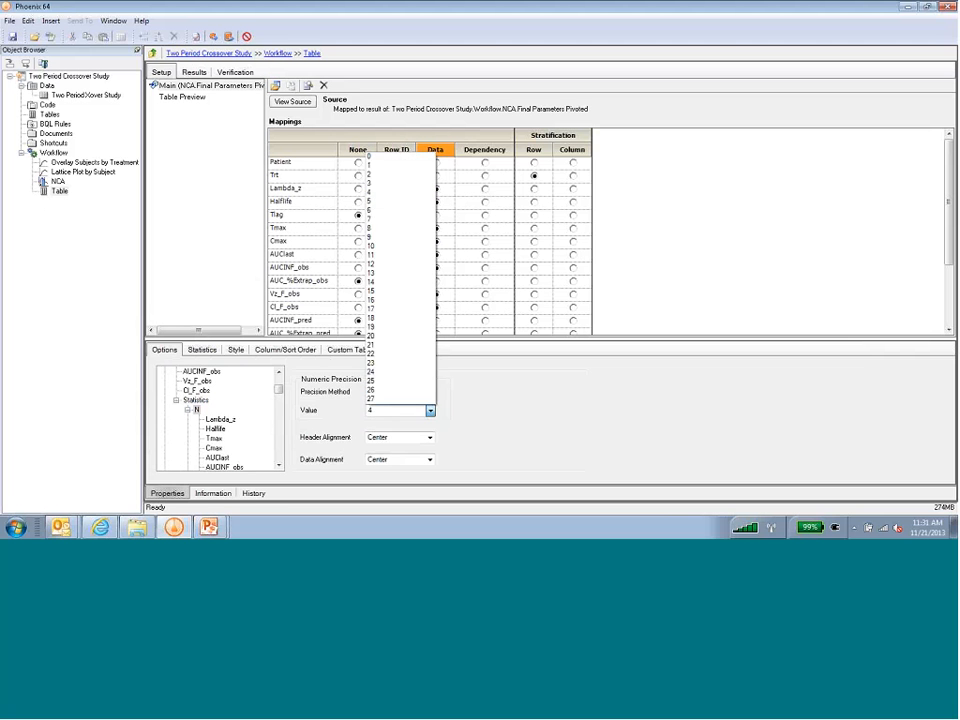
left_click(369, 157)
scroll(280, 402, "down", 3)
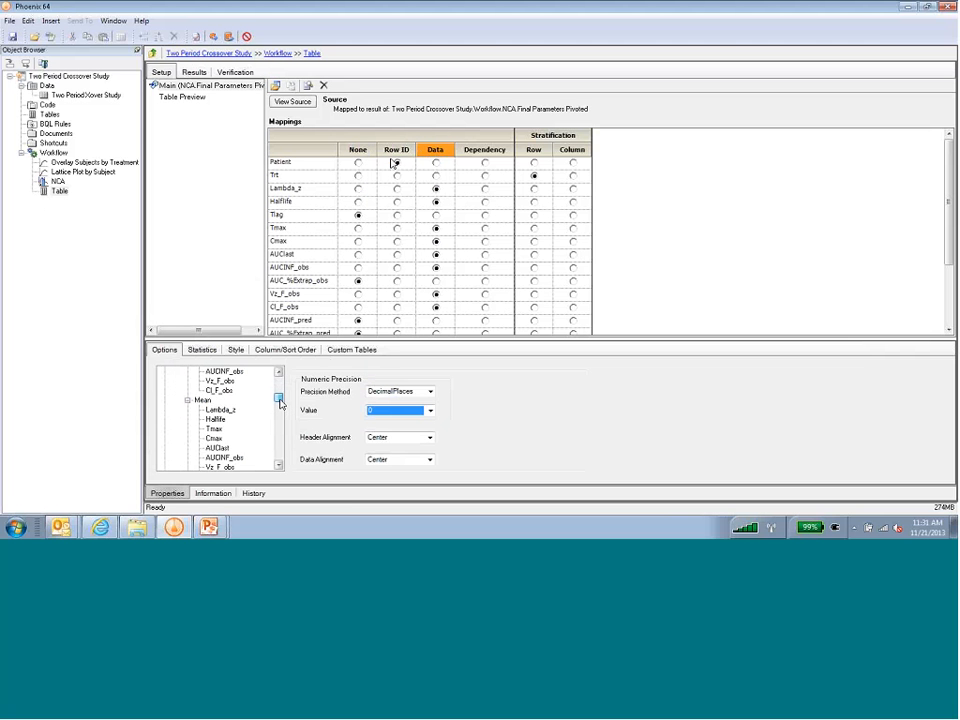
left_click(396, 162)
left_click_drag(280, 402, 281, 407)
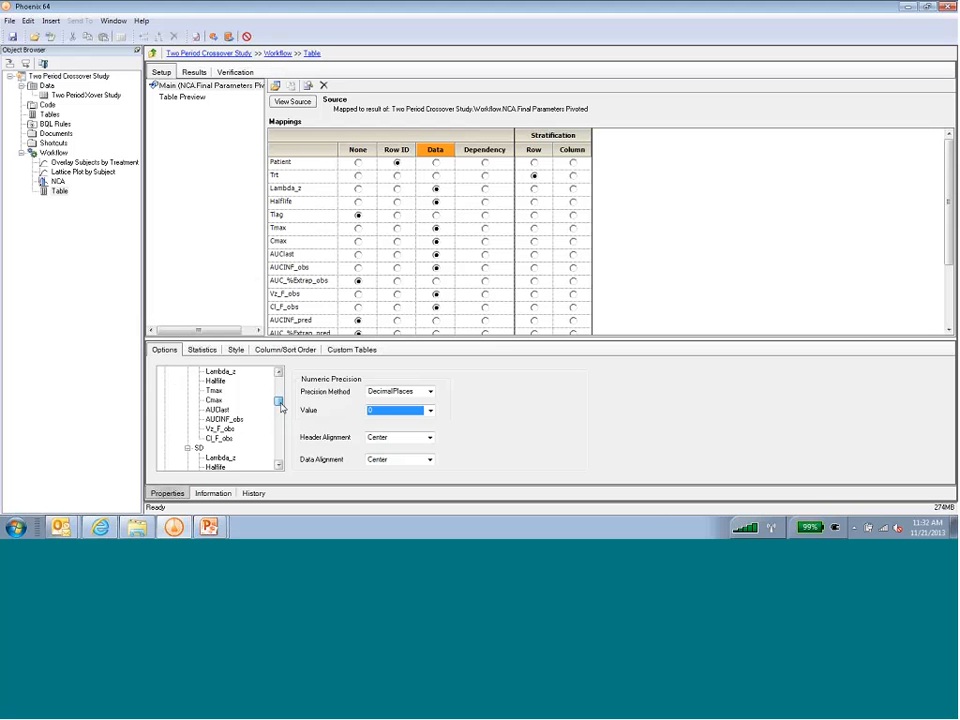
left_click_drag(281, 407, 287, 388)
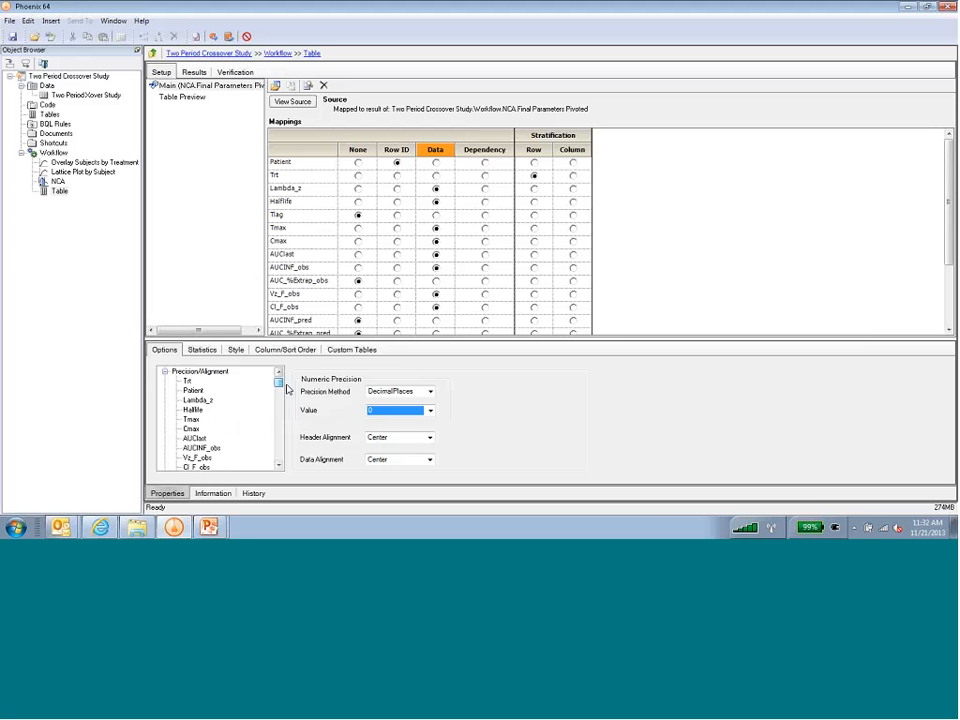
Step: Execute the table object and review the statistics rows in the Summary PK Parameters by Formulation output
left_click(214, 37)
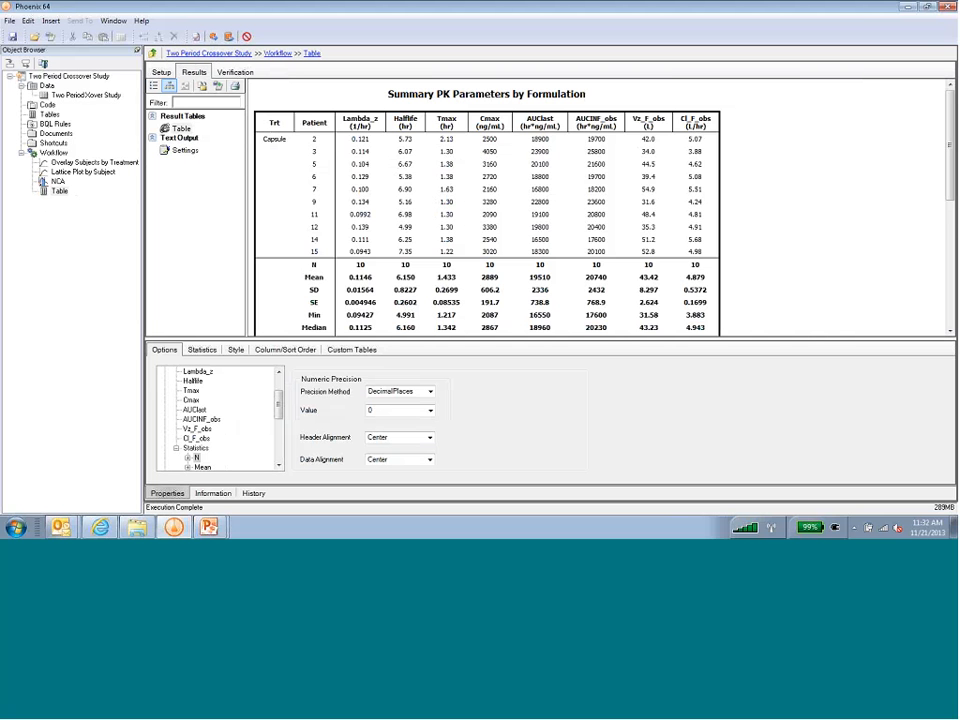
scroll(953, 203, "down", 2)
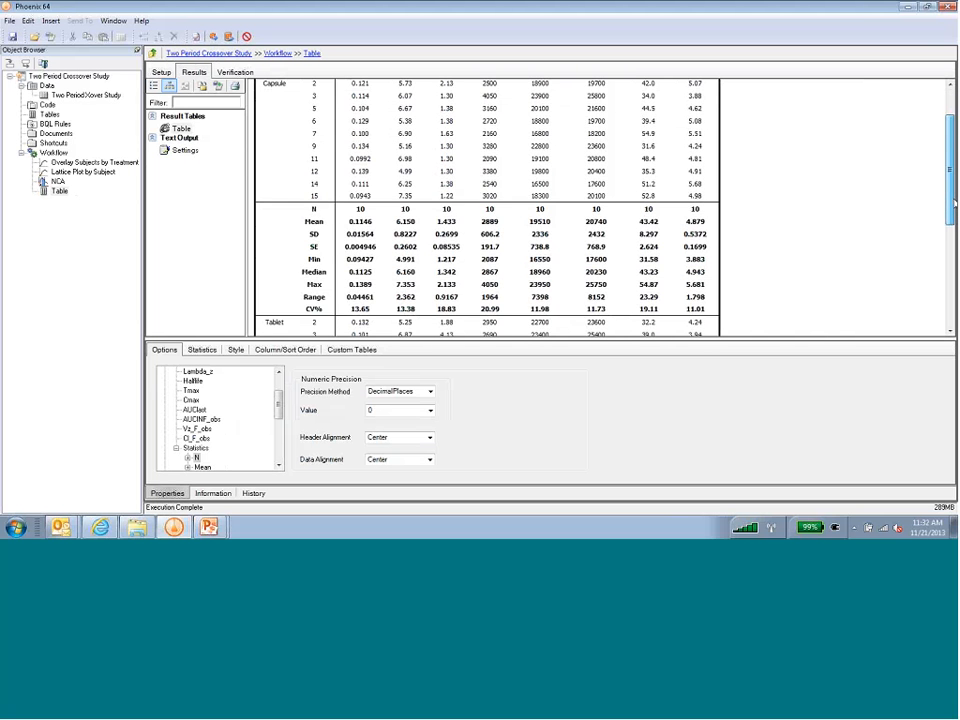
scroll(940, 200, "up", 2)
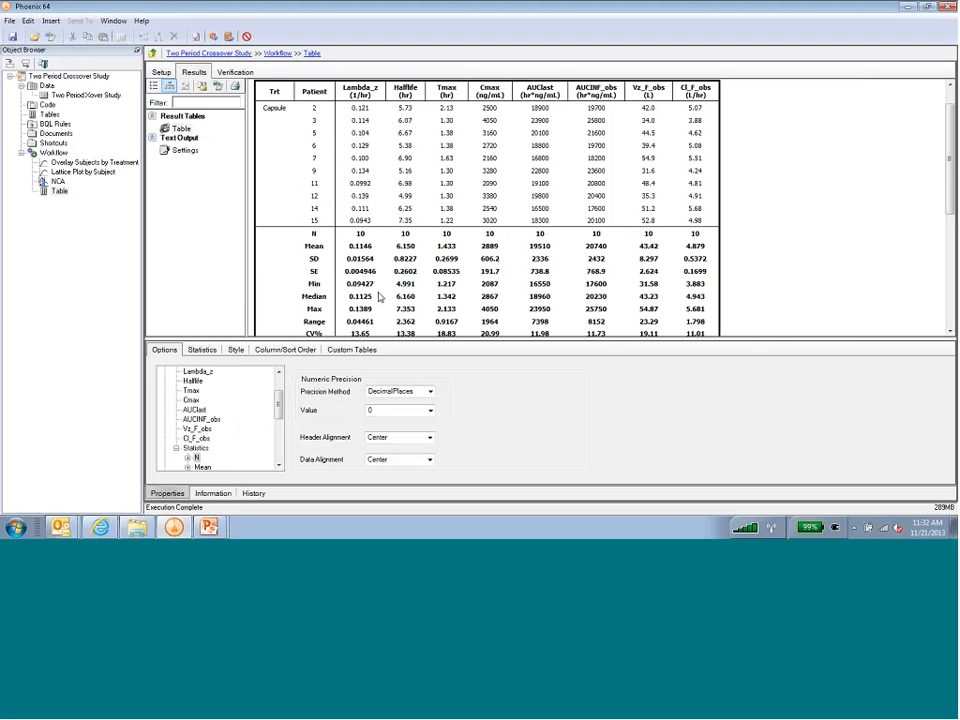
Step: Enable a page break on row stratification in the general table options
left_click(179, 371)
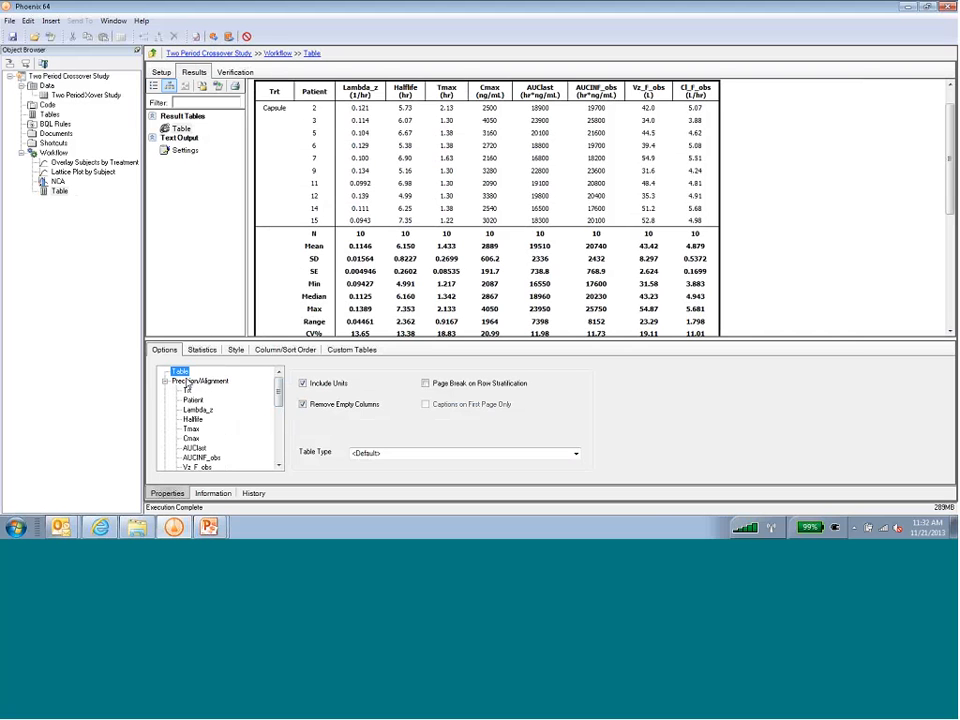
left_click(425, 384)
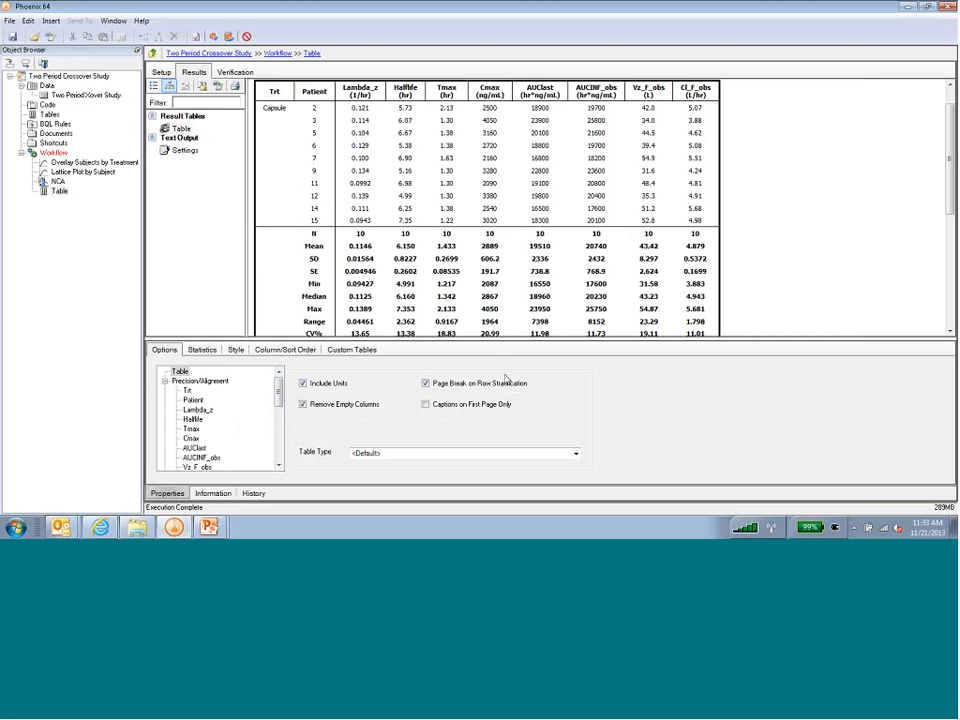
left_click_drag(487, 343, 487, 349)
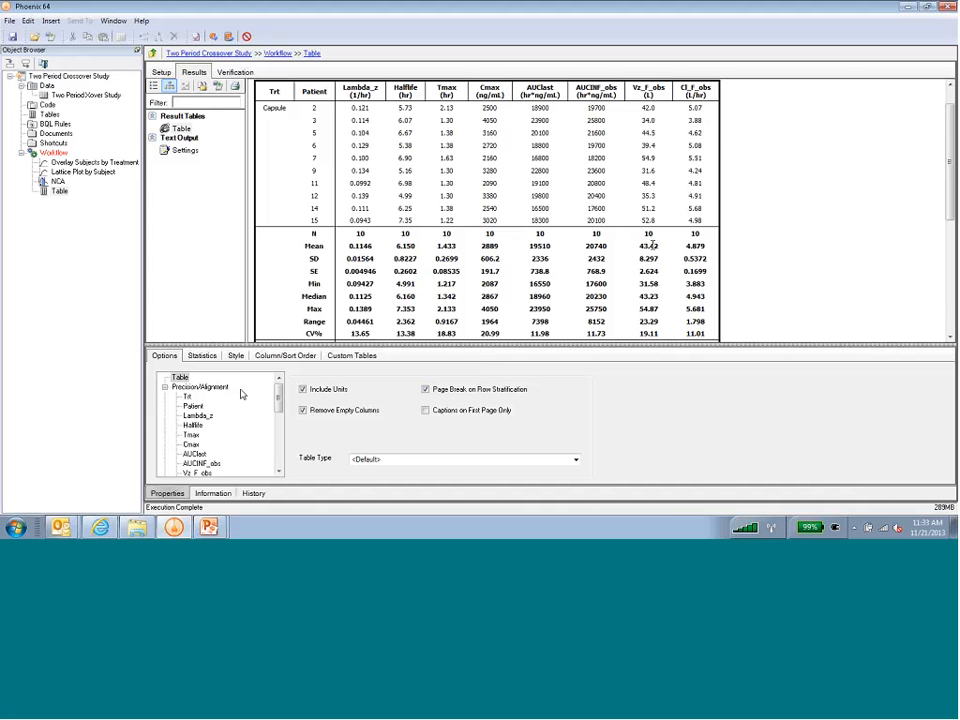
Step: Add a column title replacement that changes Halflife to T with a subscript 1/2
left_click(165, 387)
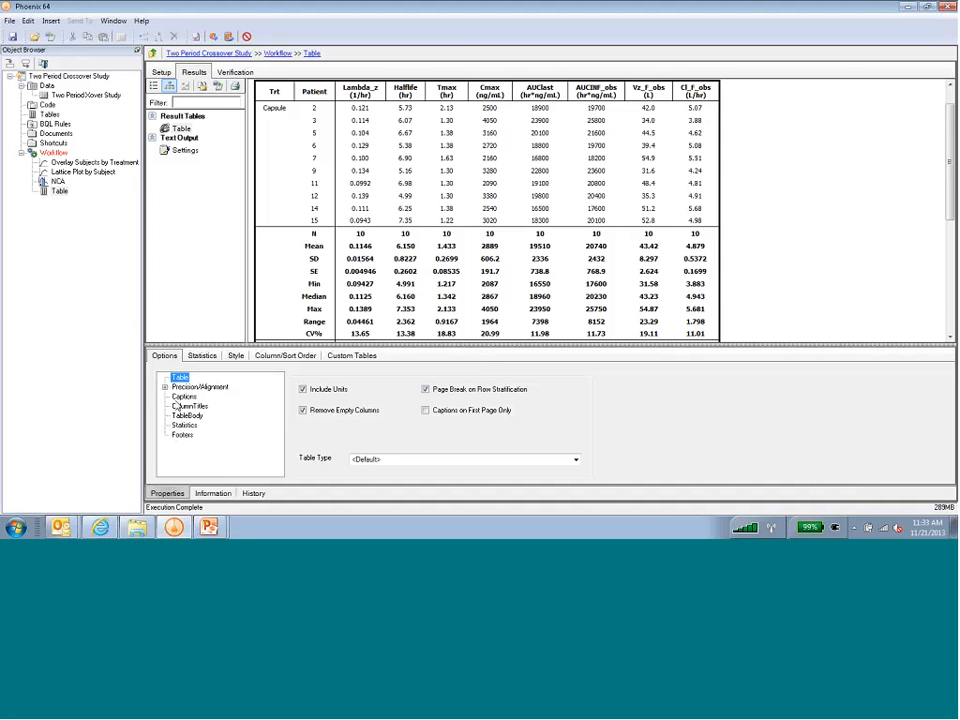
left_click(179, 406)
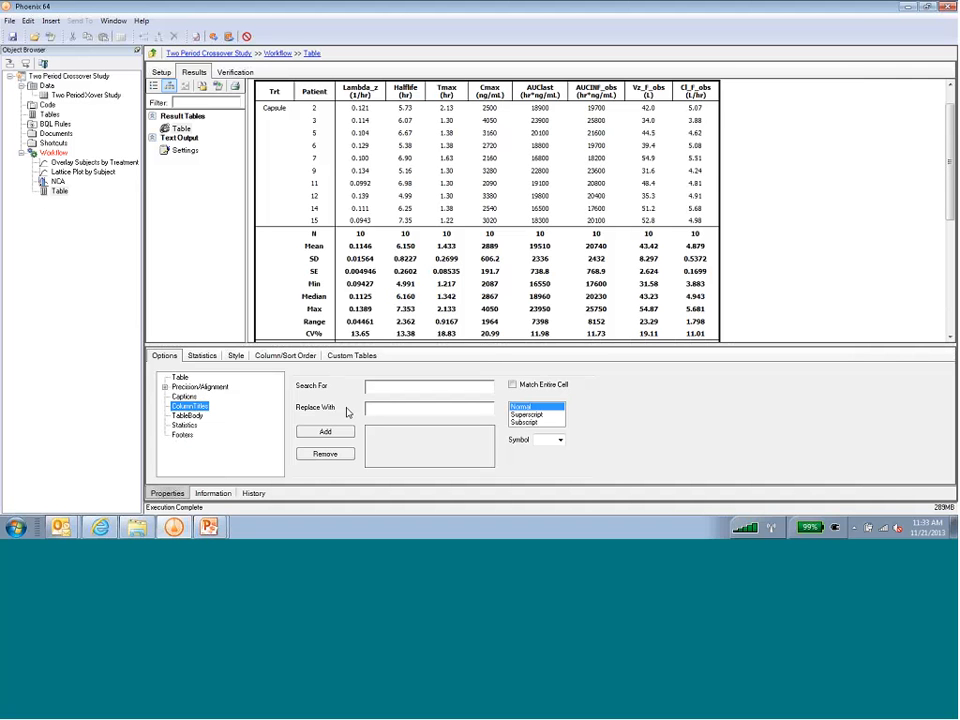
left_click(387, 386)
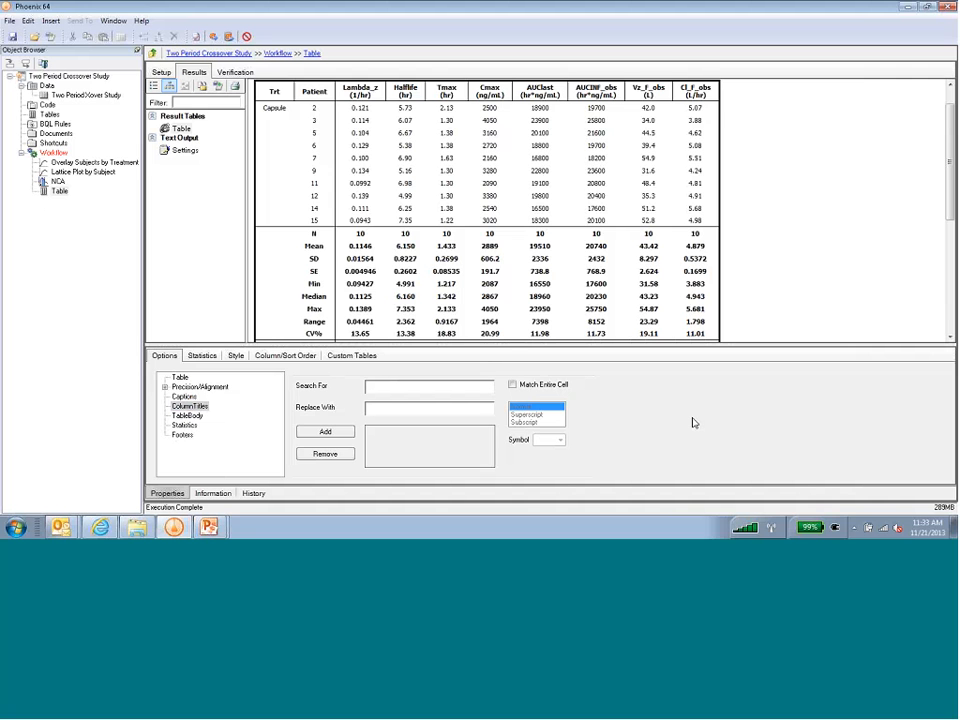
type("Halflife")
left_click(396, 410)
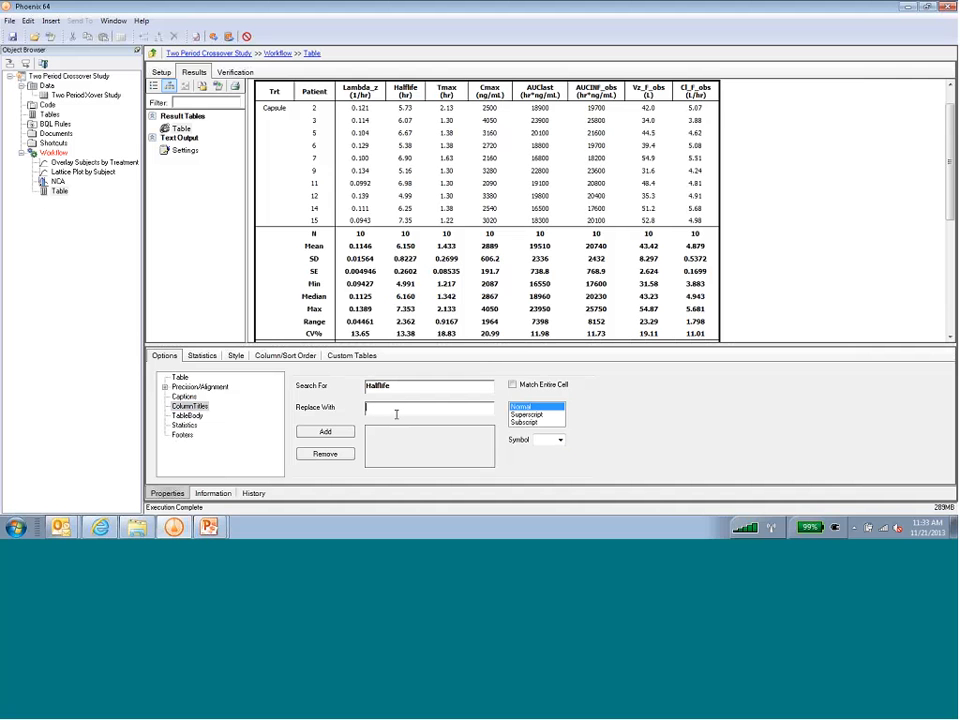
type("T")
left_click(516, 422)
type("1")
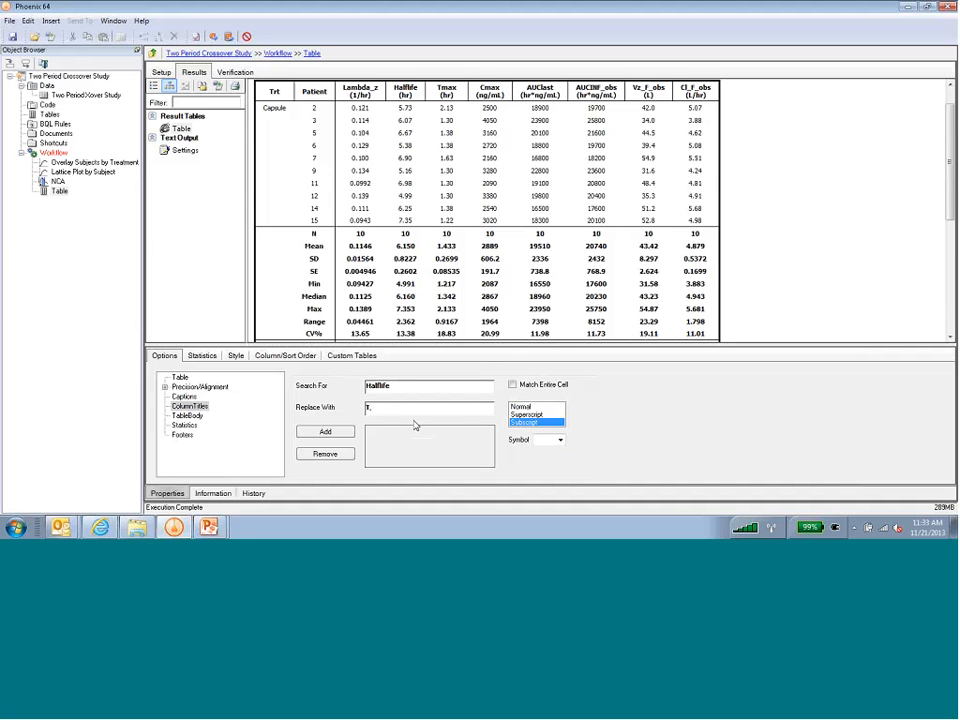
left_click(325, 431)
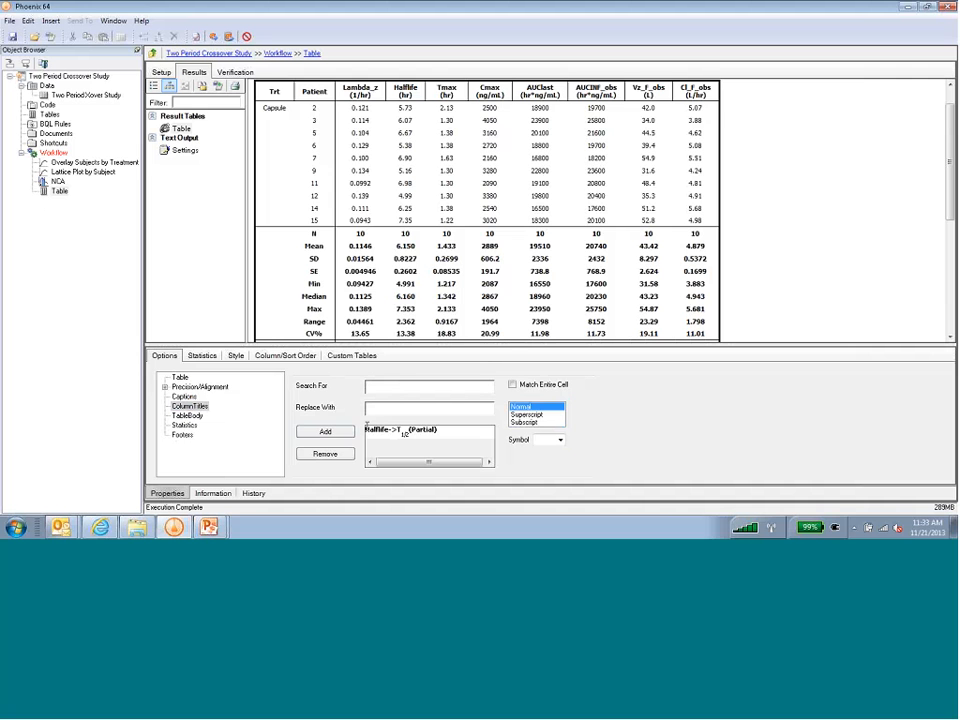
Step: Define a second column title replacement that changes AUCINF_obs to AUC with a subscript ∞ symbol
left_click(389, 386)
type("AUCINF")
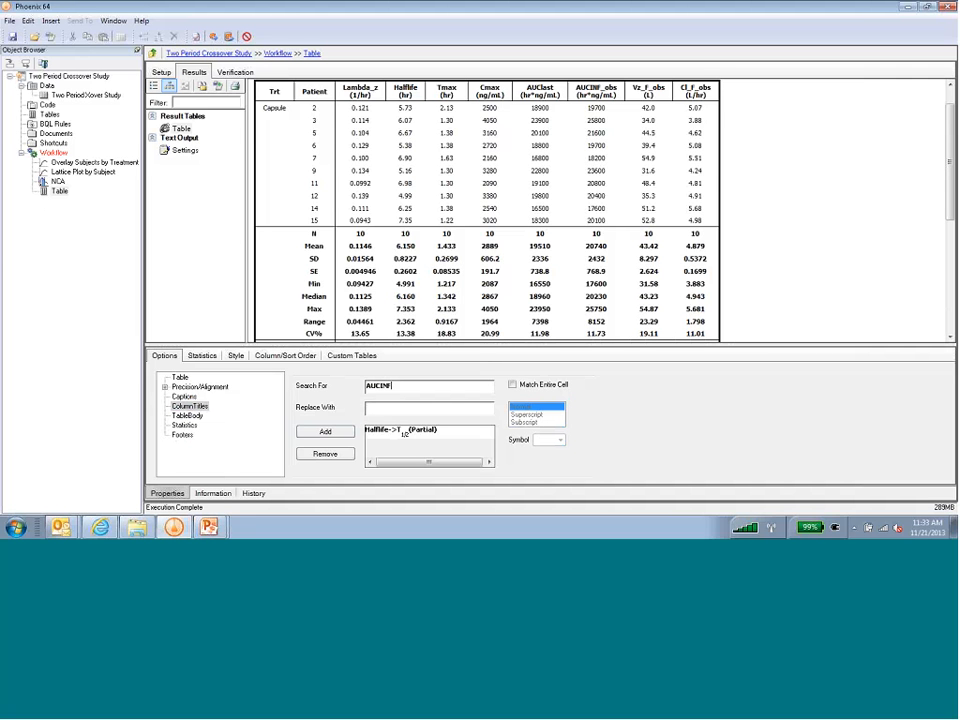
type("_obs")
left_click(381, 410)
type("AU")
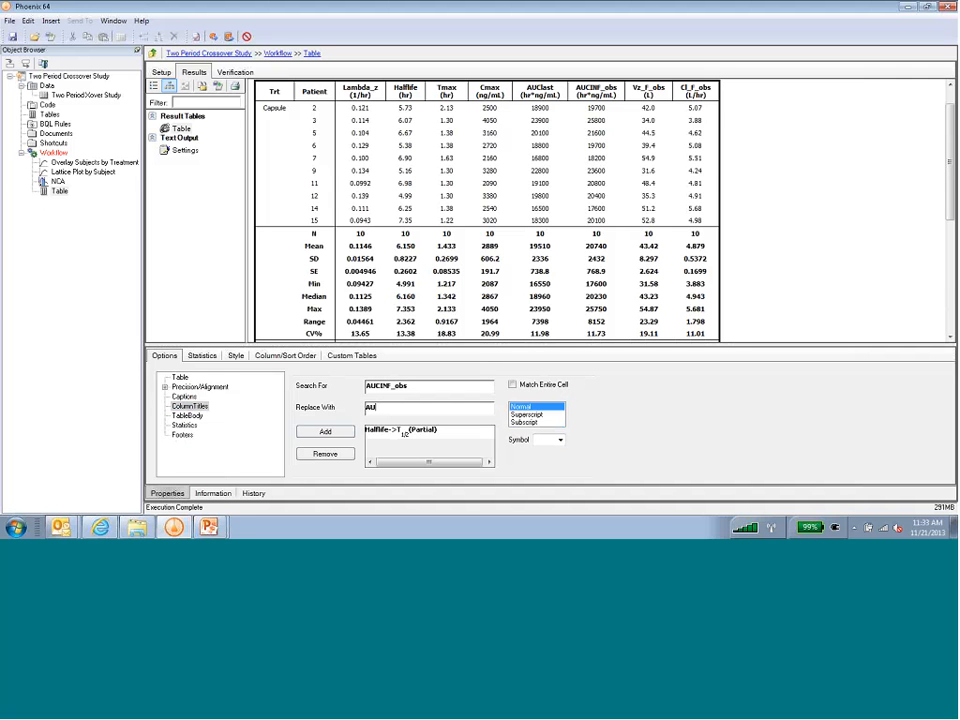
type("C")
left_click(524, 423)
left_click(560, 440)
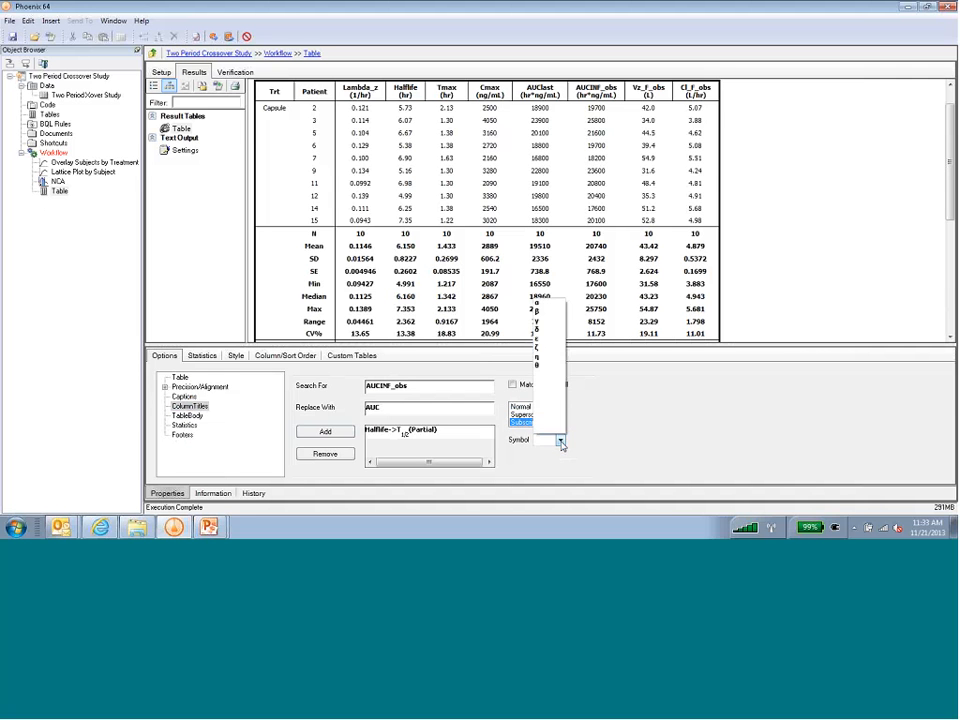
left_click(548, 430)
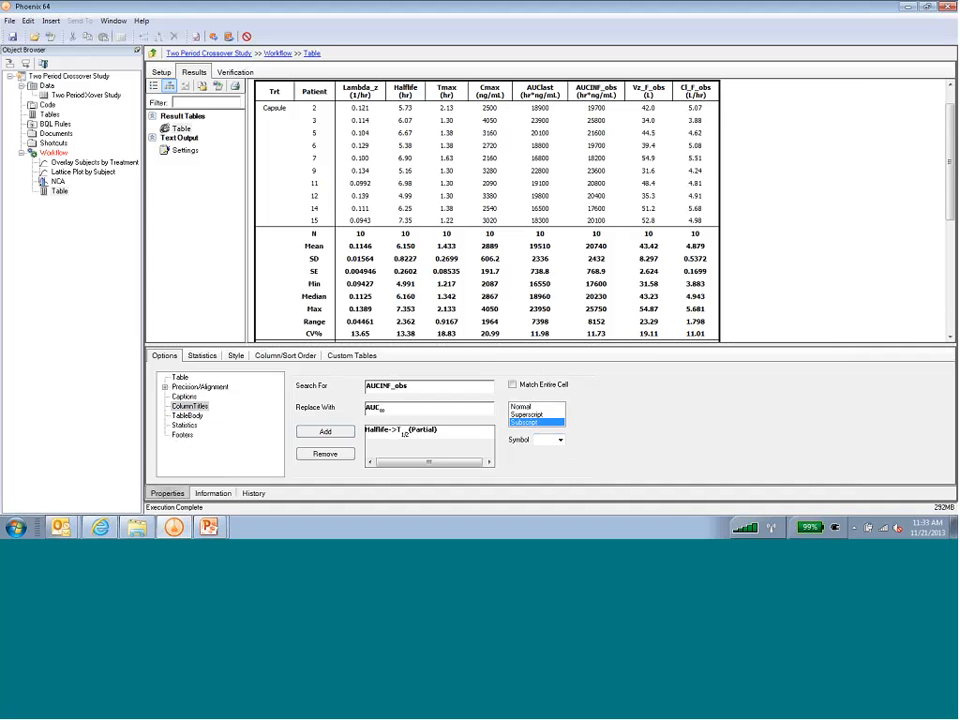
Step: Add the AUCINF_obs replacement to the list and re-execute the table to check both new column headers
left_click(214, 37)
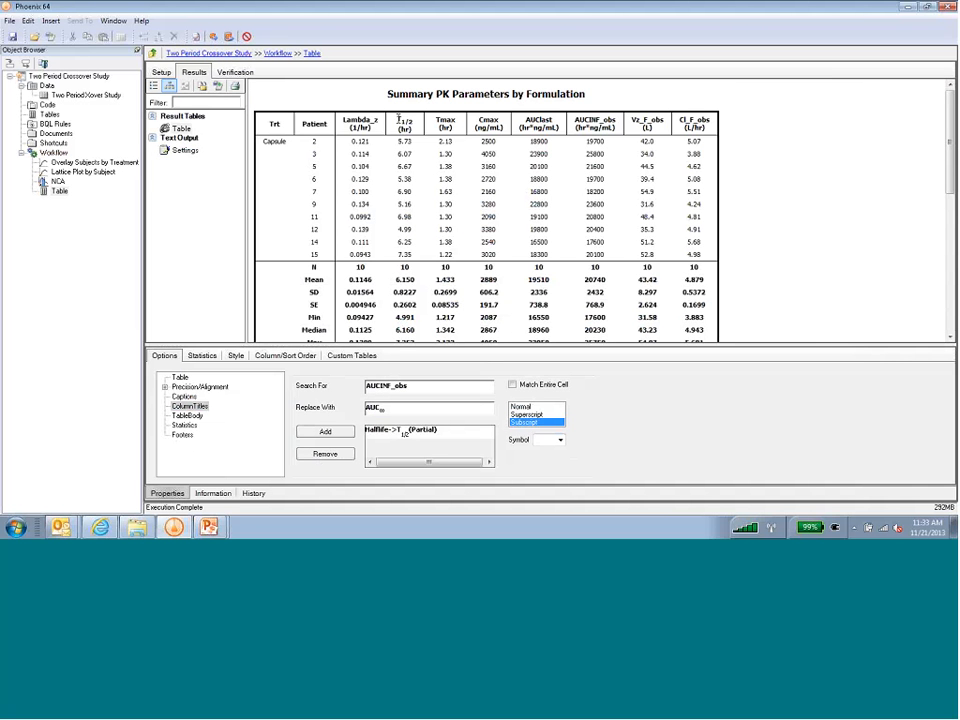
left_click_drag(398, 118, 412, 124)
left_click(328, 433)
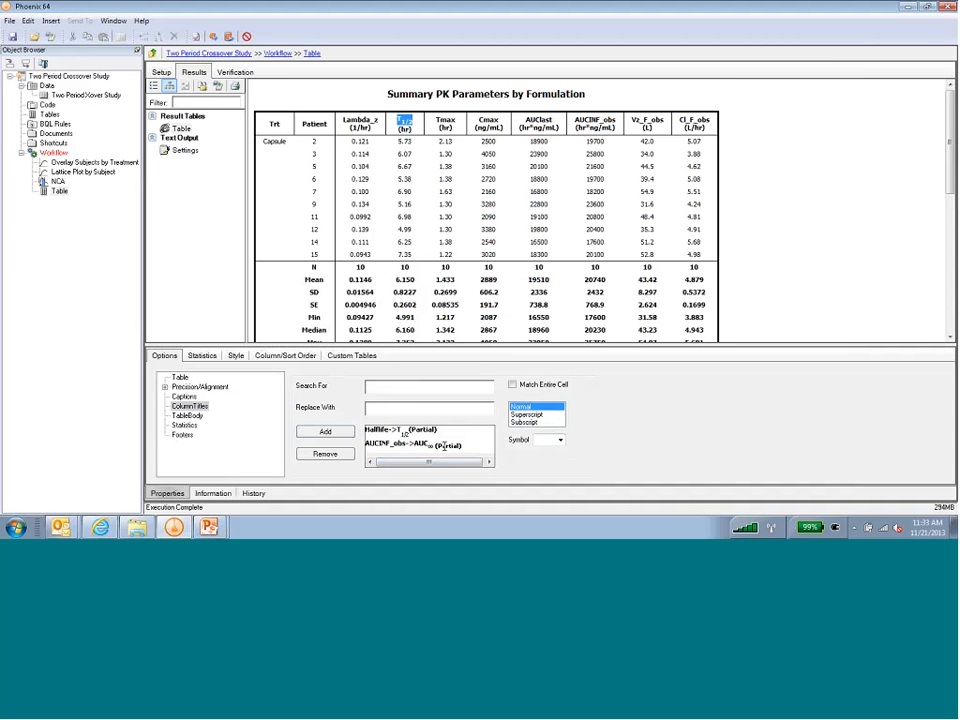
left_click(213, 37)
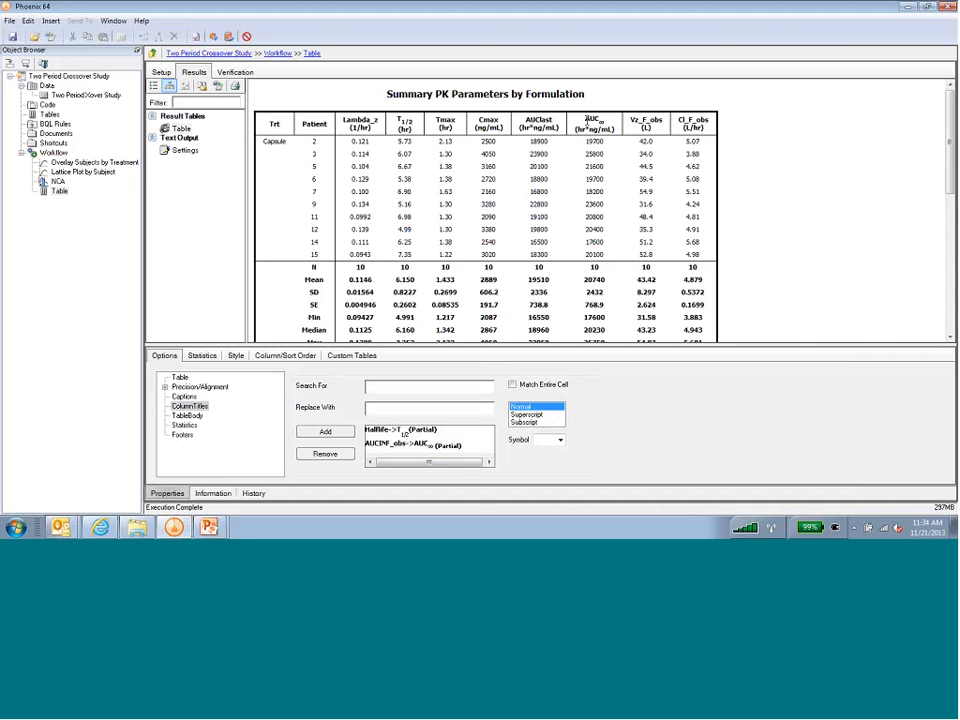
left_click_drag(587, 121, 606, 121)
Step: Rename the Table object in the workflow as PK Summary Table
left_click(58, 192)
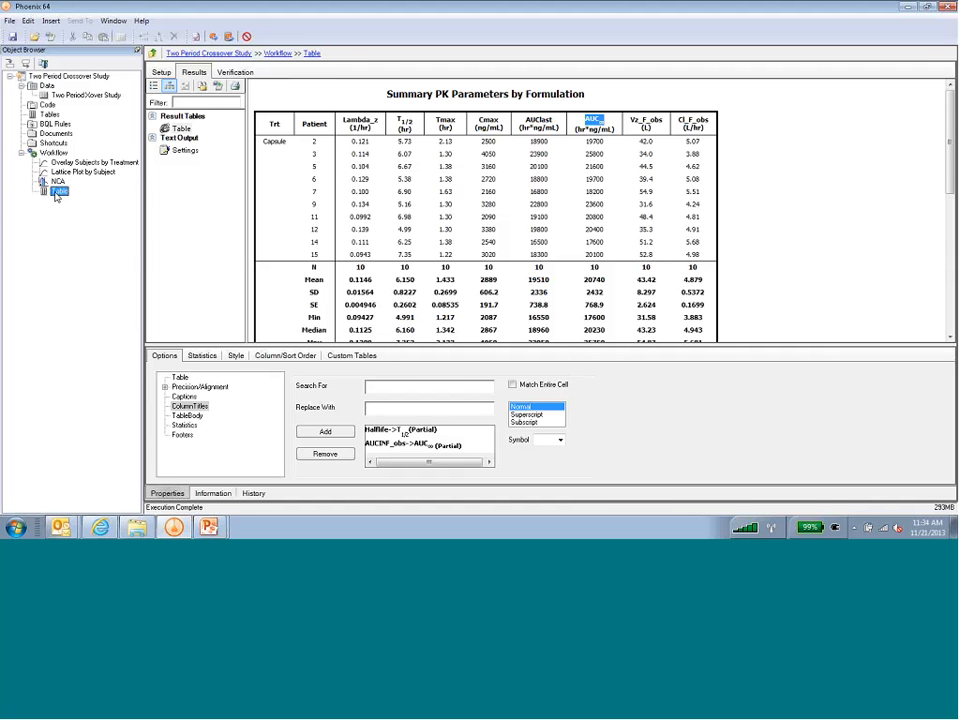
left_click(58, 192)
type("PK Summary Table")
key("Return")
Step: Export the PK Summary Table object to the Webinar folder as the Phoenix Template file PK Summary Table.wnlt
right_click(66, 197)
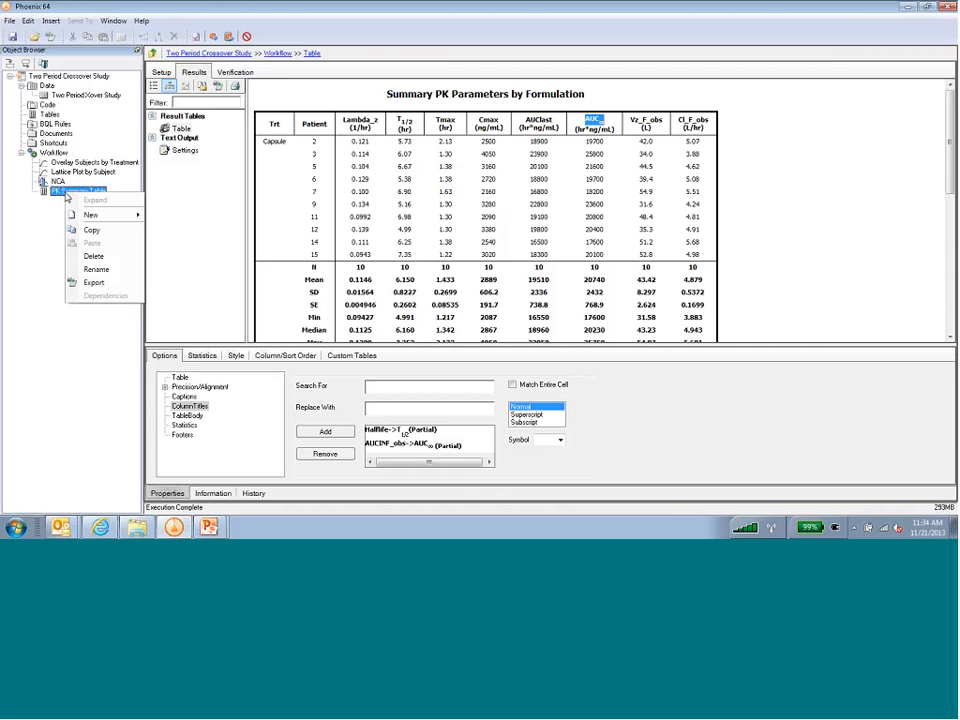
left_click(92, 283)
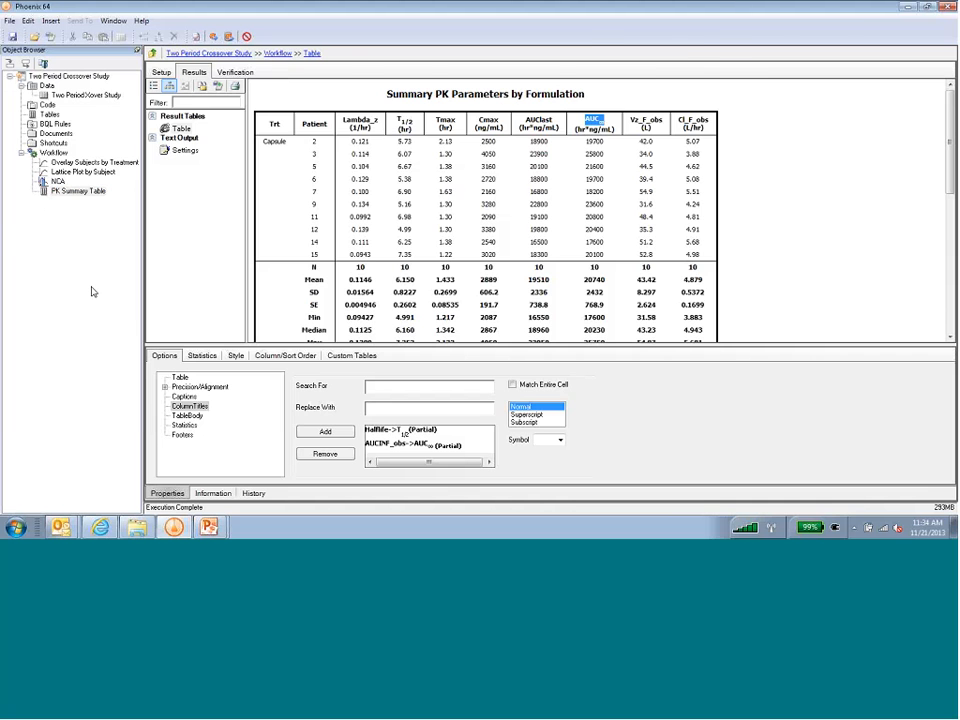
left_click(160, 385)
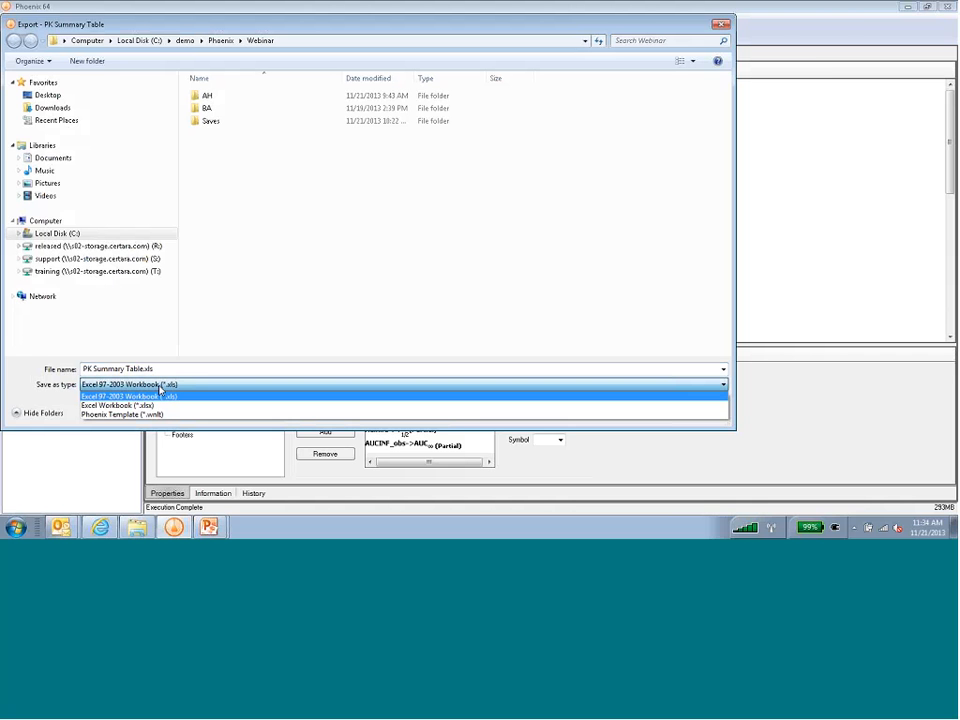
left_click(151, 415)
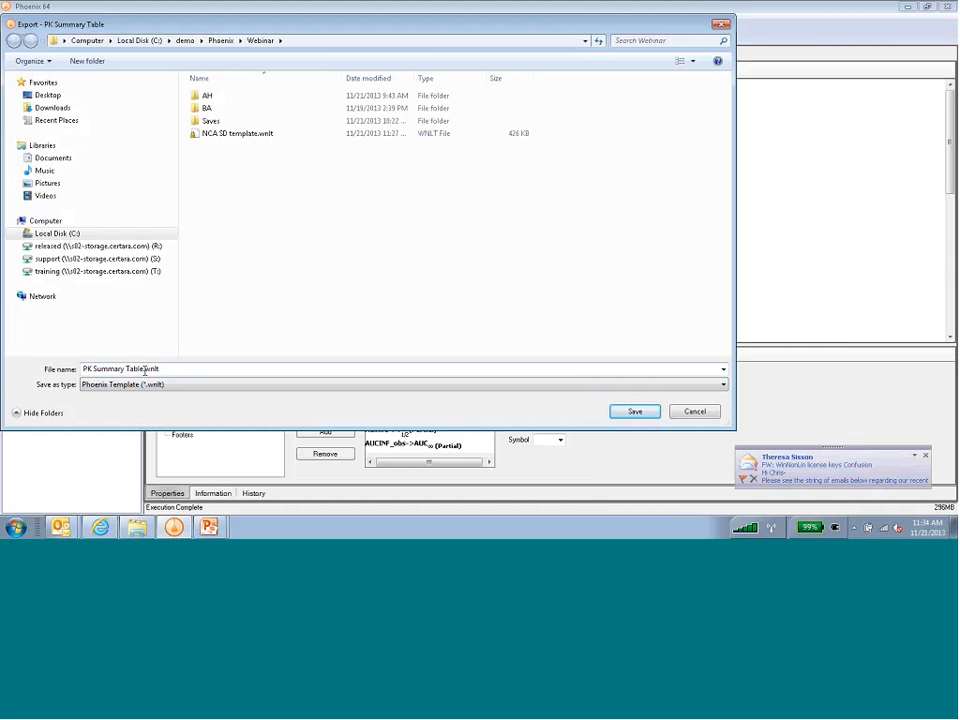
left_click(926, 456)
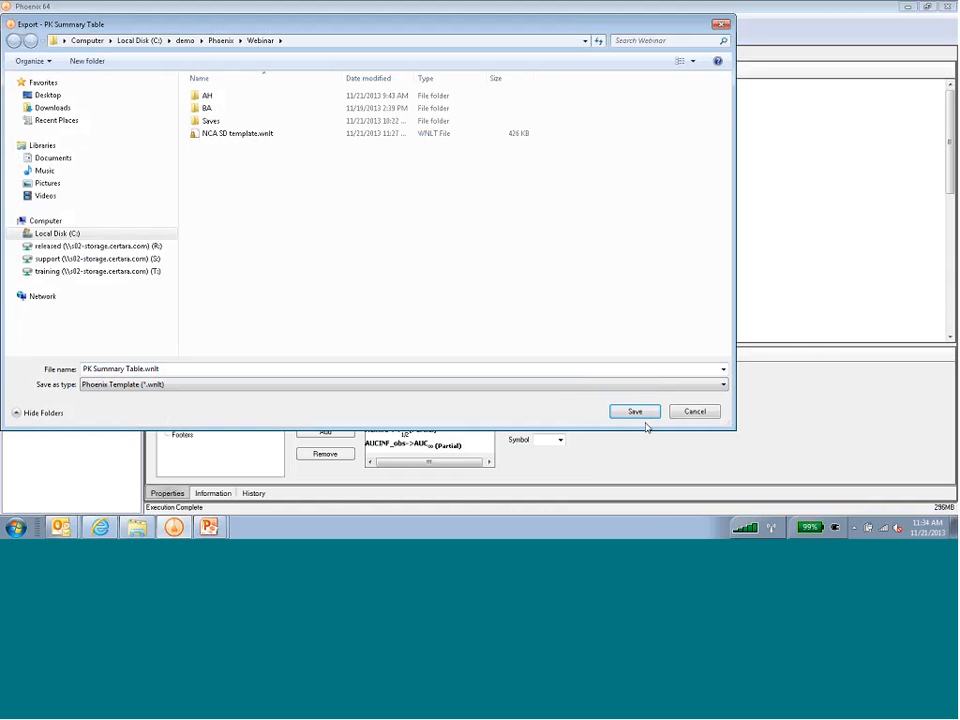
Step: Export the PK Summary Table to the Webinar folder as the Phoenix Template PK Summary Table.wnlt
left_click(637, 413)
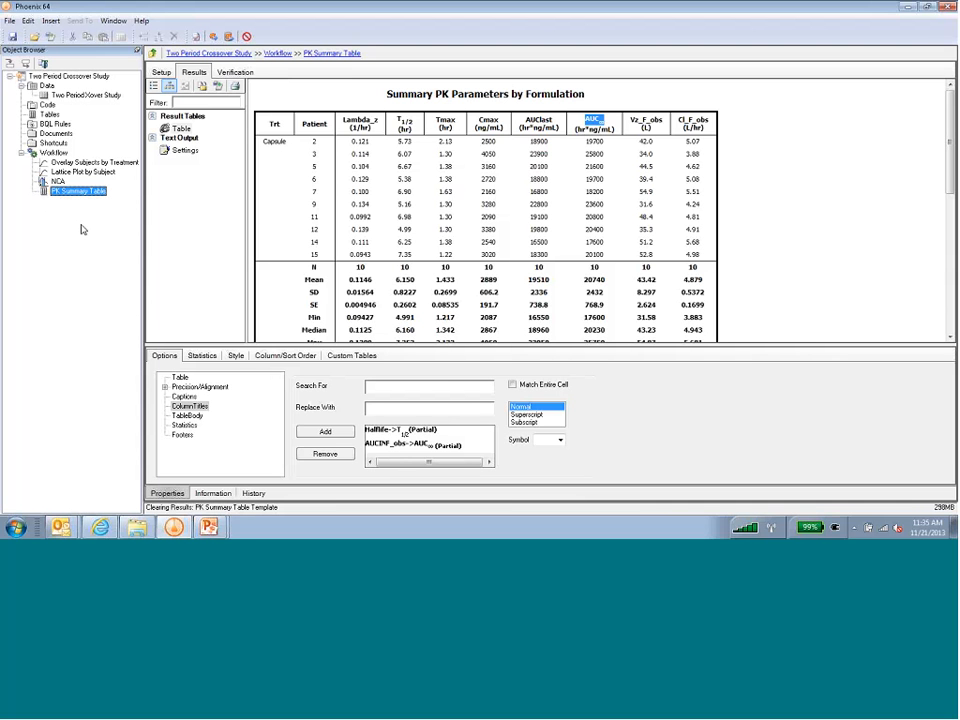
Step: Send the NCA's Final Parameters Pivoted results to a new Box Plot object
left_click(58, 182)
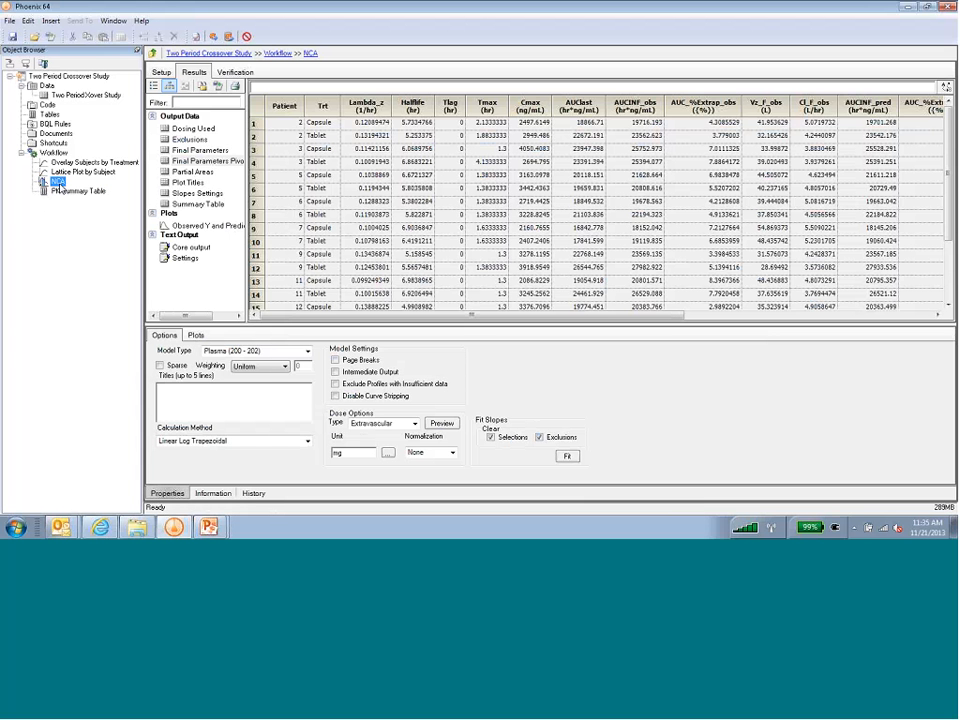
left_click(200, 161)
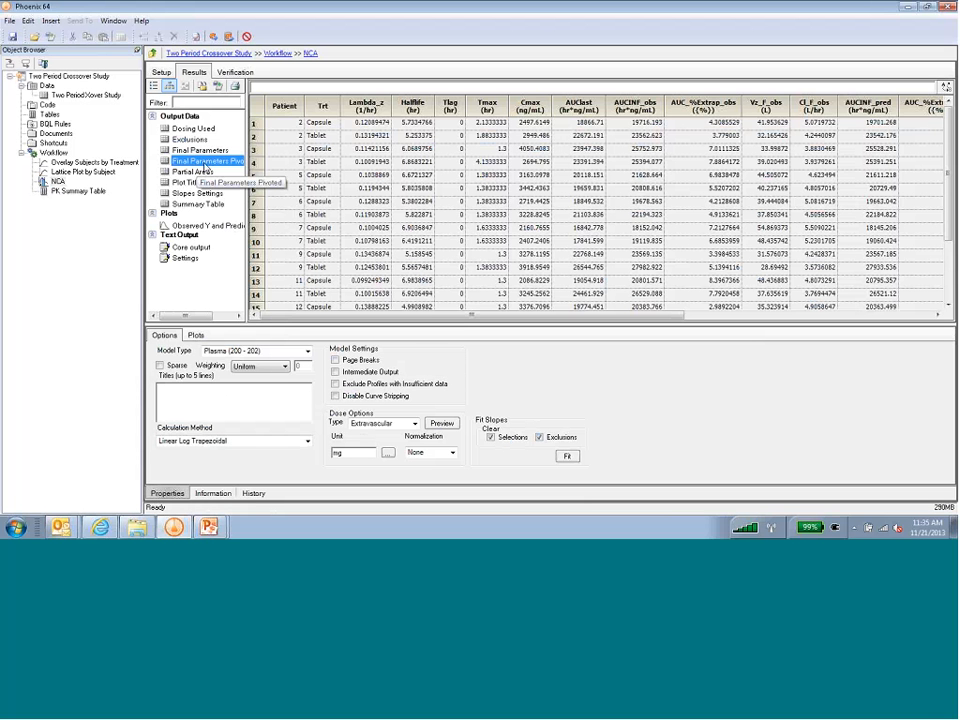
right_click(205, 168)
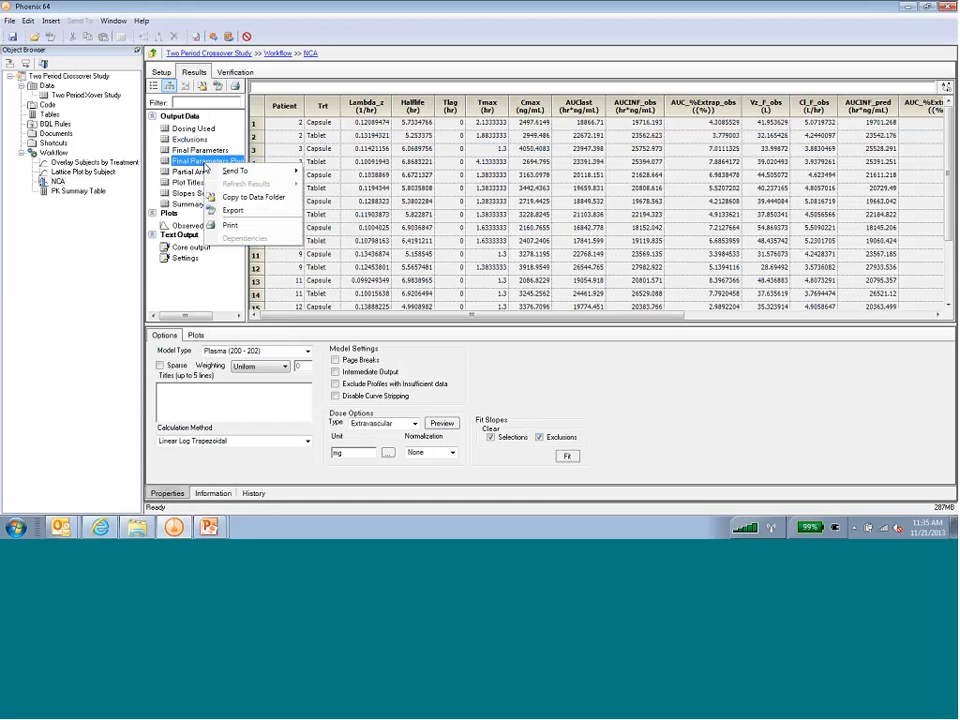
mouse_move(239, 173)
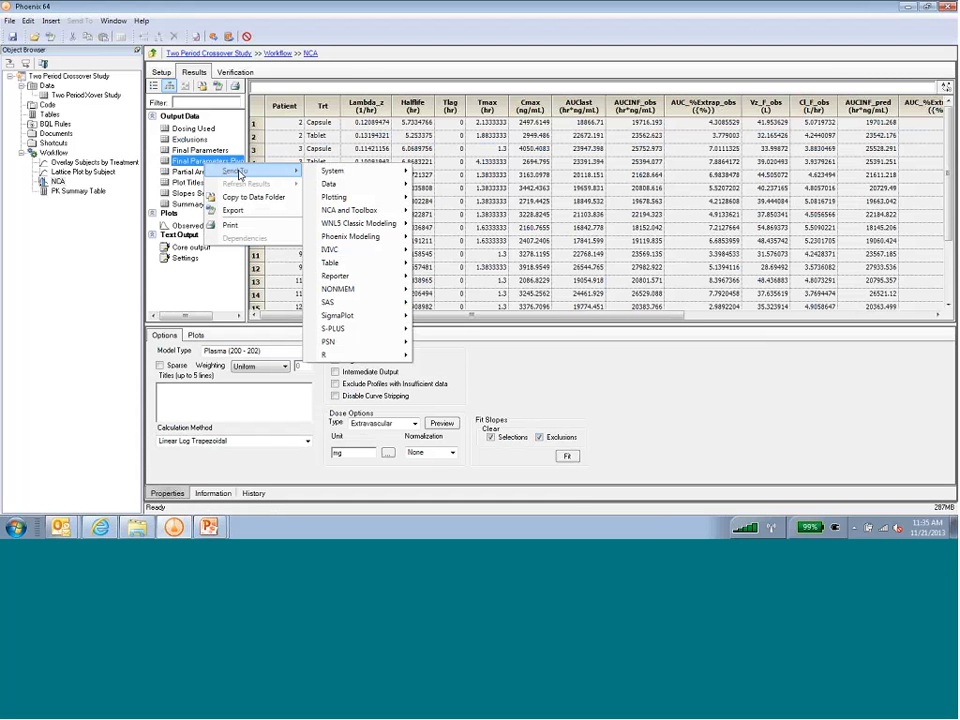
mouse_move(348, 198)
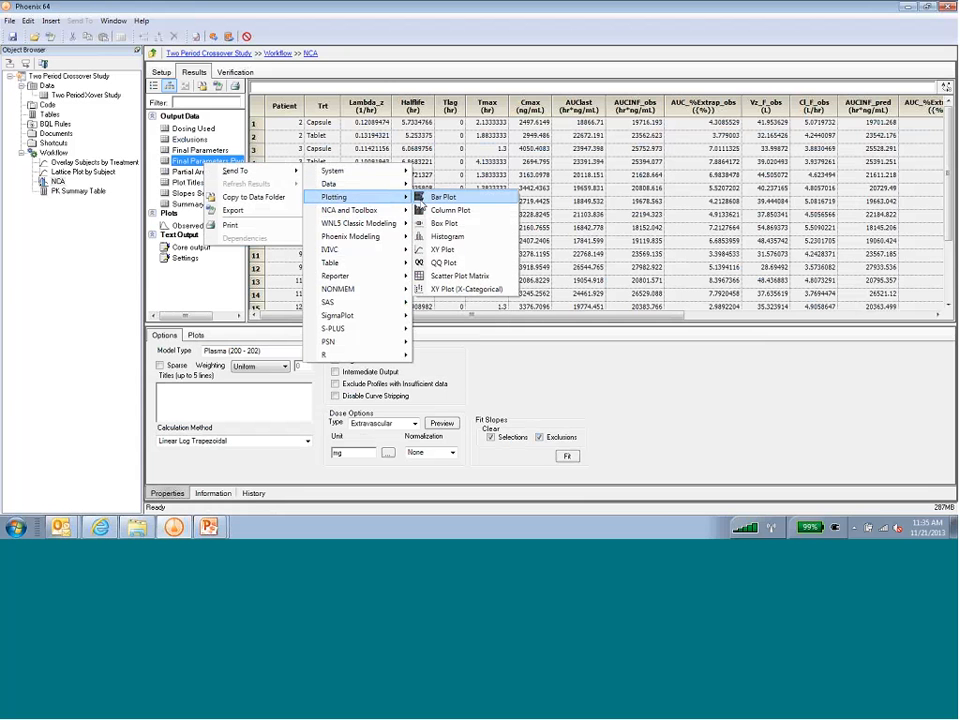
left_click(448, 224)
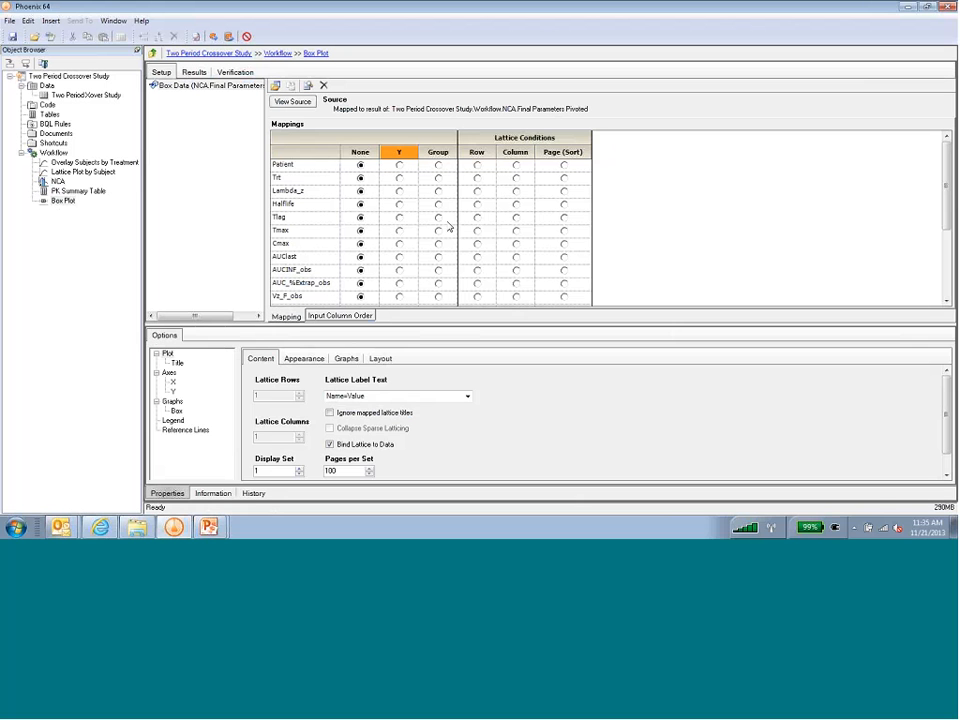
Step: Map Cmax to Y and Trt to Group for the box plot, and execute it to view the output
left_click(399, 244)
left_click(439, 179)
left_click(213, 37)
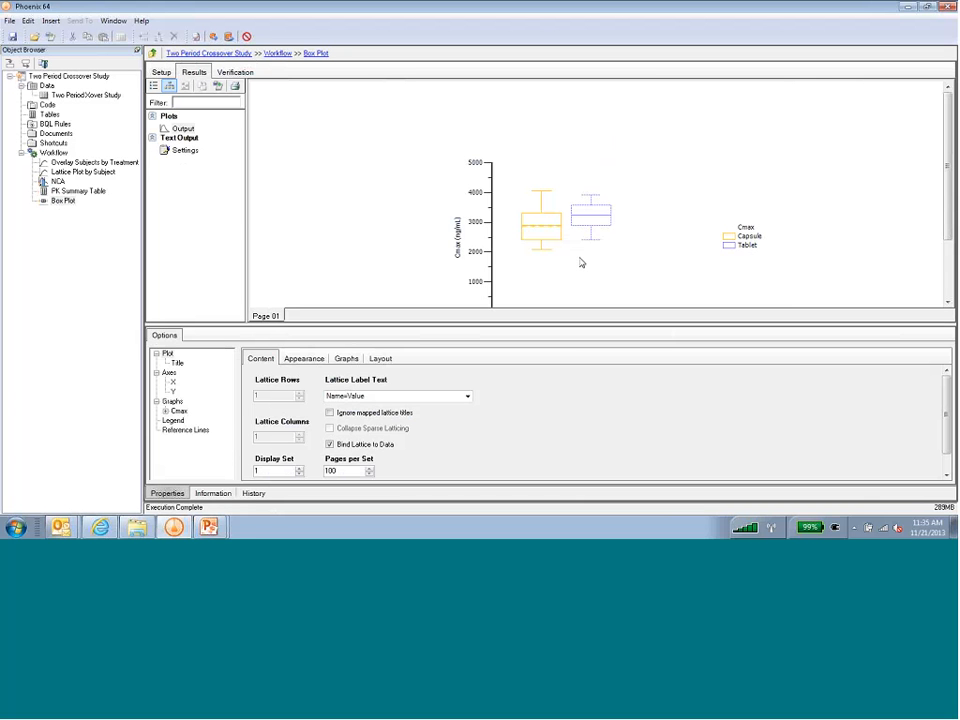
left_click_drag(945, 223, 950, 243)
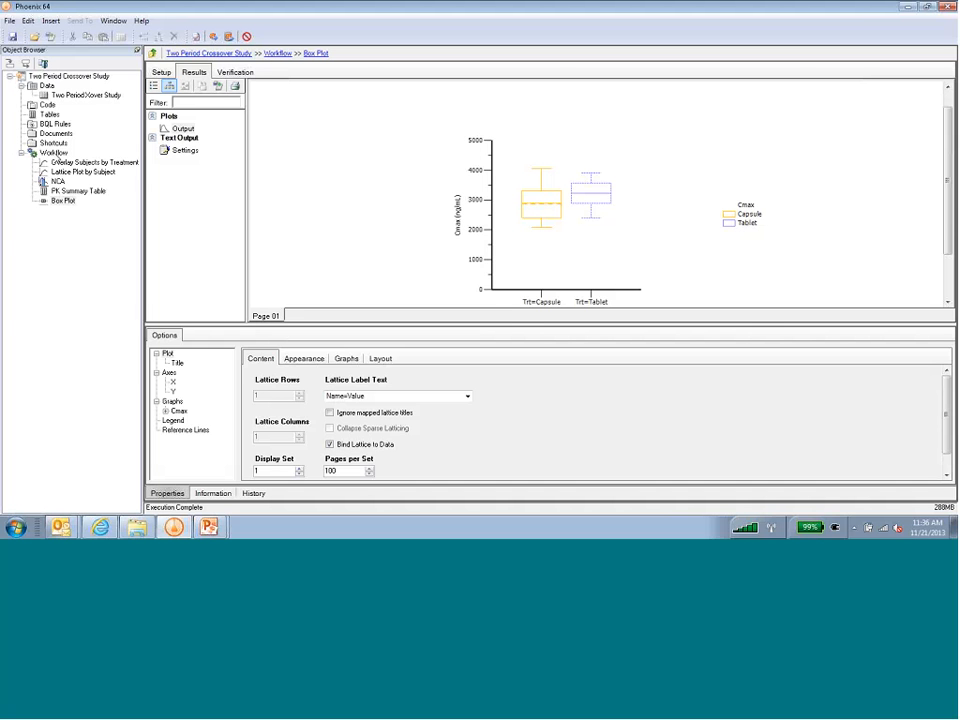
Step: Save the project as Two Period Crossover Study.phxproj in the Webinar folder
left_click(9, 21)
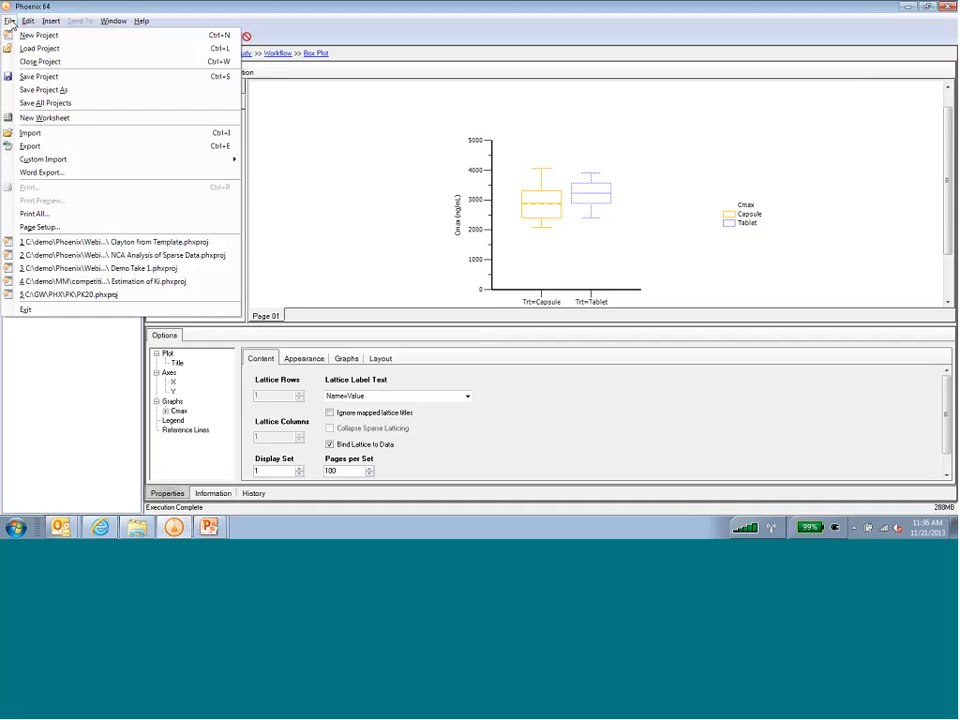
left_click(32, 89)
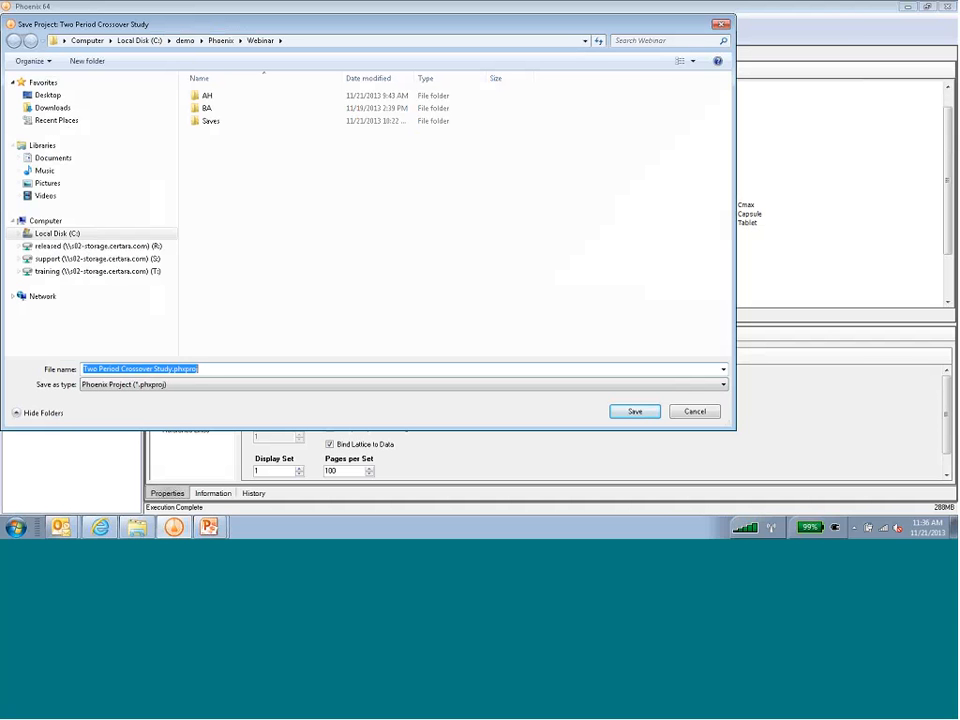
left_click(630, 412)
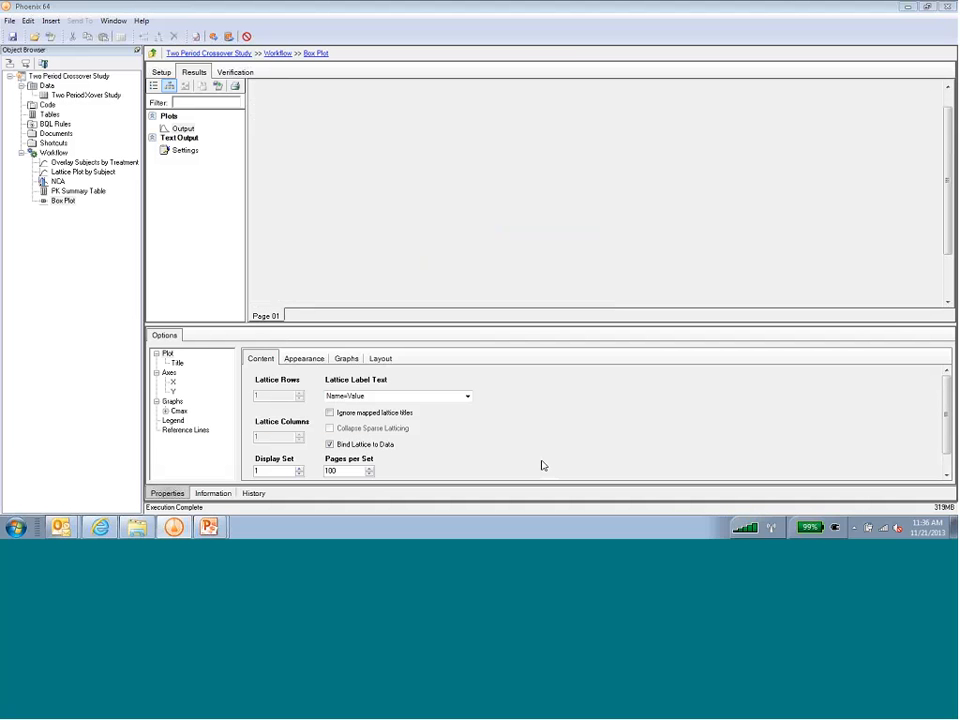
Step: Rename the project's workflow as PK Analysis Workflow
left_click(62, 192)
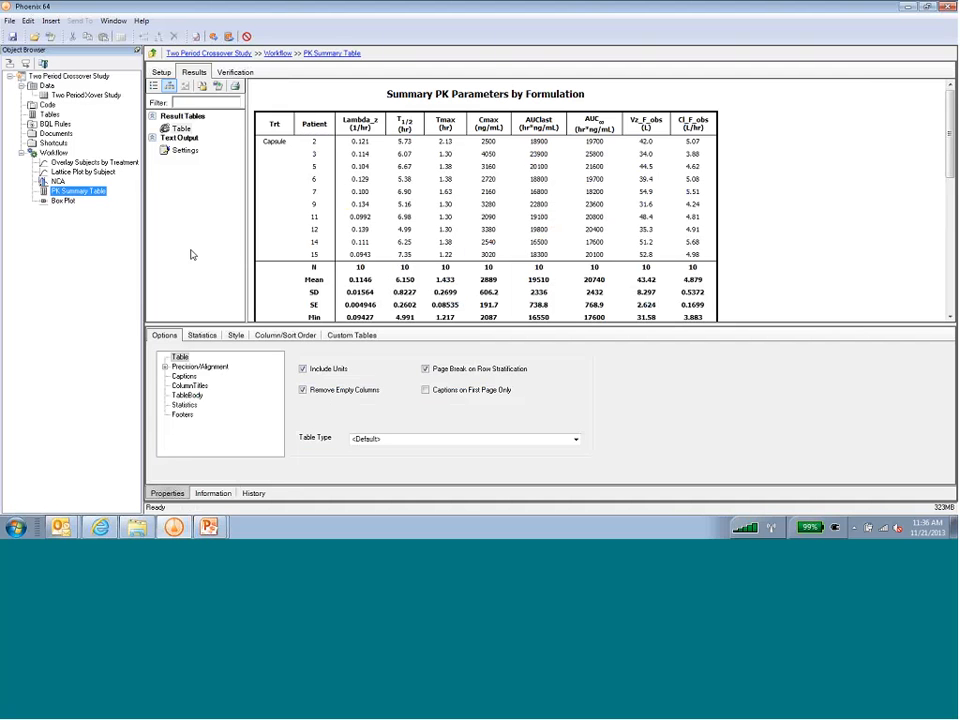
left_click(53, 152)
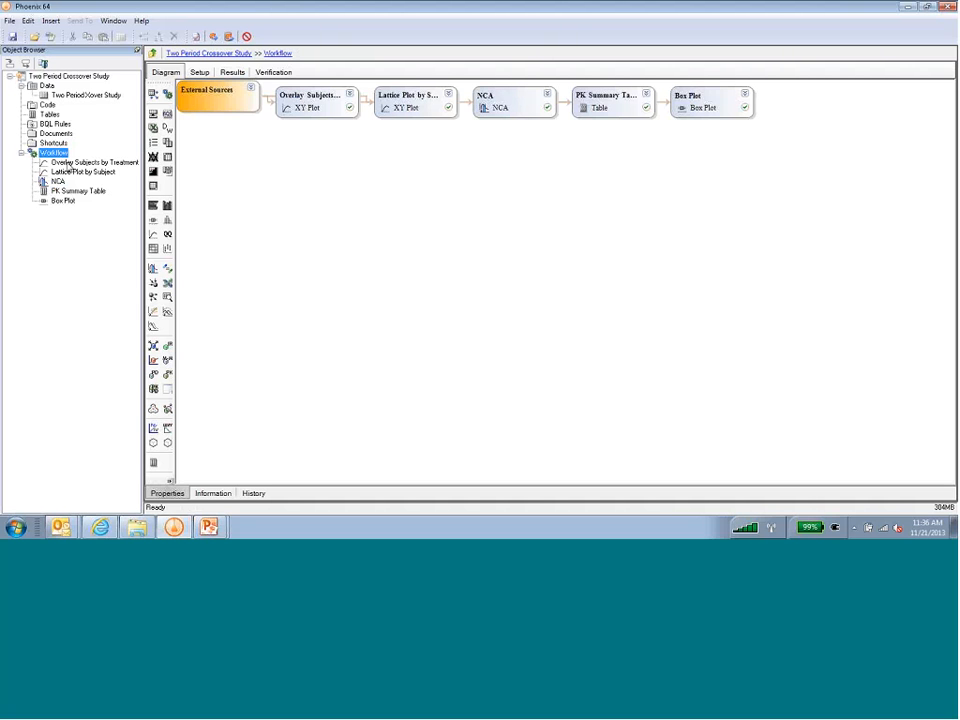
left_click(52, 155)
type("PK Analysis")
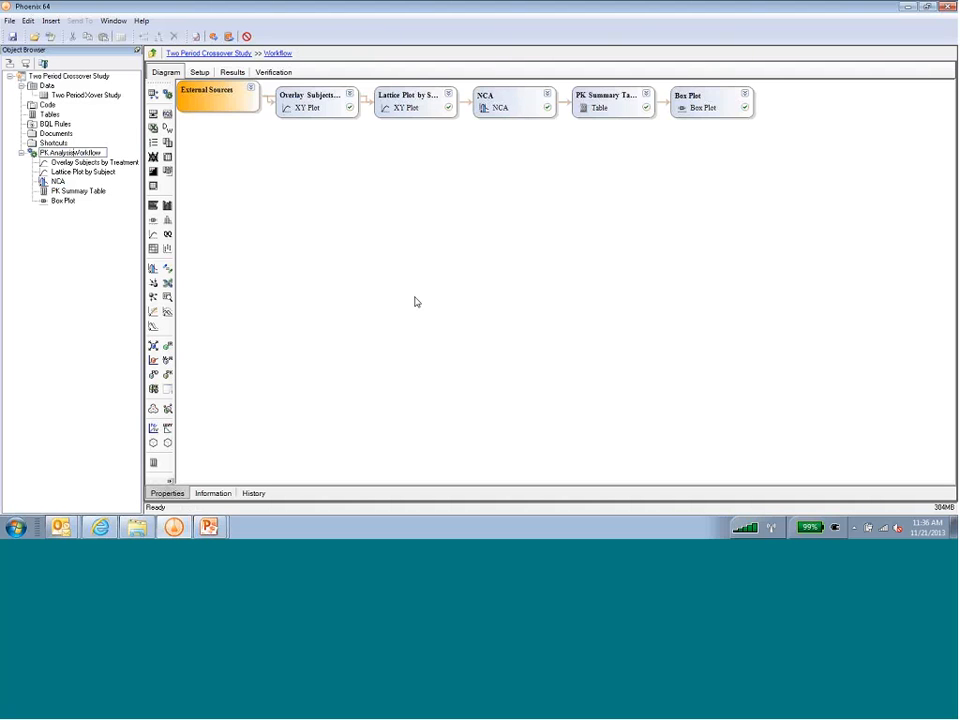
key("Return")
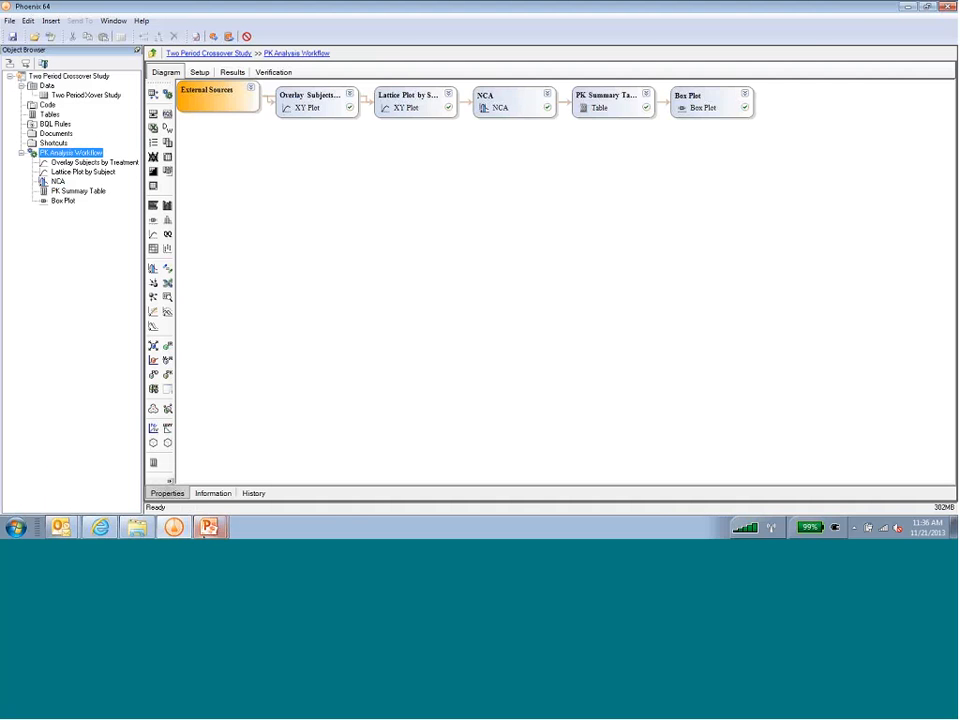
Step: Switch to the PowerPoint presentation and view the slides on sources, data links and templates
left_click(205, 527)
left_click(188, 505)
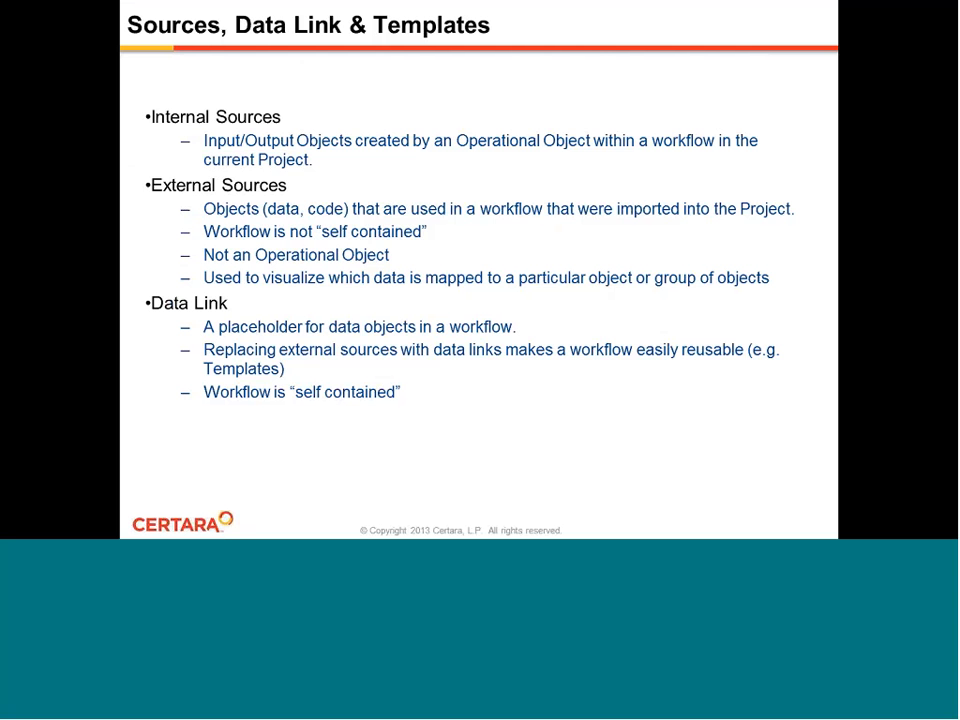
left_click(261, 282)
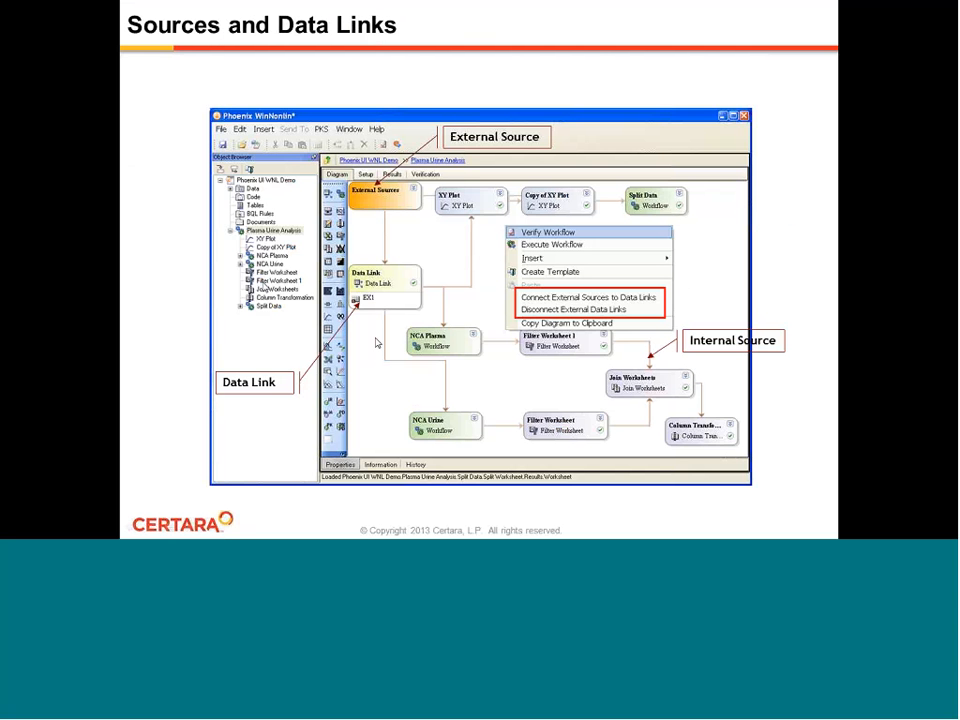
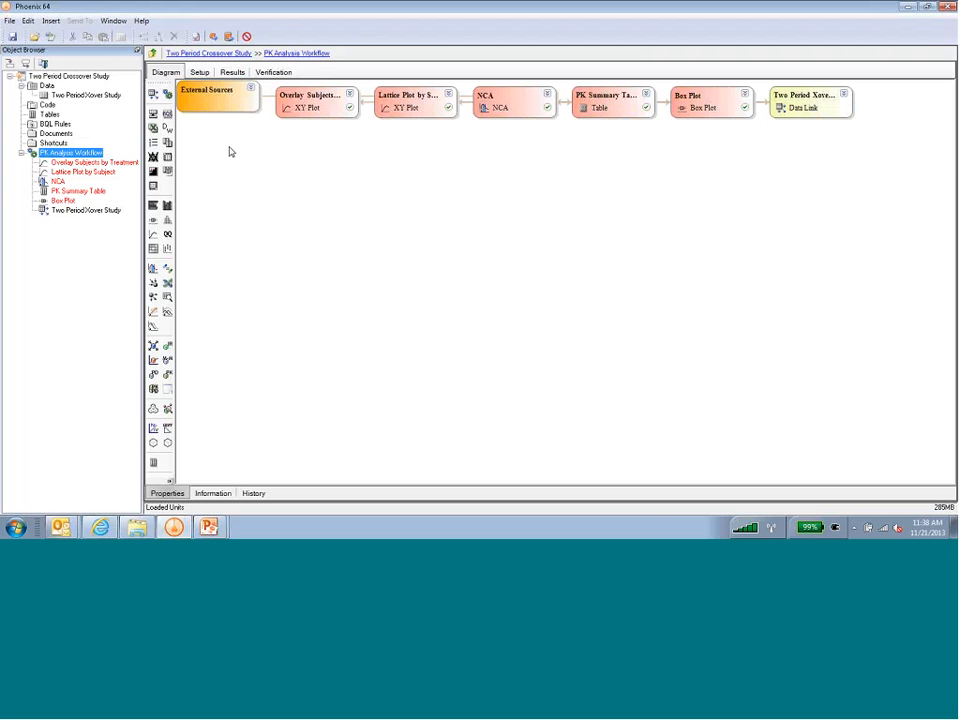
Step: Execute the PK Analysis Workflow and review its box, lattice, NCA observed versus predicted and overlay plots
left_click(215, 39)
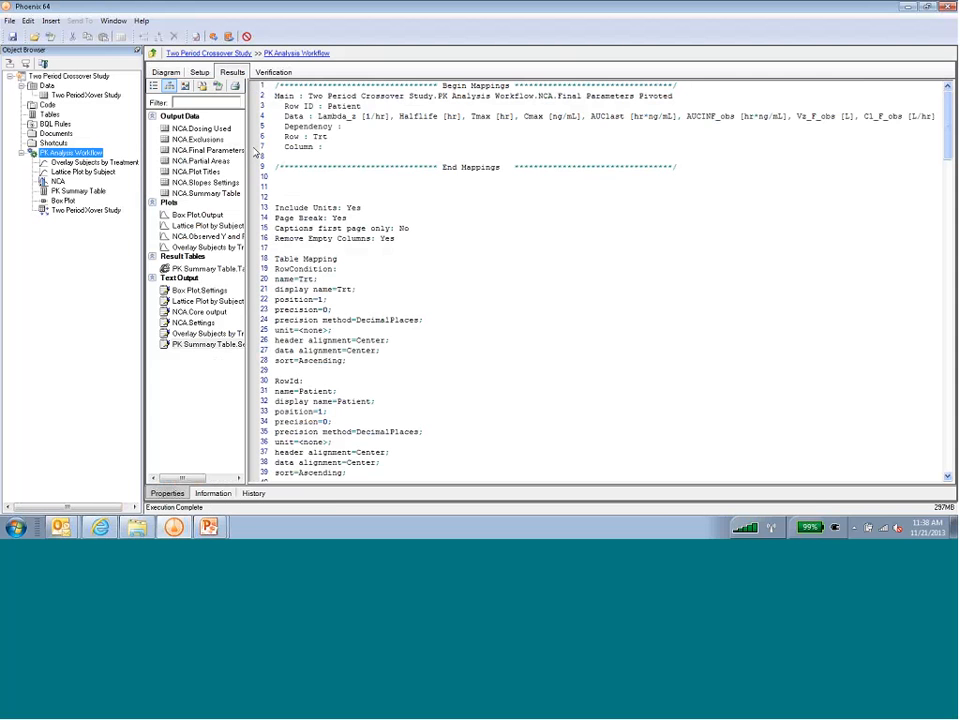
left_click(198, 215)
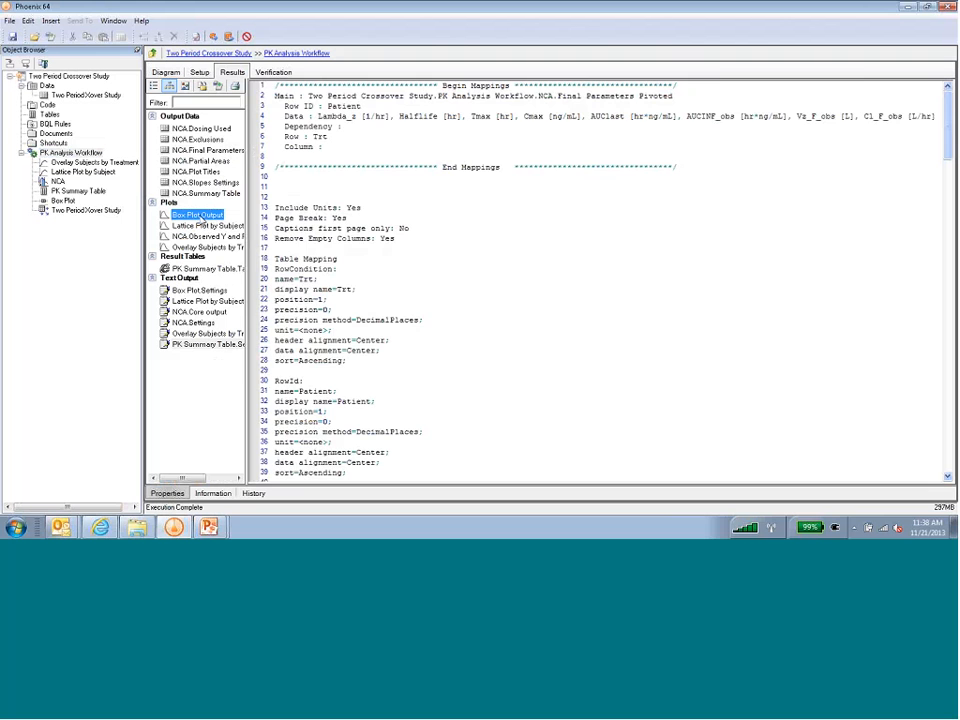
left_click(200, 226)
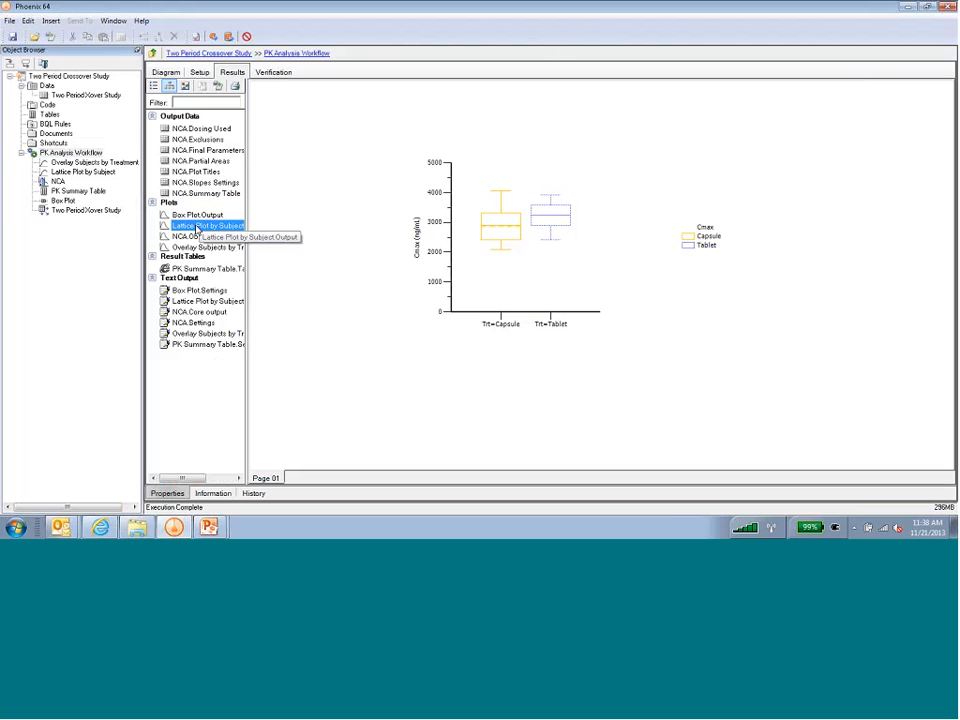
left_click(195, 237)
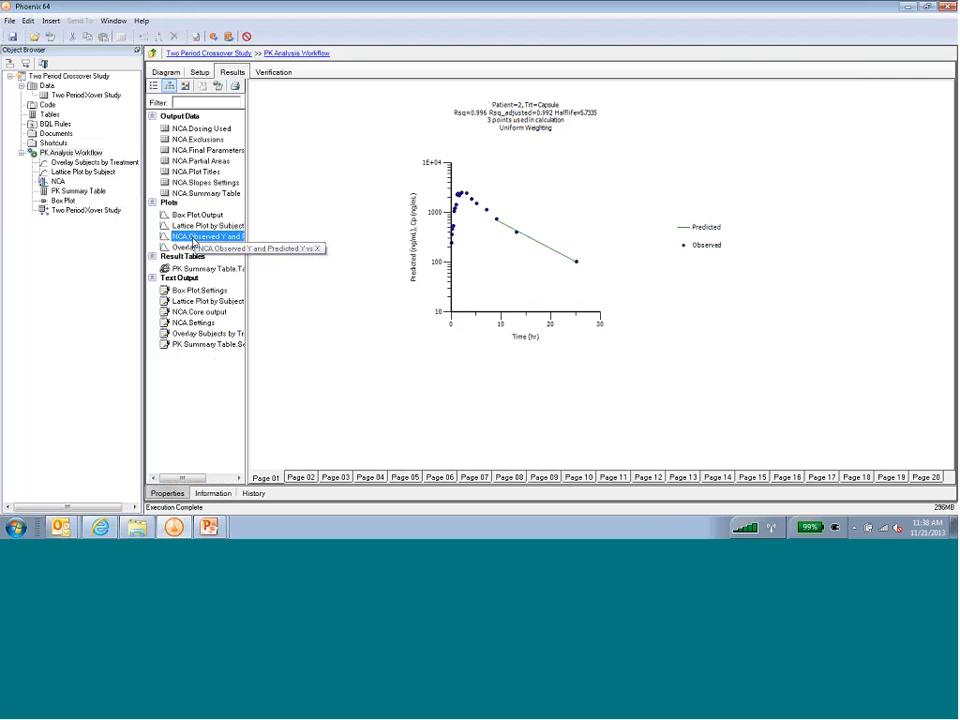
left_click(189, 247)
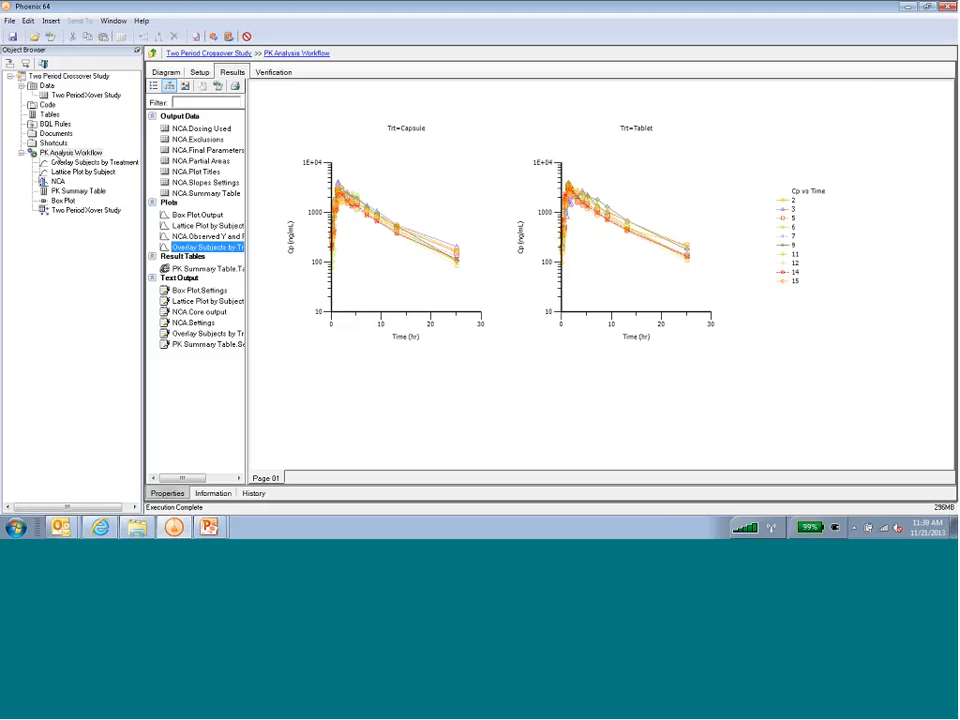
Step: Export the PK Analysis Workflow to the Webinar folder as the Phoenix Template PK Analysis Workflow.wnlt
left_click(38, 153)
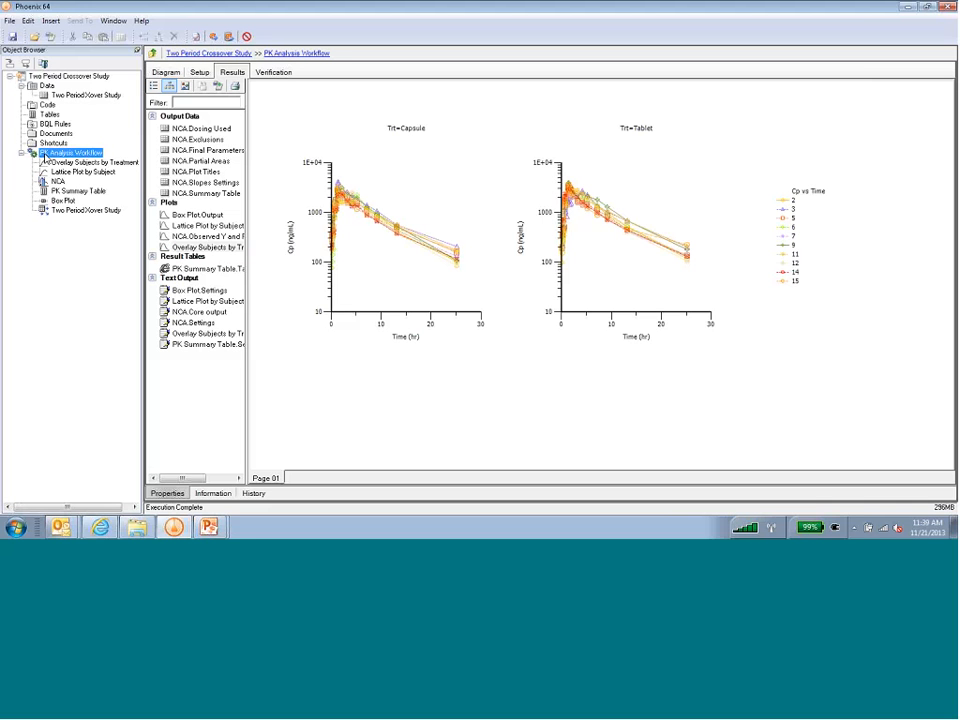
left_click(38, 154)
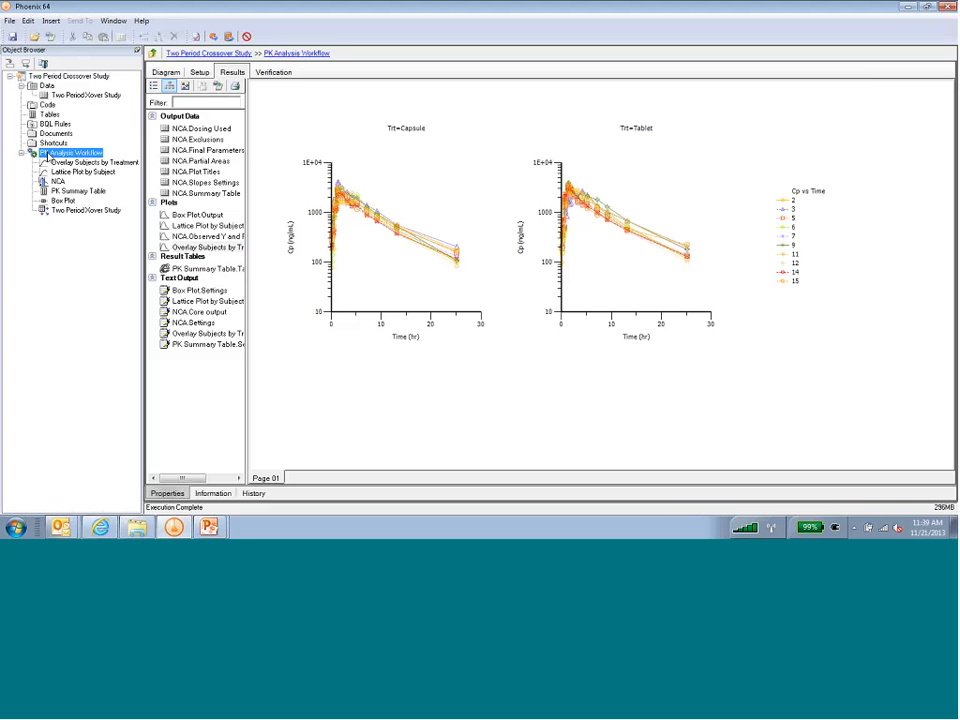
right_click(50, 153)
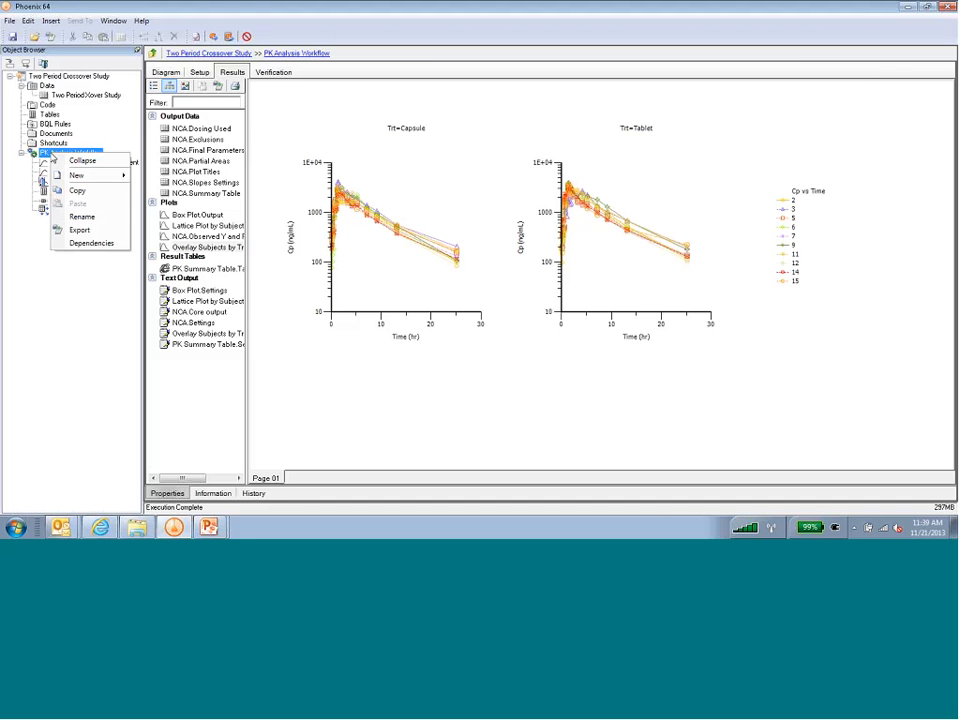
left_click(90, 233)
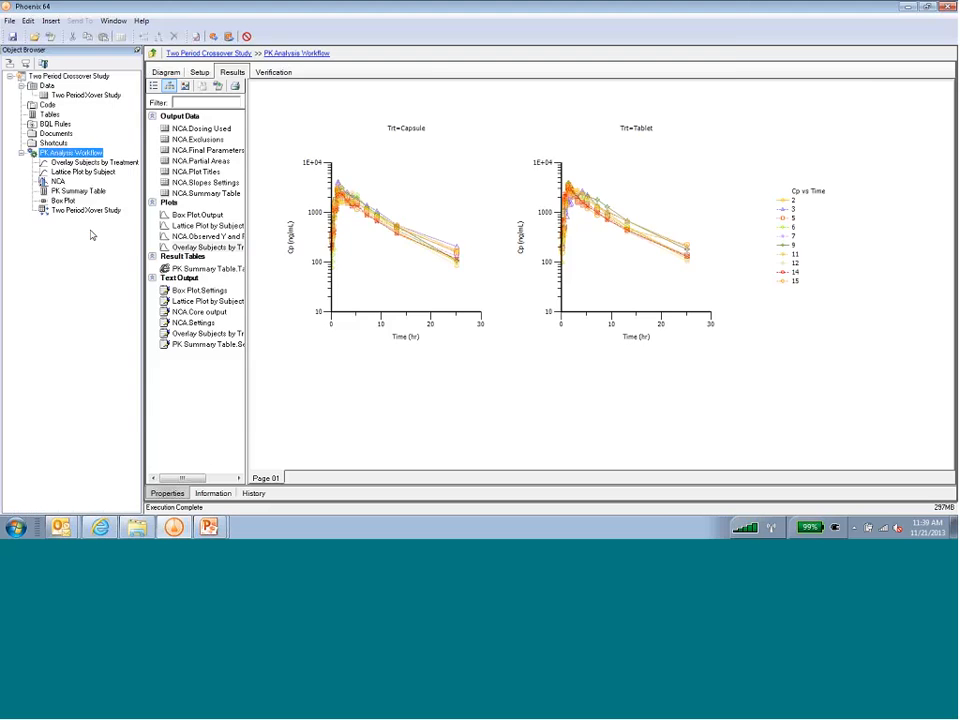
left_click(182, 385)
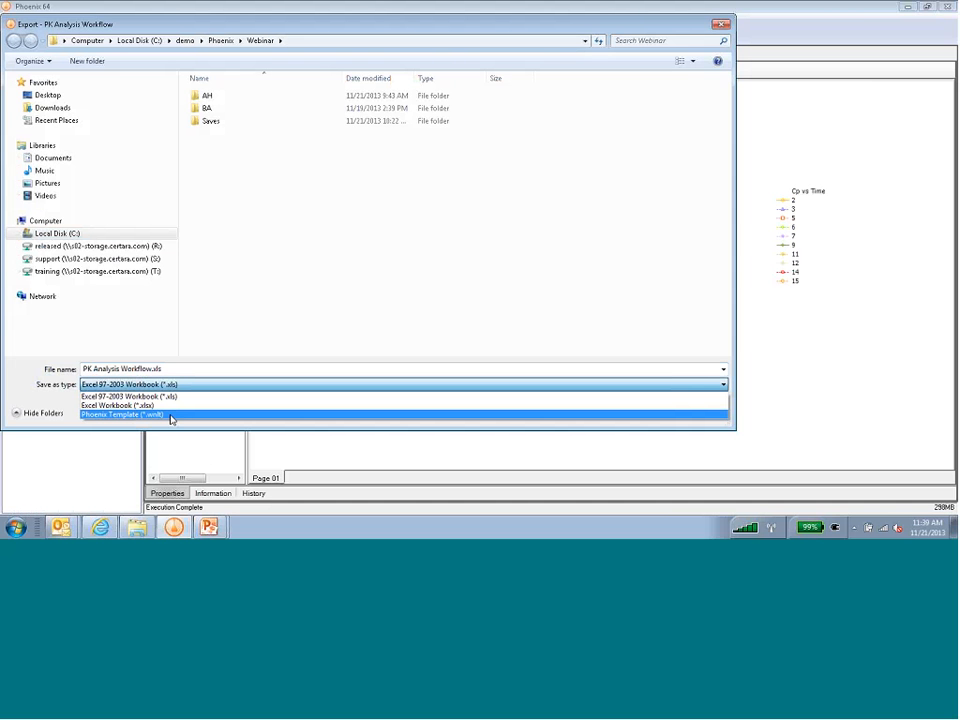
left_click(171, 415)
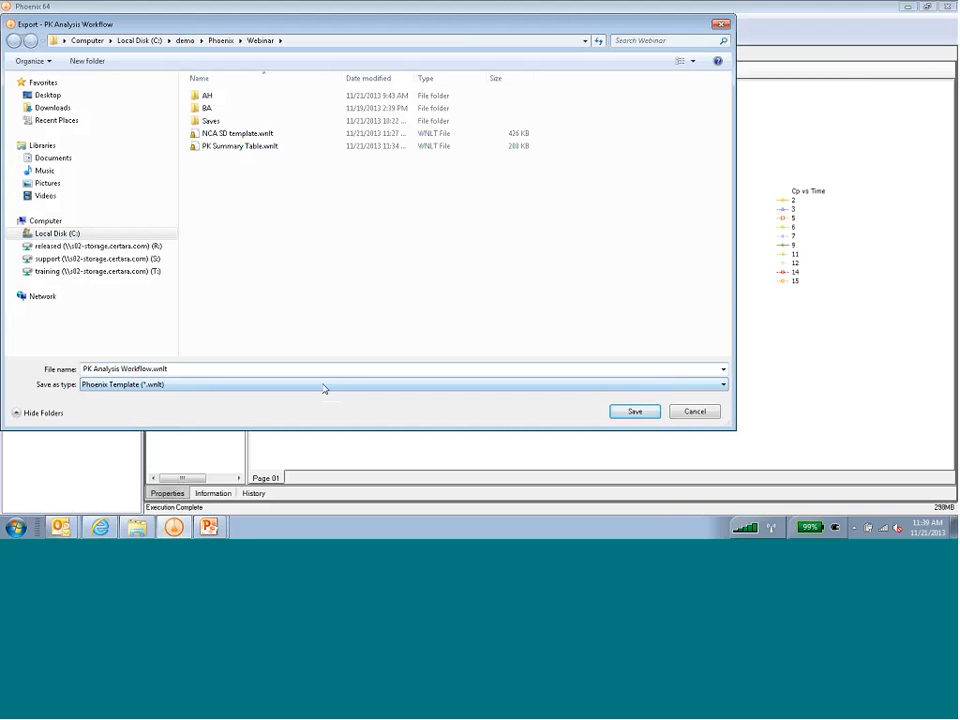
left_click(634, 412)
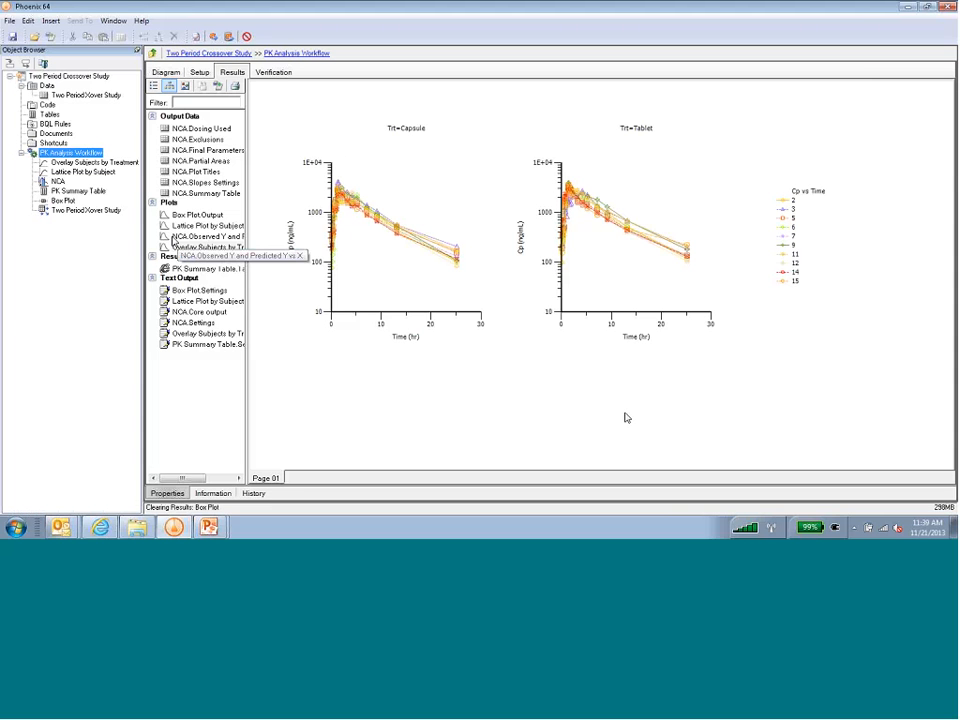
Step: Close the Two Period Crossover Study project without saving its changes
left_click(10, 21)
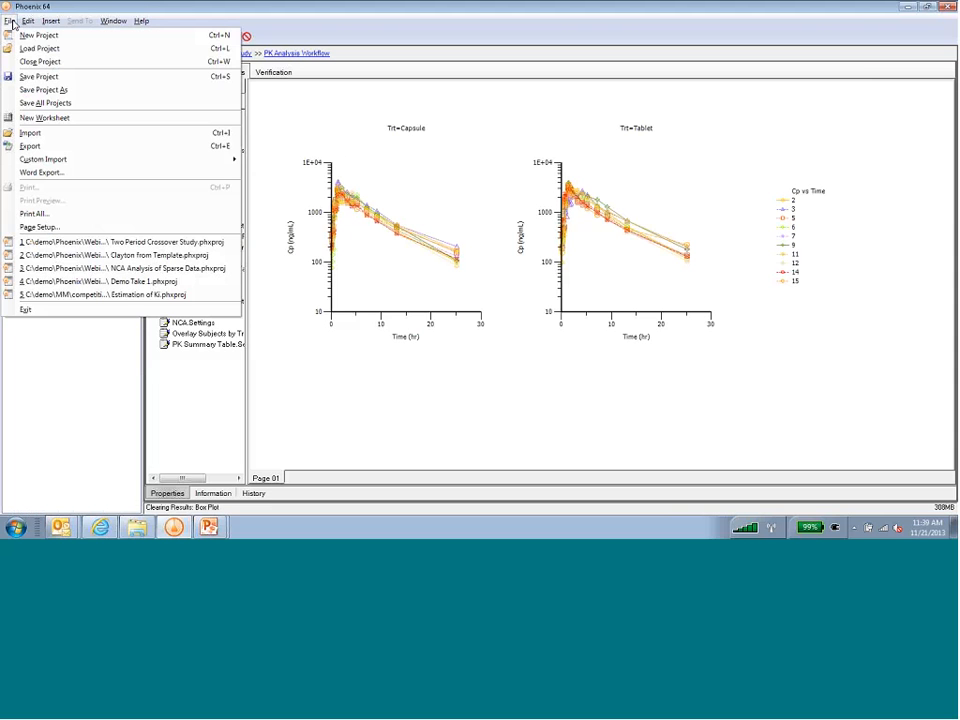
left_click(31, 62)
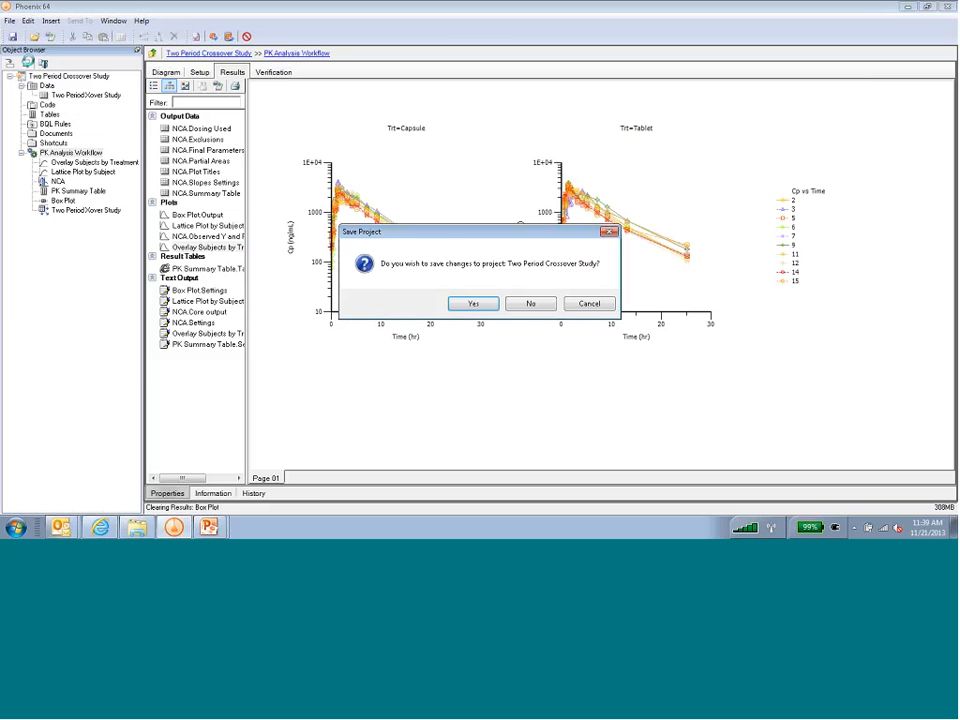
left_click(531, 304)
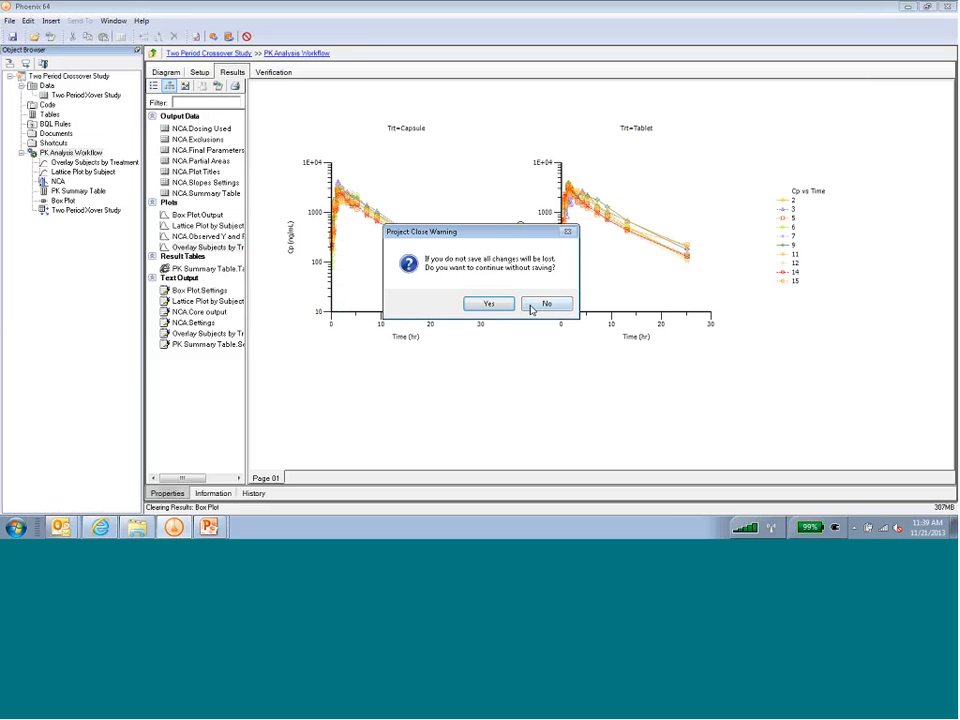
left_click(489, 304)
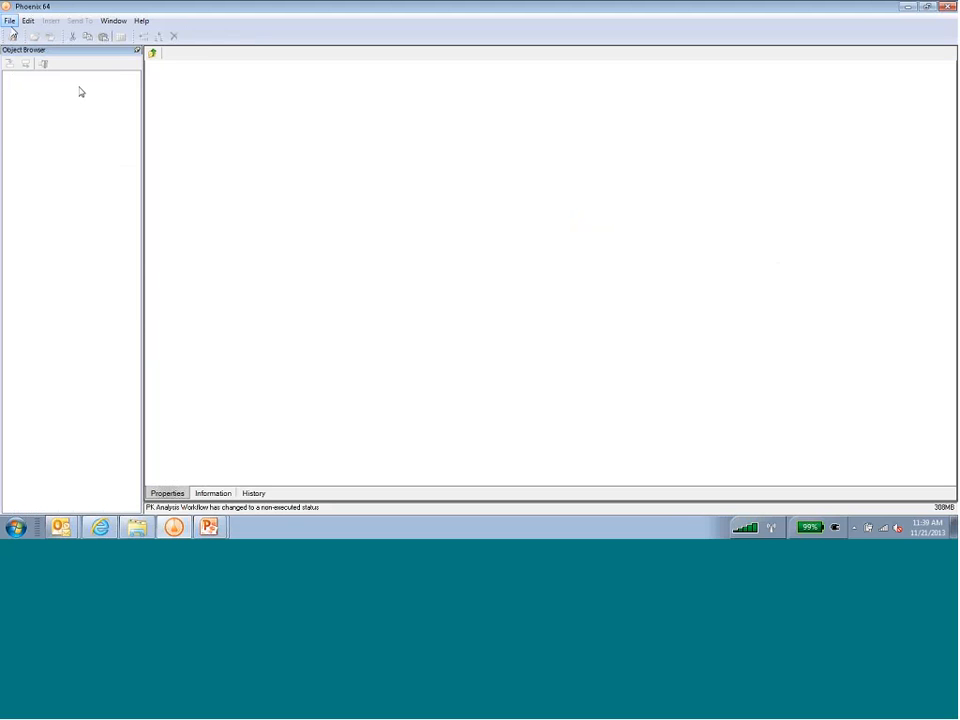
Step: Create a new project named Clayton from Crossover Template
left_click(9, 21)
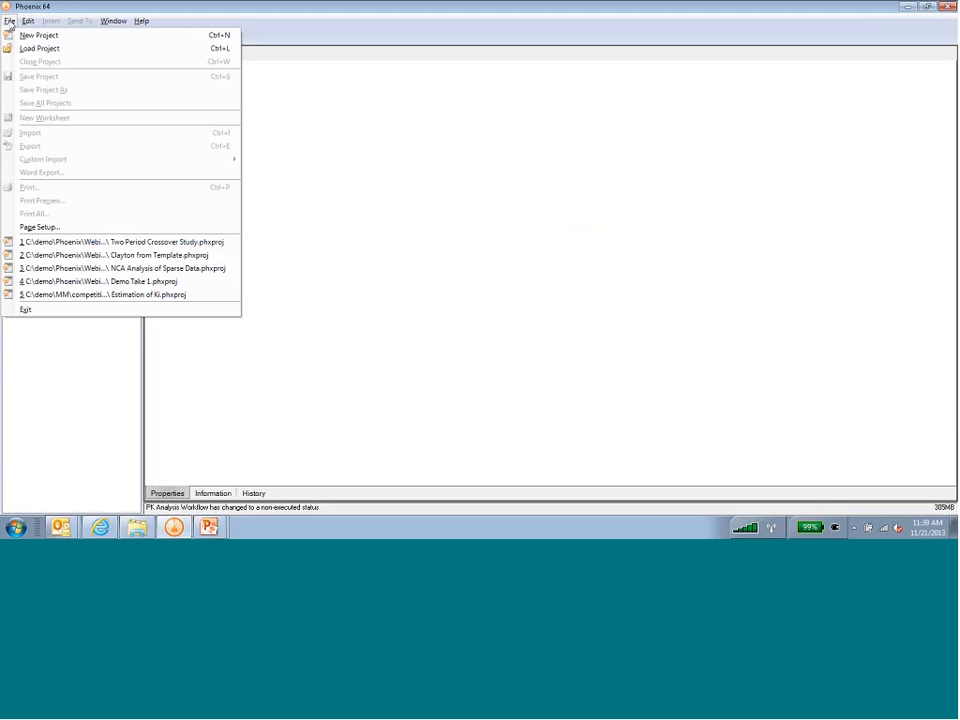
left_click(25, 38)
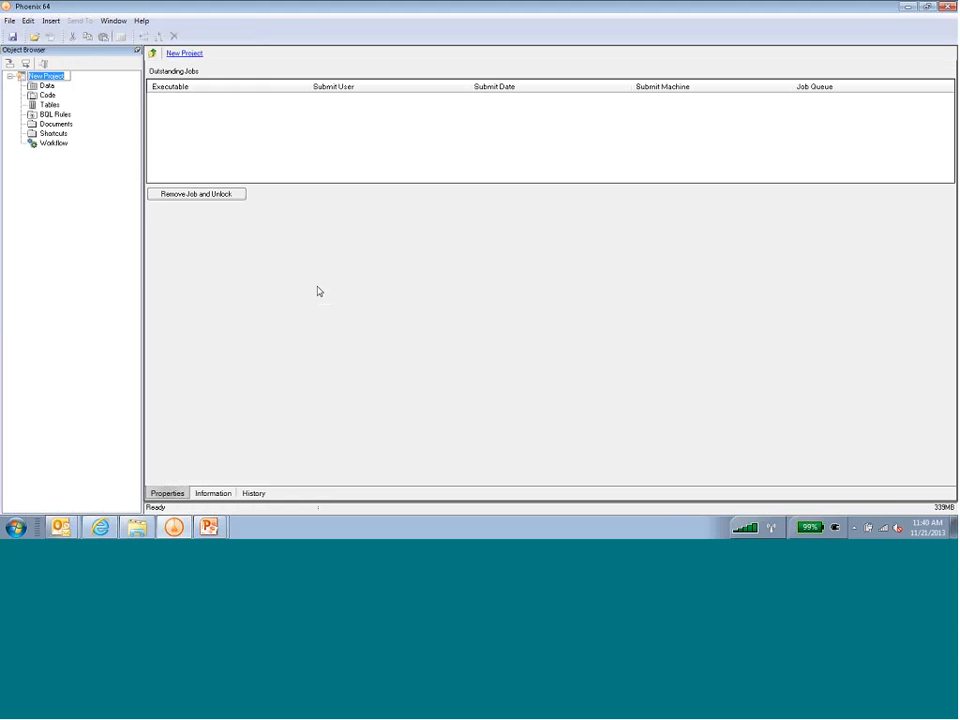
type("C")
type("lie")
type("ton E")
type("rom Cro")
type("ssover T")
type("emplate")
key("Return")
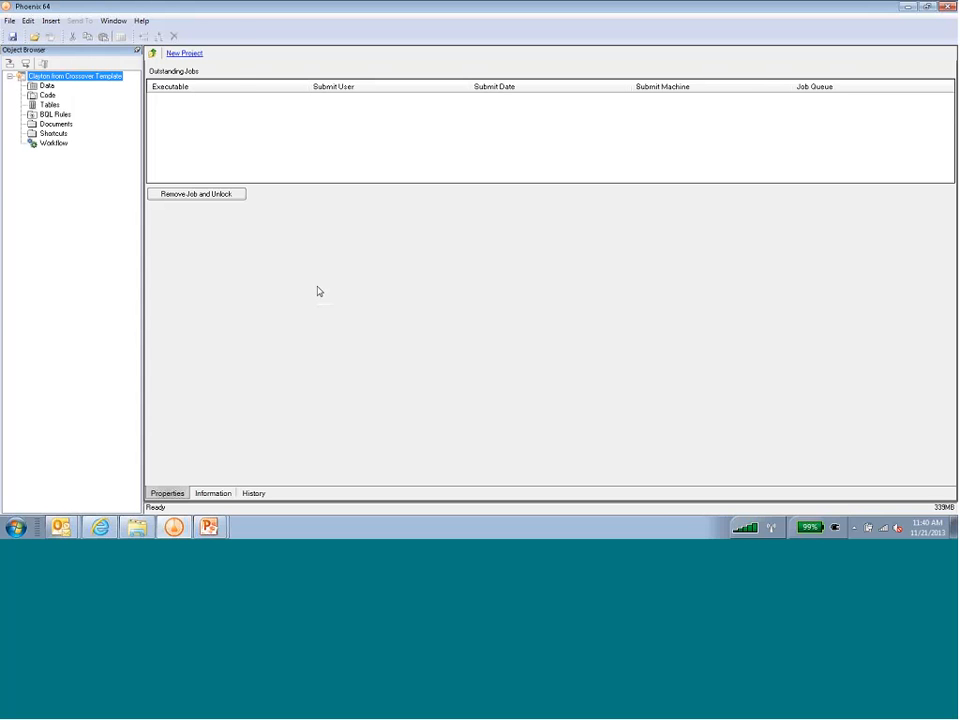
Step: Import Clayton.csv from the Webinar folder into the project with its units row recognised, and expand the Data folder
left_click(10, 20)
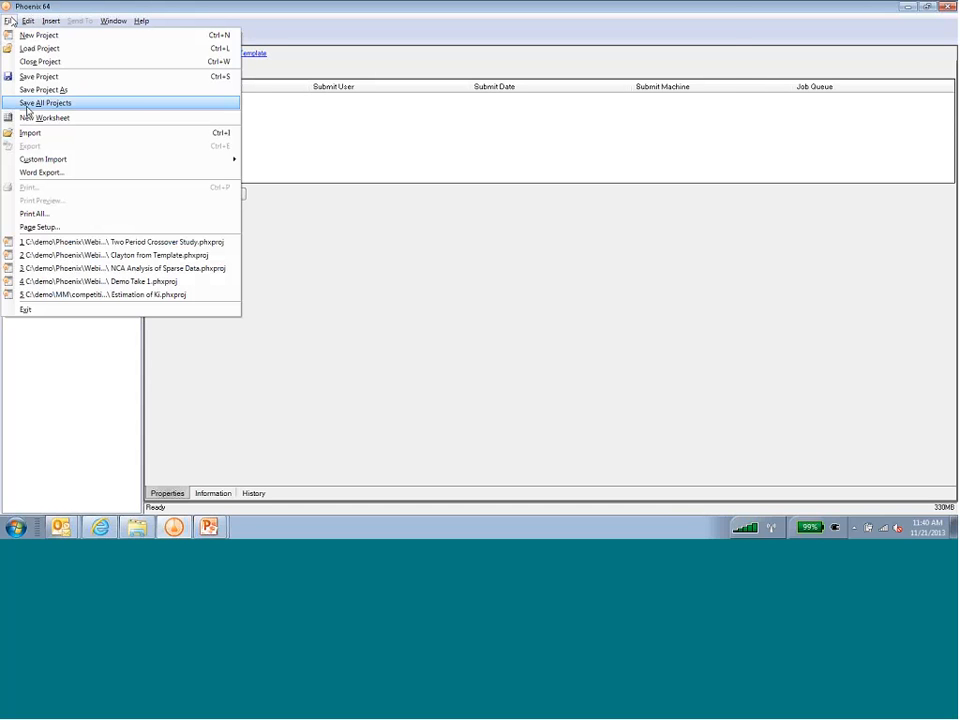
left_click(30, 132)
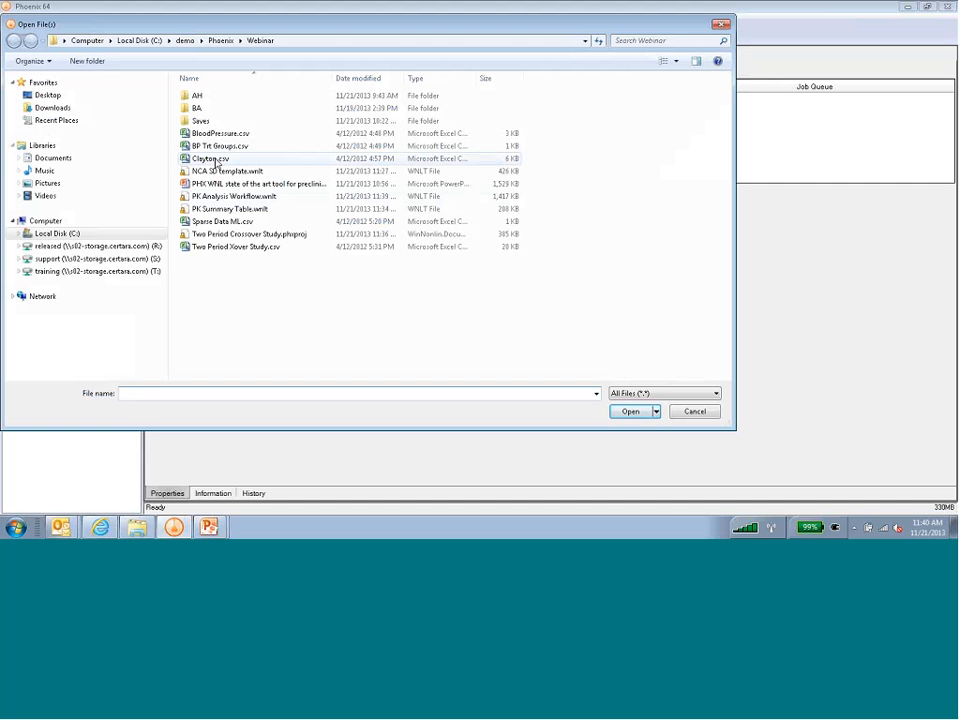
left_click(213, 159)
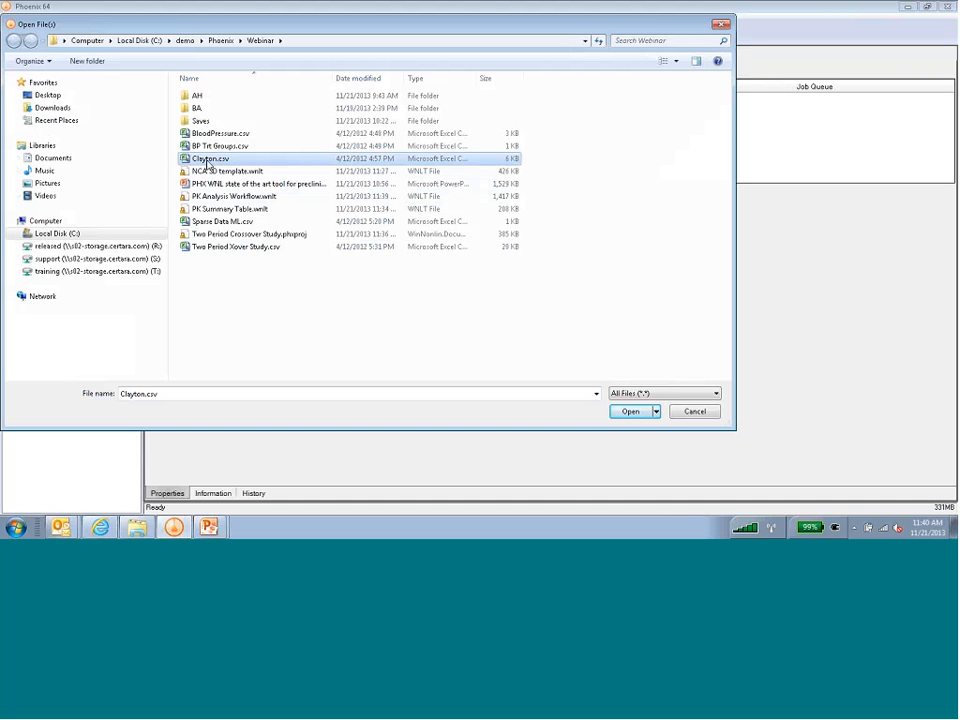
left_click(630, 412)
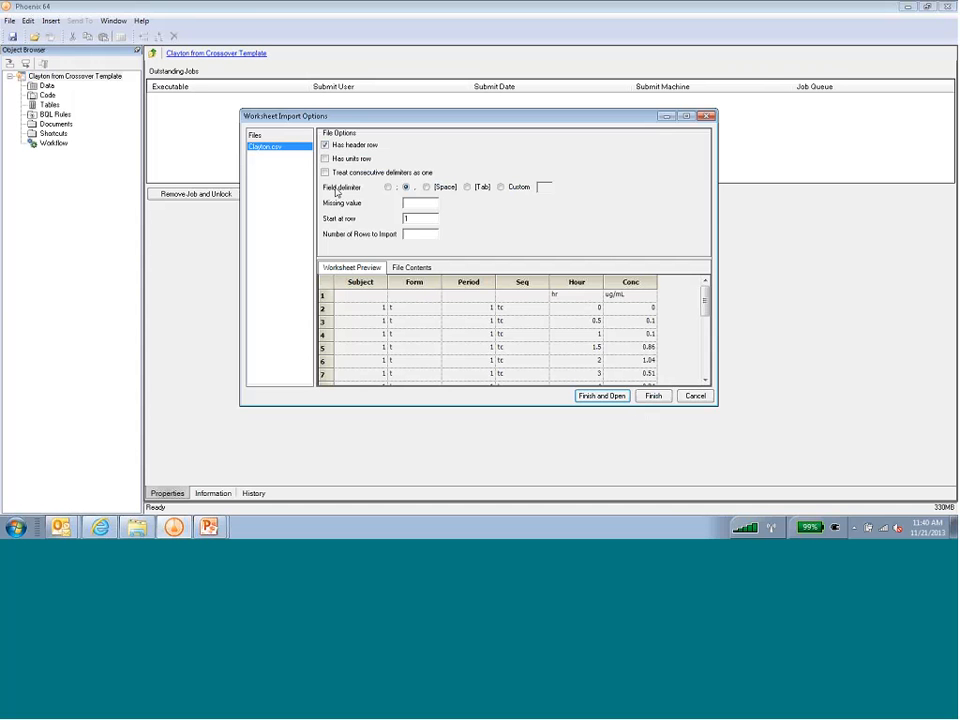
left_click(325, 159)
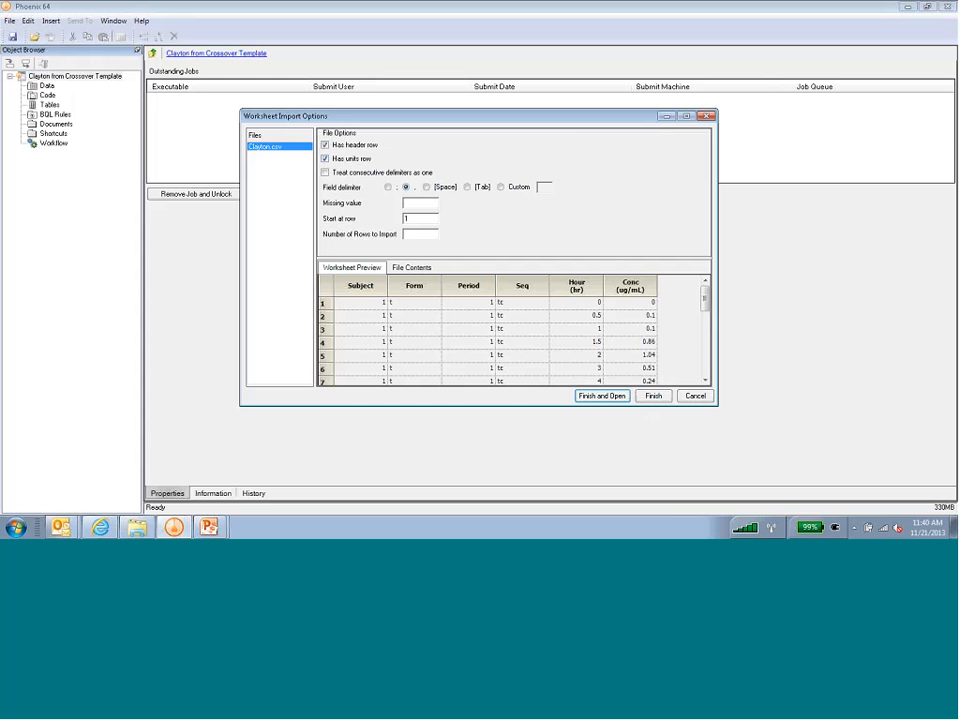
left_click(653, 396)
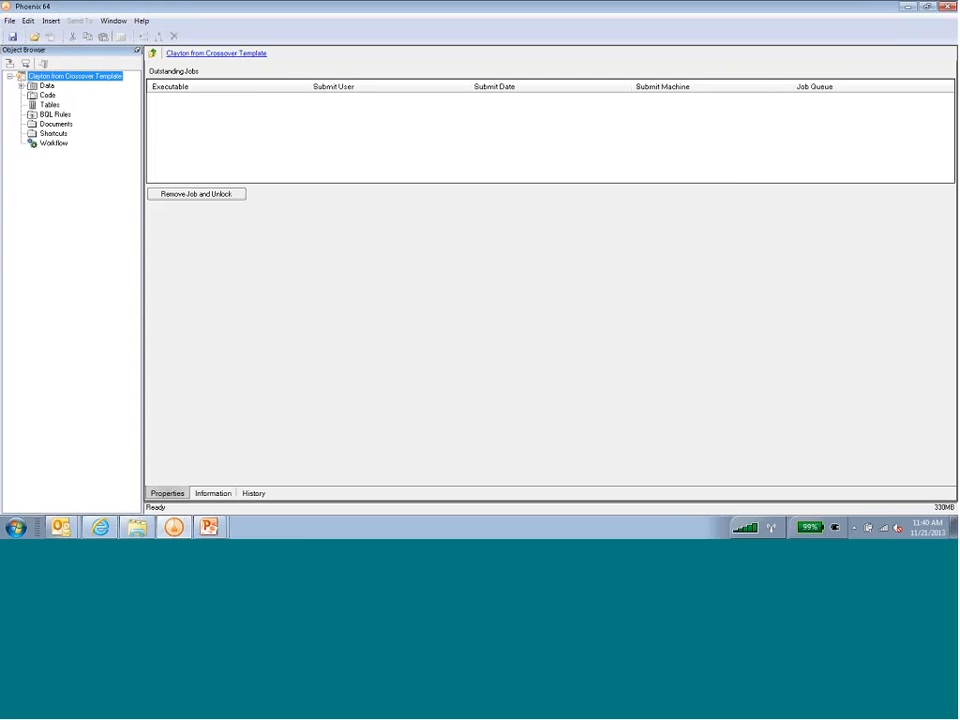
left_click(21, 86)
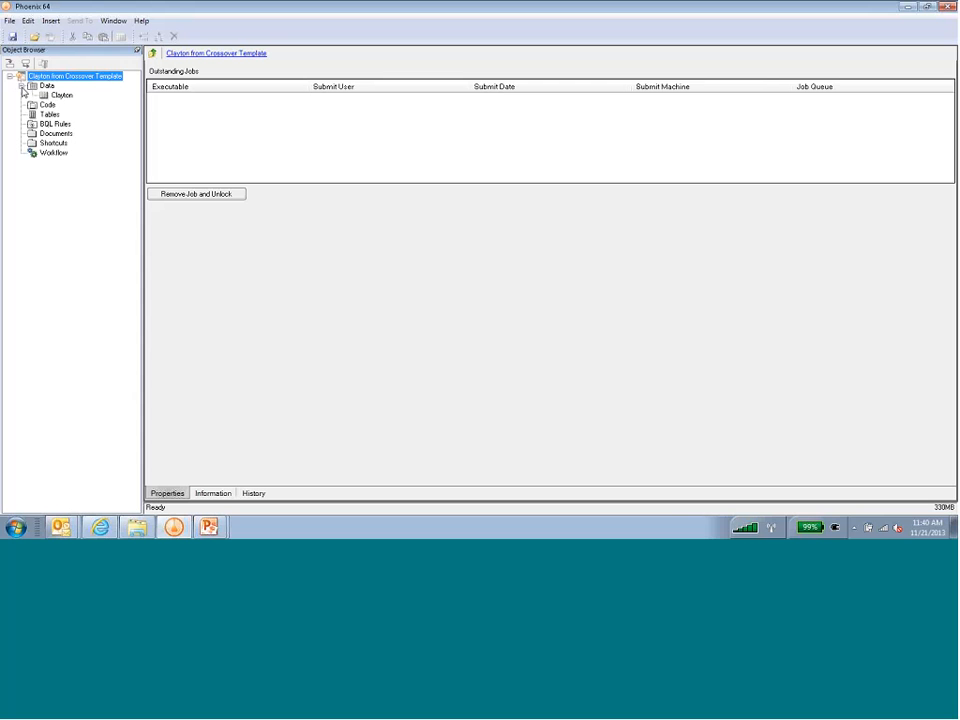
Step: Import the template PK Analysis Workflow.wnlt into the project and open the imported workflow's diagram
left_click(9, 21)
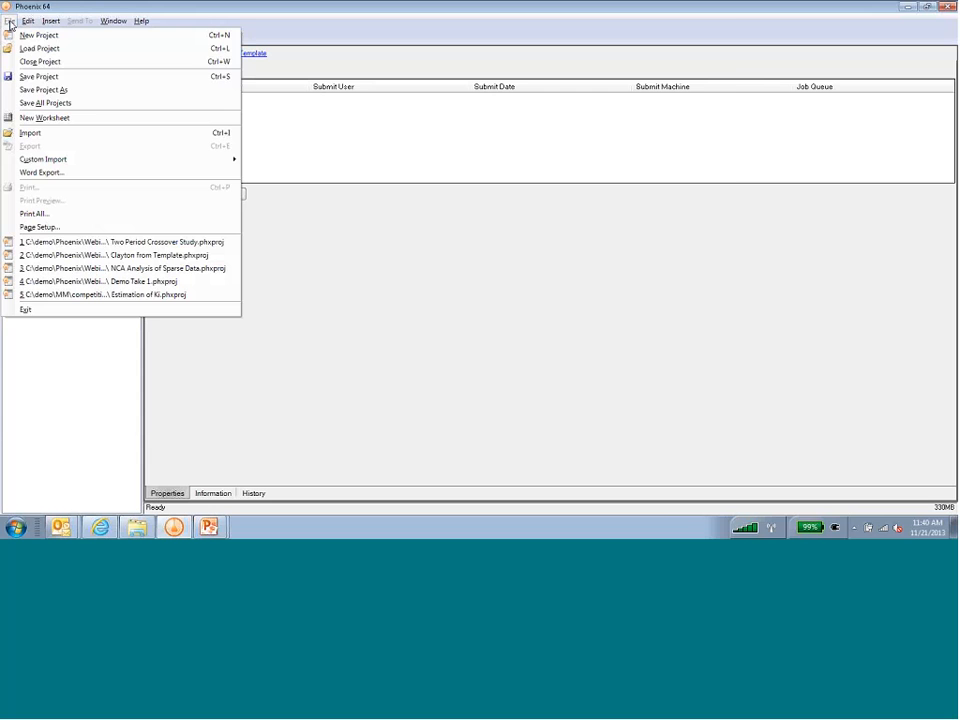
left_click(30, 132)
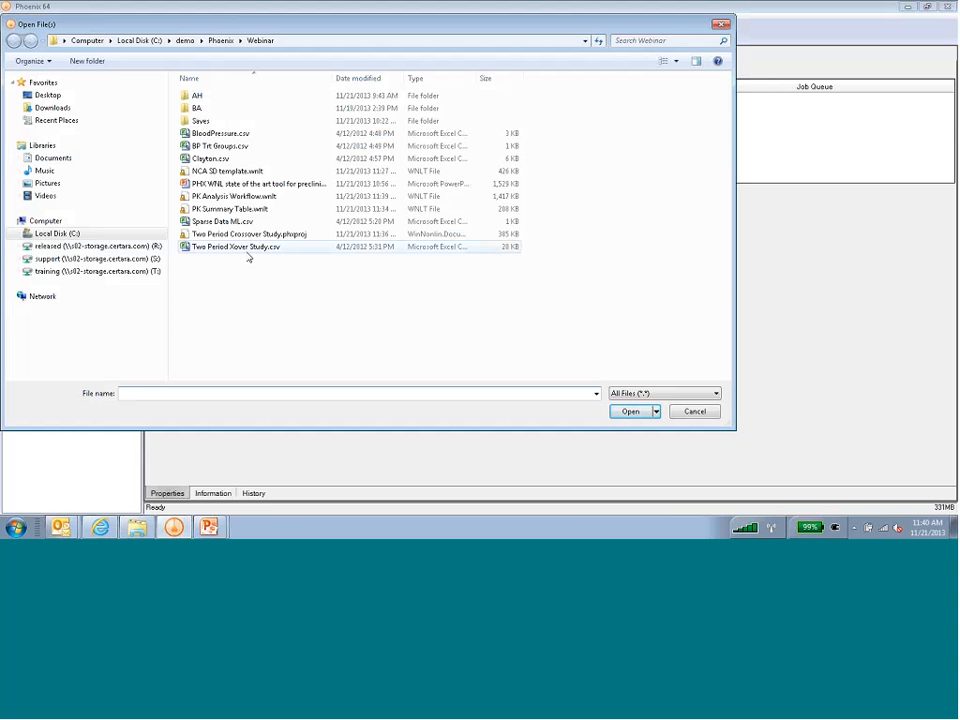
left_click(269, 198)
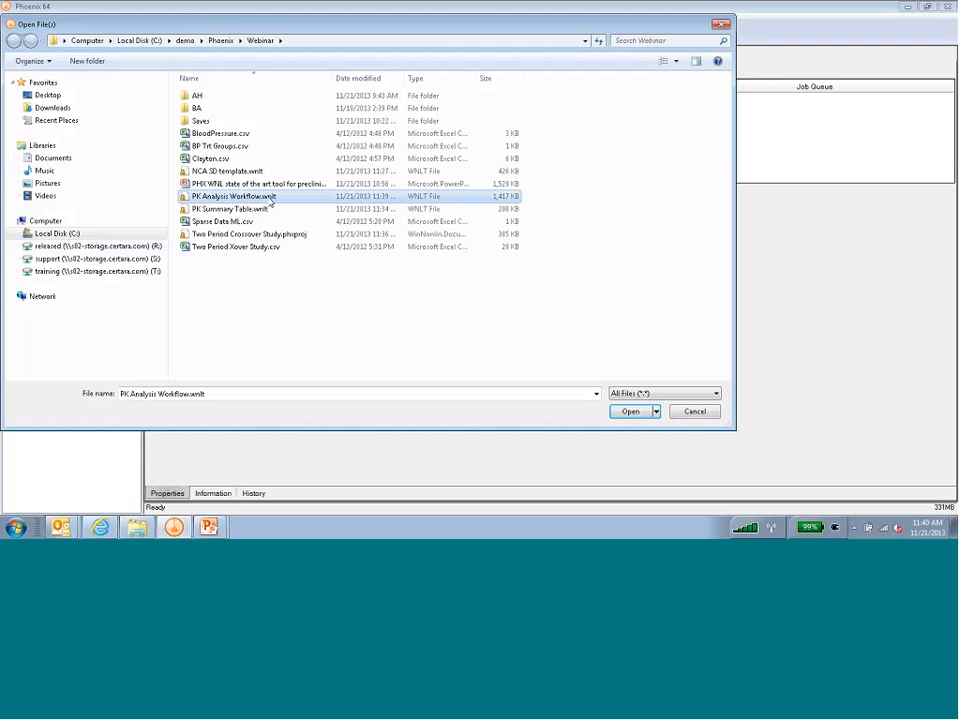
left_click(630, 411)
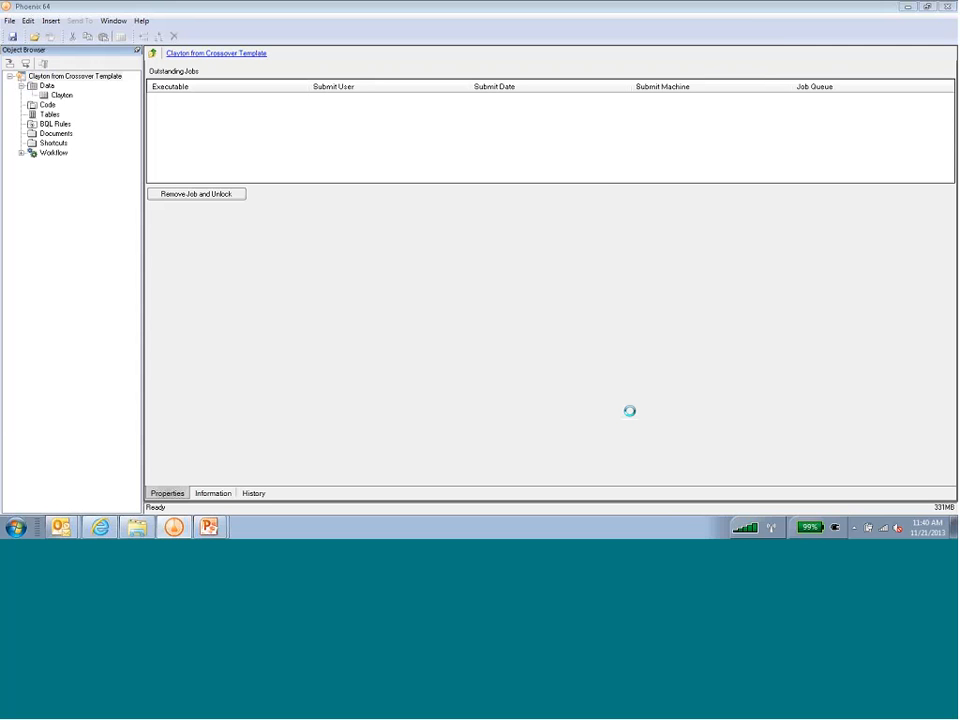
left_click(21, 153)
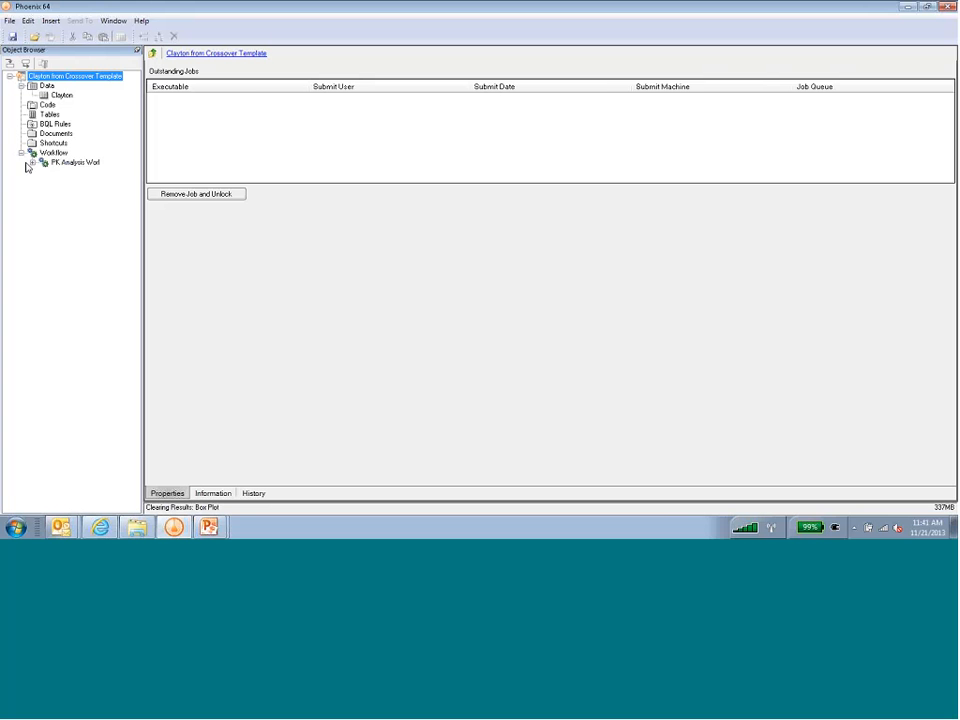
left_click(32, 162)
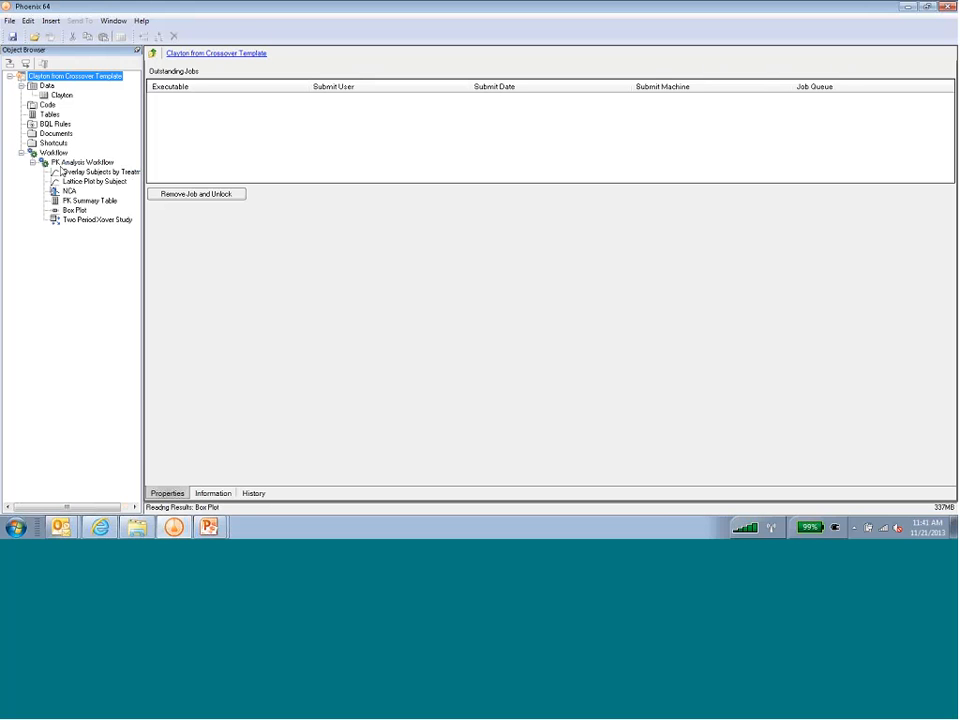
left_click(78, 163)
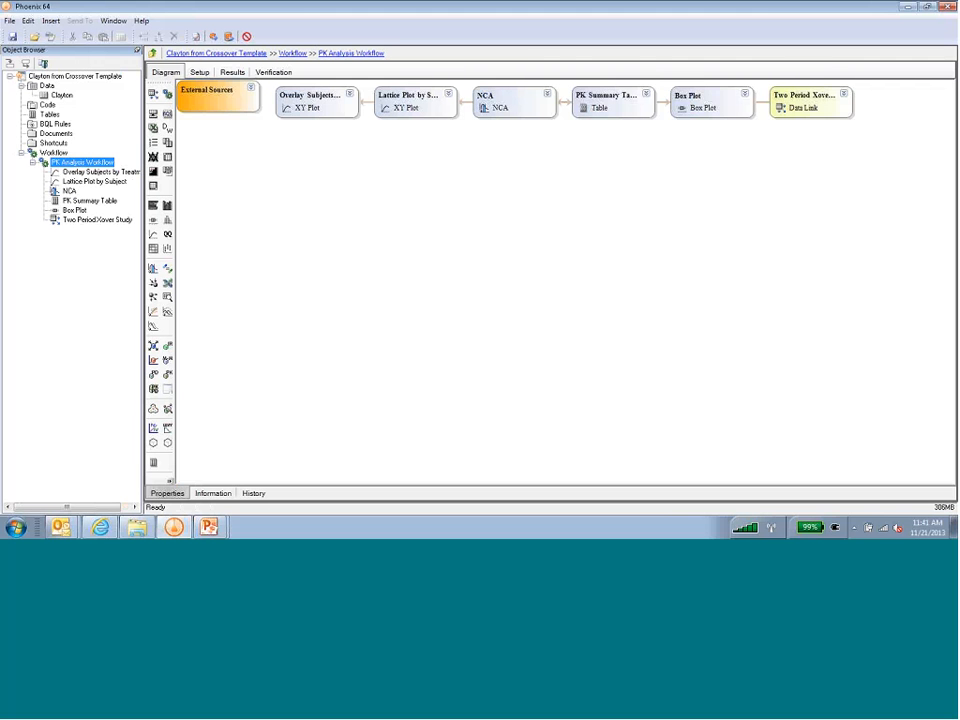
Step: Map the Clayton worksheet into the Two Period Xover Study data link with Subject as Patient, Form as Trt, Hour as Time, Conc as Cp, and execute it
left_click(93, 220)
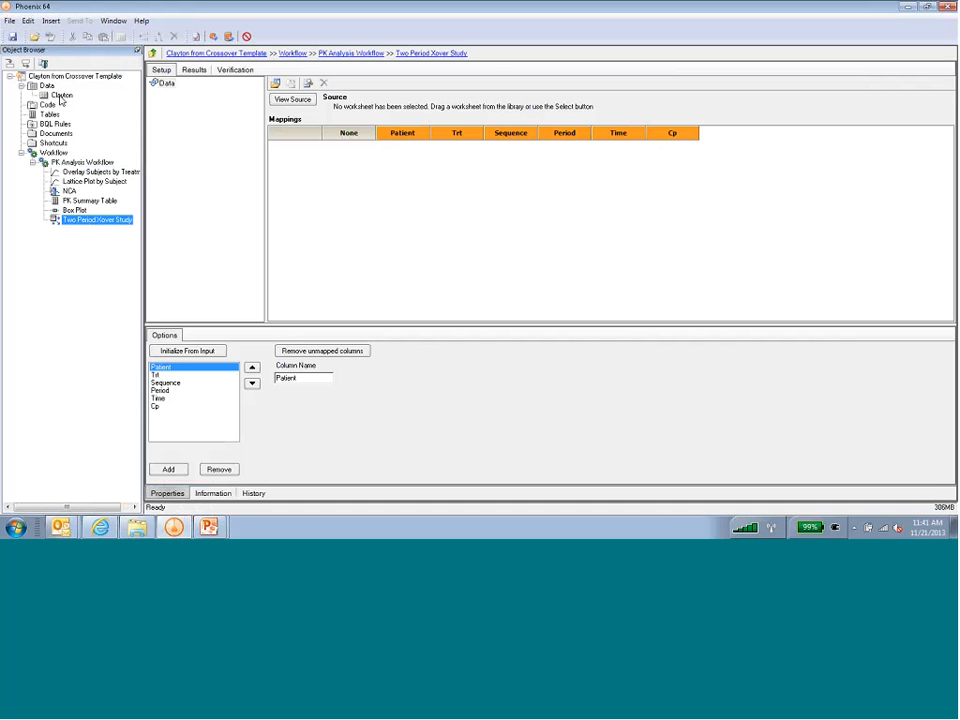
left_click_drag(62, 95, 326, 168)
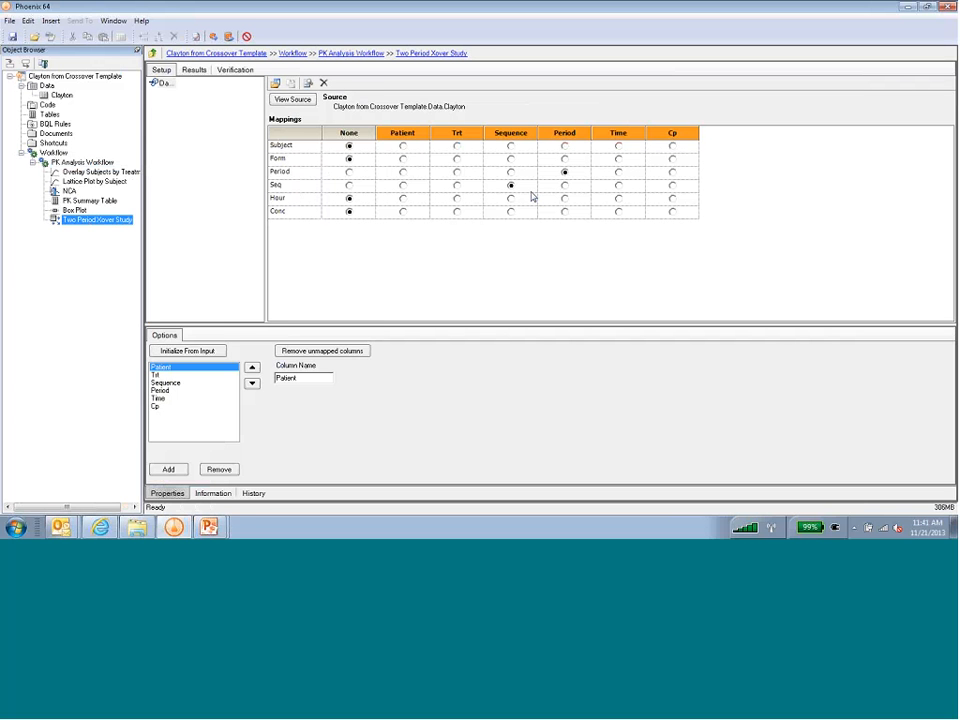
left_click(403, 146)
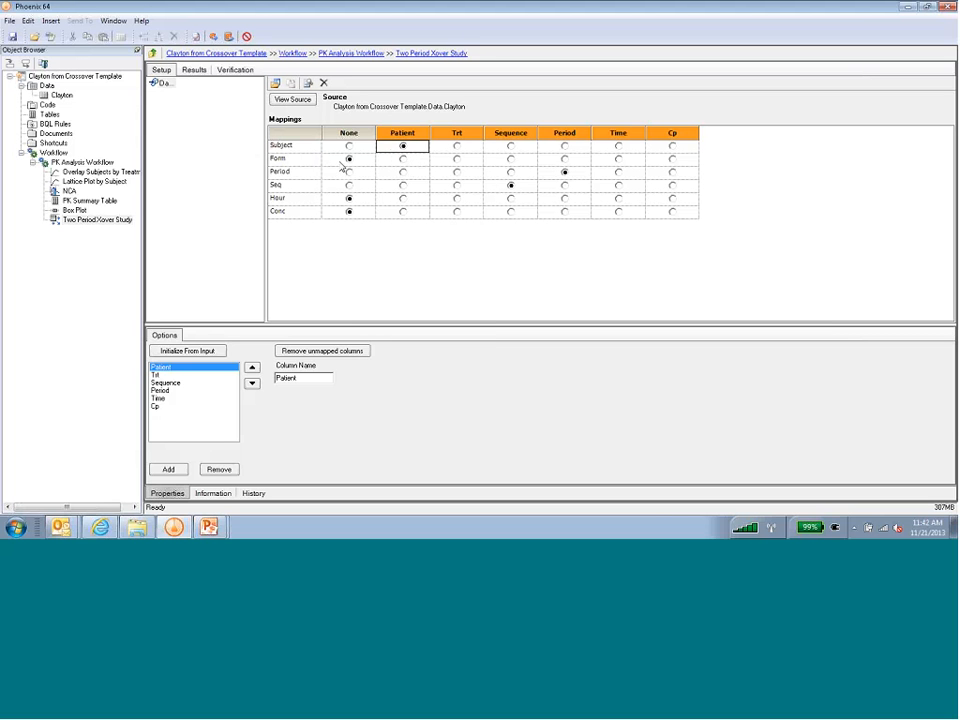
left_click(458, 160)
left_click(457, 160)
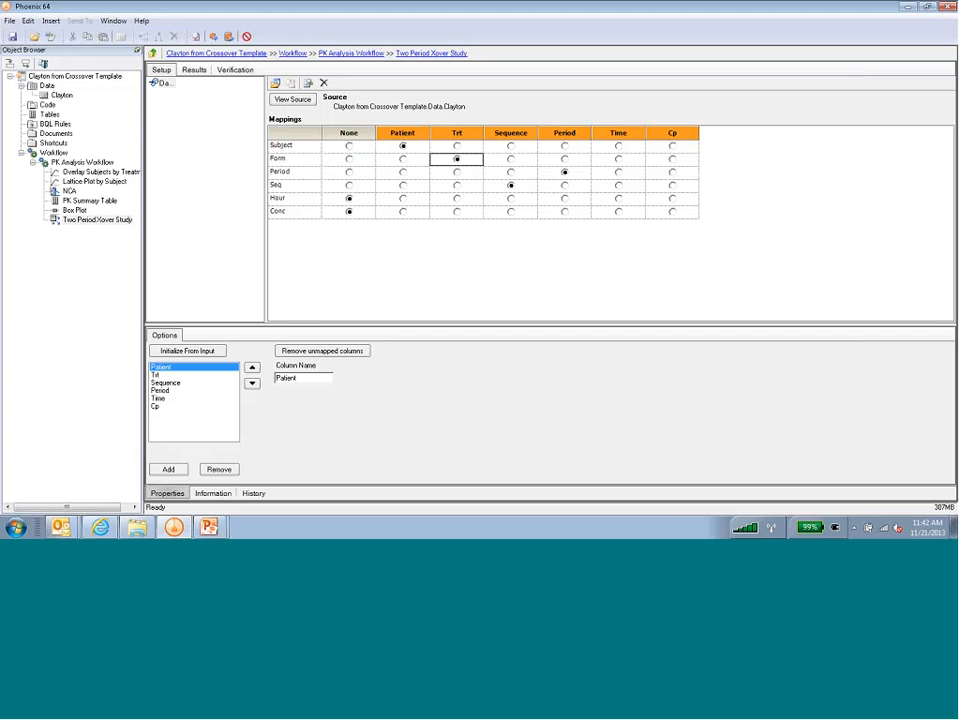
left_click(618, 198)
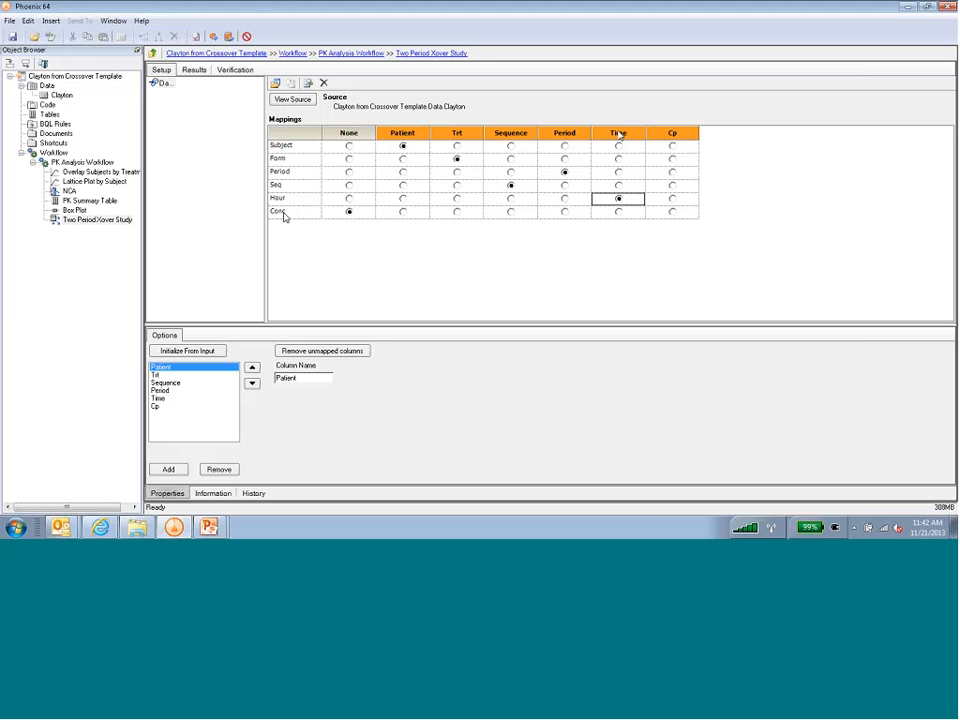
left_click(686, 211)
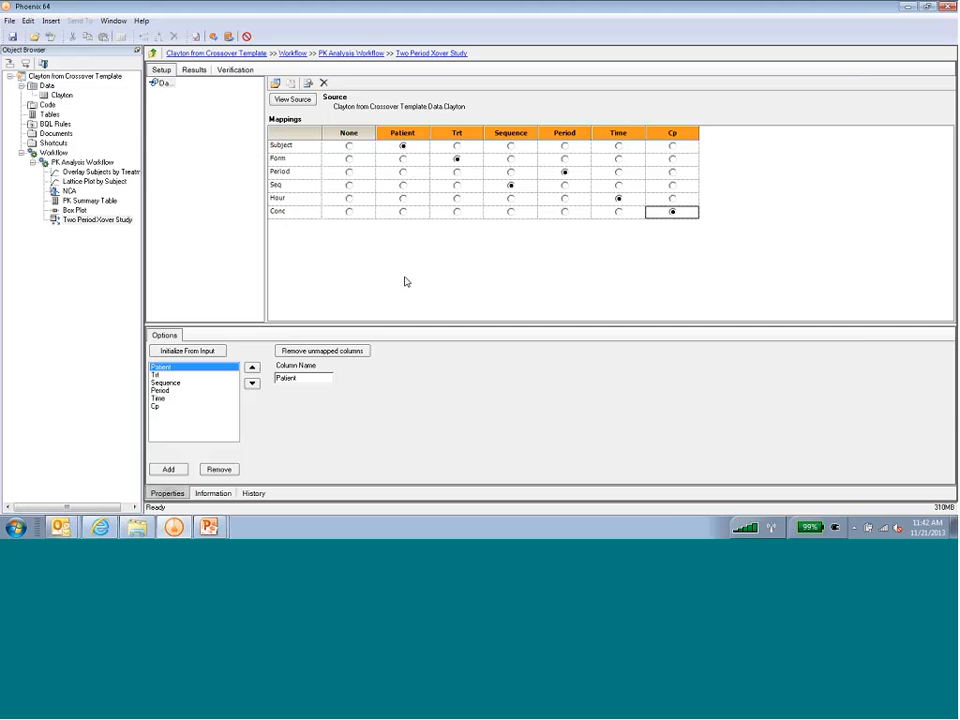
left_click(213, 36)
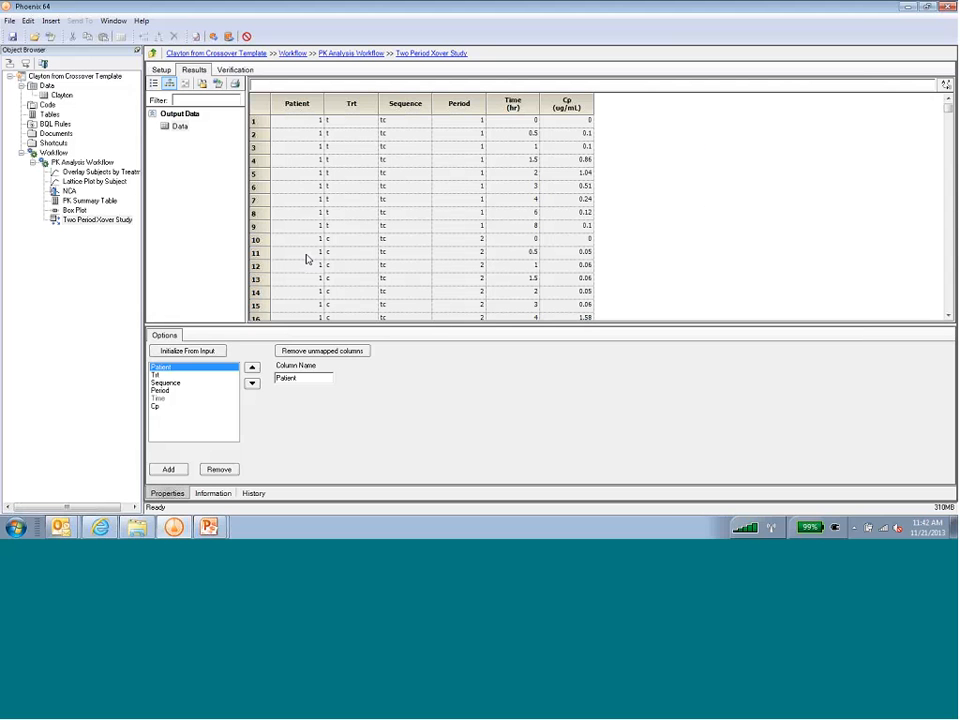
Step: Execute the whole PK Analysis Workflow on the Clayton data and widen the results list to show the full output names
left_click(80, 163)
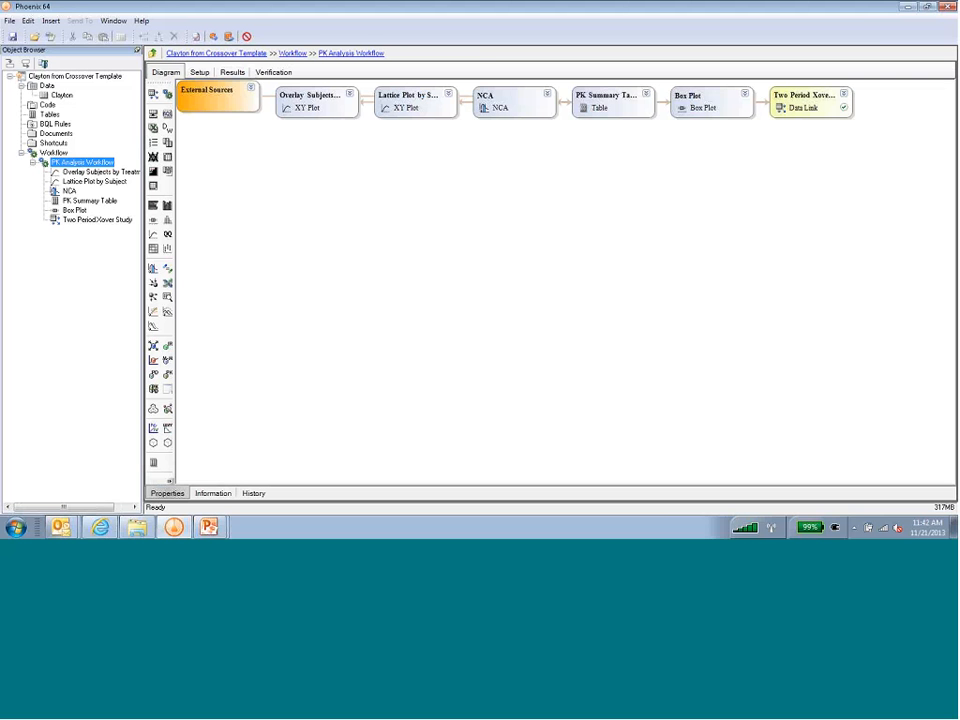
left_click(213, 38)
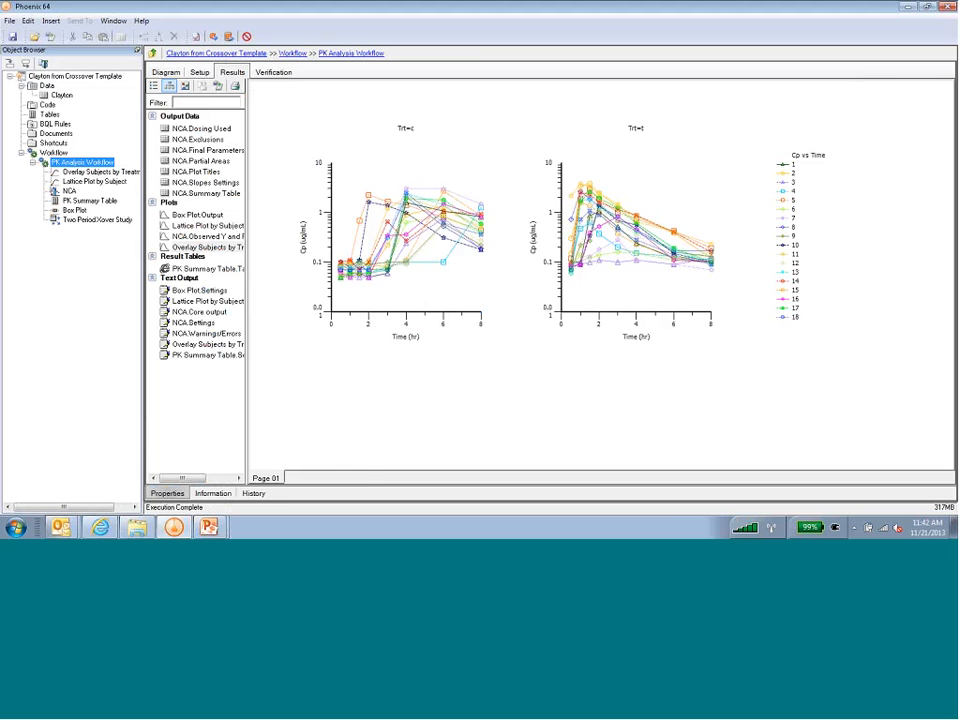
left_click_drag(251, 185, 331, 193)
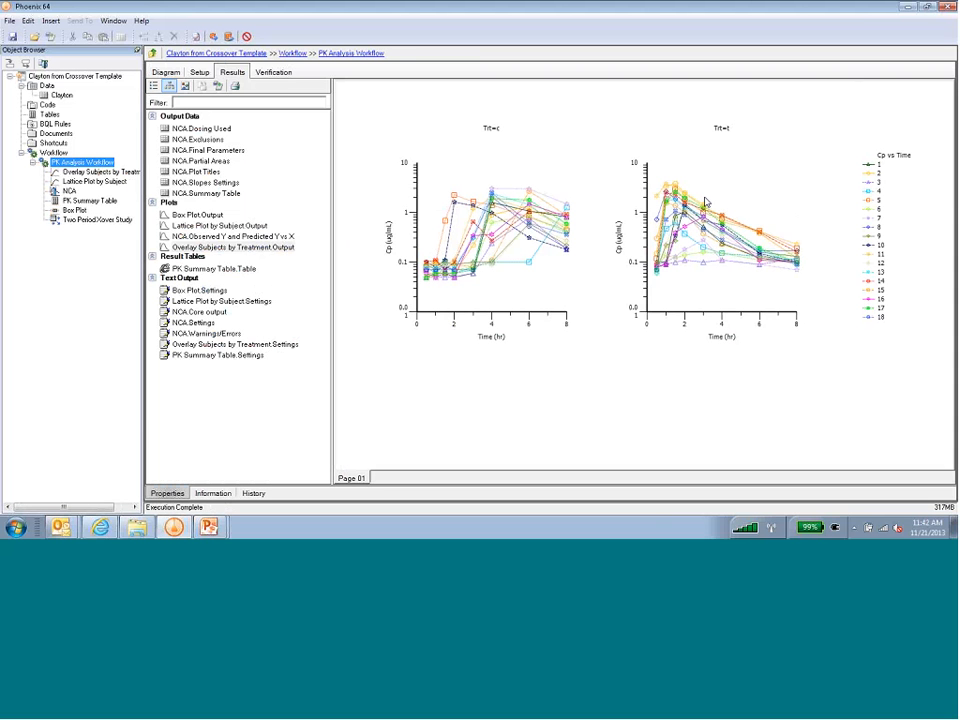
Step: Review the Lattice Plot by Subject output in a maximized window, and view page 02 of the NCA observed and predicted plot
left_click(205, 226)
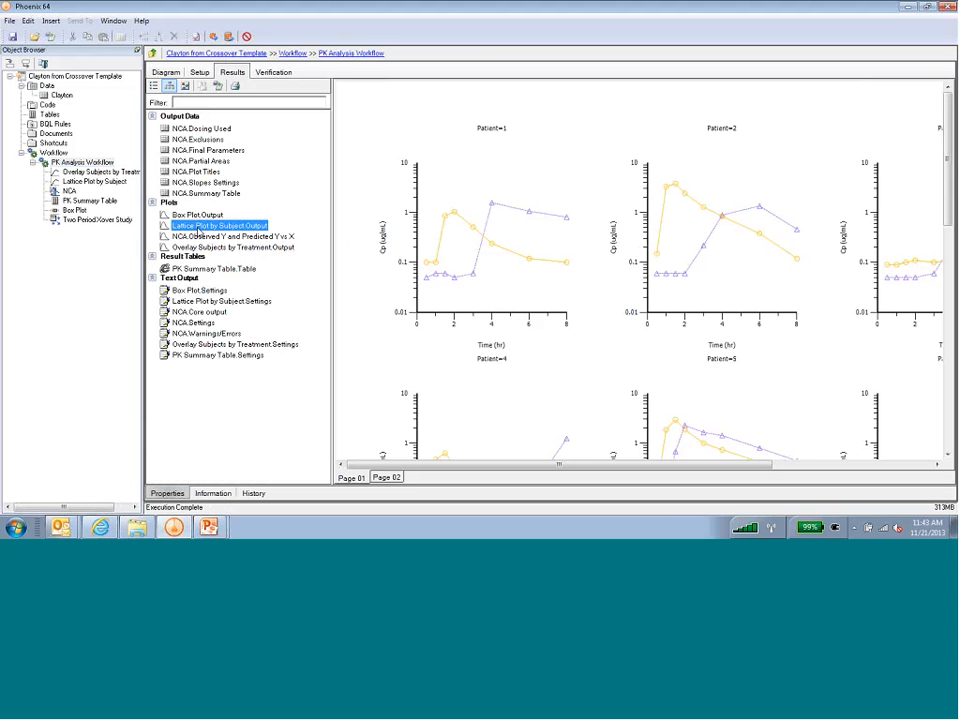
double_click(205, 226)
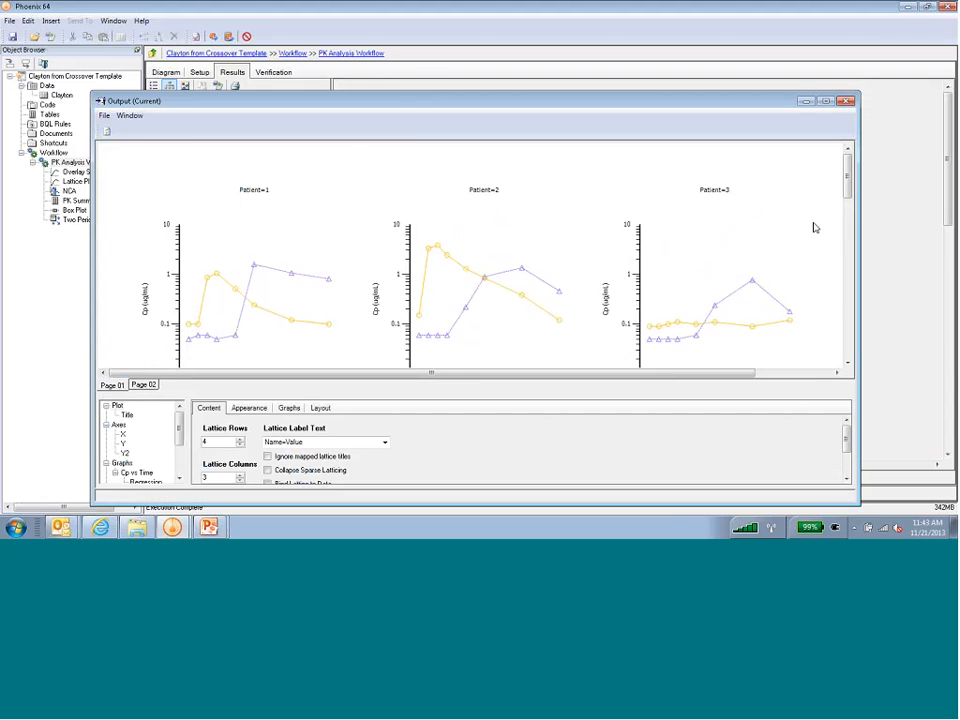
left_click(826, 101)
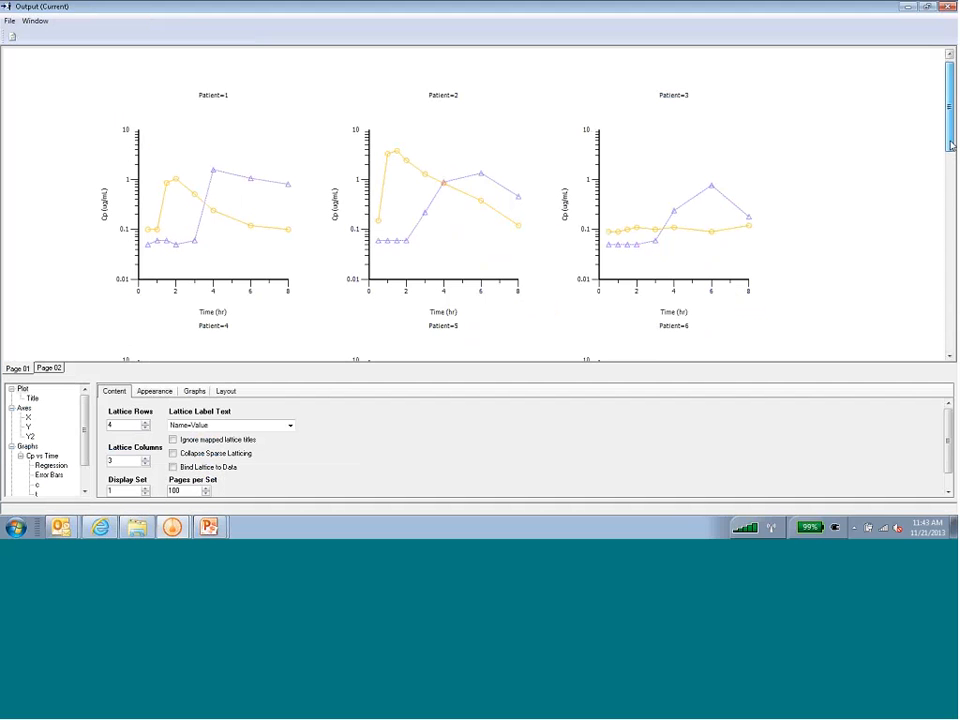
left_click_drag(951, 145, 951, 230)
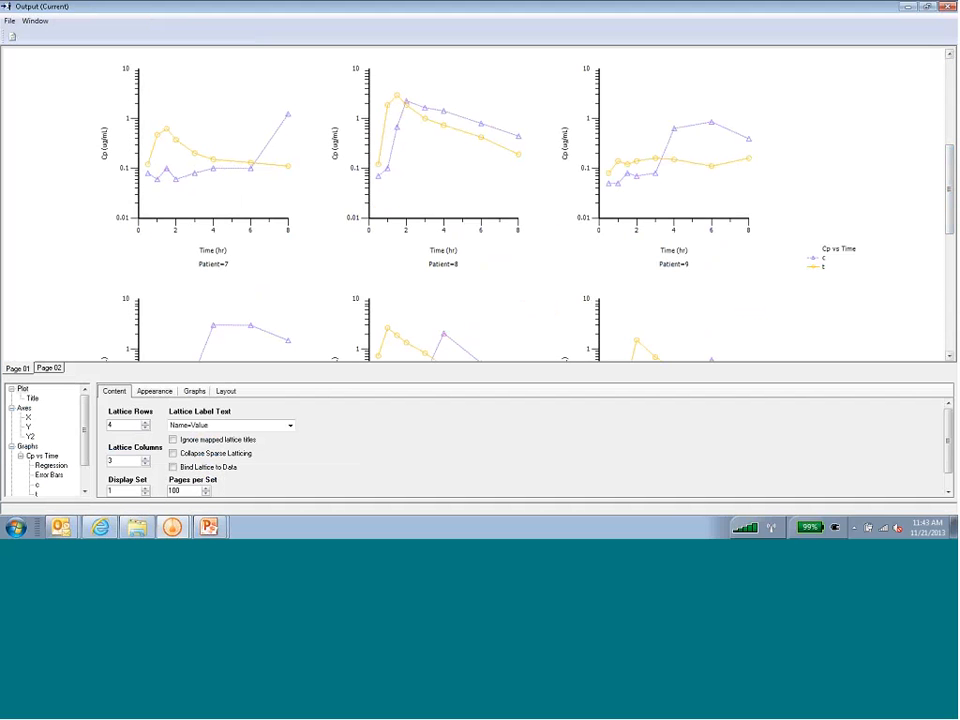
scroll(926, 51, "down", 4)
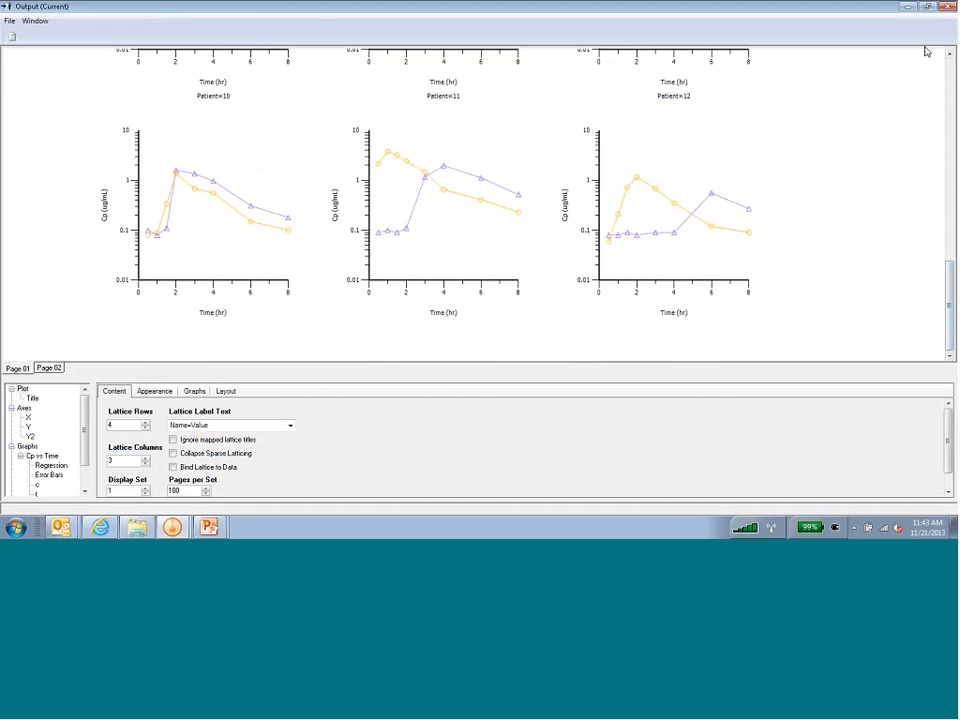
left_click(947, 7)
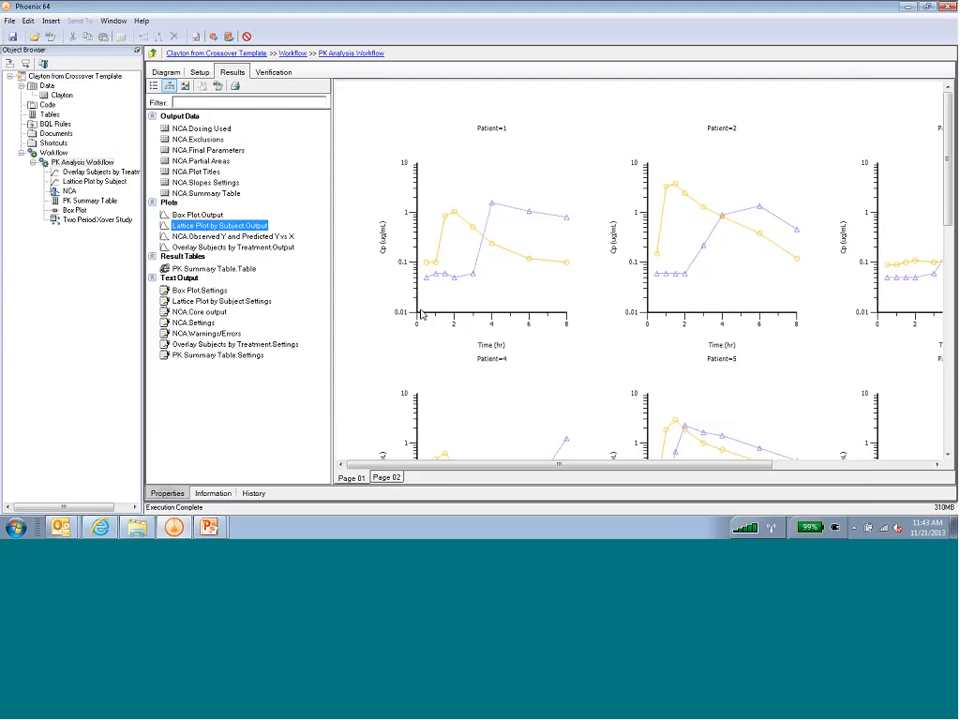
key("Down")
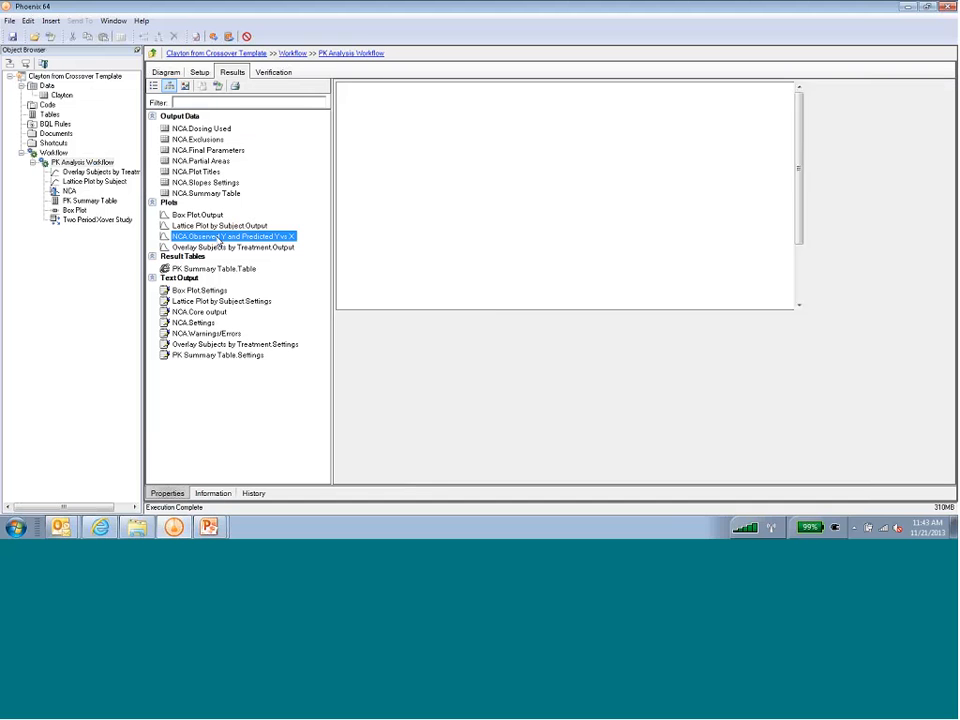
left_click(390, 478)
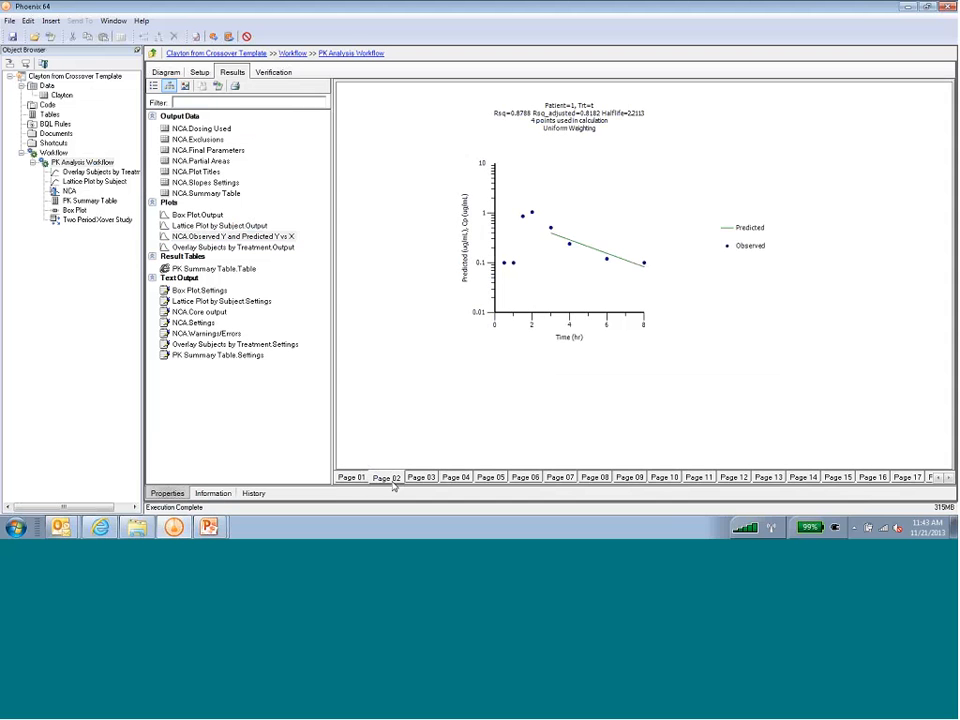
Step: Page through the NCA observed and predicted plots from page 01 to page 08 to compare the individual patient fits
left_click(423, 480)
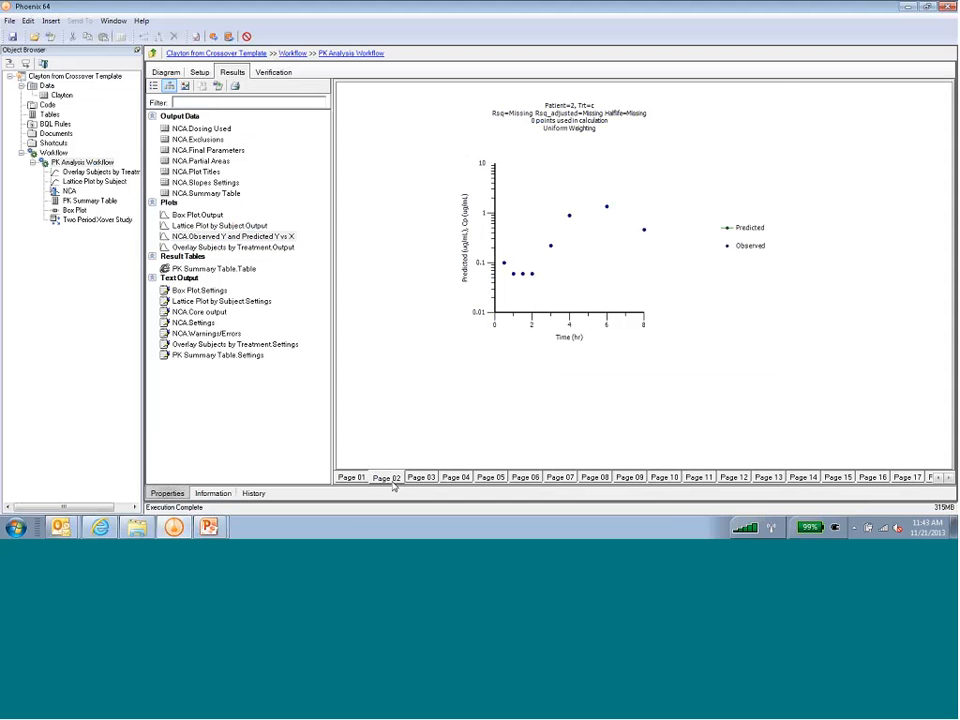
left_click(360, 480)
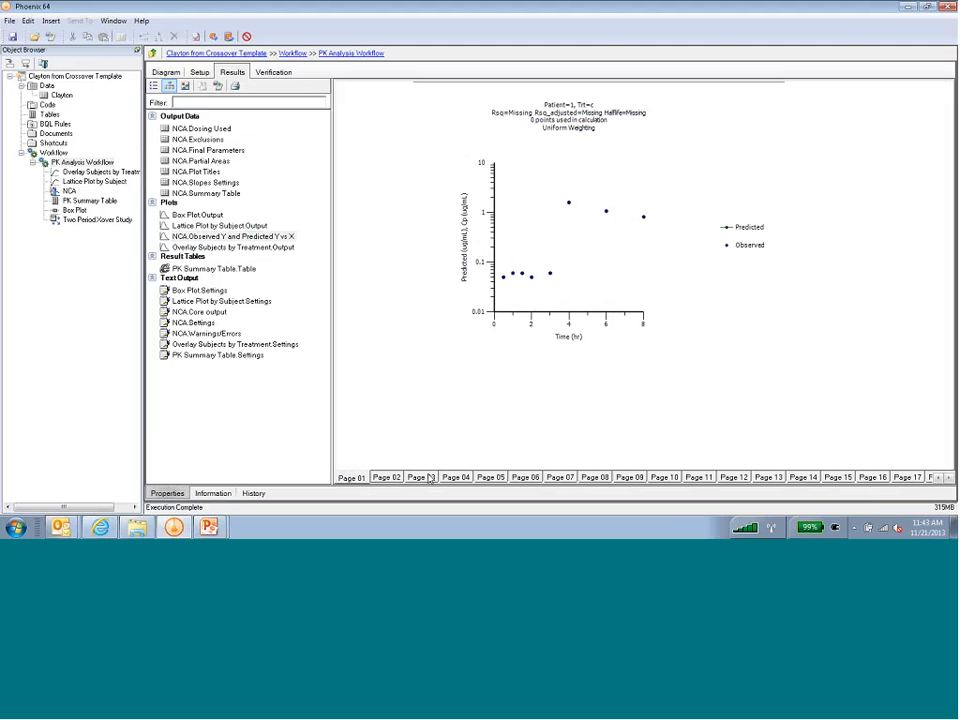
left_click(385, 479)
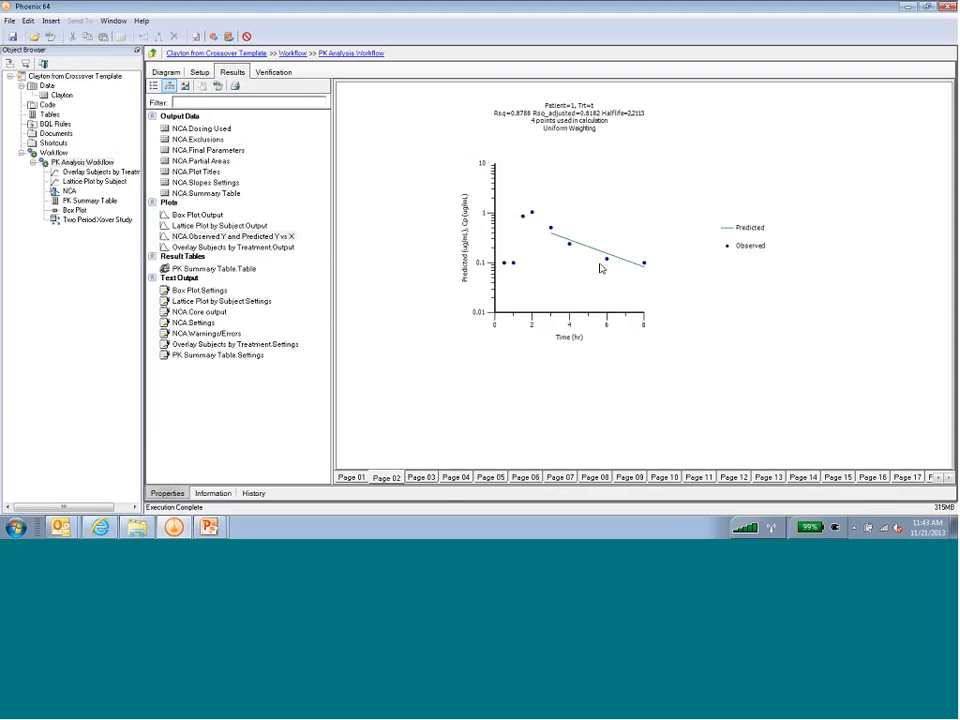
left_click(423, 479)
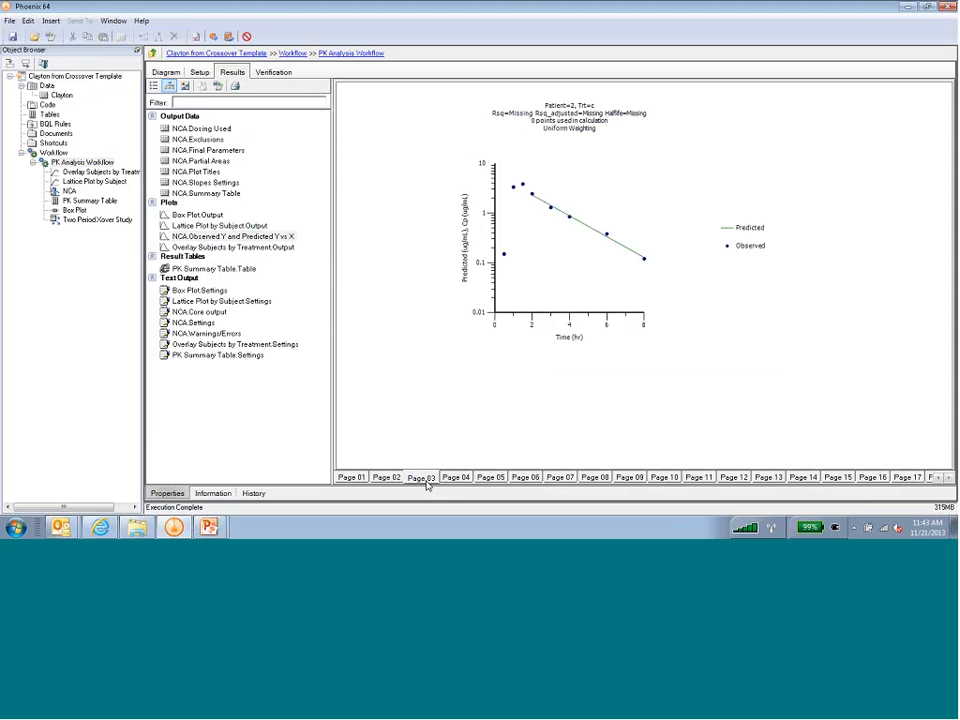
left_click(490, 479)
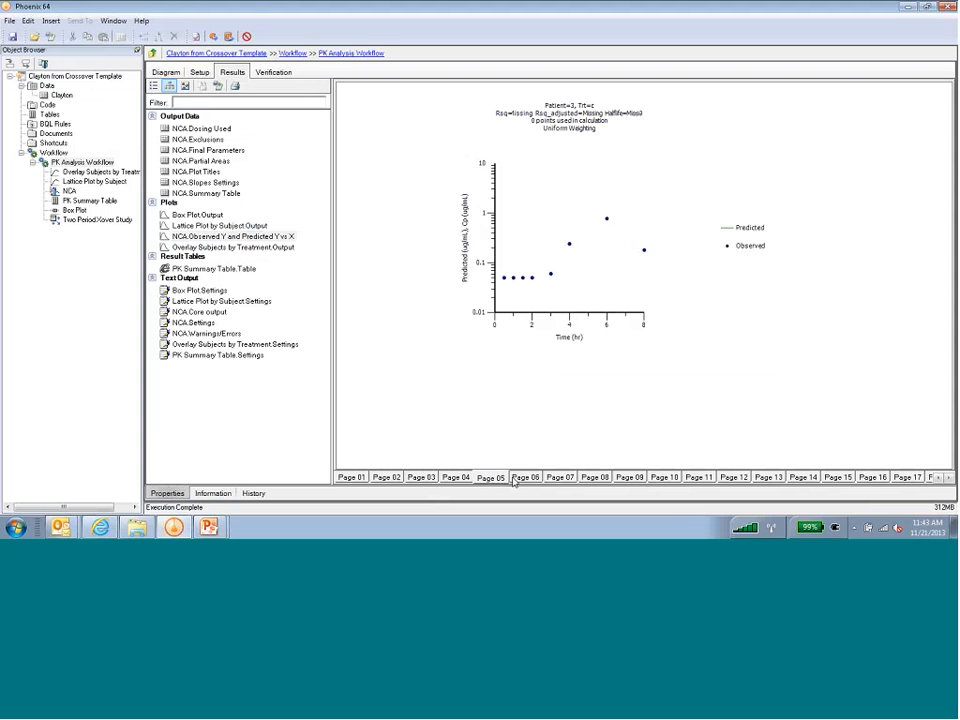
left_click(513, 478)
left_click(595, 479)
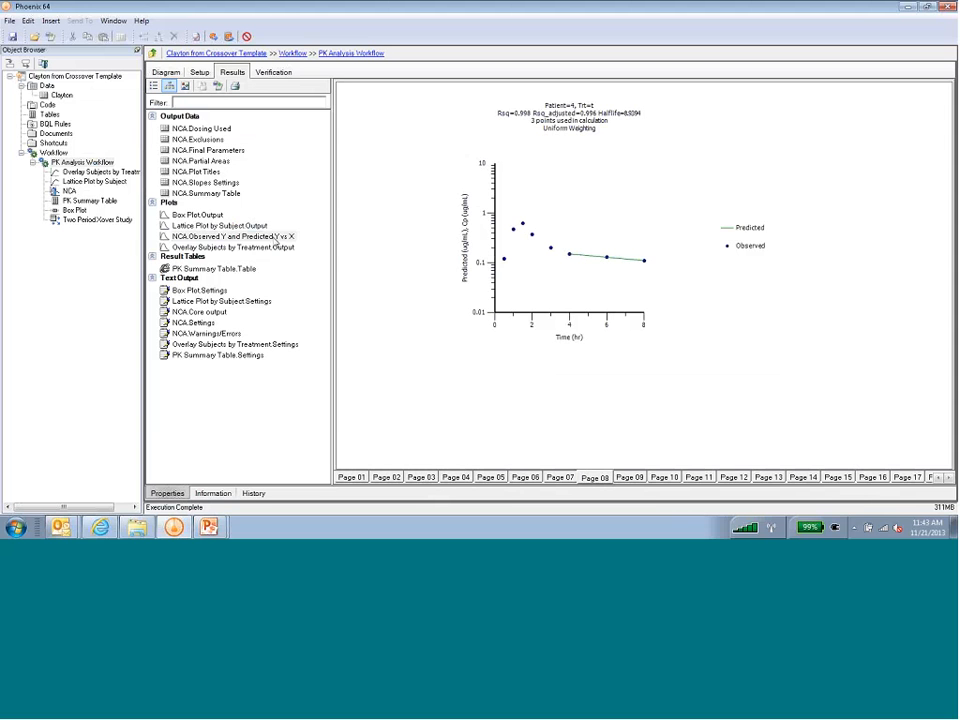
Step: Open the NCA results and examine the Cmax, Lambda_z and Halflife columns, widening the Cmax column to show its full header
left_click(69, 190)
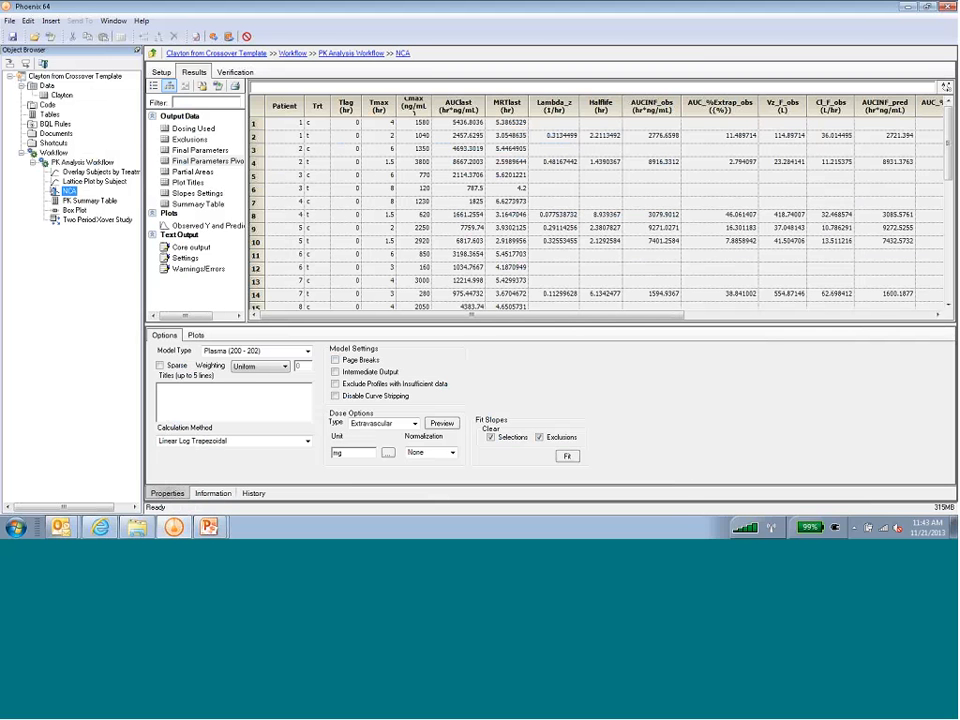
left_click(449, 108)
left_click(416, 112)
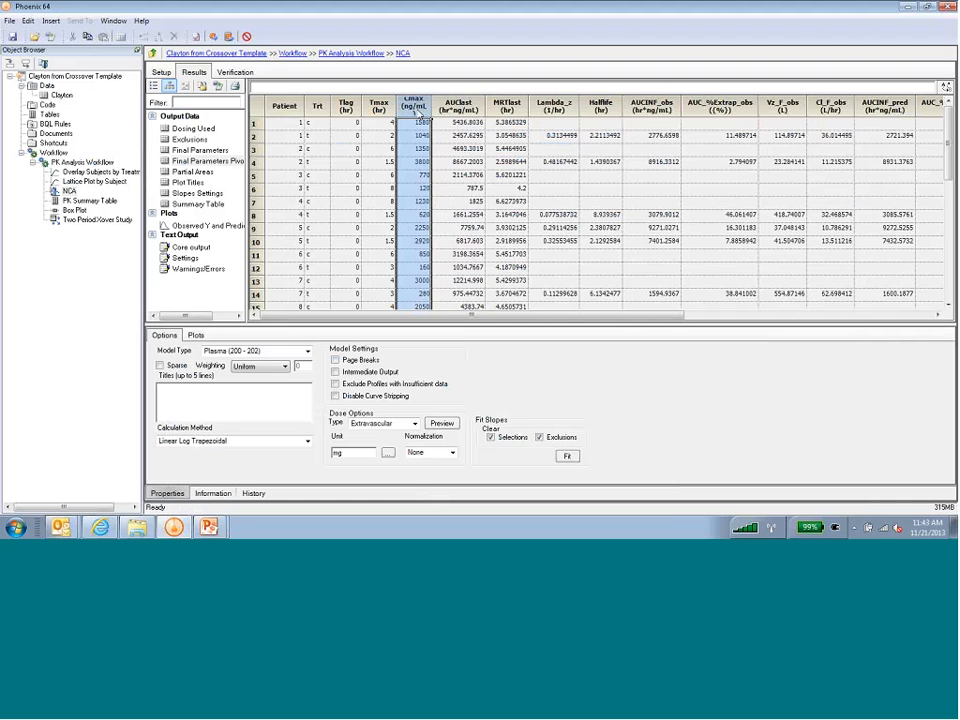
left_click_drag(432, 109, 441, 108)
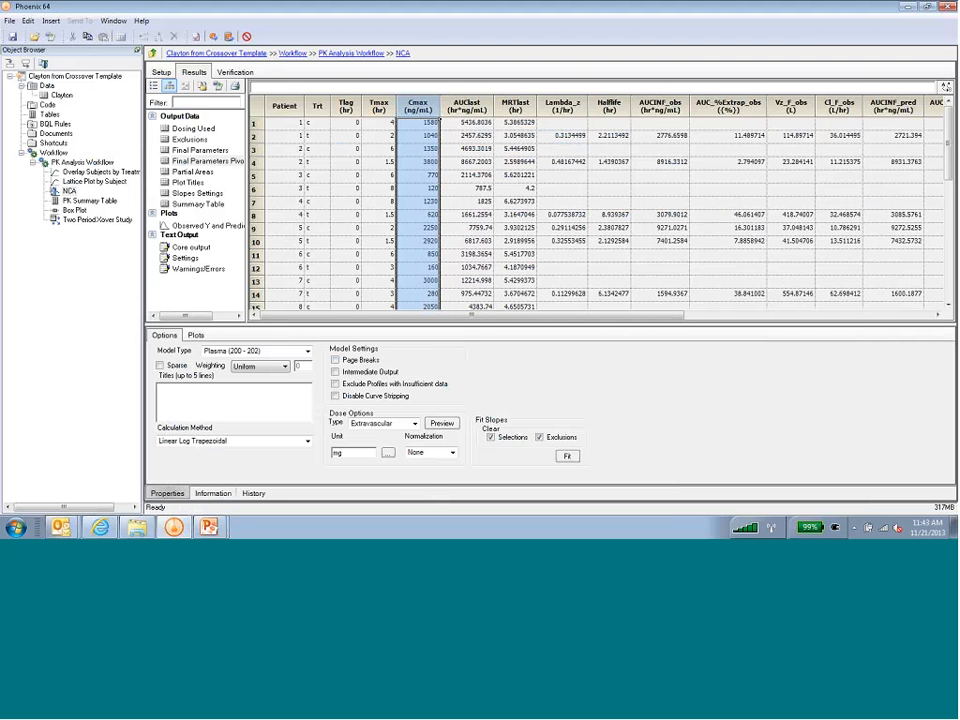
left_click(566, 112)
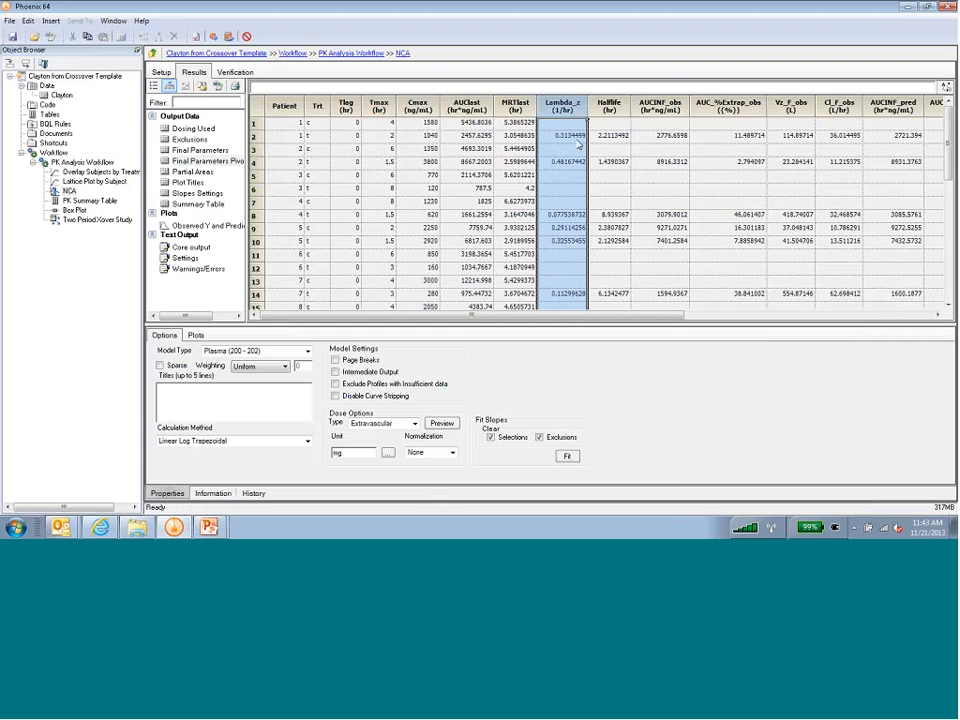
left_click(609, 107)
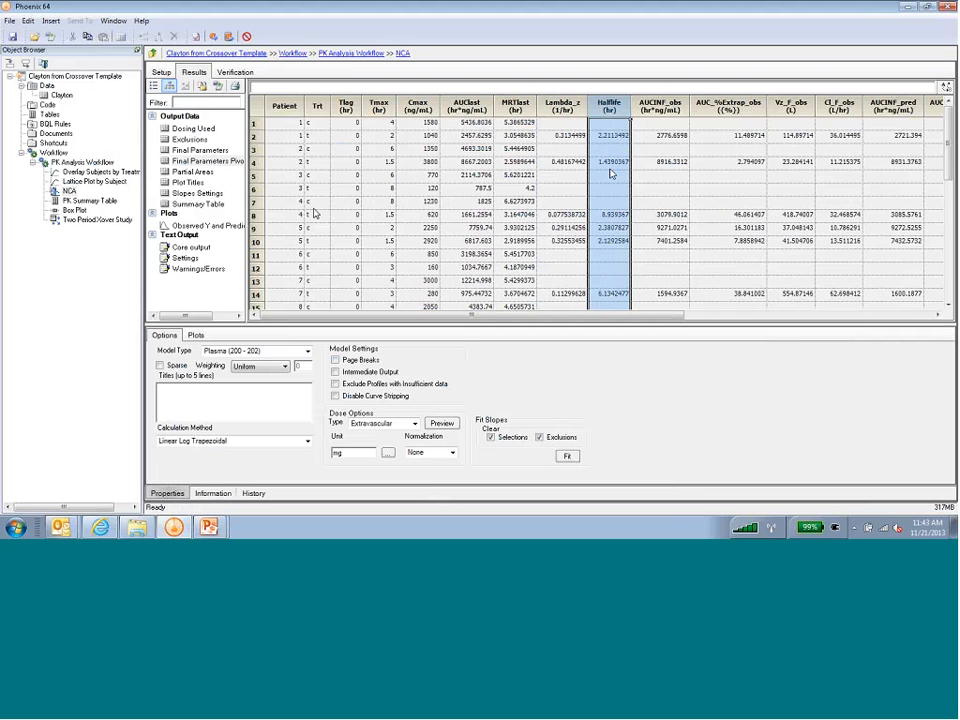
Step: Review the PK Summary Table results for both treatments and the Cmax Box Plot output
left_click(86, 202)
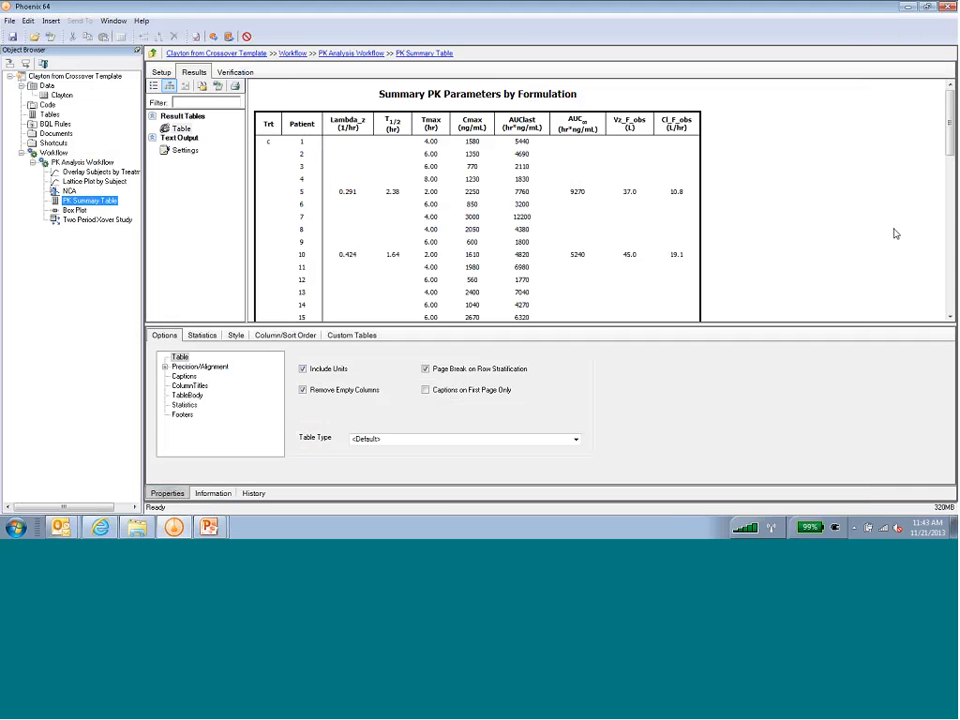
left_click_drag(951, 130, 951, 235)
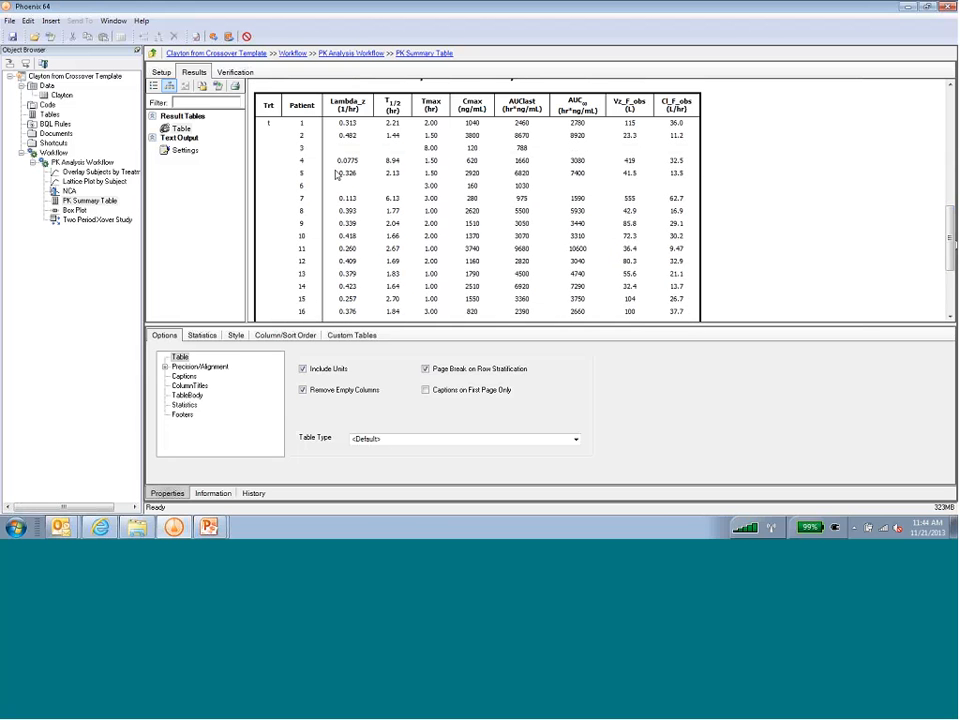
left_click(74, 210)
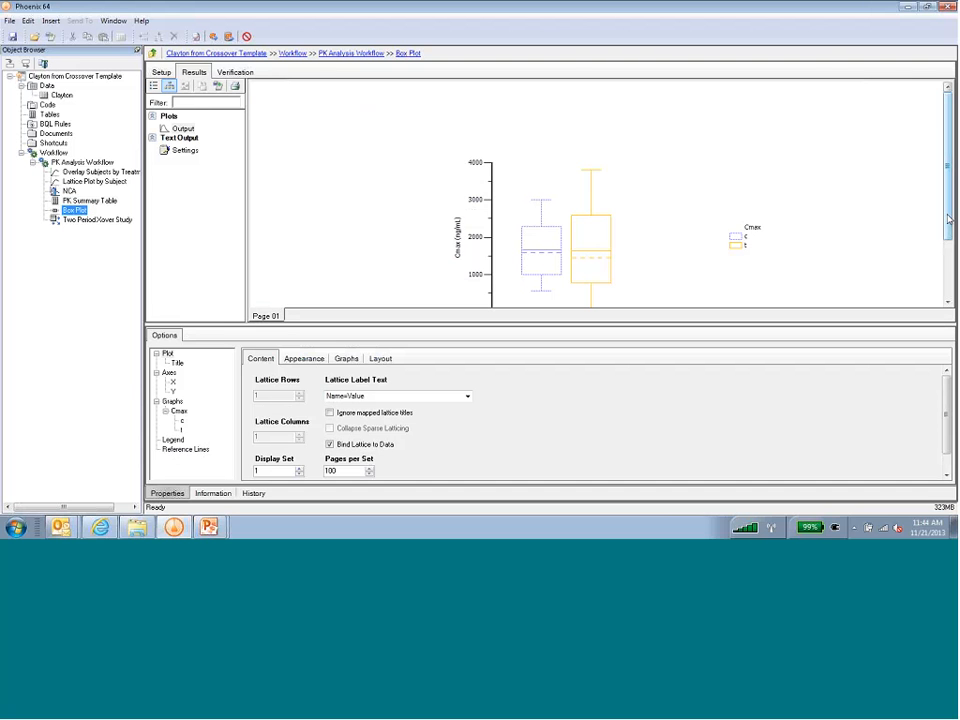
left_click_drag(949, 218, 951, 262)
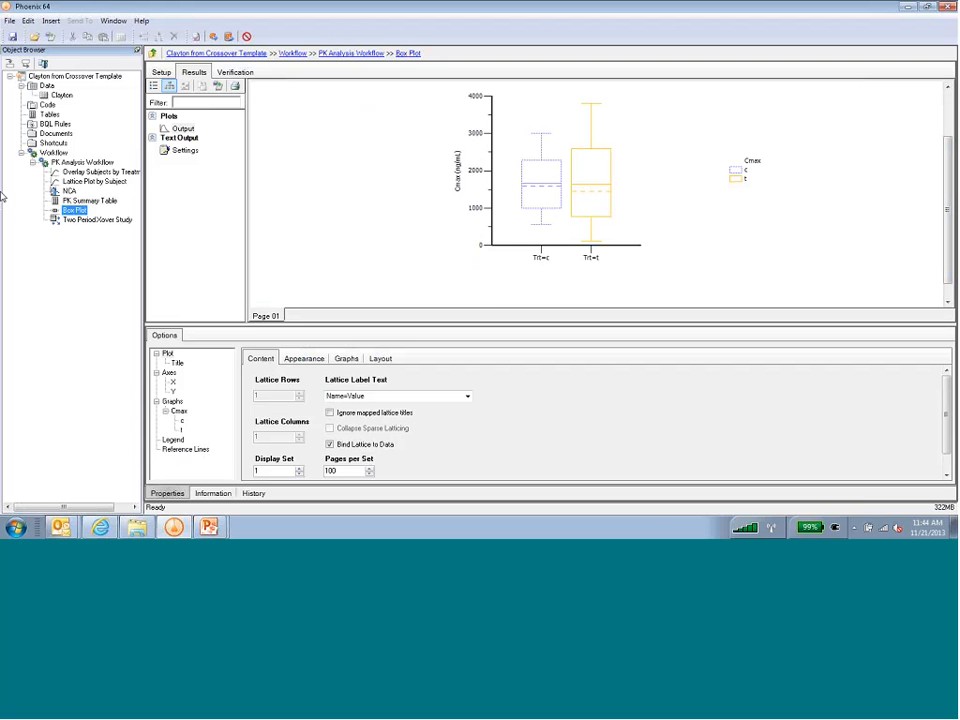
Step: Save the project as Clayton from Crossover Template.phxproj in the Webinar folder
left_click(8, 21)
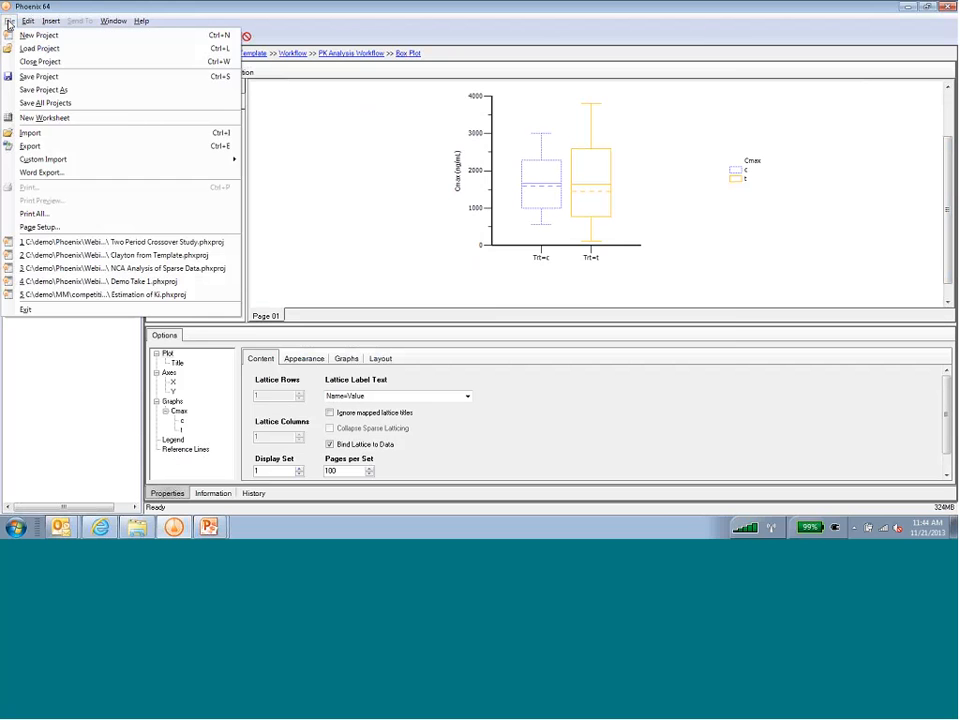
left_click(30, 76)
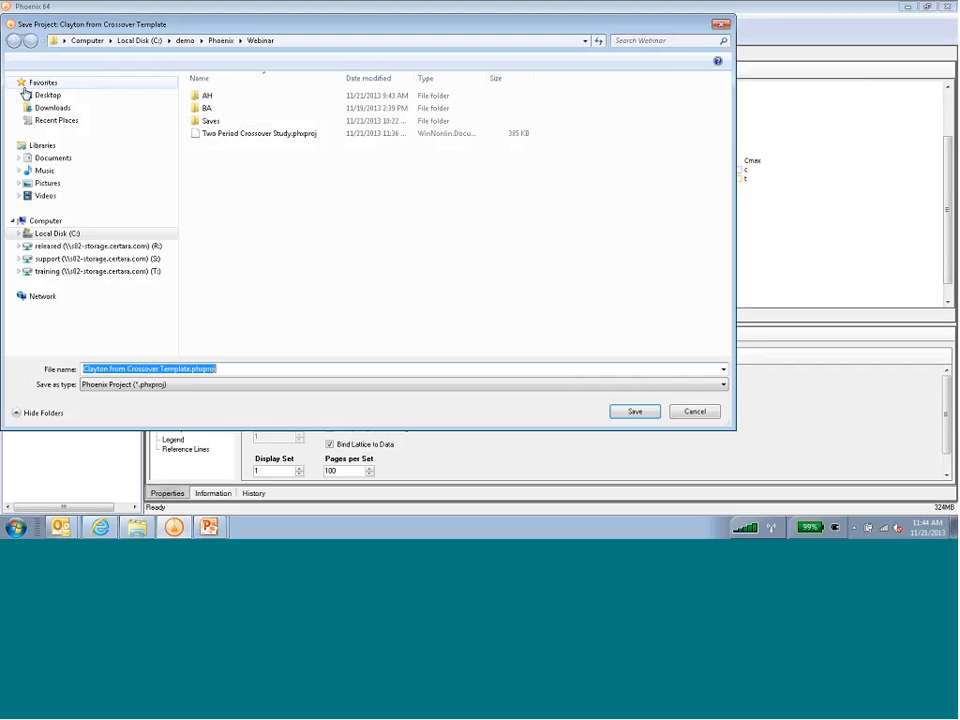
left_click(632, 412)
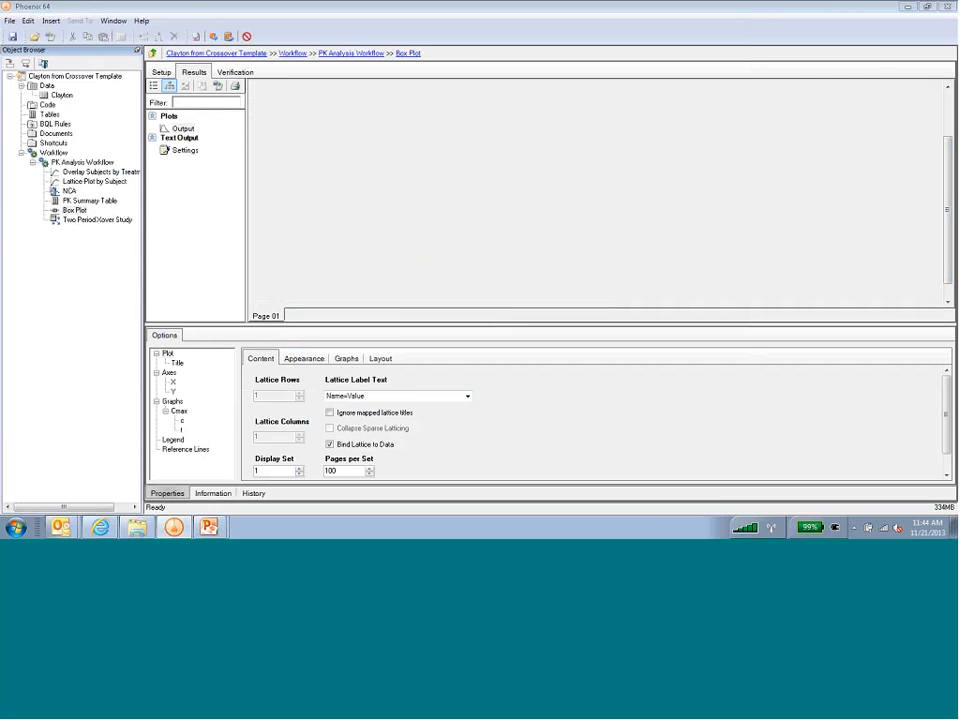
Step: View the Overlay Subjects by Treatment plot and close the Clayton from Crossover Template project
left_click(85, 172)
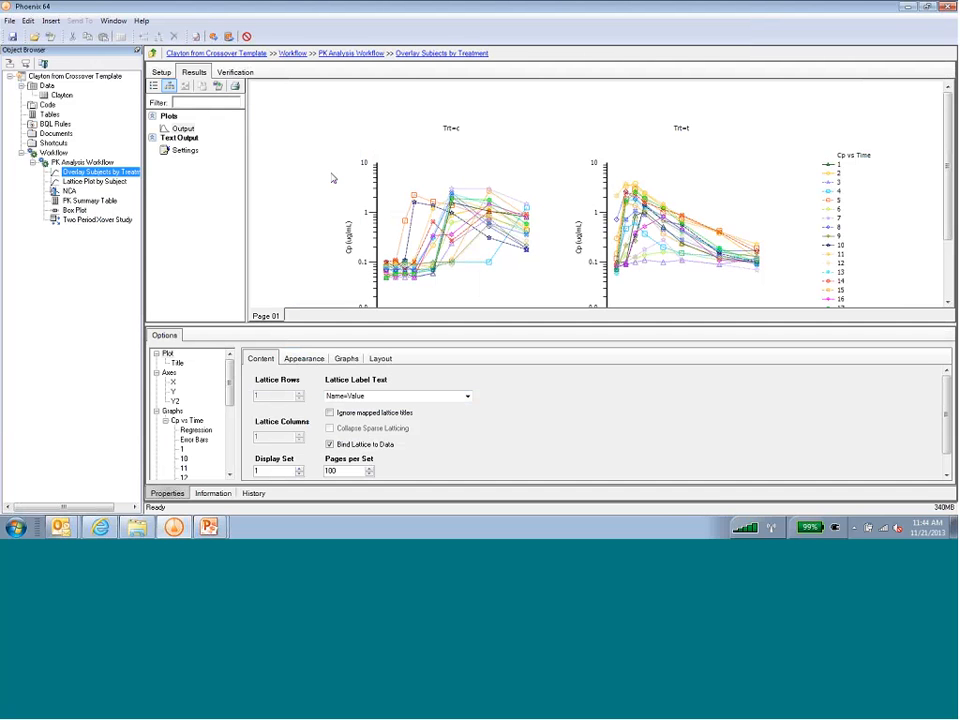
left_click(11, 22)
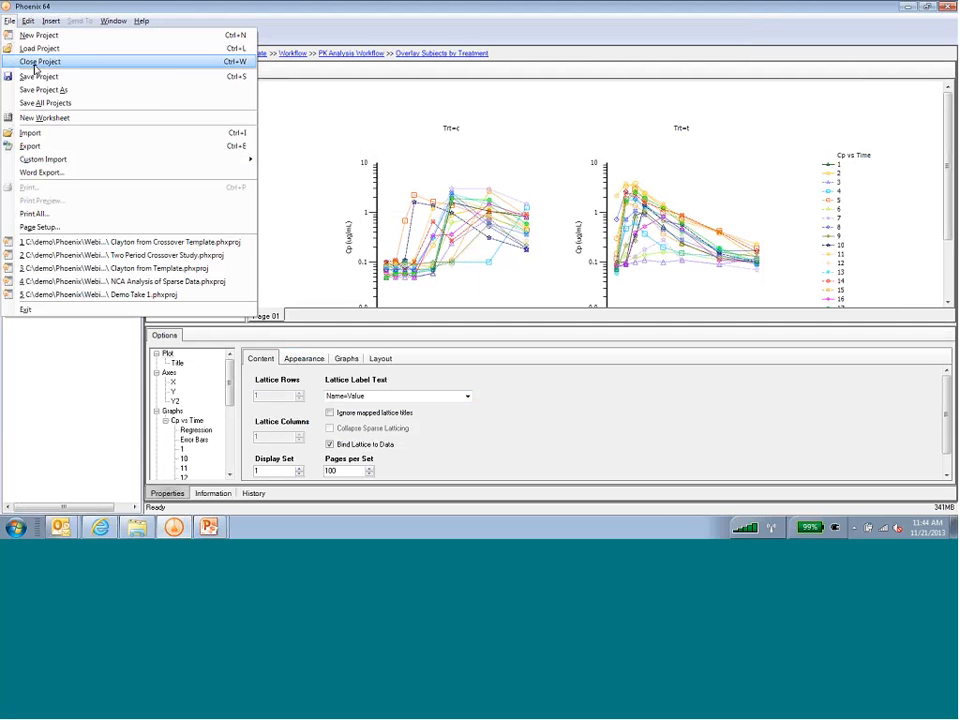
left_click(35, 65)
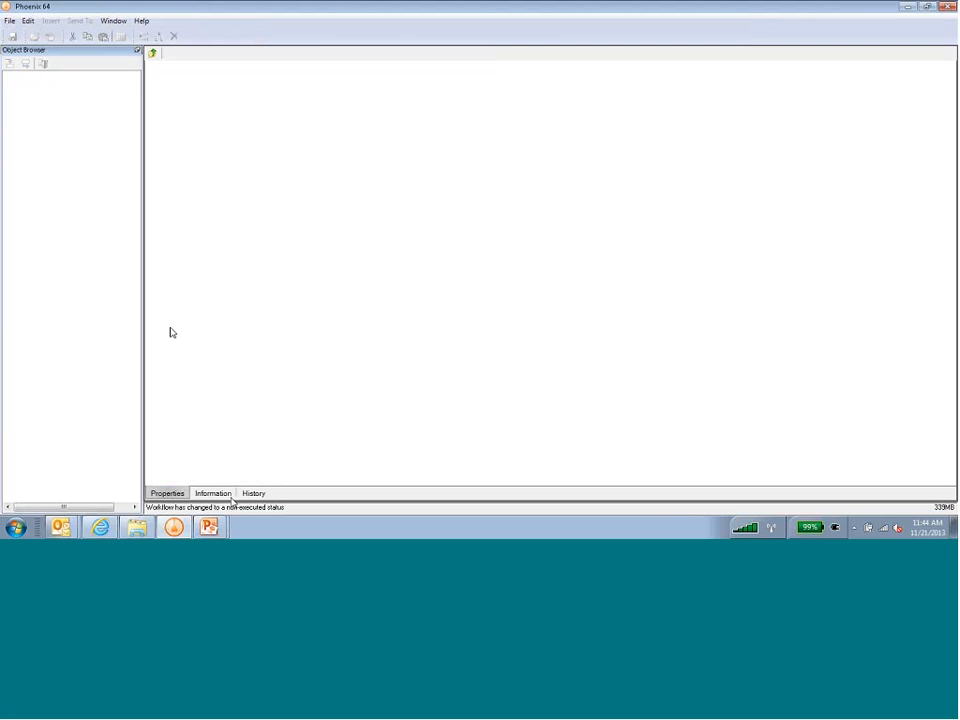
Step: Create a new project named NCA Analysis of Sparse Data
left_click(9, 20)
left_click(21, 35)
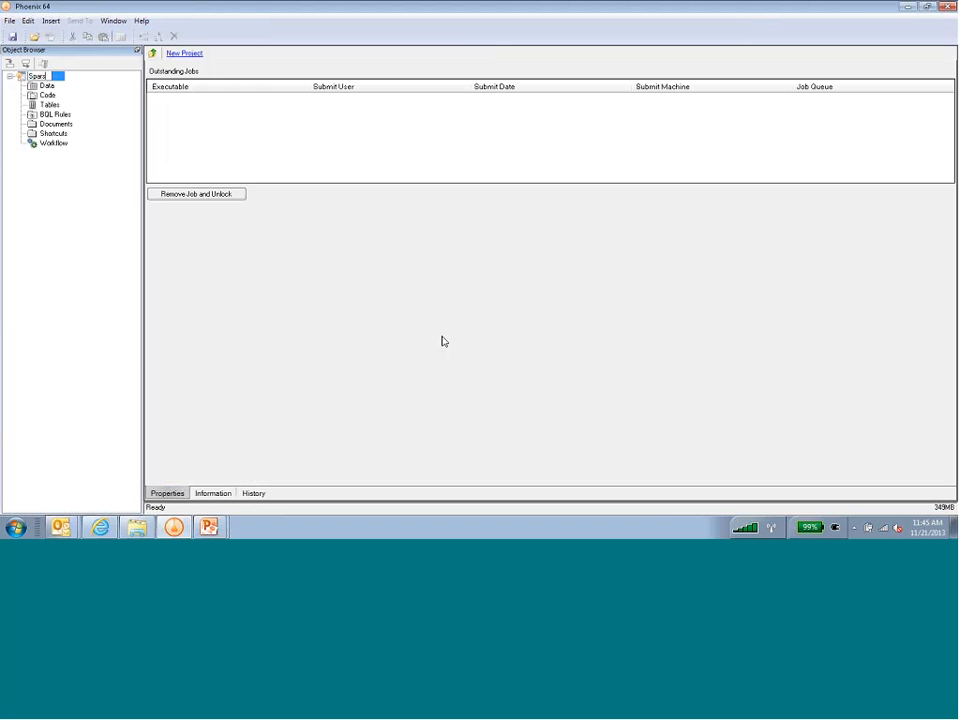
type("Spars")
key("BackSpace")
key("BackSpace")
key("BackSpace")
key("BackSpace")
key("BackSpace")
type("NCA Analysis of Sparse Da")
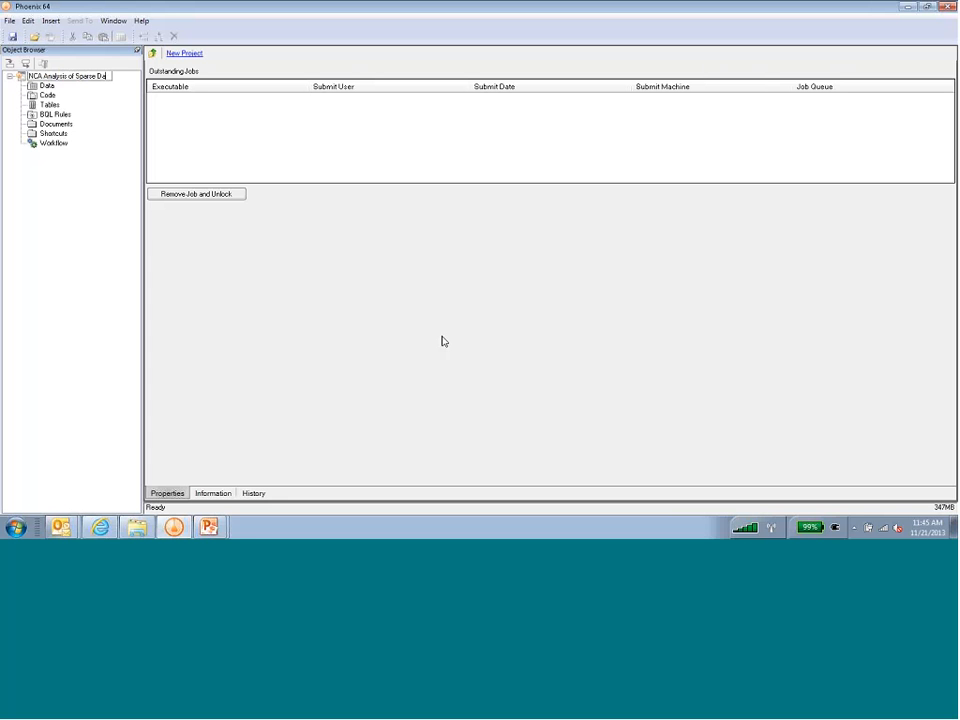
type("ta")
key("Return")
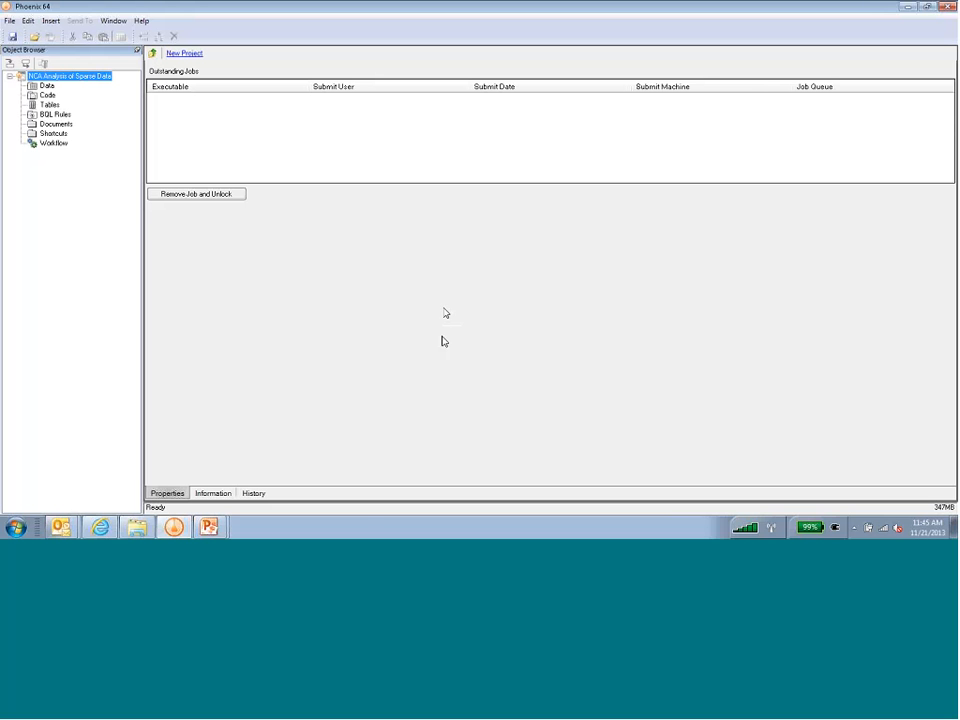
Step: Switch to the running PowerPoint slide show of the preclinical PK/TK analysis presentation
mouse_move(208, 527)
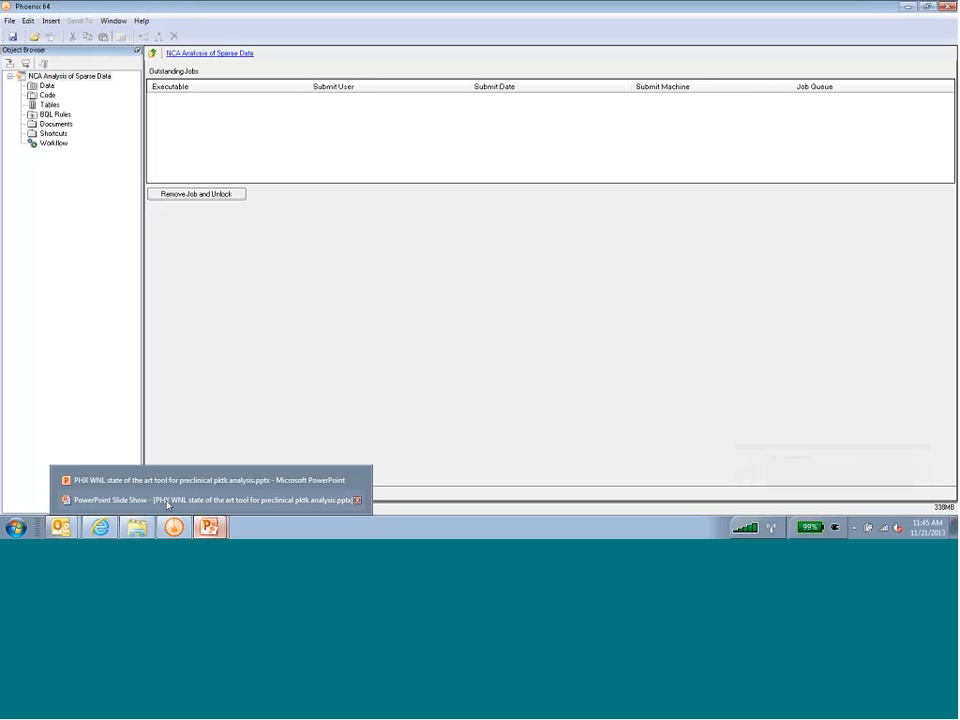
left_click(167, 502)
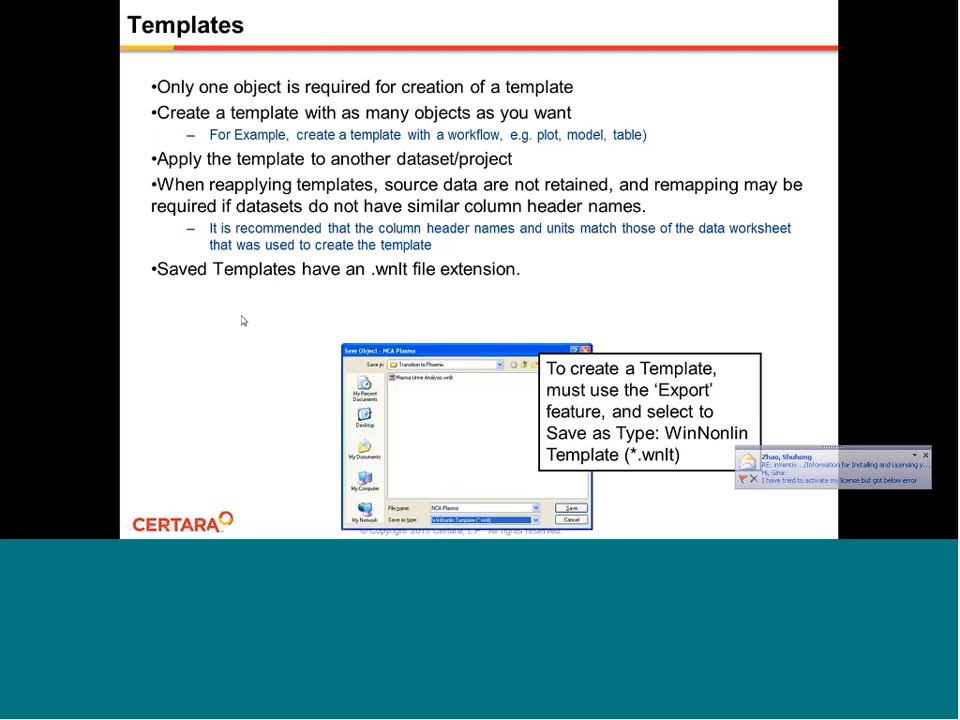
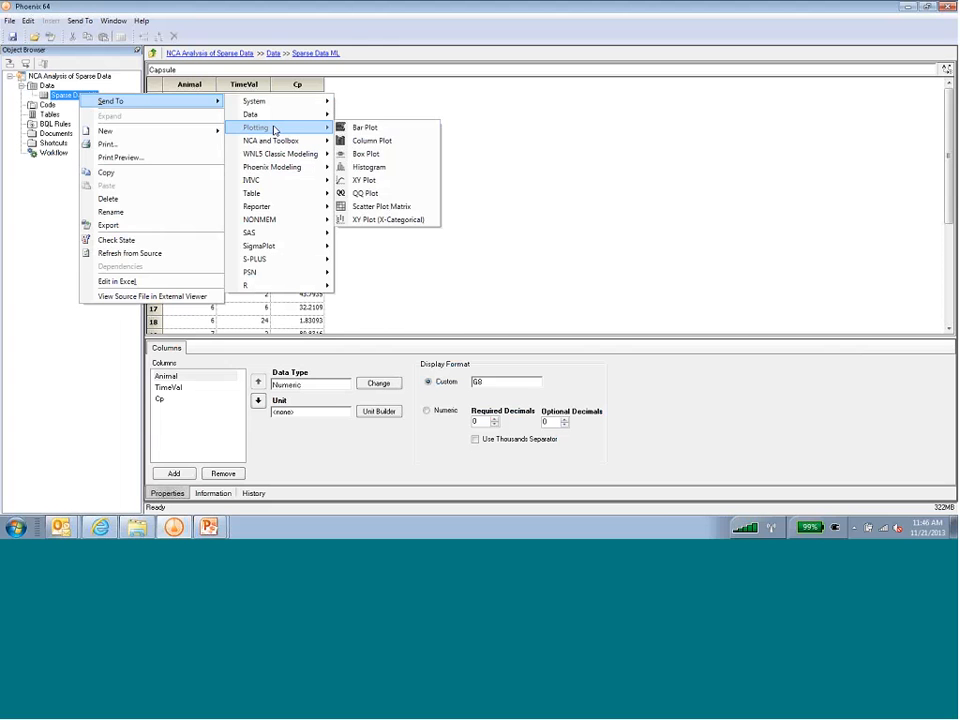
Step: Send the Sparse Data ML worksheet to an XY Plot and map TimeVal to X, Cp to Y and Animal to Group
left_click(381, 180)
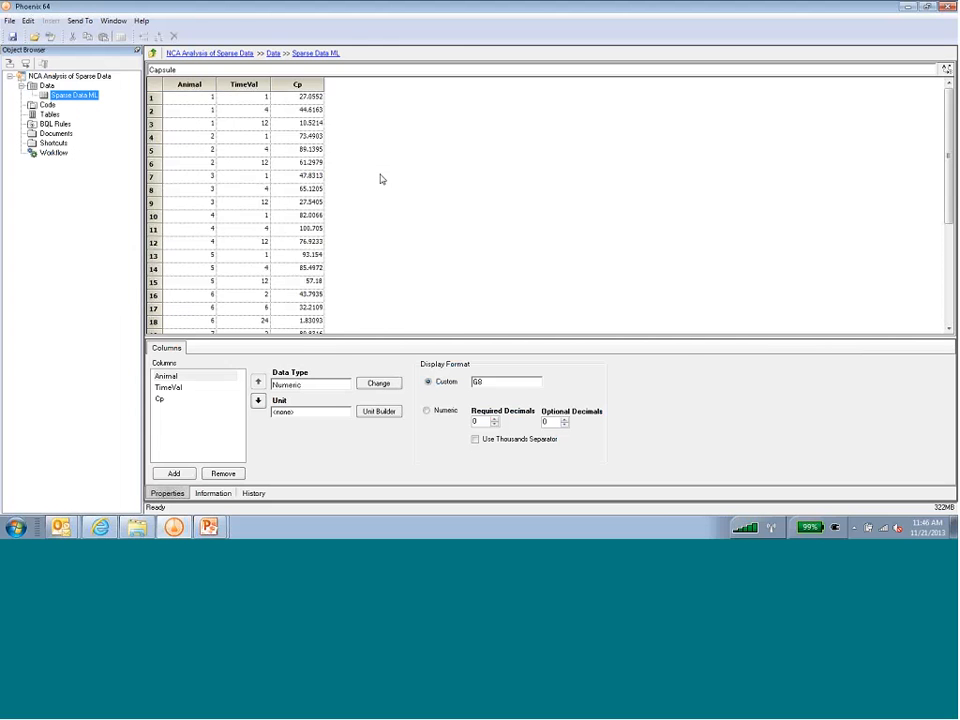
left_click(369, 178)
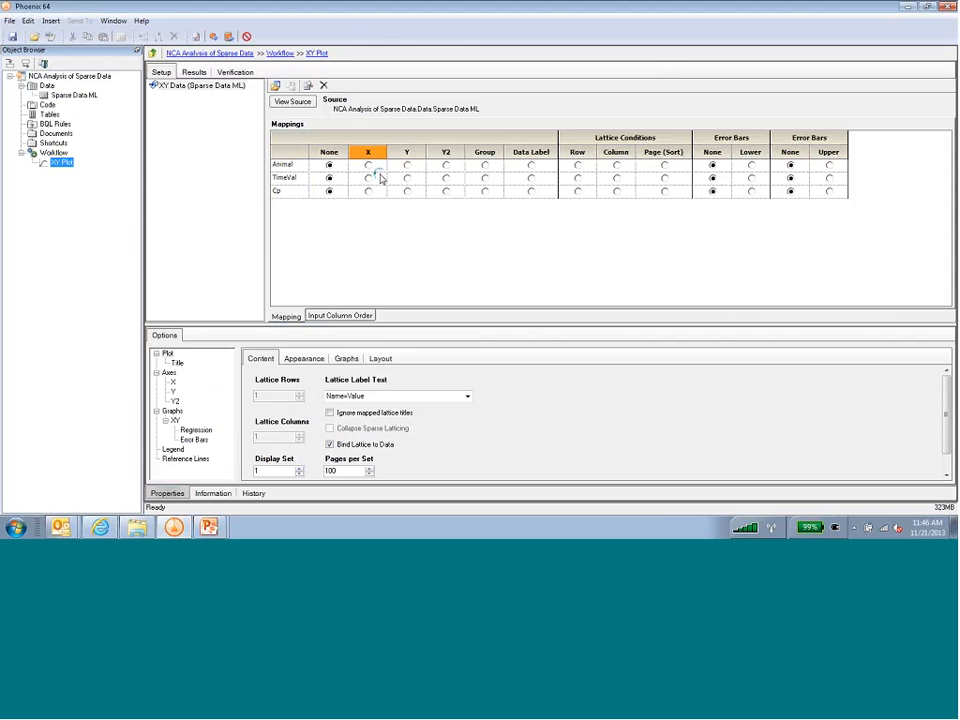
left_click(407, 191)
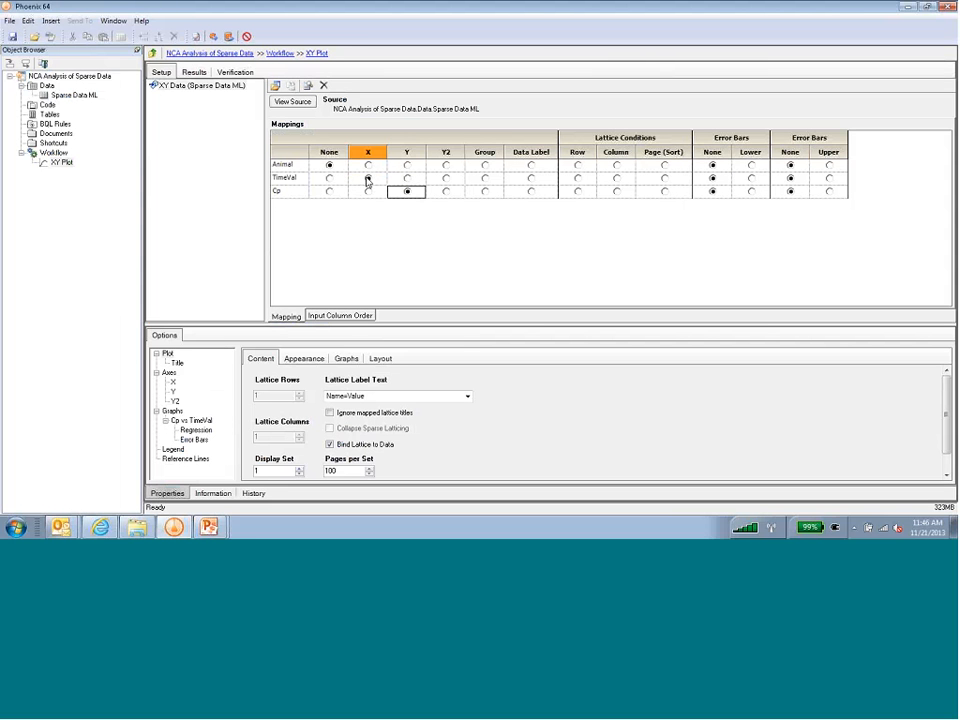
left_click(485, 165)
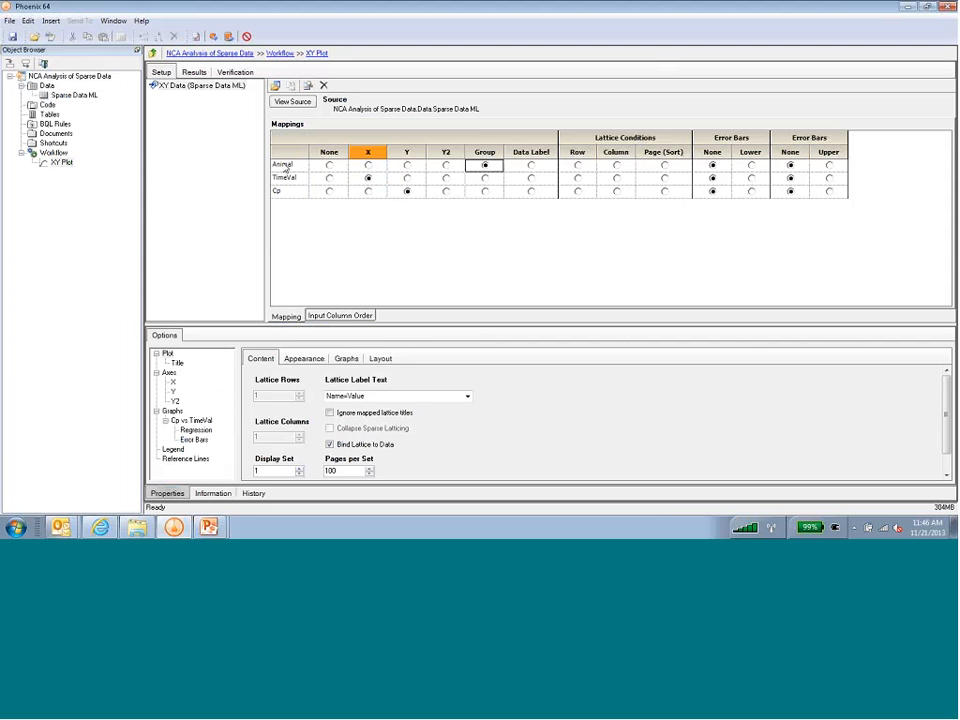
Step: Set the XY Plot's Y axis to a logarithmic scale, execute the plot, and enlarge the results area to show the whole graph
left_click(174, 392)
left_click(253, 401)
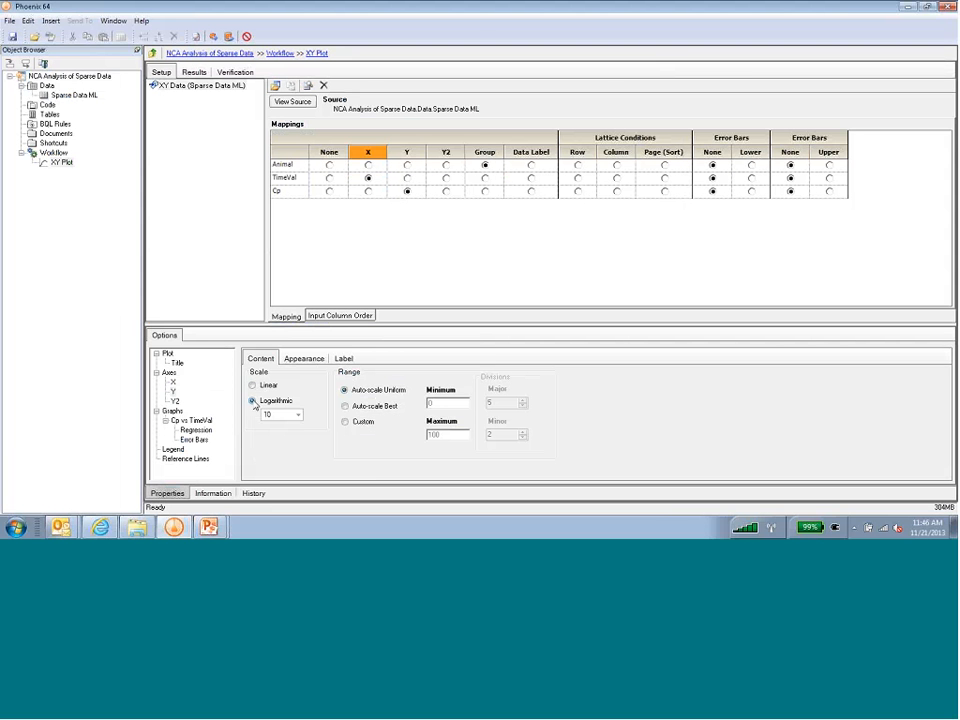
left_click(213, 37)
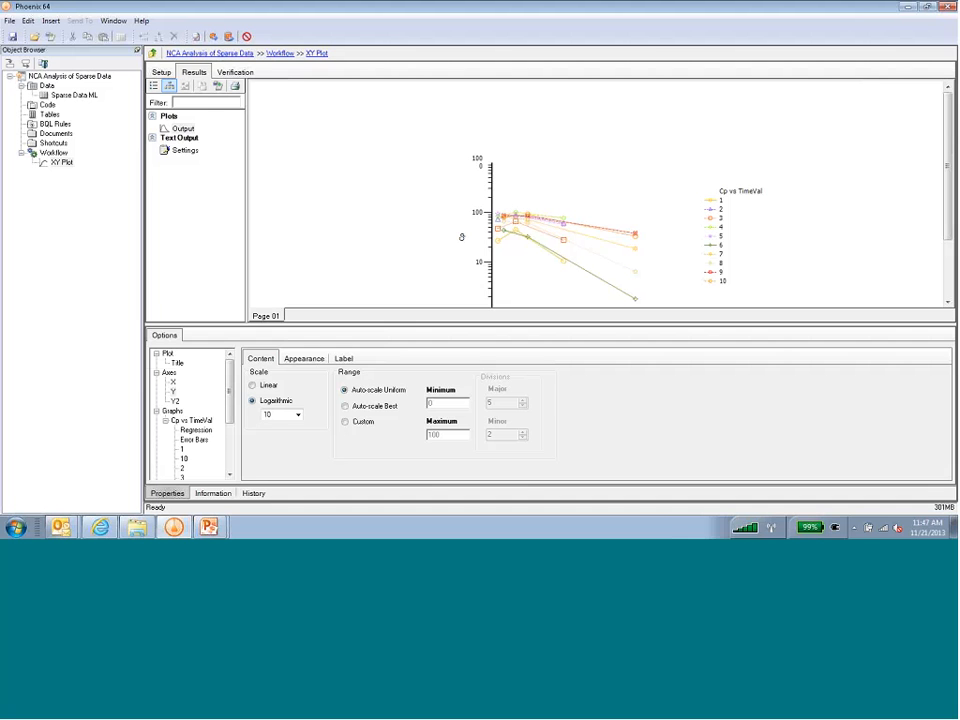
left_click_drag(478, 326, 478, 370)
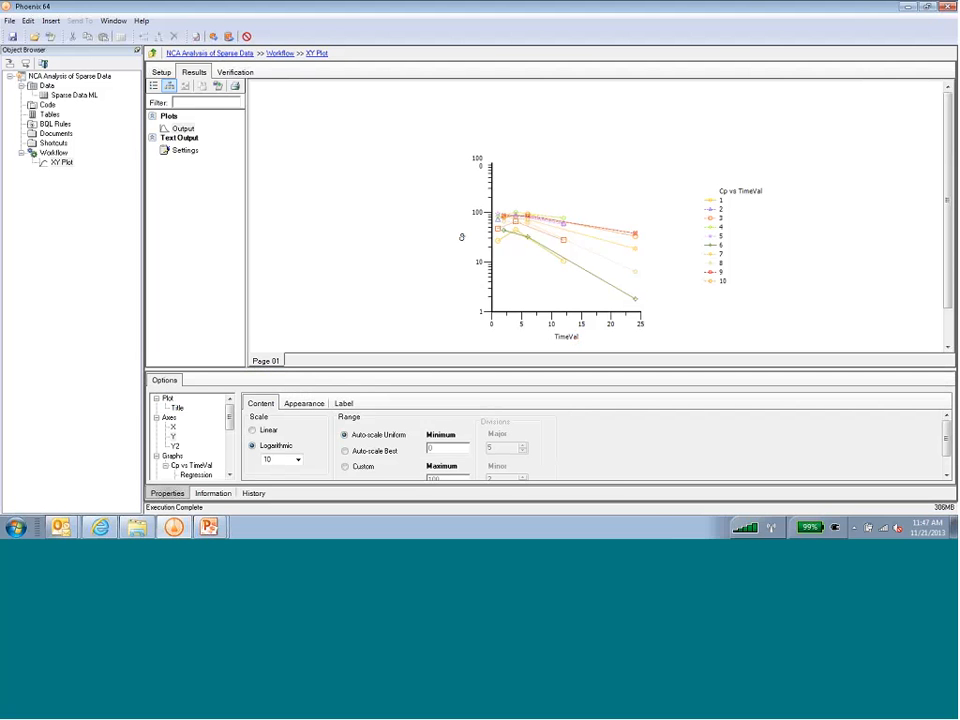
mouse_move(515, 234)
mouse_move(564, 267)
mouse_move(567, 226)
Step: Rename the XY Plot object in the workflow as Overlay Individuals
key("F2")
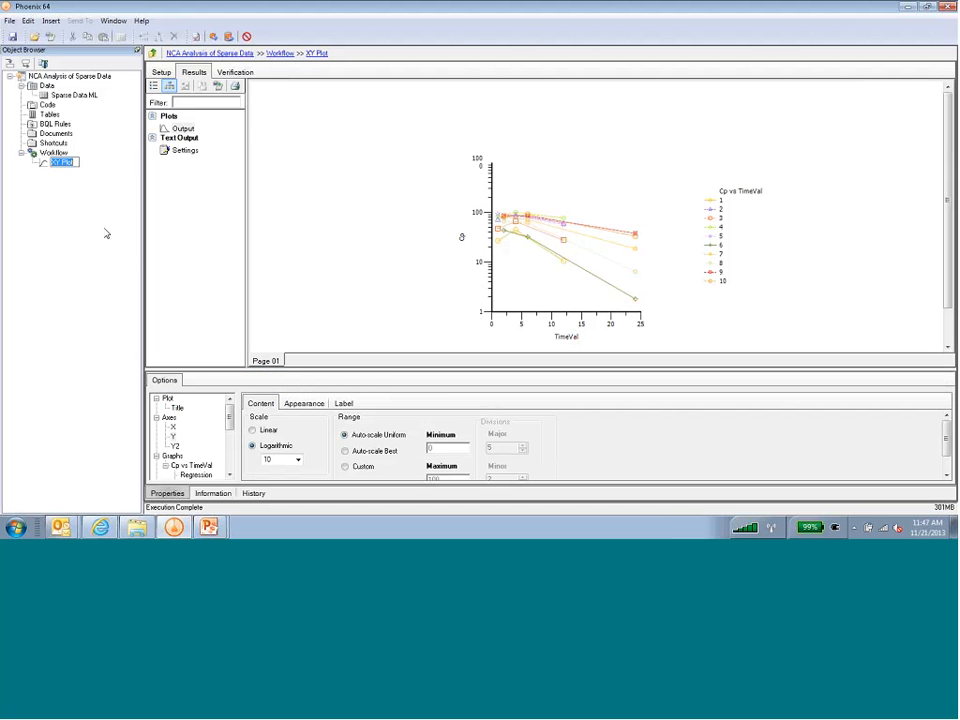
type("Overlay Individuals")
key("Return")
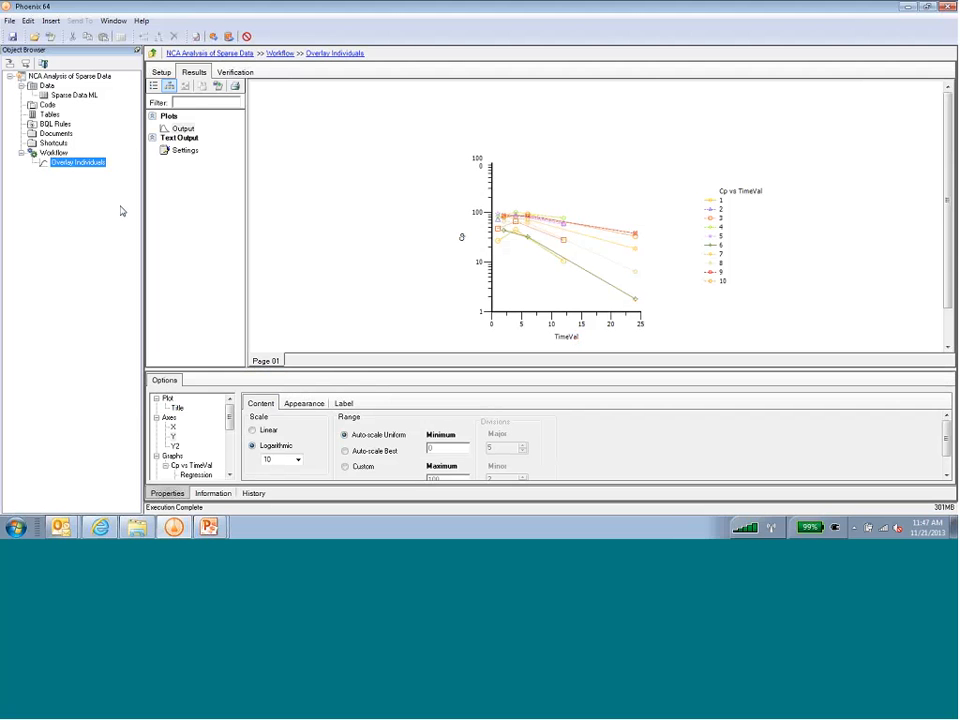
Step: Send the Sparse Data ML worksheet to a second XY Plot and remove that plot's data source
left_click(71, 96)
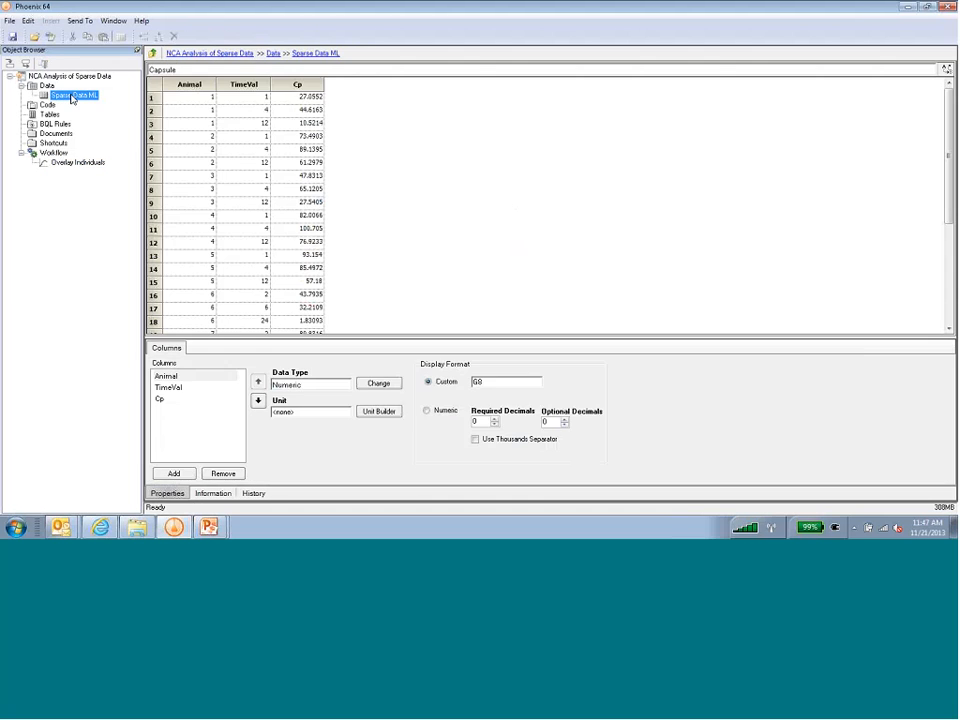
right_click(71, 98)
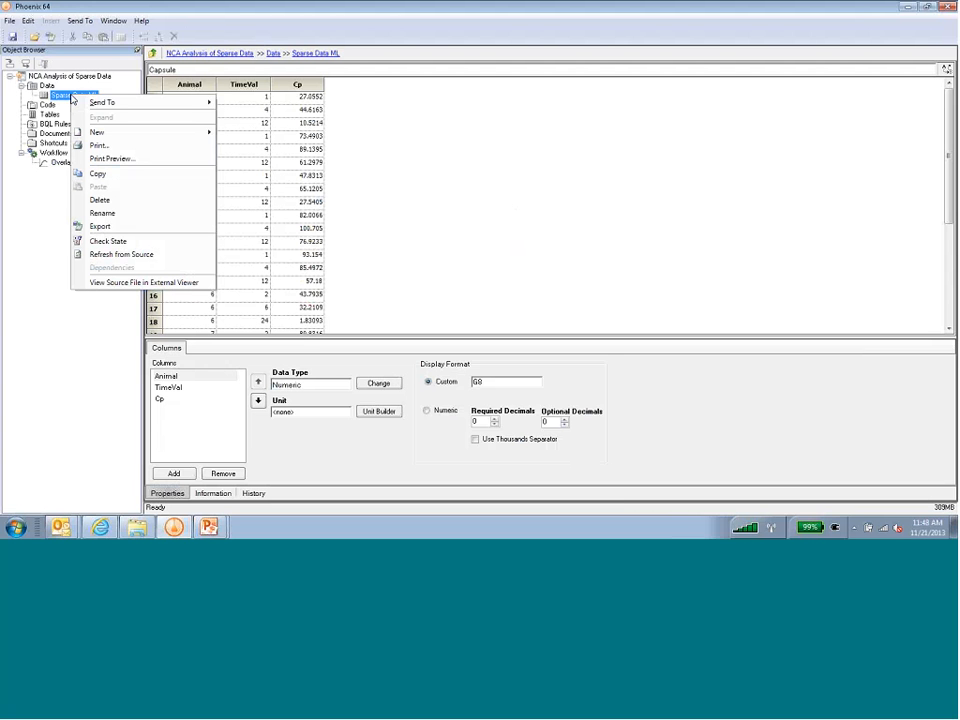
mouse_move(111, 104)
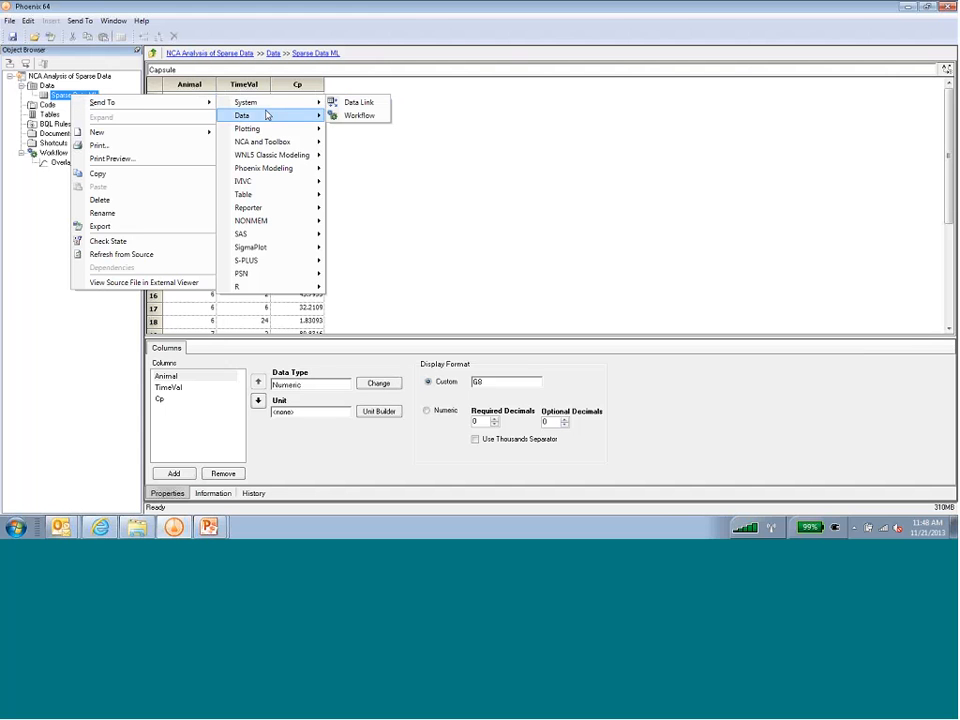
mouse_move(259, 131)
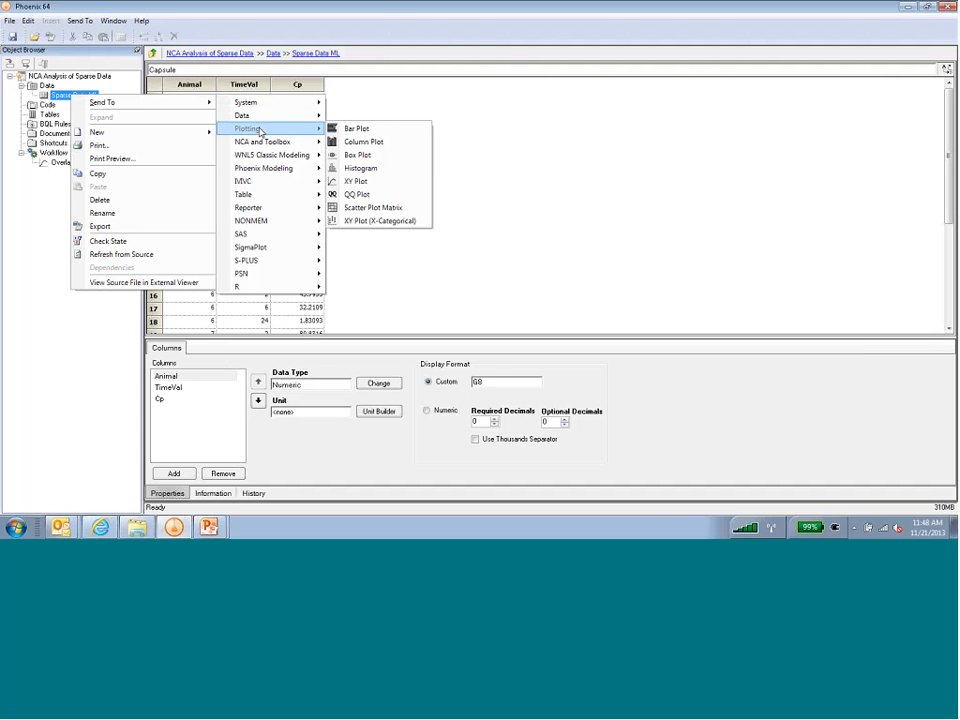
left_click(358, 182)
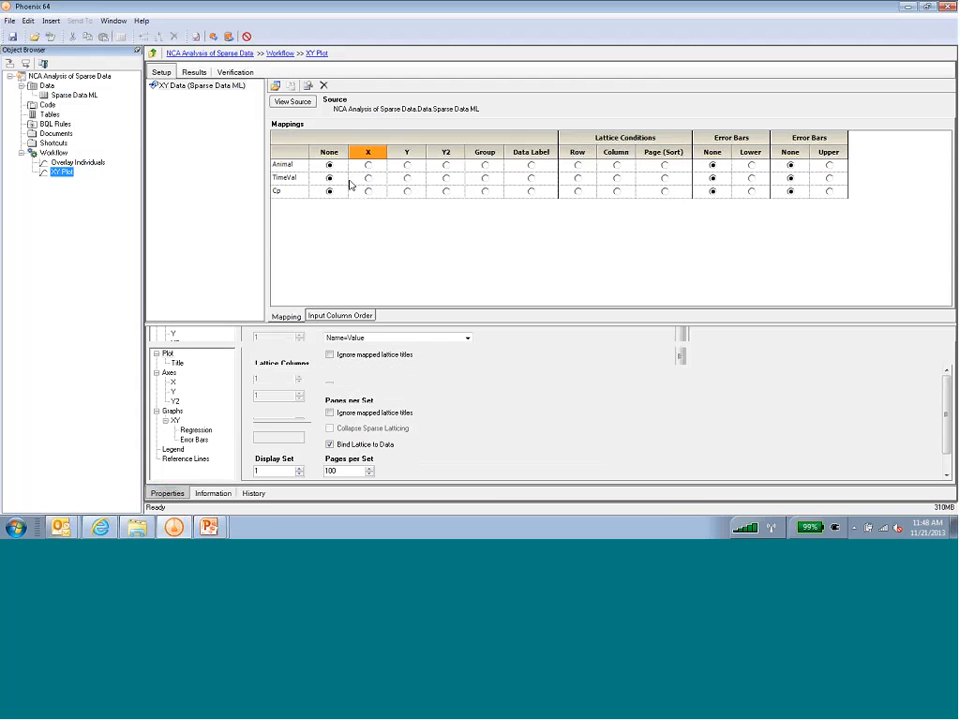
left_click(323, 87)
Step: Send the Sparse Data ML worksheet to a Descriptive Stats object
left_click(74, 95)
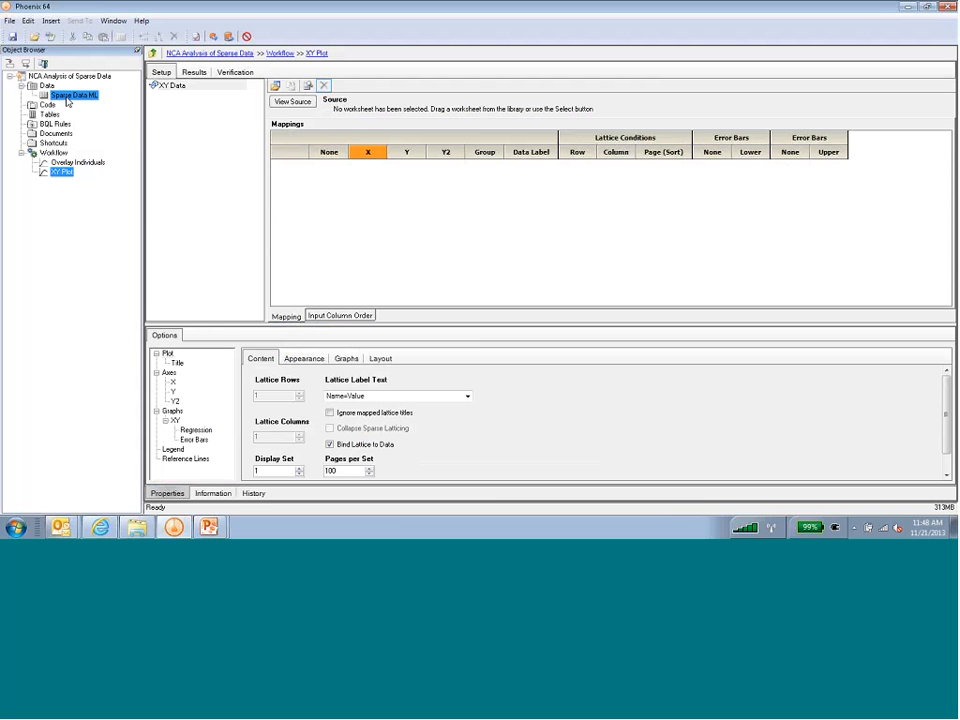
right_click(80, 97)
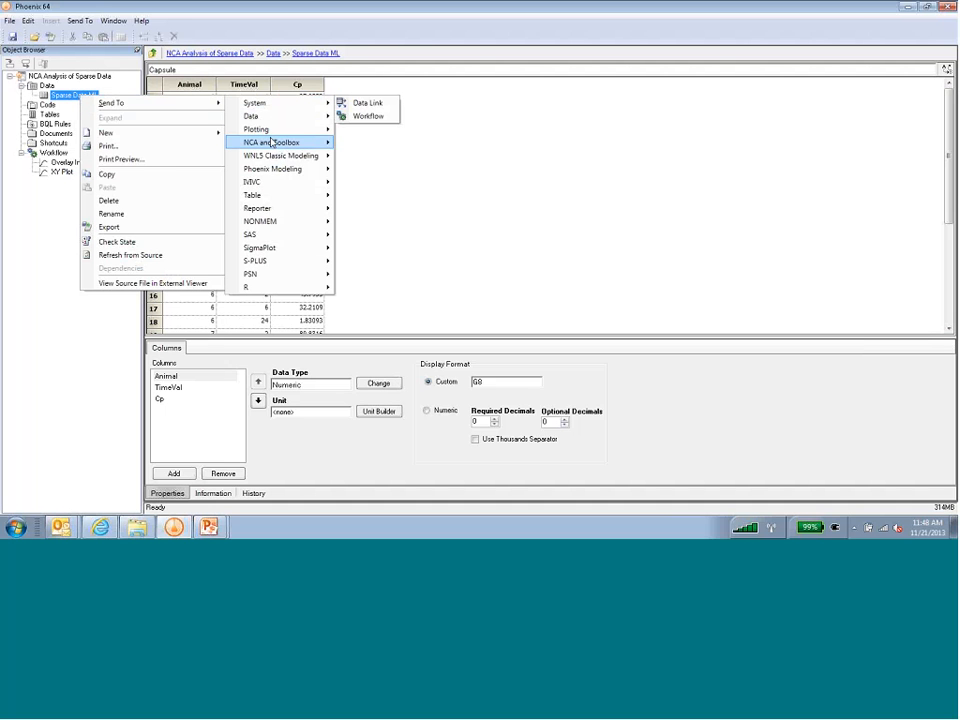
mouse_move(271, 143)
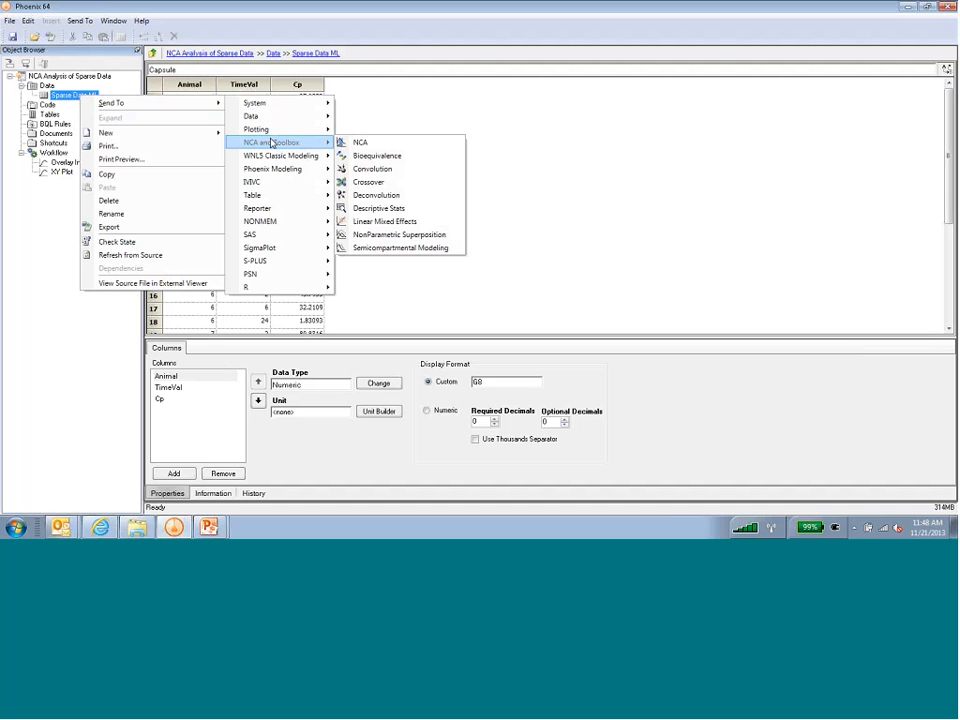
left_click(381, 208)
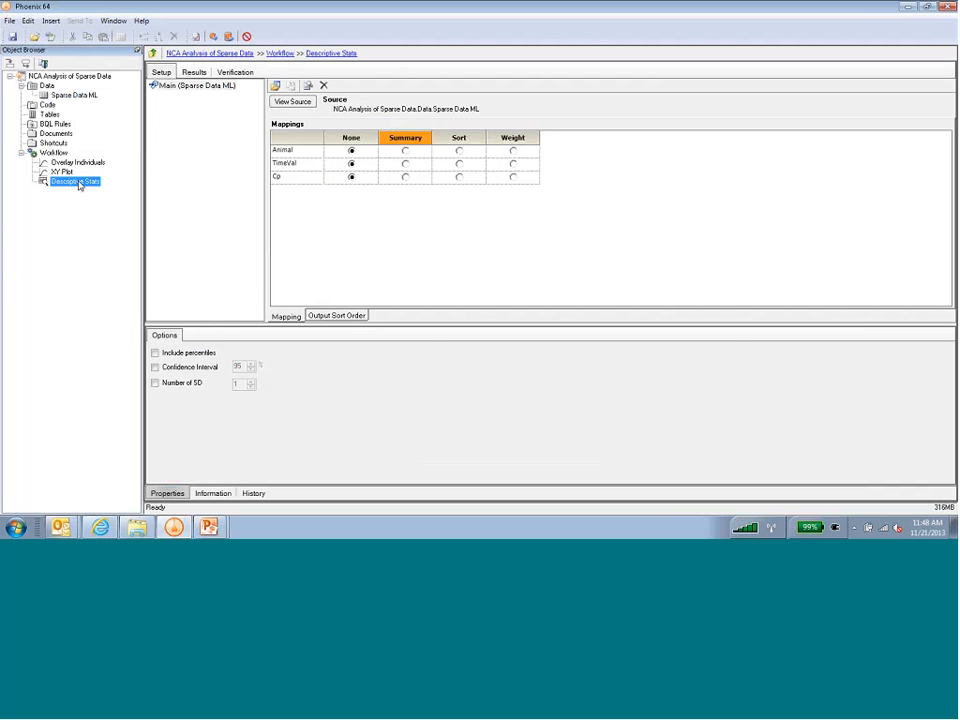
Step: Map Cp to Summary and TimeVal to Sort in Descriptive Stats, and execute the object
left_click(405, 178)
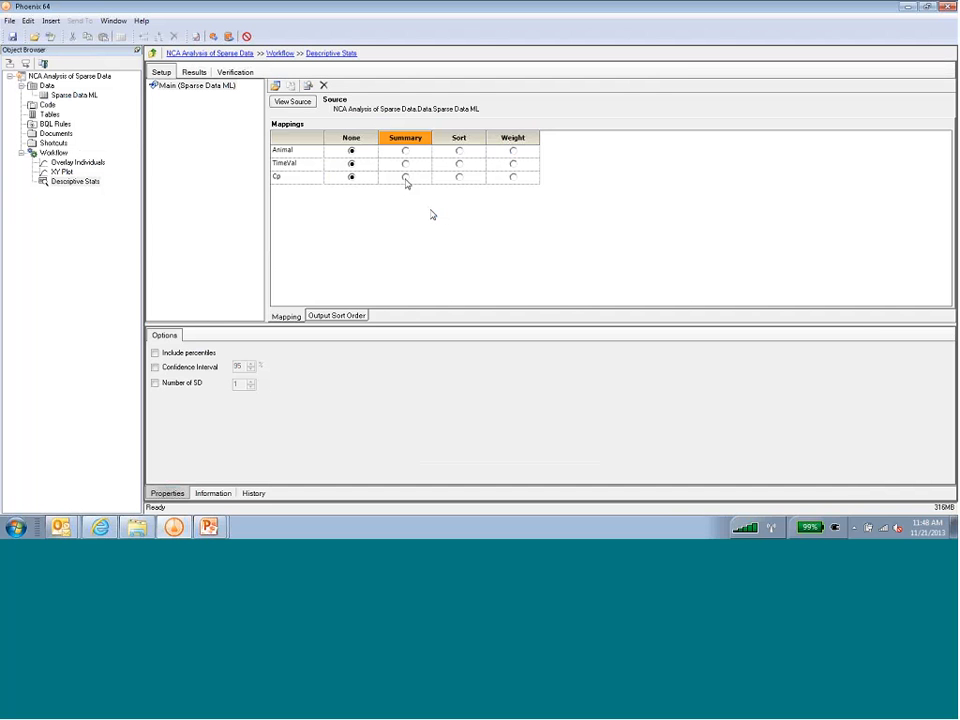
left_click(405, 177)
left_click(459, 164)
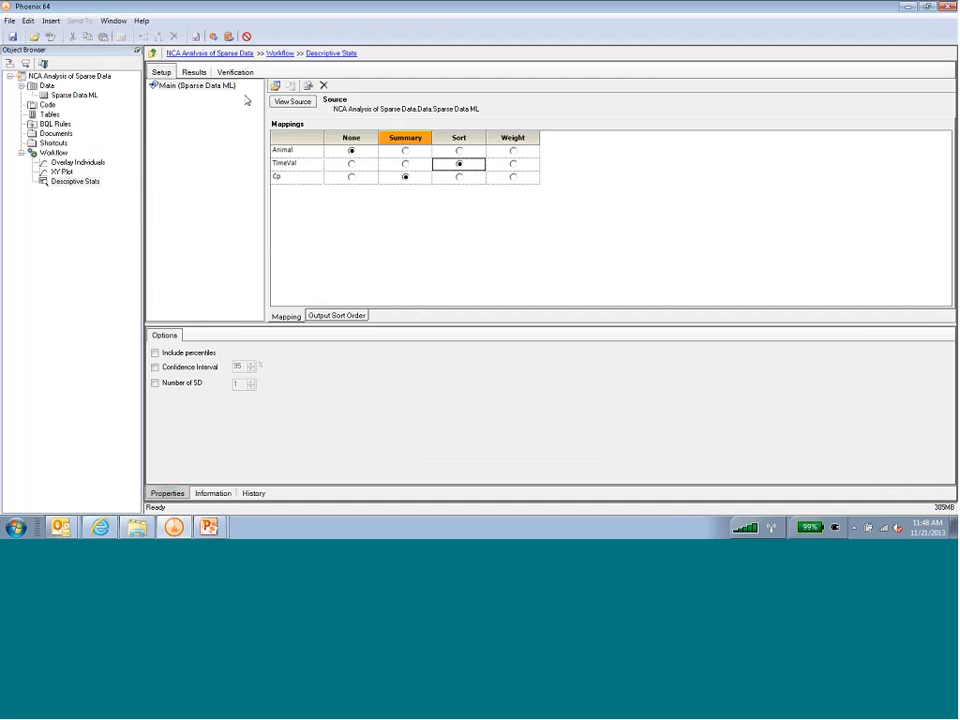
left_click(213, 36)
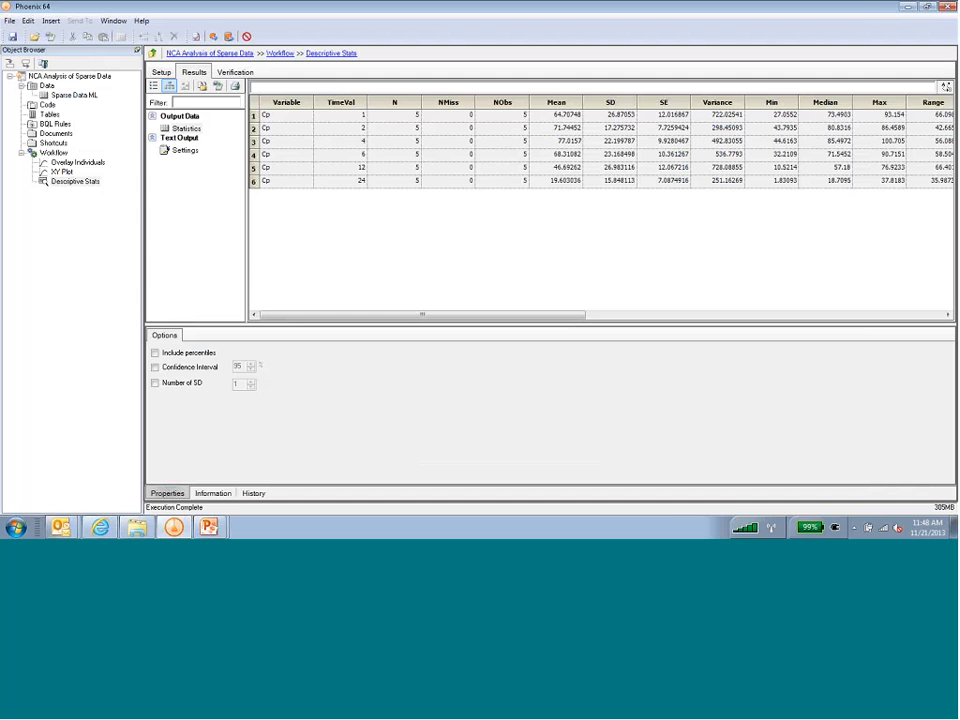
Step: Examine the TimeVal, Mean, SD and SE columns of the Descriptive Stats results
left_click(352, 104)
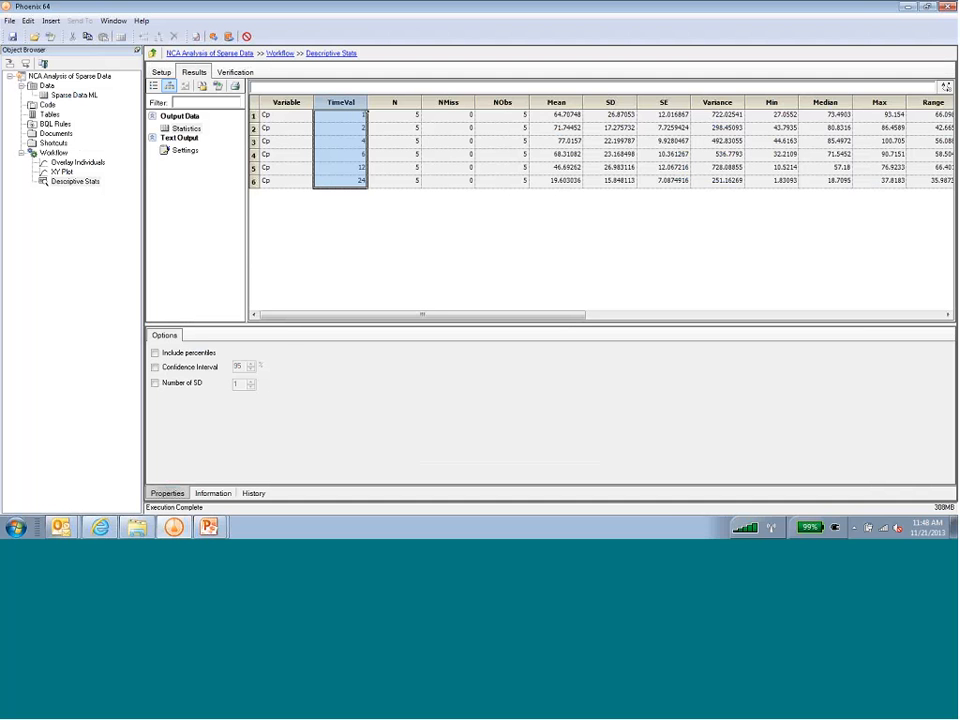
left_click(564, 104)
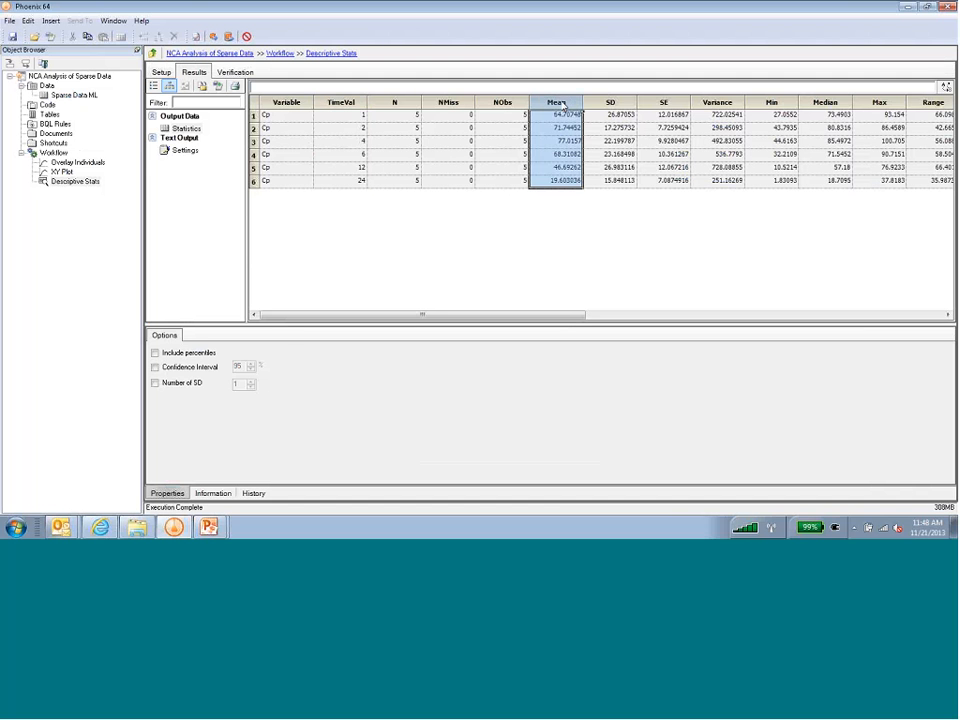
left_click(610, 104)
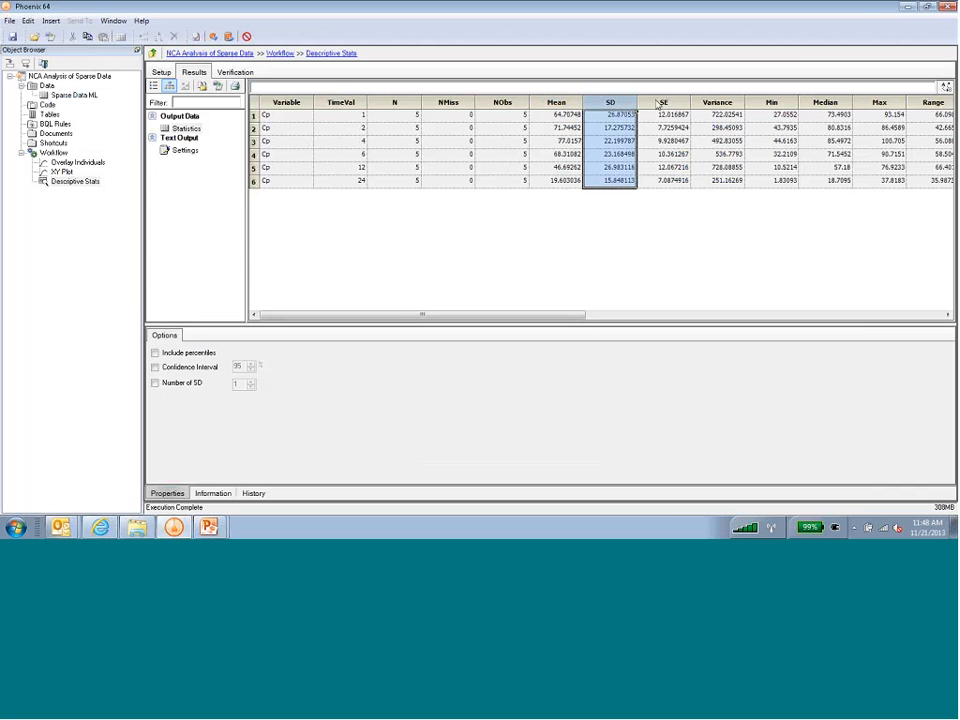
left_click(660, 104)
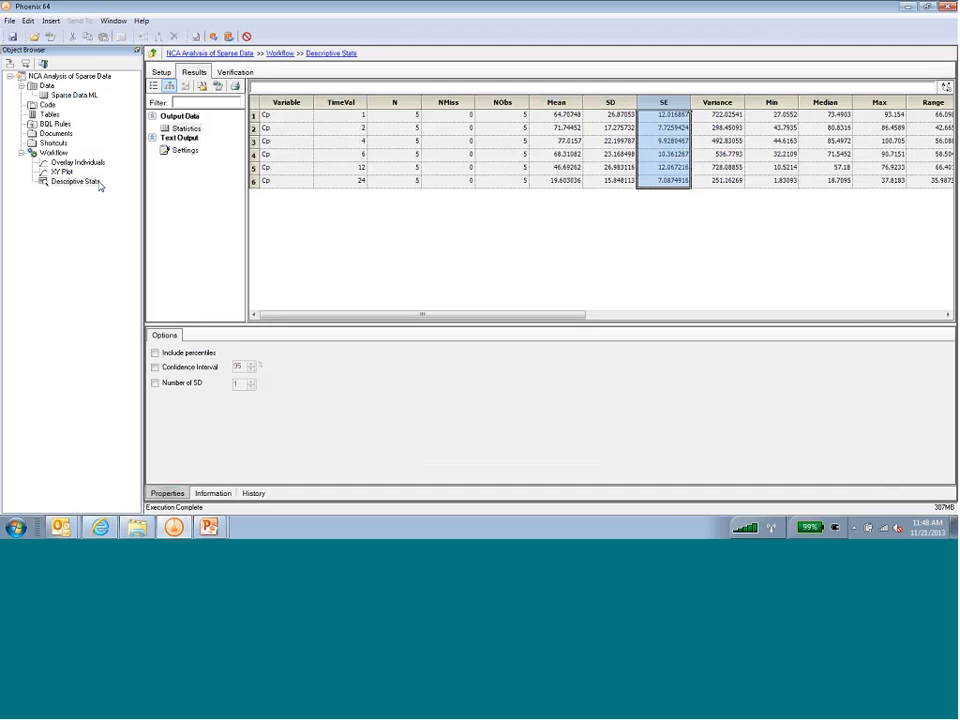
Step: Set the empty XY Plot's source to the Statistics output of Descriptive Stats and enlarge the mappings area
left_click(61, 172)
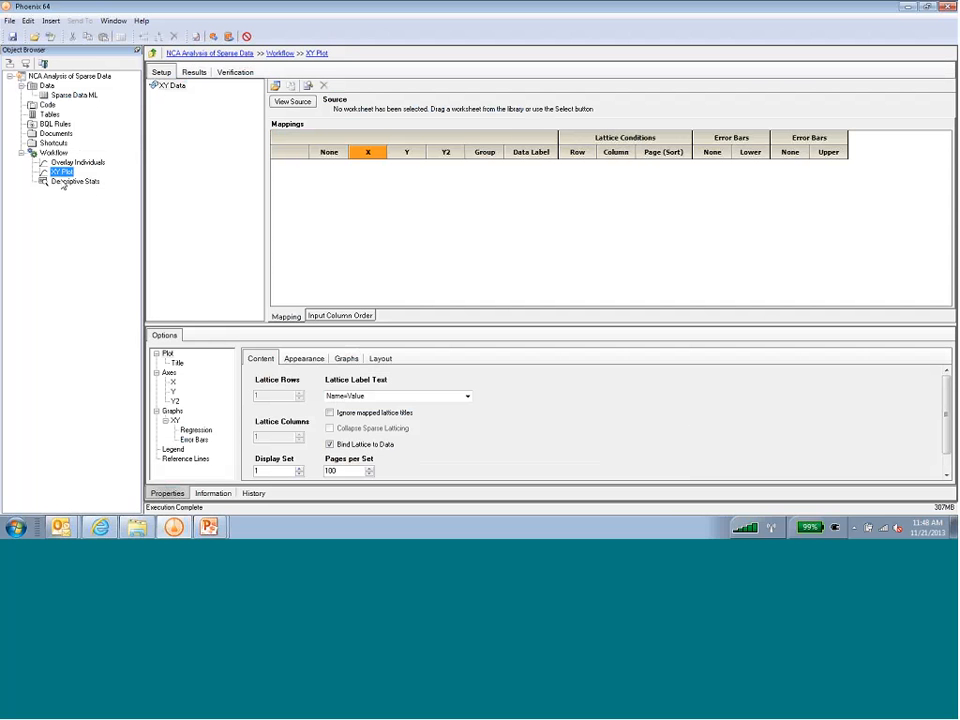
left_click(275, 87)
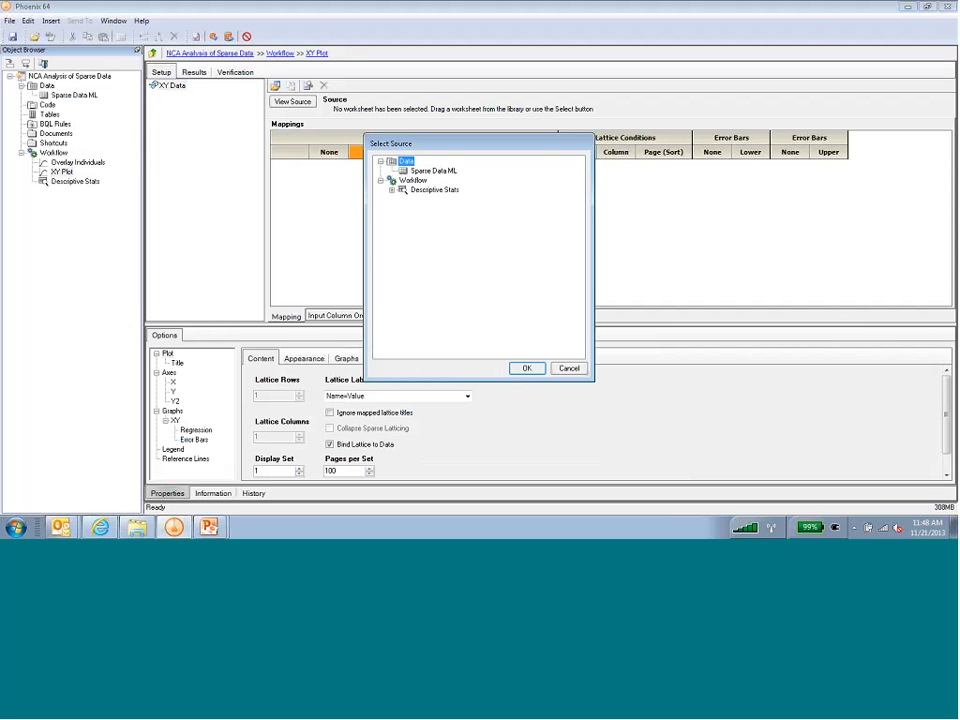
left_click(392, 190)
left_click(434, 200)
left_click(526, 368)
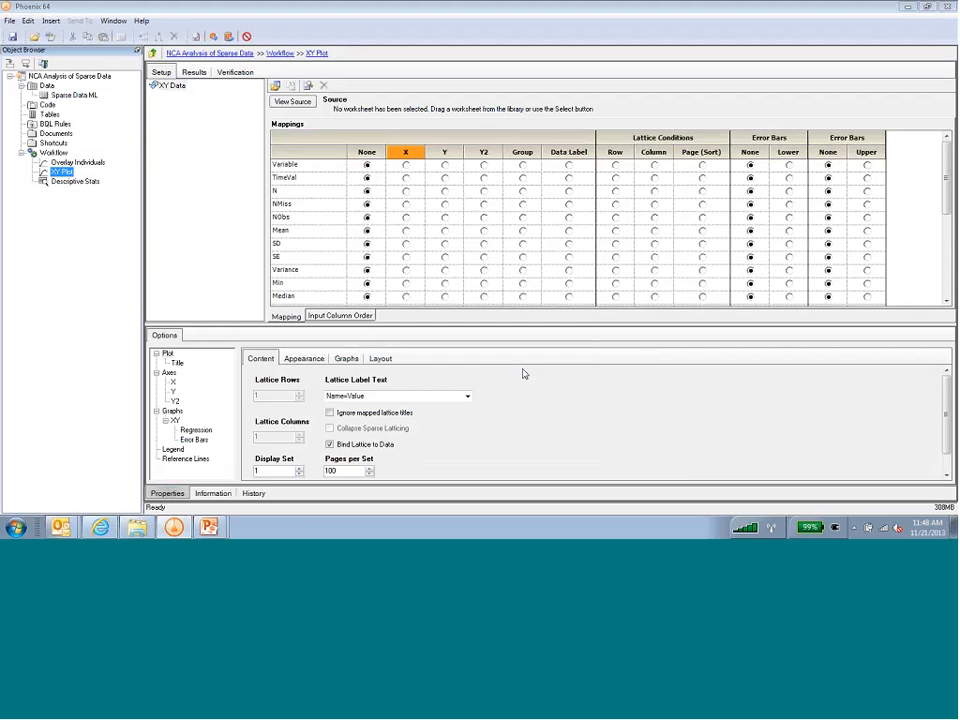
left_click_drag(470, 326, 462, 359)
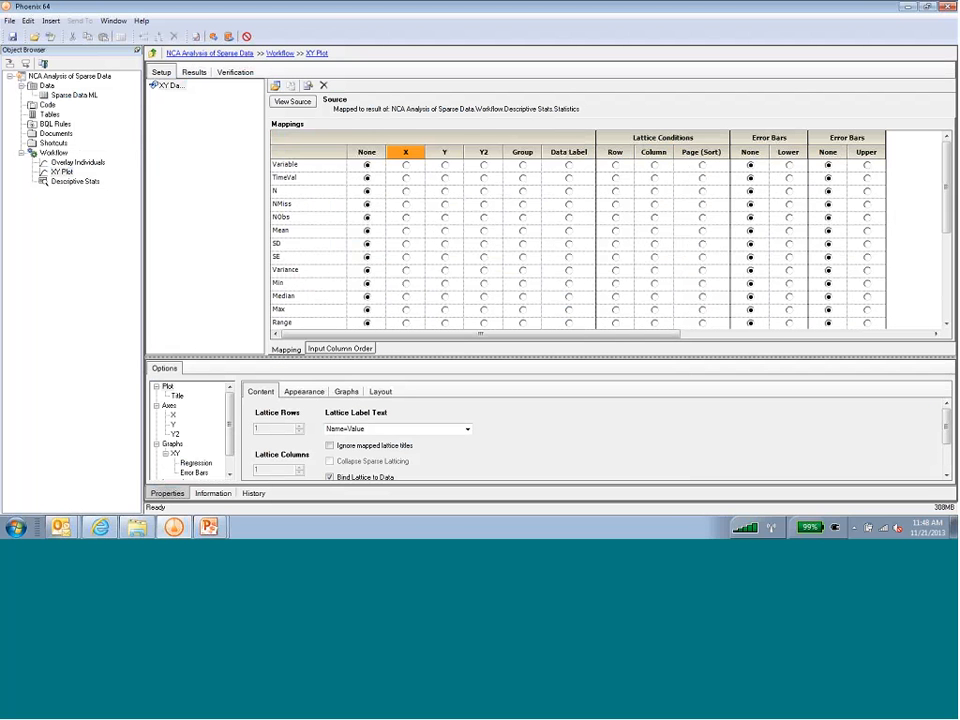
Step: Map TimeVal to X, Mean to Y and SE to the lower and upper error bars, and execute the plot
left_click(405, 178)
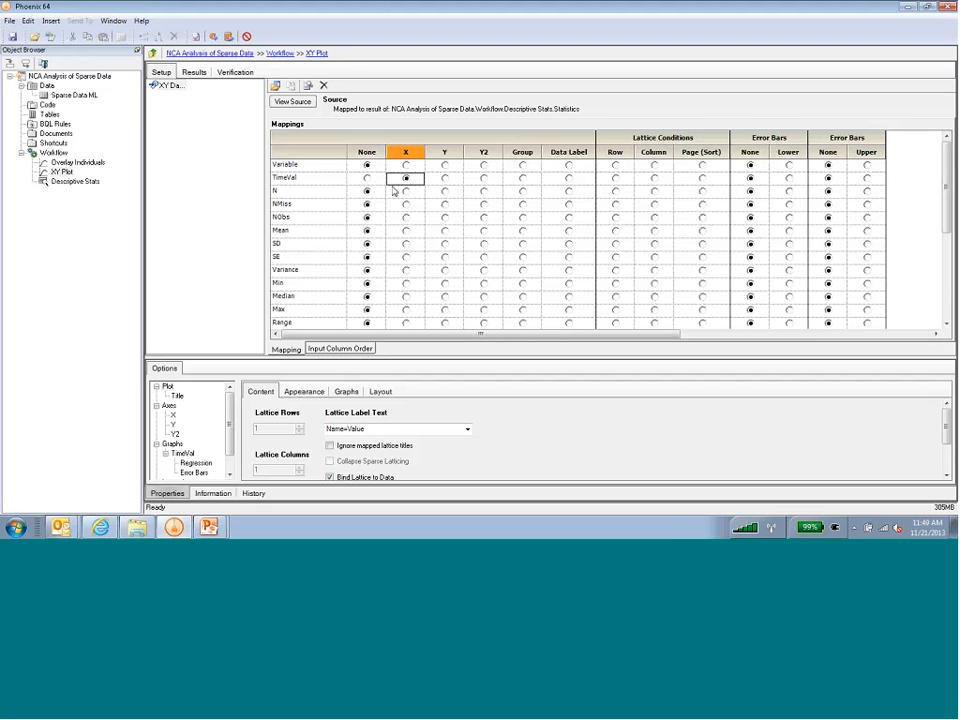
left_click(445, 231)
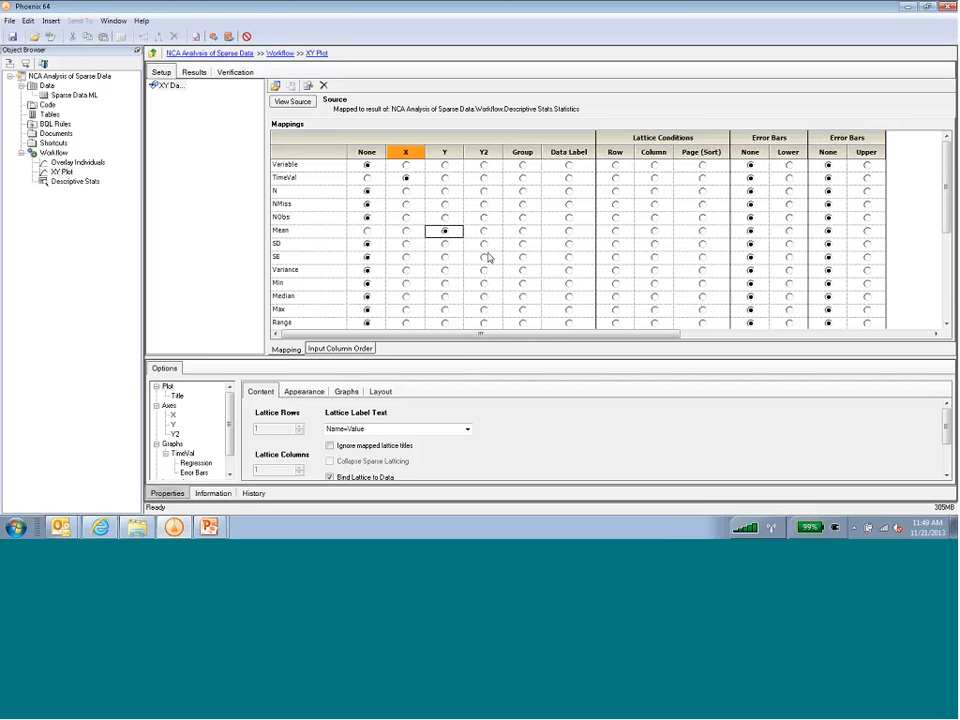
left_click(790, 258)
left_click(867, 258)
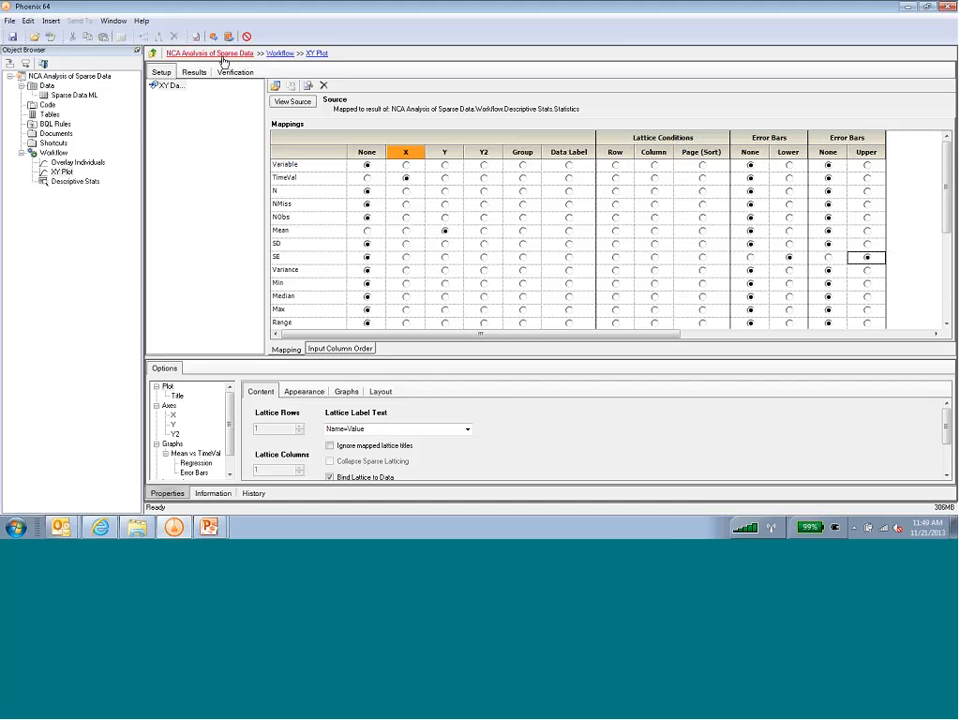
left_click(214, 39)
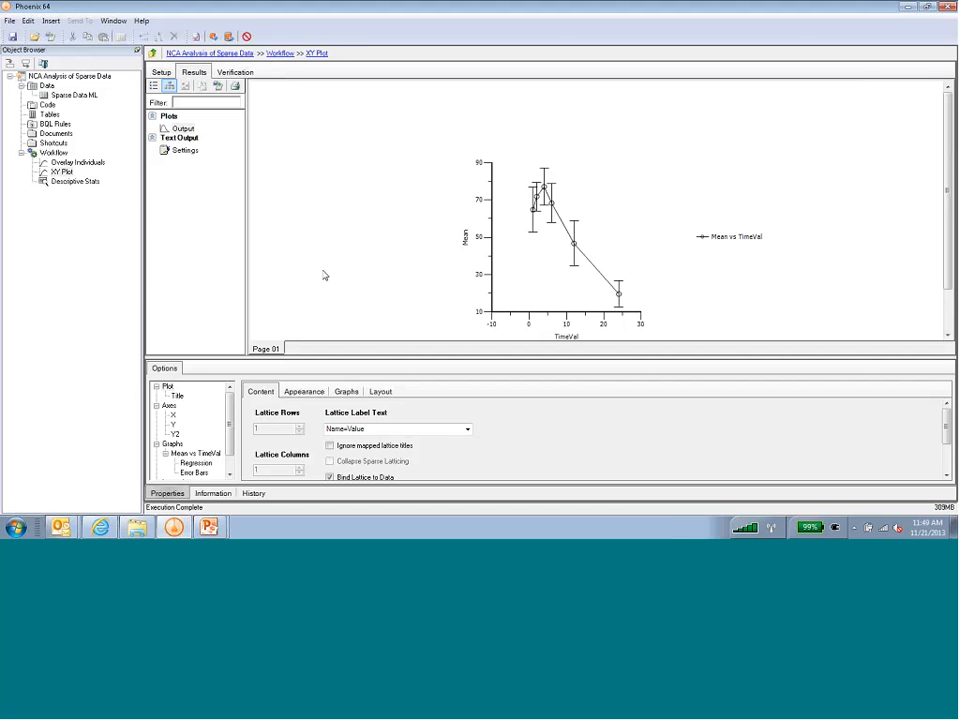
Step: Give the mean plot's X axis a custom range from 0 to 24 with 4 major divisions
left_click(173, 417)
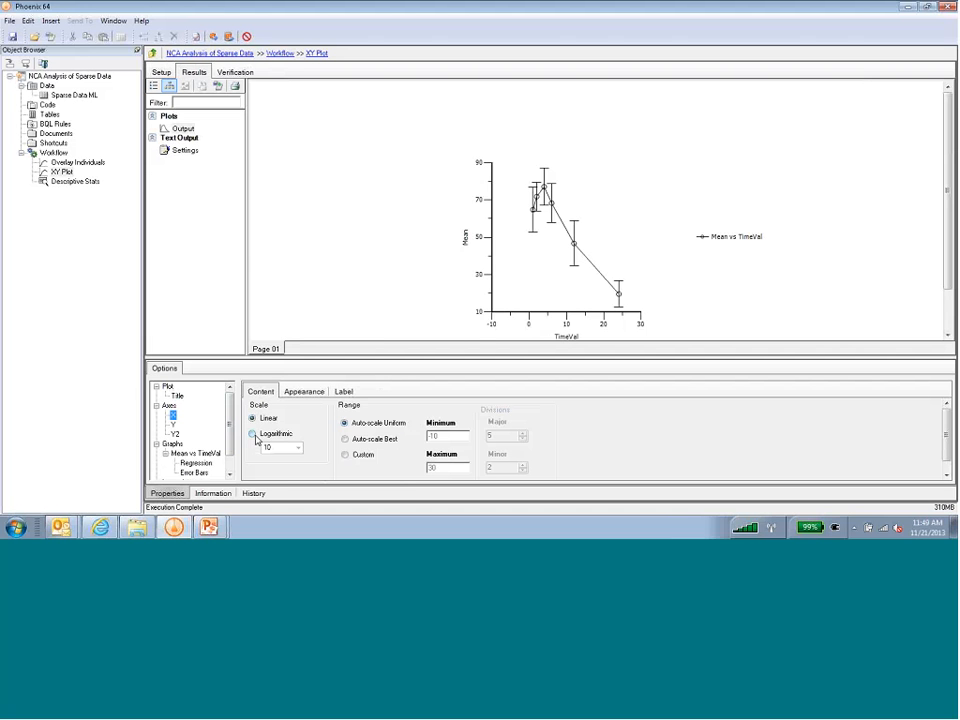
left_click(366, 454)
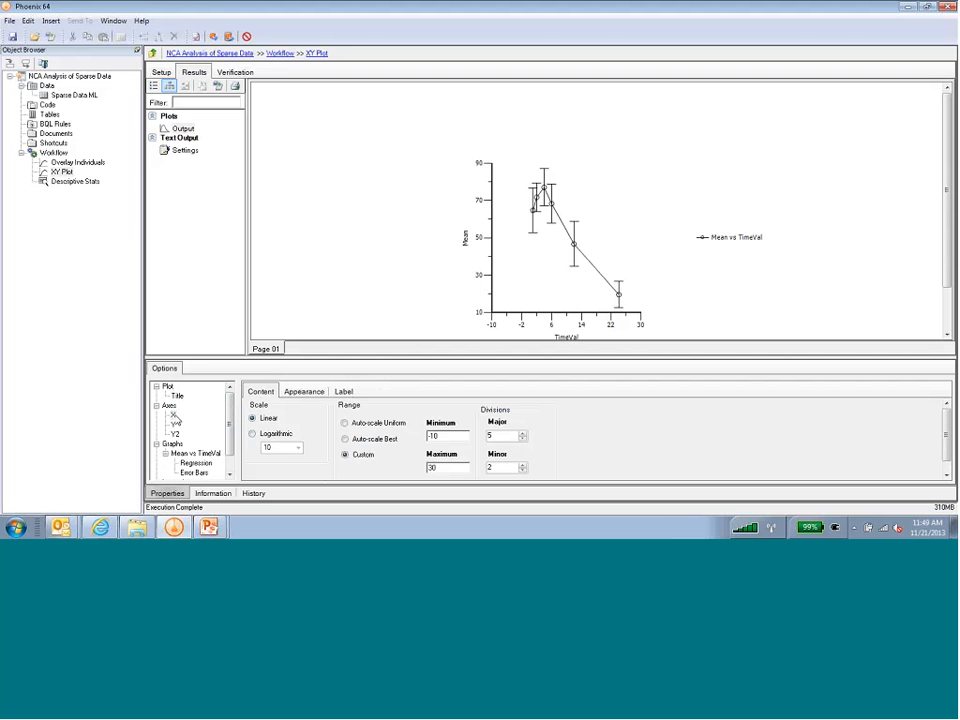
left_click_drag(441, 436, 404, 431)
type("0")
left_click_drag(441, 467, 416, 466)
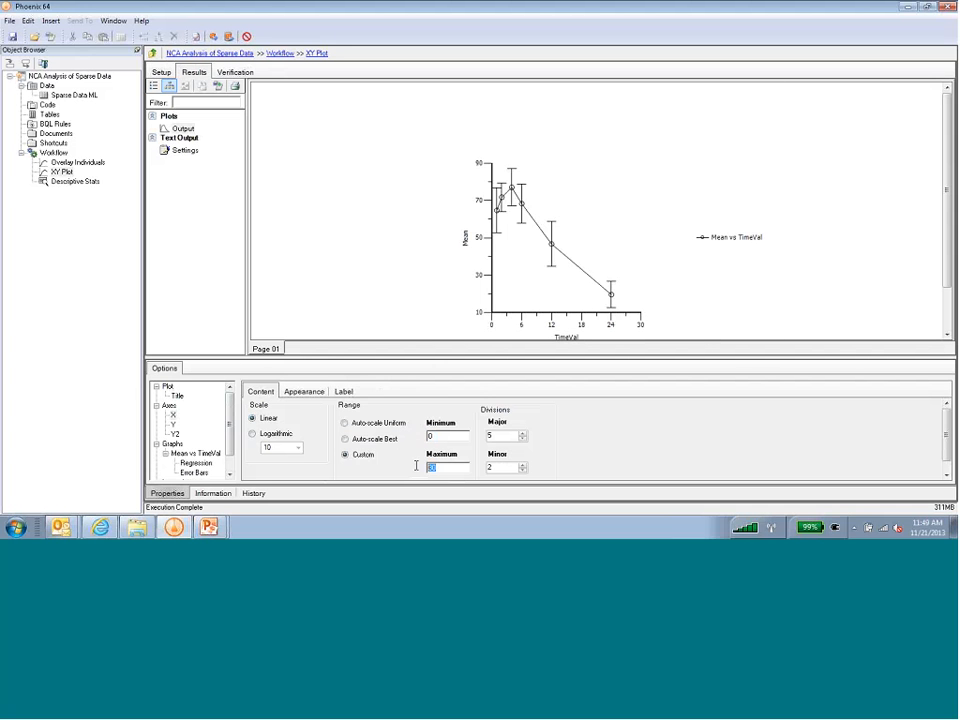
type("24")
left_click(437, 437)
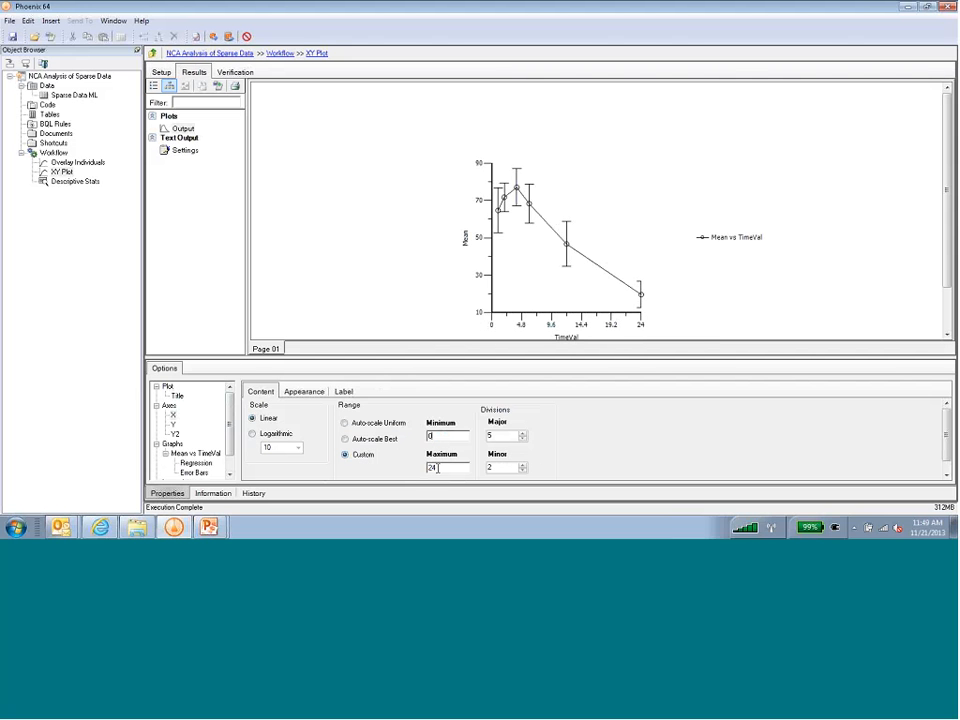
left_click(523, 441)
Step: Rename the second XY Plot as Mean Conc with Error Bars
key("F2")
type("Me")
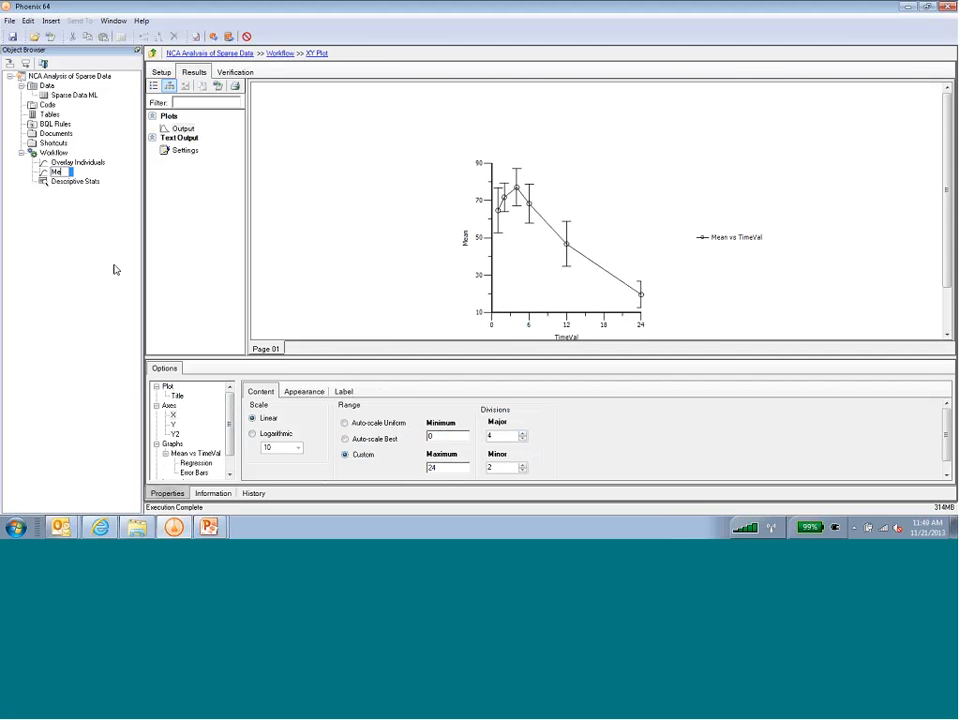
type("an Conc with Error Bars")
key("Return")
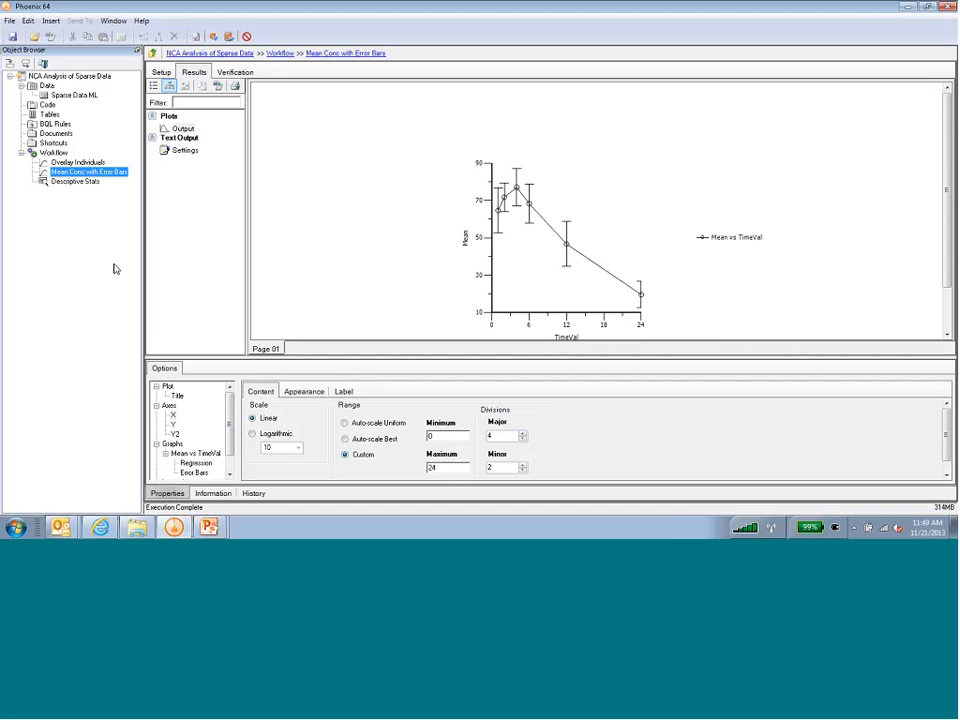
Step: Send the Sparse Data ML worksheet to a new NCA object in the workflow
left_click(59, 96)
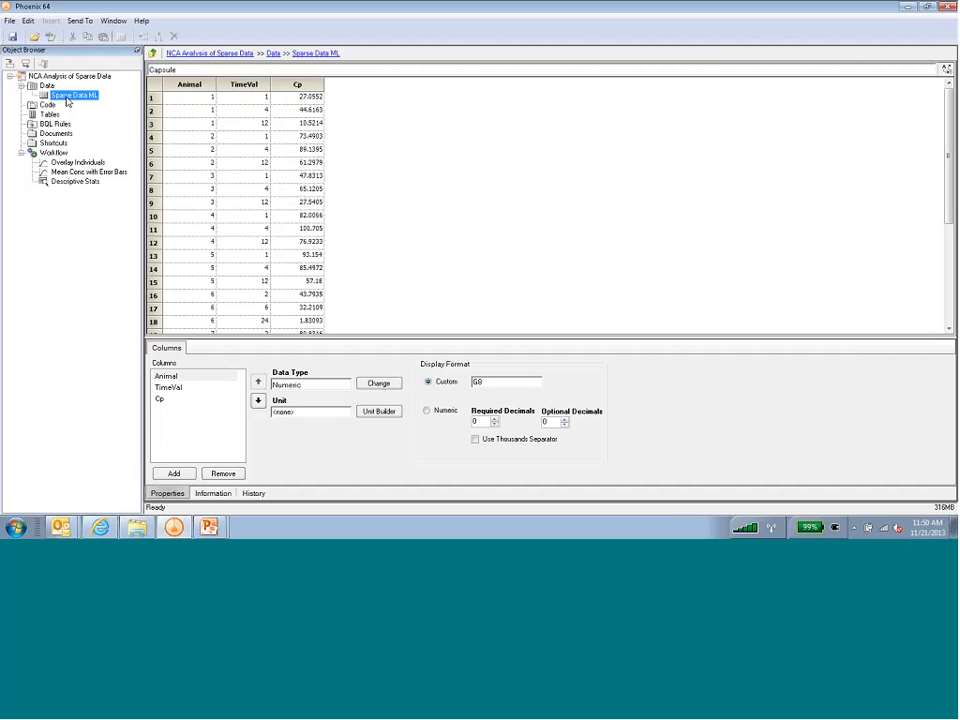
right_click(68, 100)
mouse_move(100, 101)
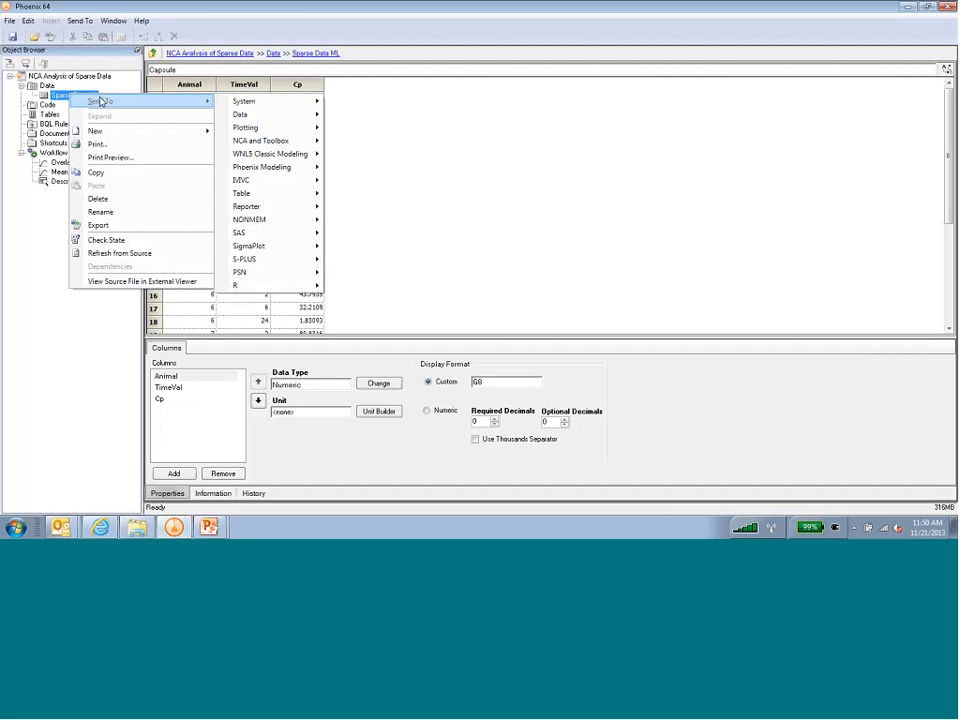
mouse_move(255, 141)
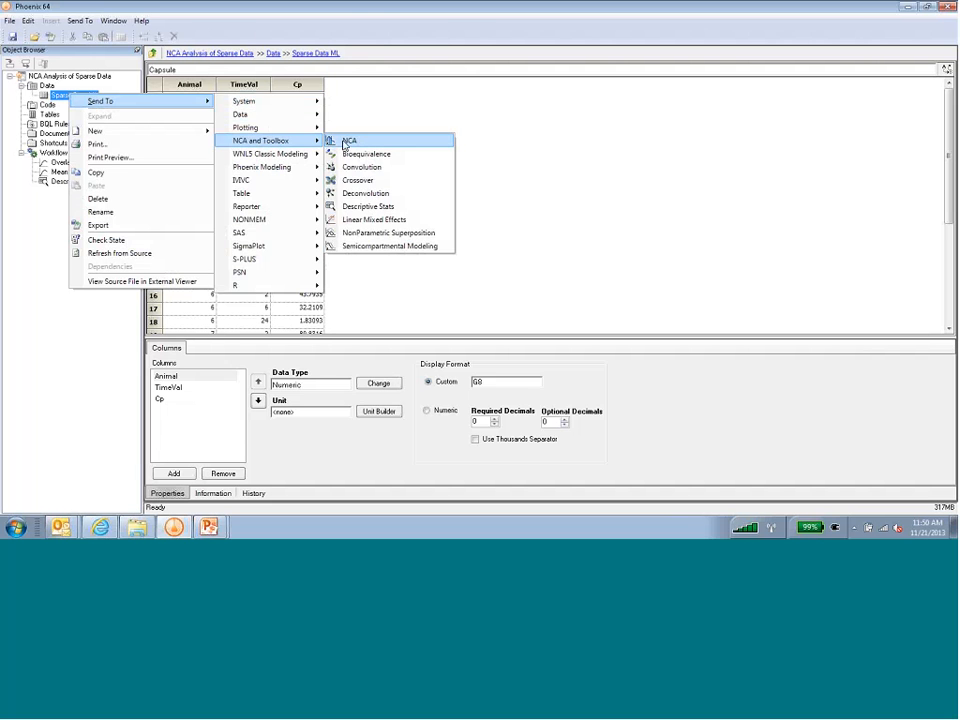
left_click(347, 141)
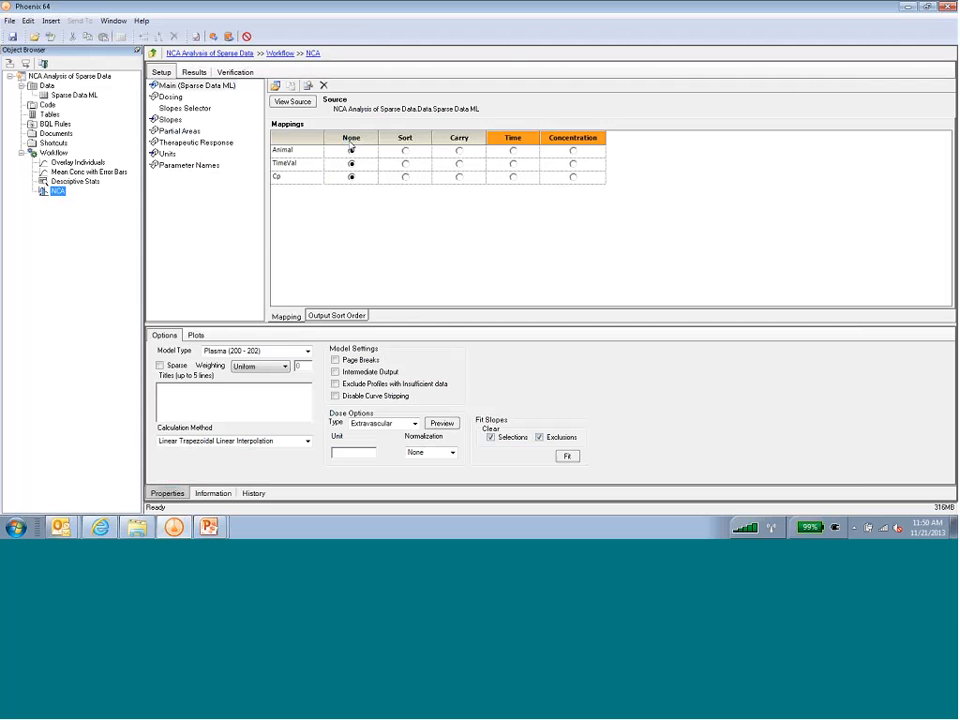
Step: Enable the Sparse option for the NCA and map Animal to Subject, TimeVal to Time and Cp to Concentration
left_click(351, 150)
left_click(172, 367)
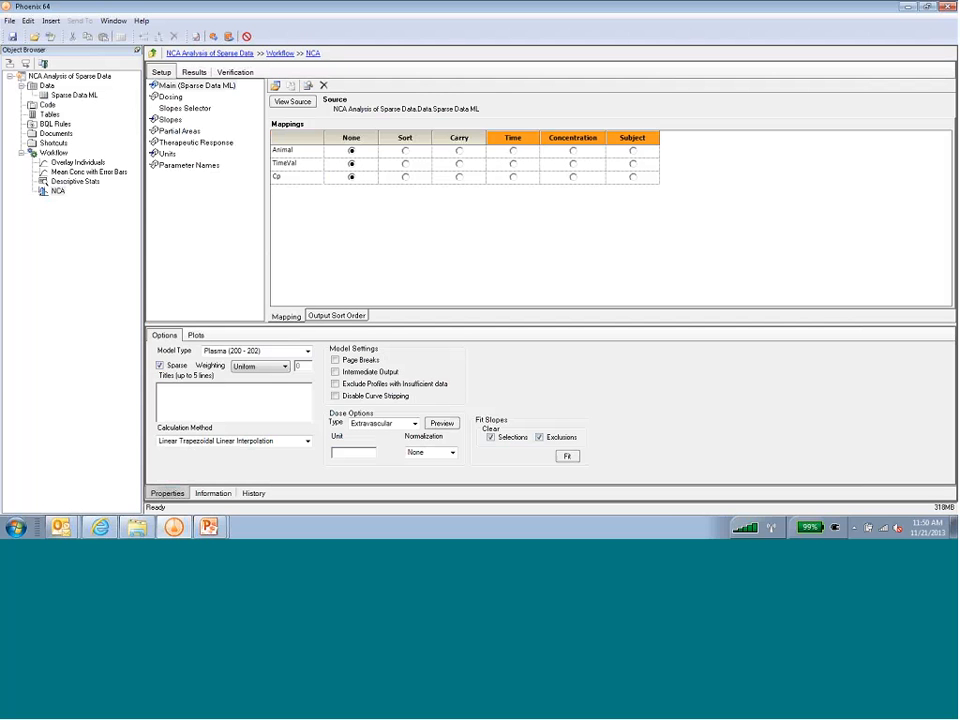
left_click(632, 150)
left_click(513, 164)
left_click(573, 177)
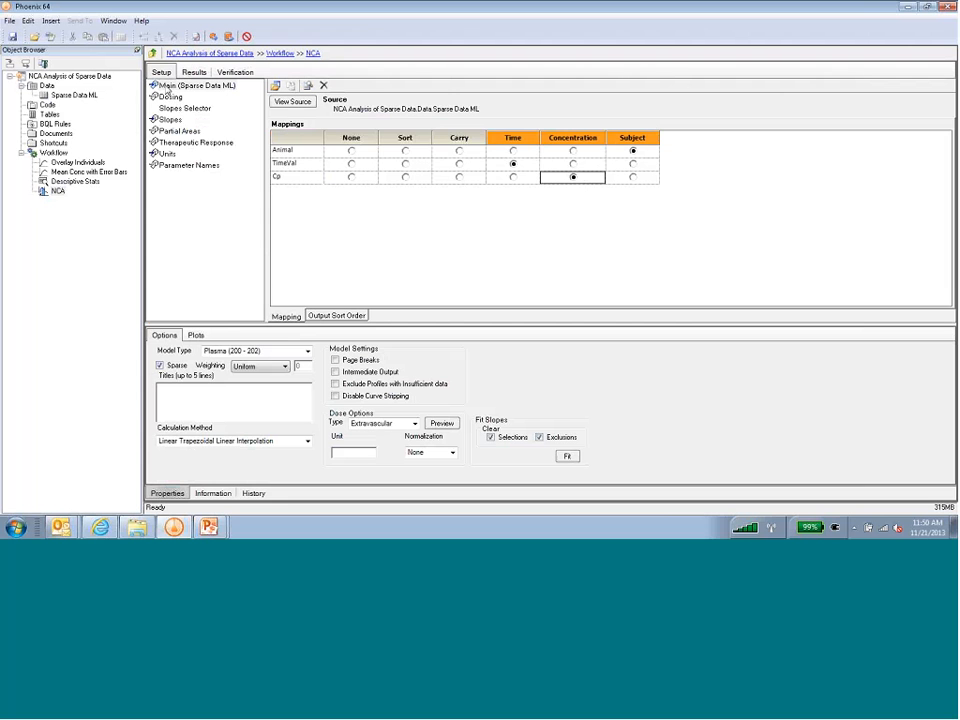
Step: Give the NCA an internal dosing worksheet with a dose of 5 at time 0, and execute the analysis
left_click(170, 97)
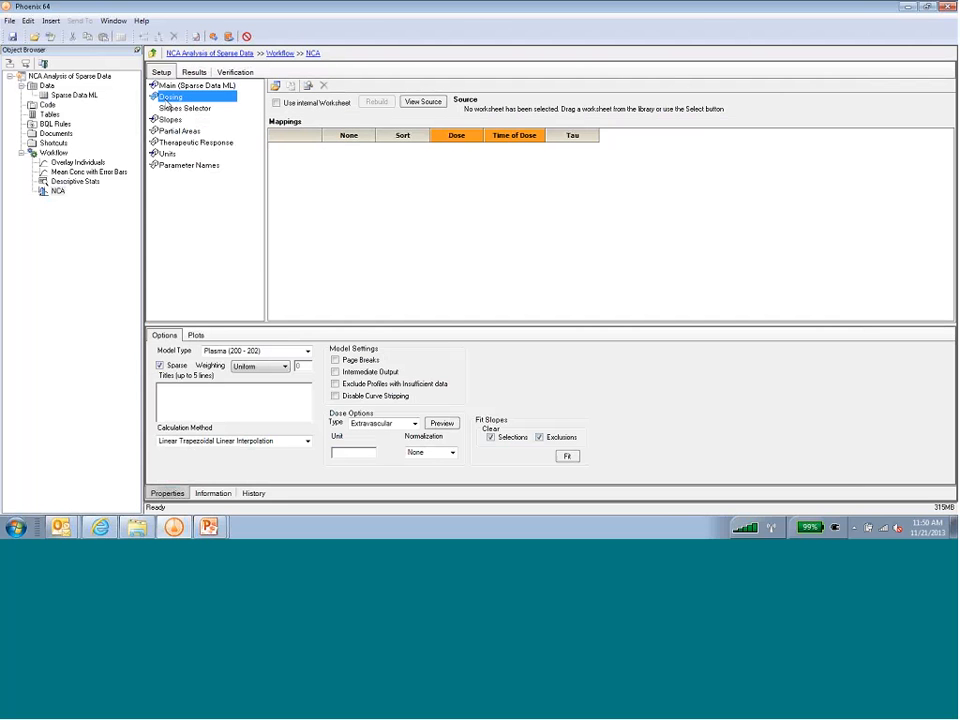
left_click(276, 103)
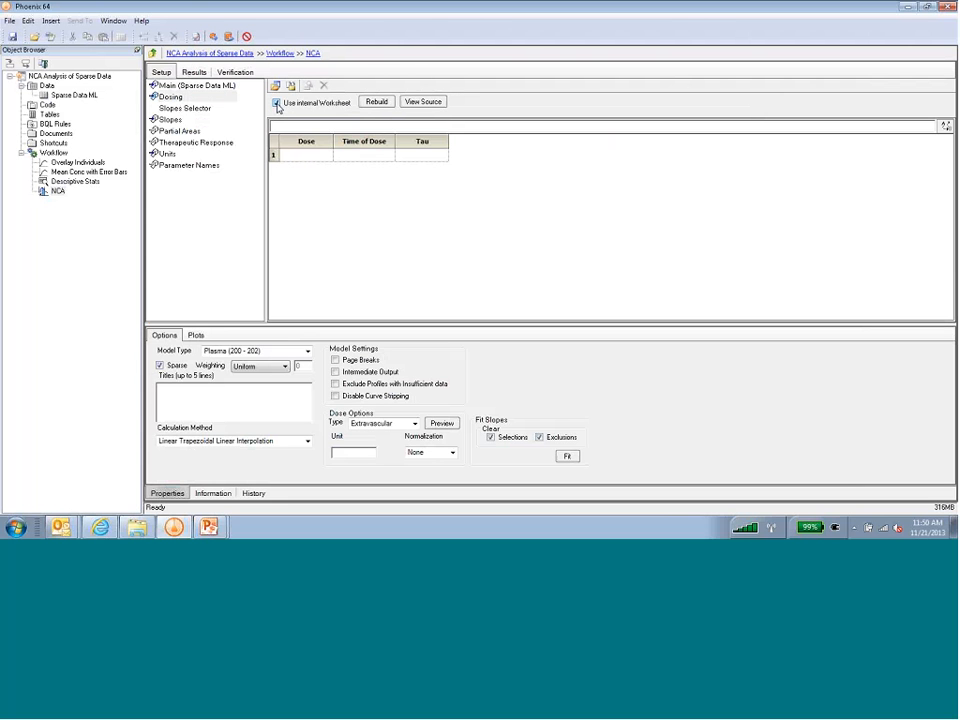
left_click(330, 157)
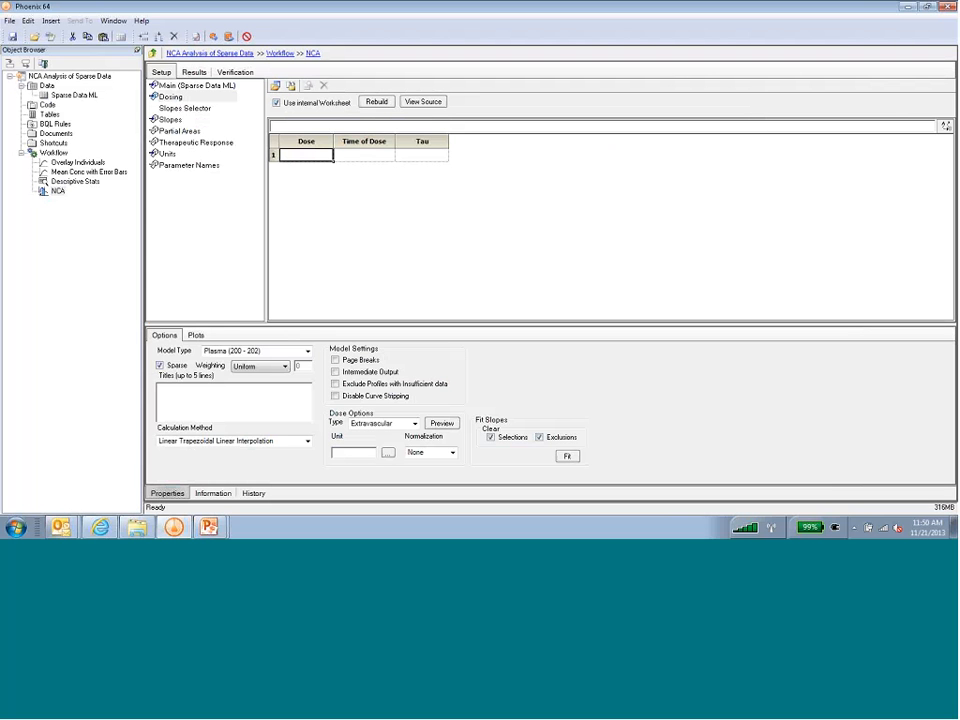
type("5")
left_click(364, 155)
type("0")
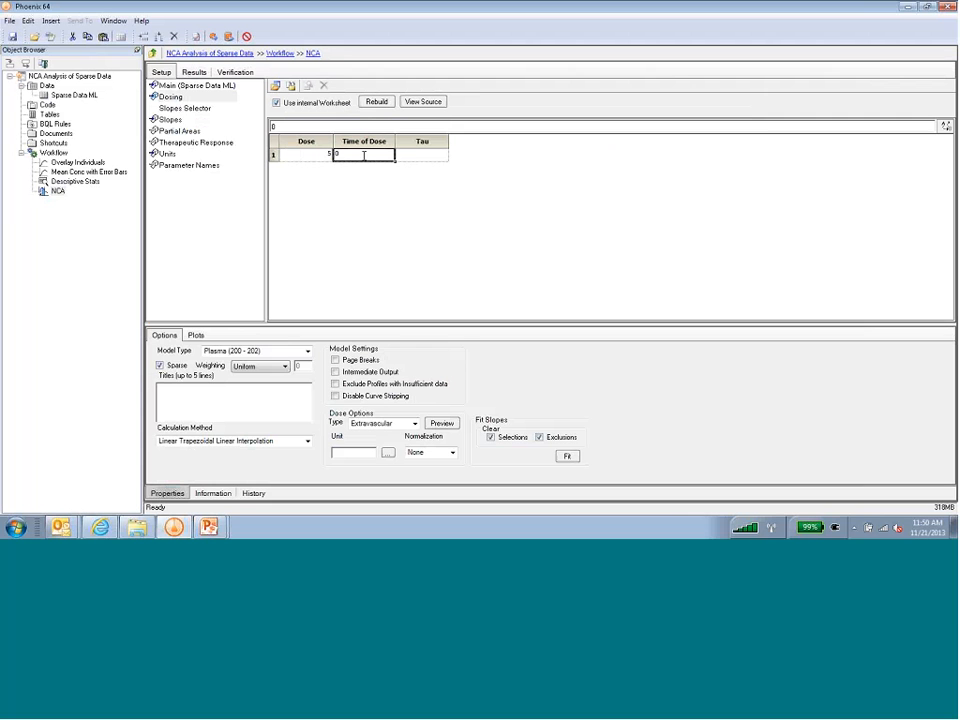
key("Return")
left_click(321, 155)
left_click(213, 37)
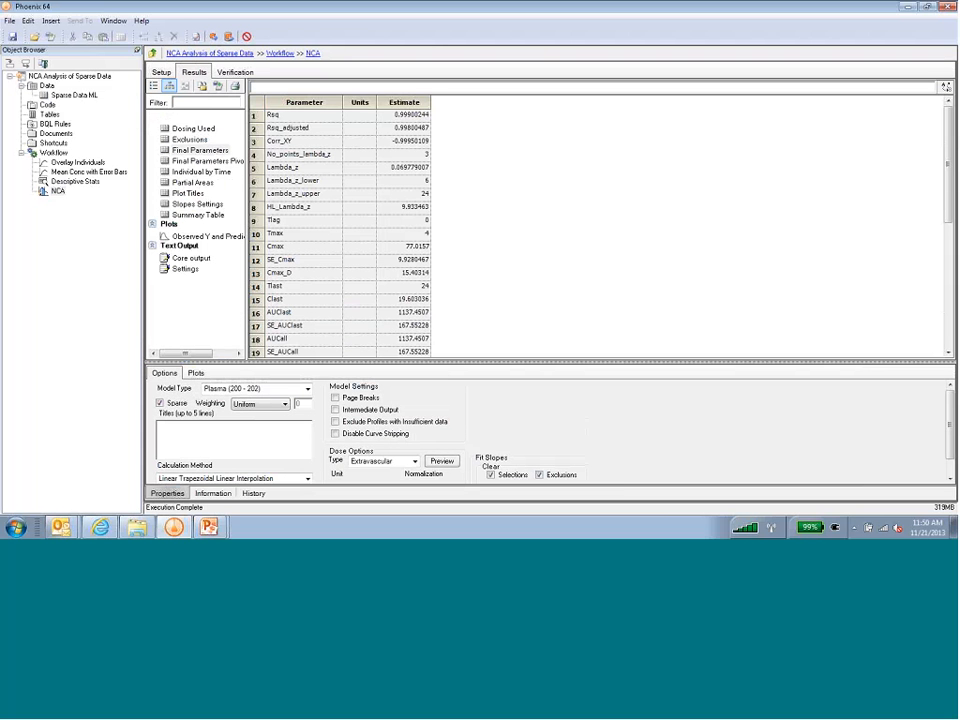
Step: Examine the Cmax and AUClast estimates with their standard errors, and the Observed Y and Predicted Y plot
left_click(415, 103)
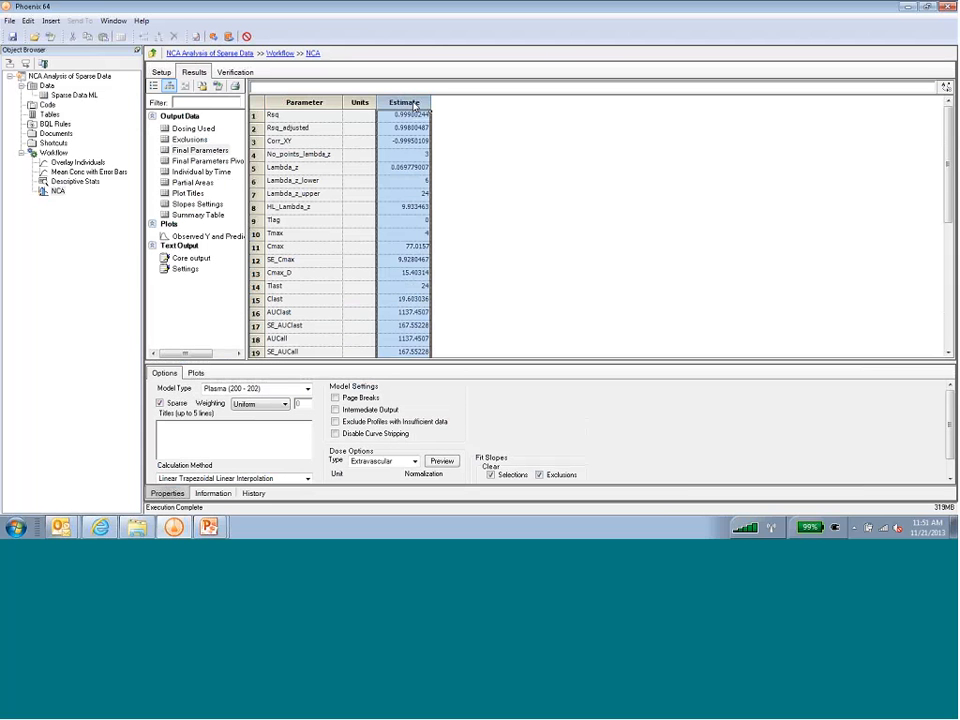
left_click_drag(257, 247, 283, 263)
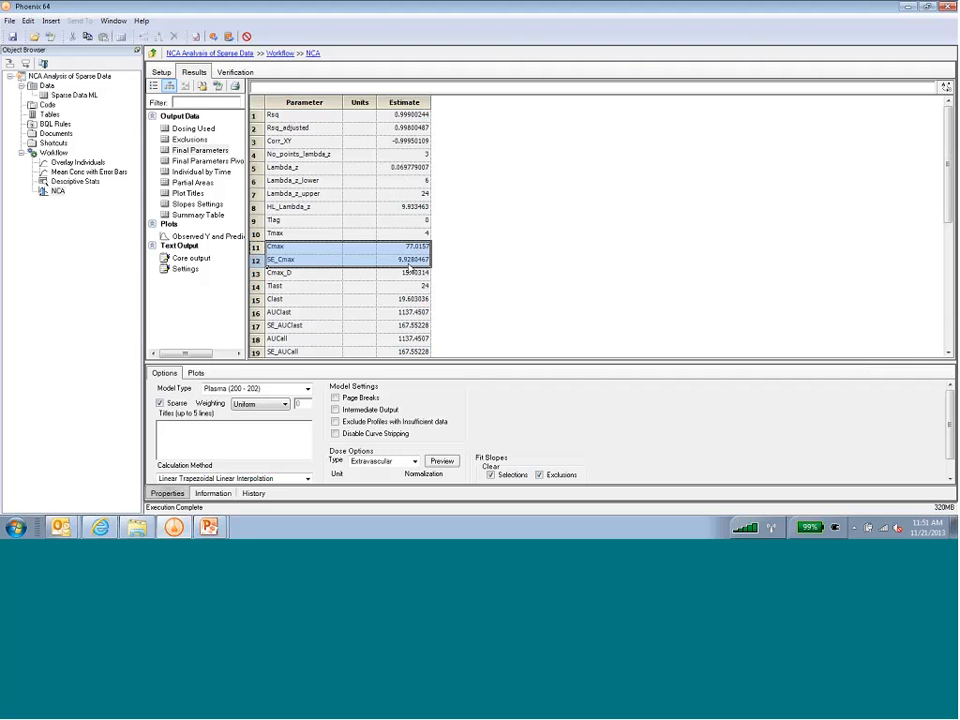
left_click_drag(412, 312, 409, 328)
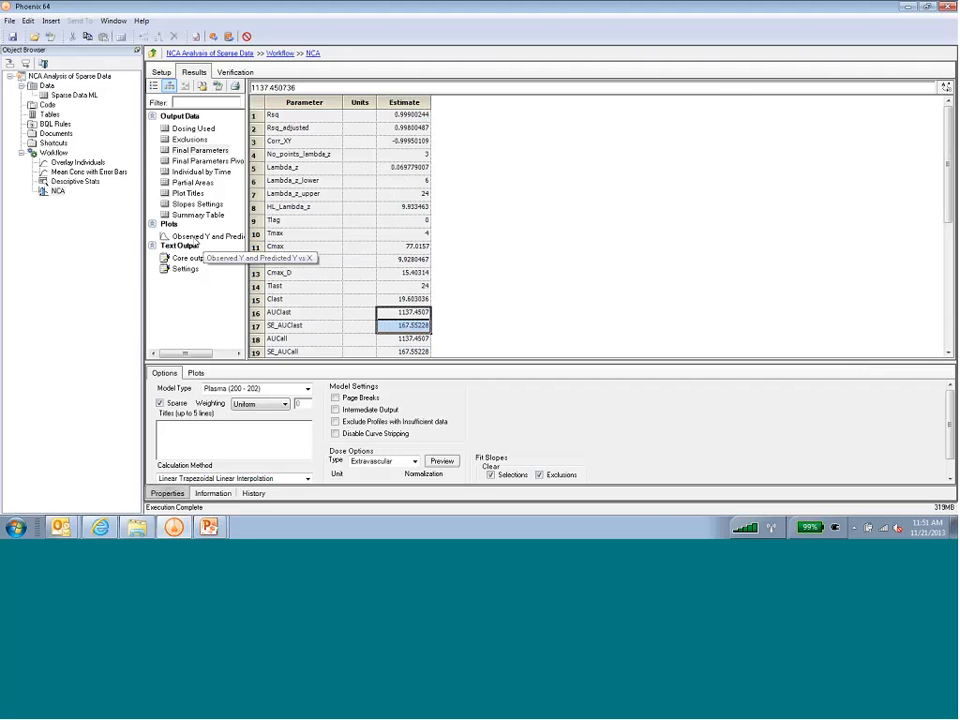
left_click(198, 238)
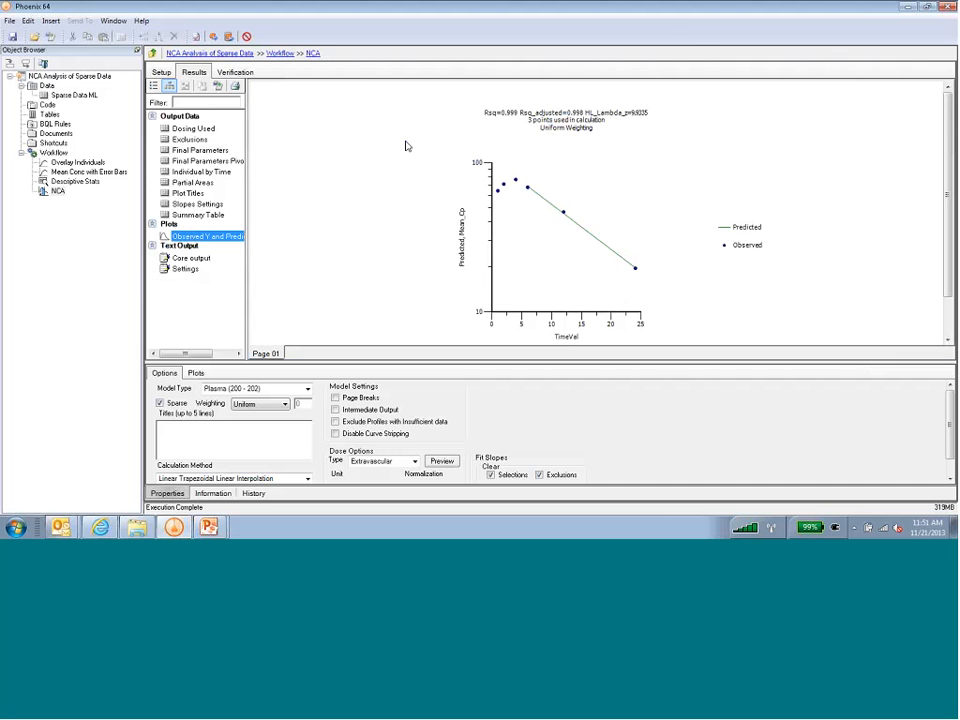
left_click(682, 22)
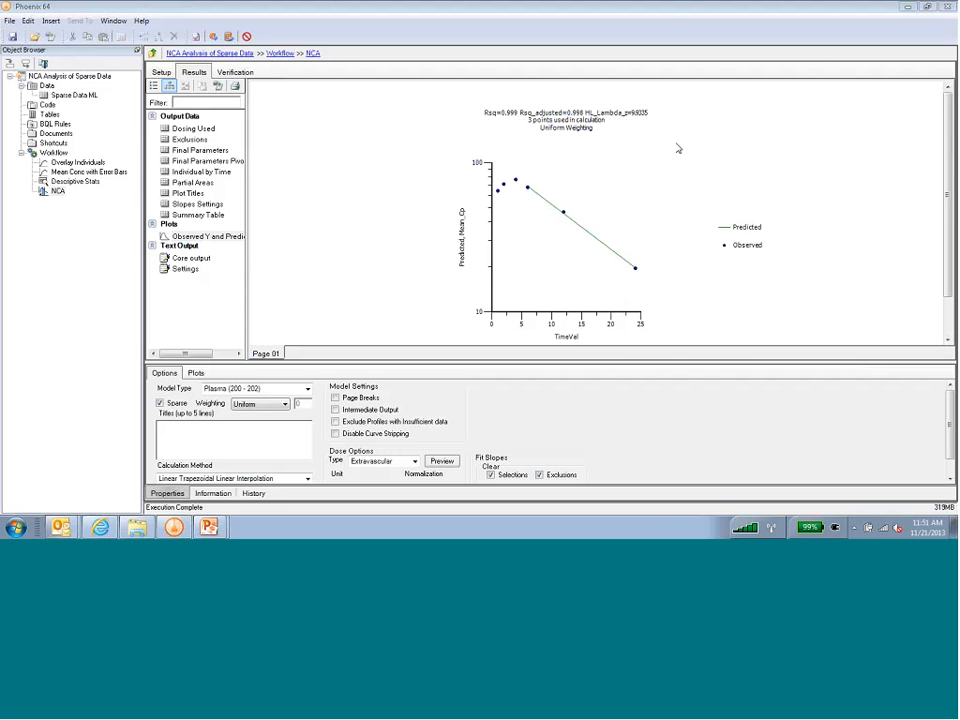
Step: Switch to the PowerPoint slide show and go to slide 2, Submitting Comments & Questions
mouse_move(209, 527)
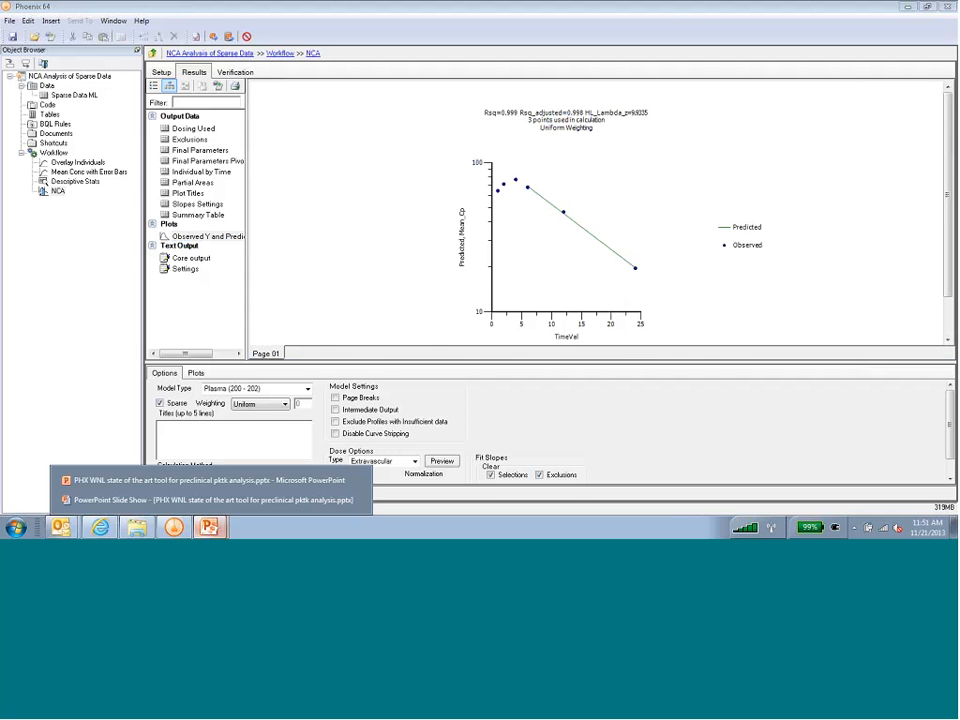
left_click(157, 500)
right_click(148, 323)
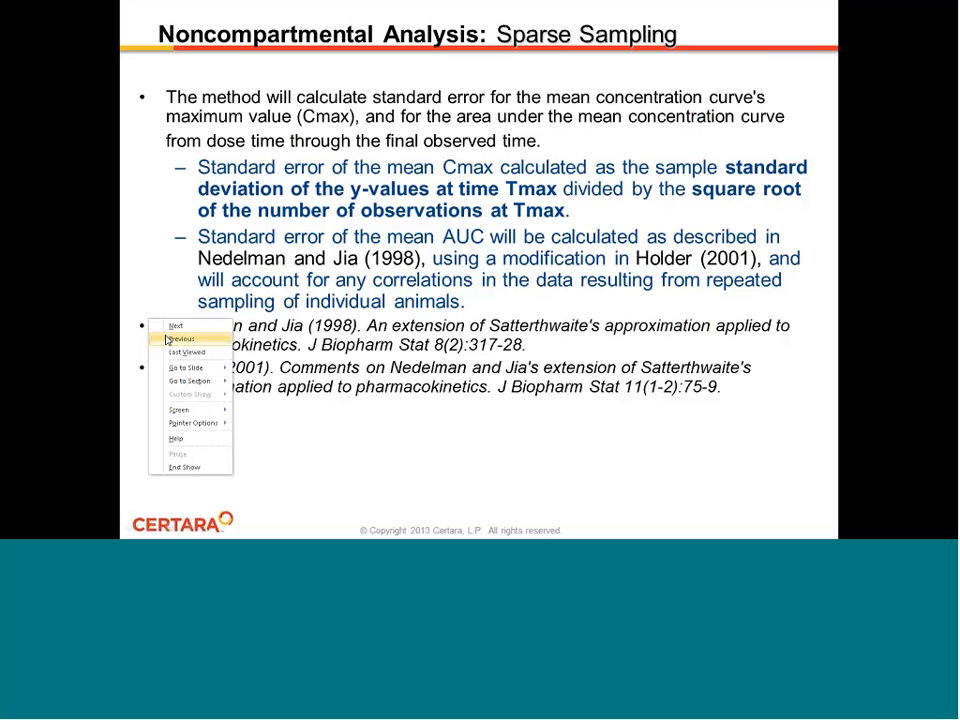
mouse_move(182, 370)
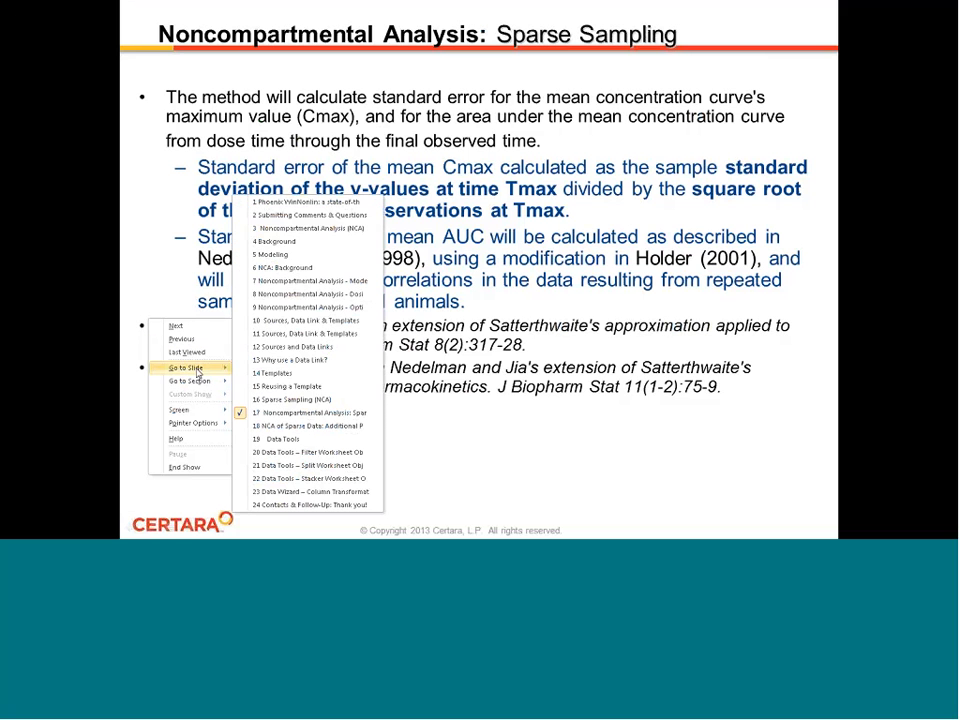
left_click(298, 219)
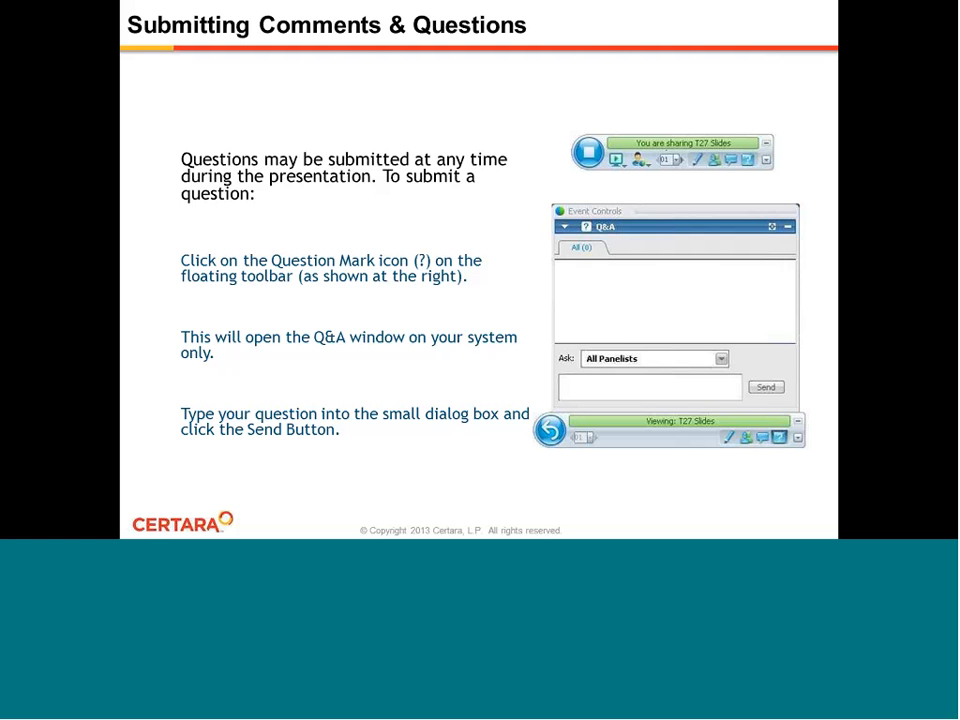
Step: Switch back to Phoenix and save the project as NCA Analysis of Sparse Data.phxproj in the Webinar folder
key("alt+Tab")
key("alt+Tab")
key("alt+Tab")
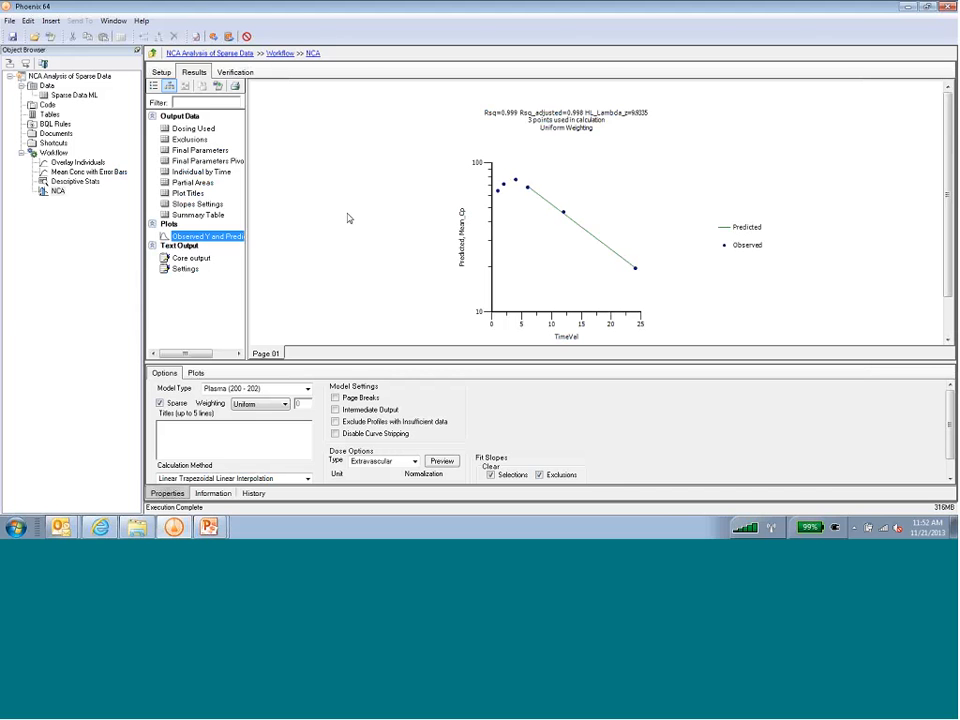
left_click(9, 20)
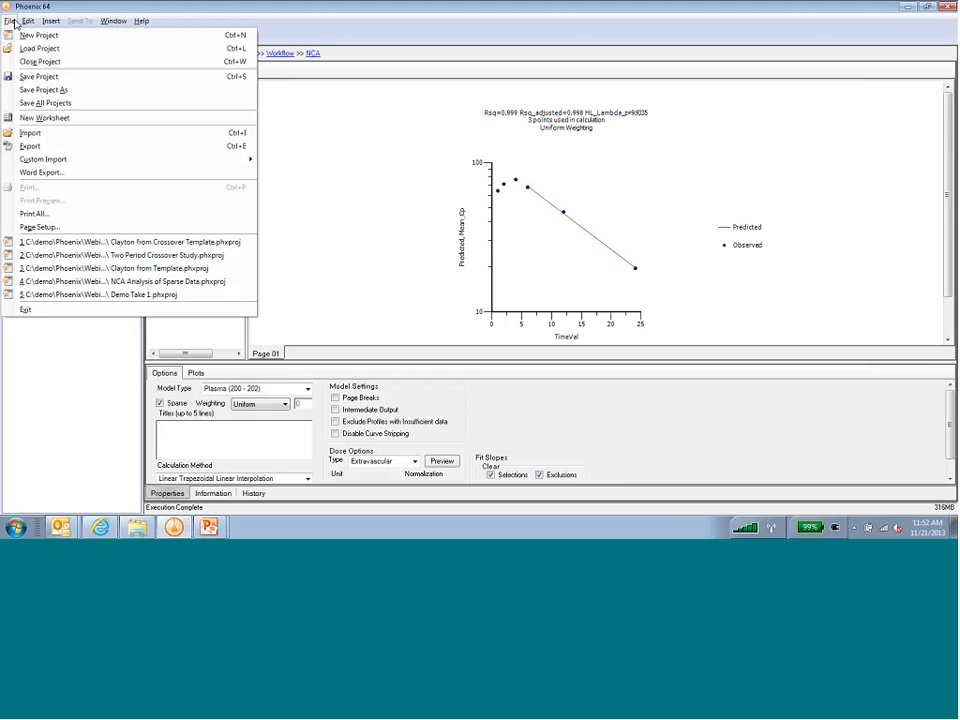
left_click(40, 90)
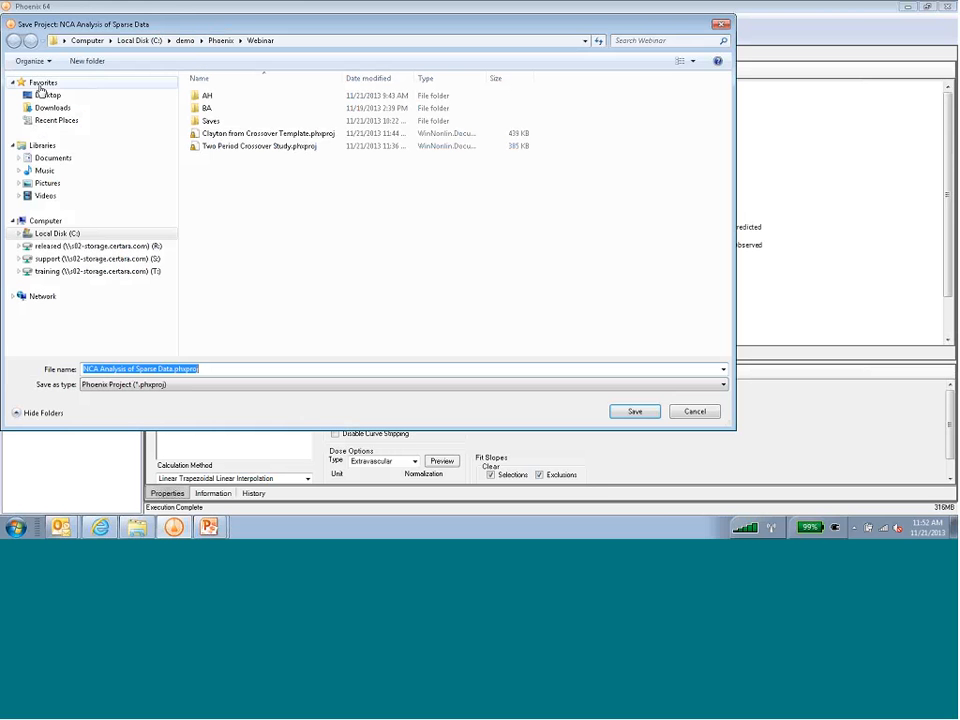
left_click(634, 412)
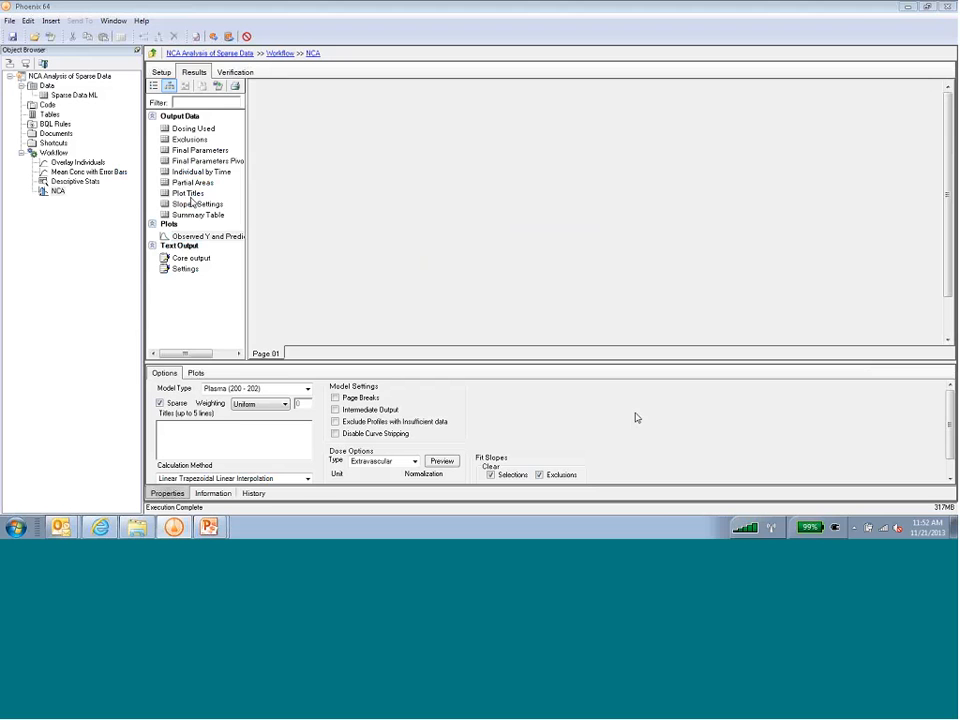
Step: Close the sparse data project and load Two Period Crossover Study.phxproj from the Webinar folder
left_click(9, 20)
left_click(28, 63)
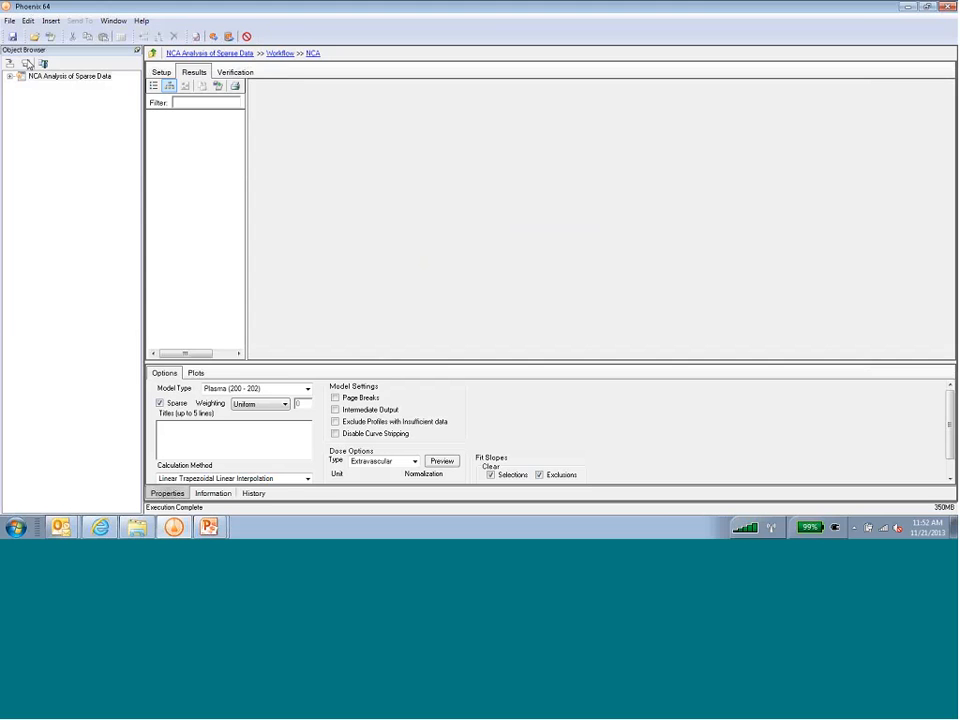
left_click(9, 20)
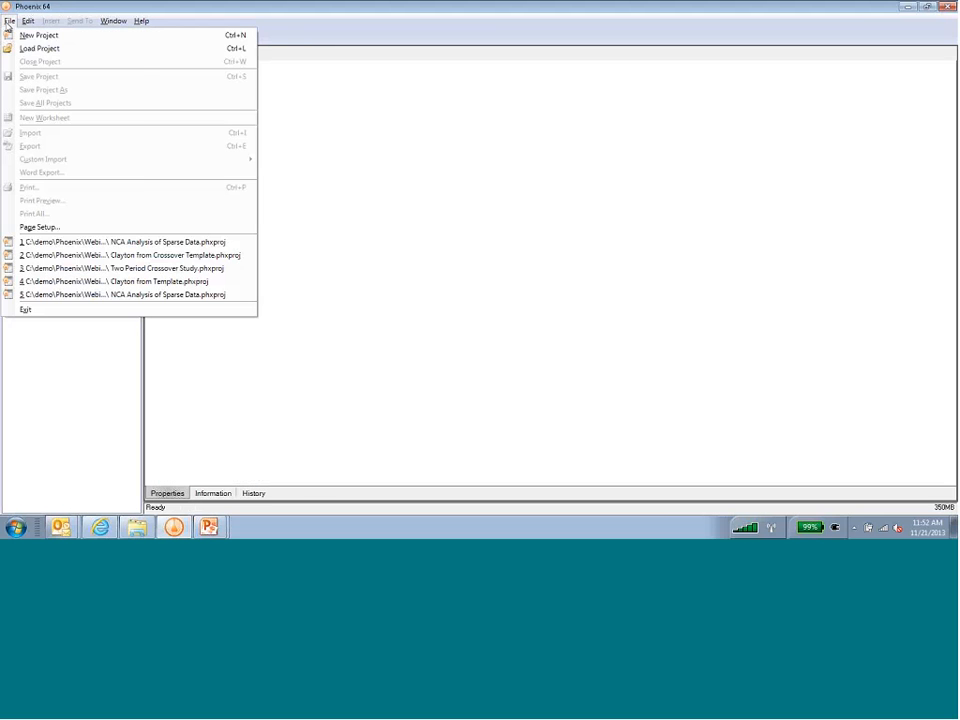
left_click(35, 48)
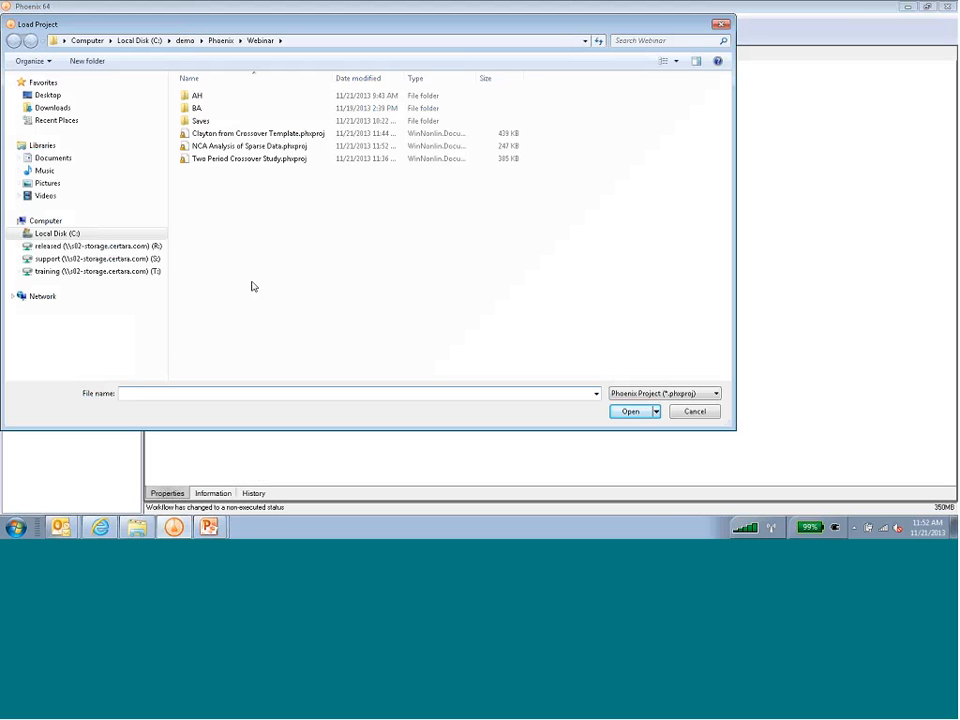
left_click(240, 162)
left_click(630, 411)
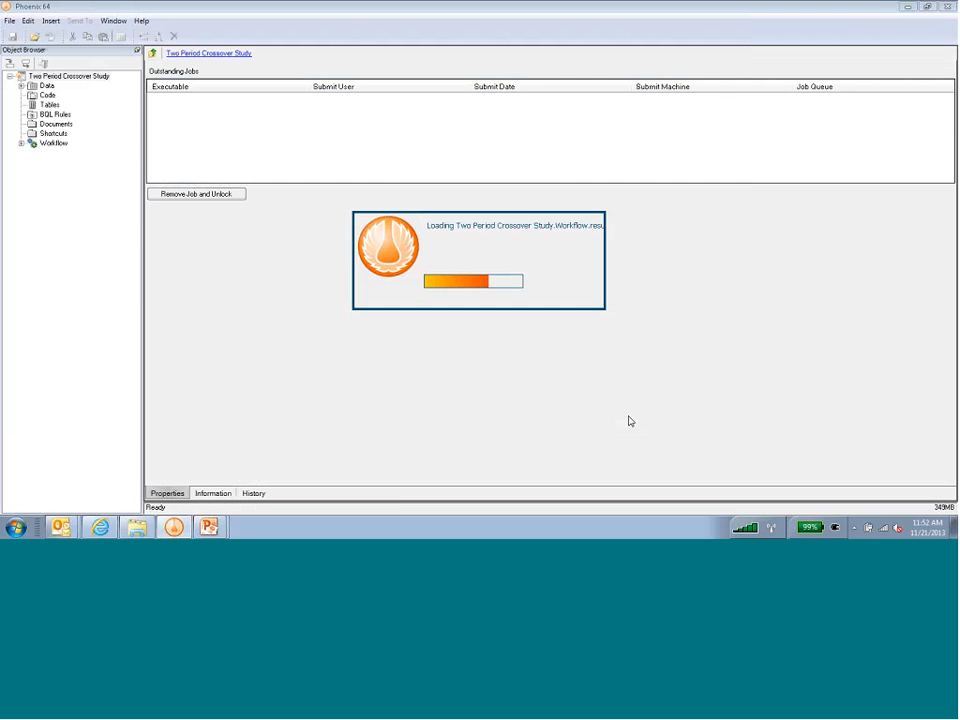
Step: Expand the project's Workflow and Data branches and view the PK Summary Table results
left_click(22, 144)
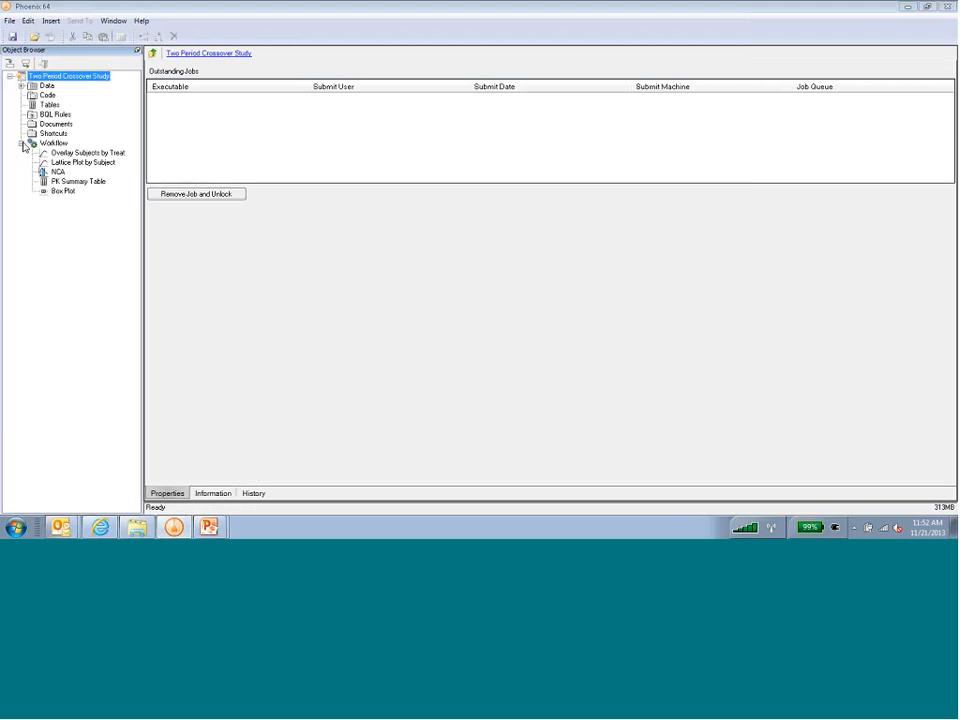
left_click(21, 85)
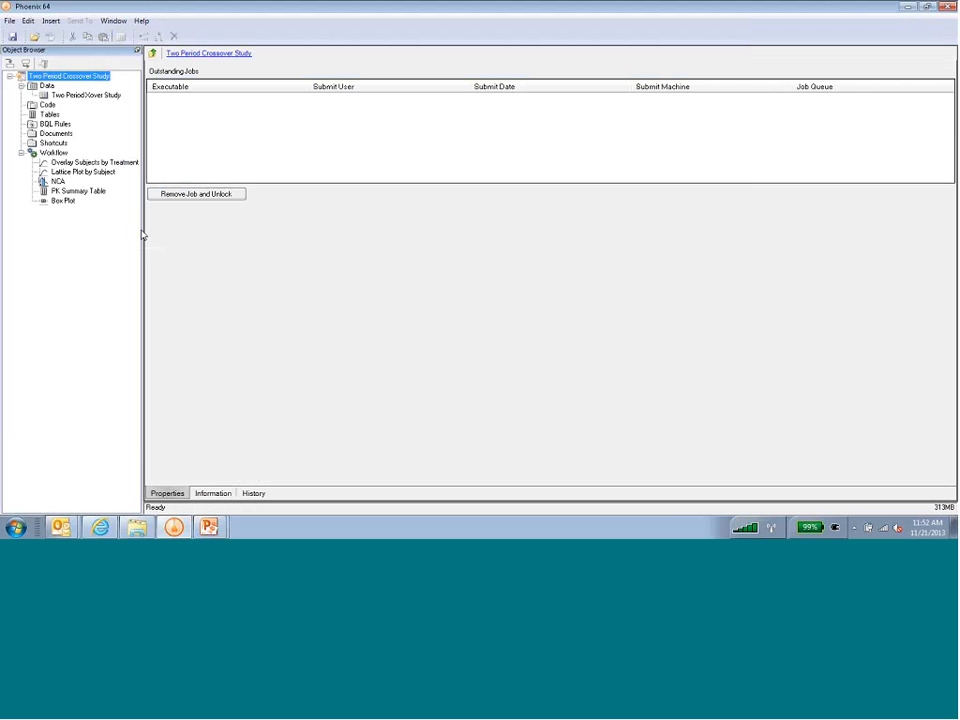
left_click(78, 190)
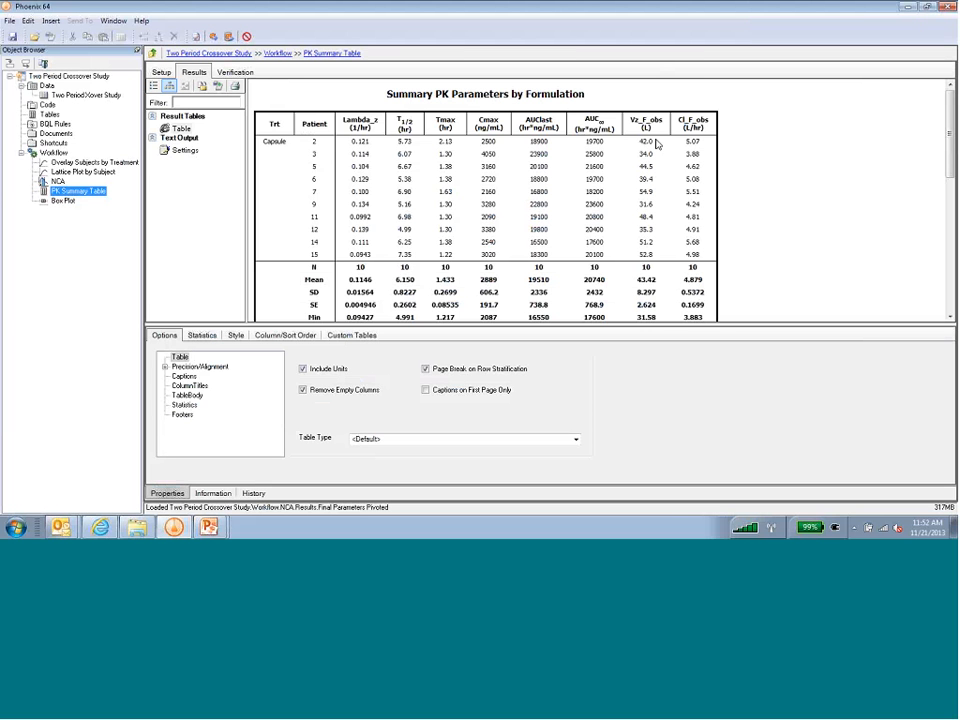
Step: Set up a Word export containing only the PK Summary Table Html result and the Overlay Subjects by Treatment plot
left_click(9, 20)
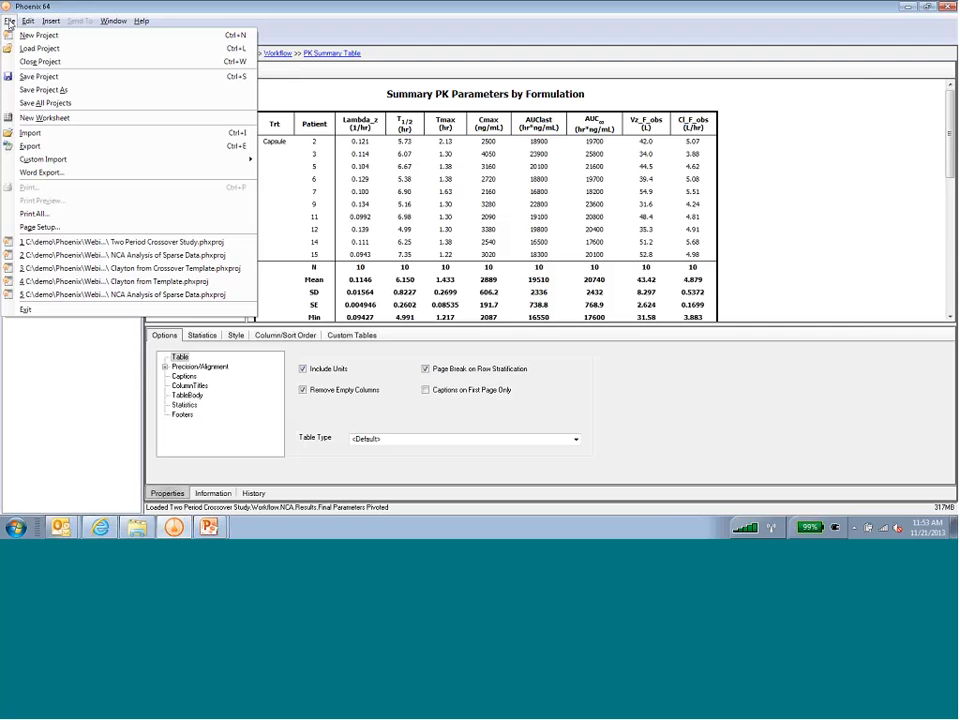
left_click(42, 172)
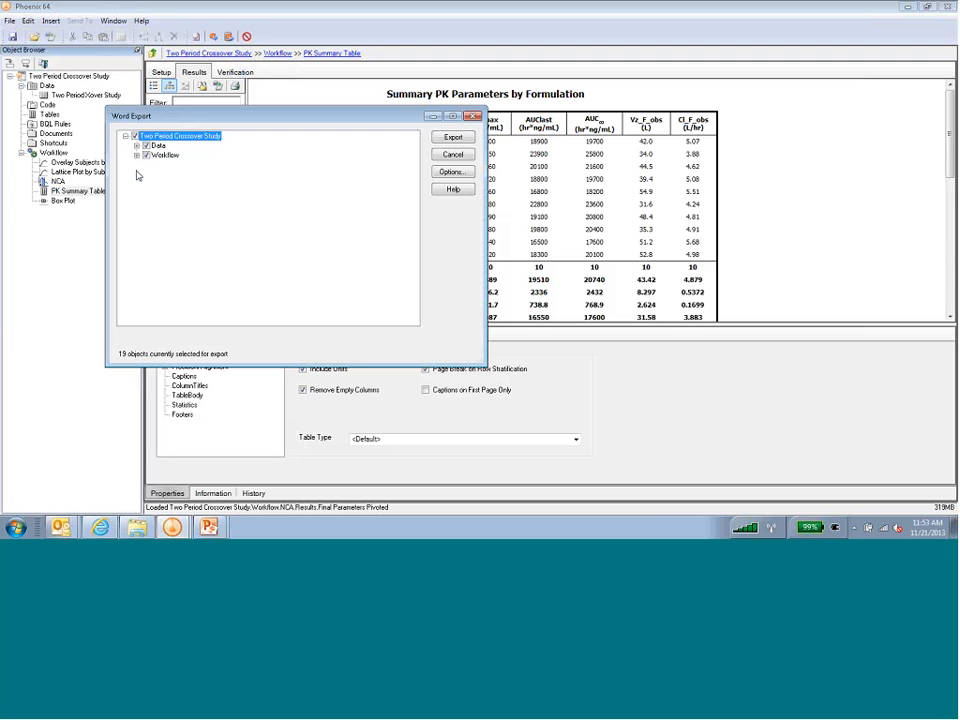
left_click(135, 136)
left_click(137, 155)
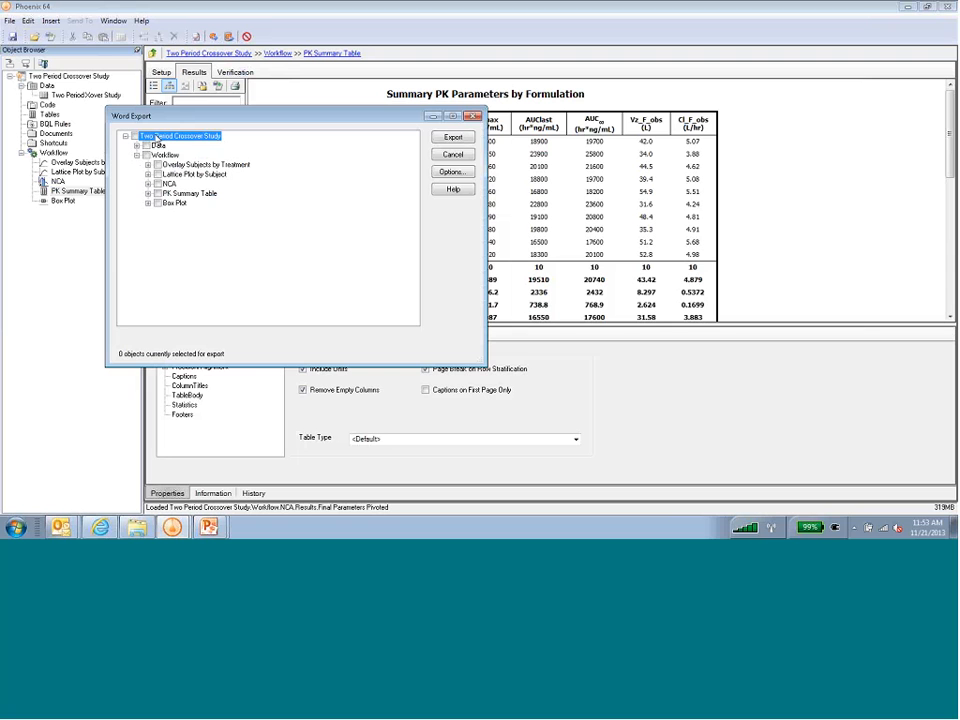
left_click(148, 193)
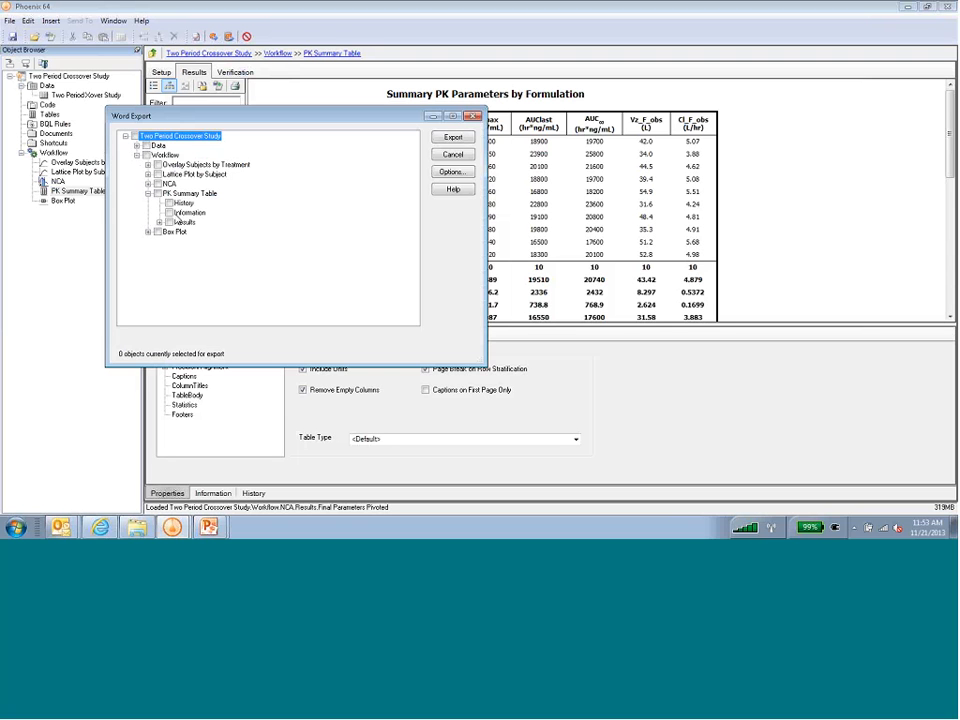
left_click(159, 222)
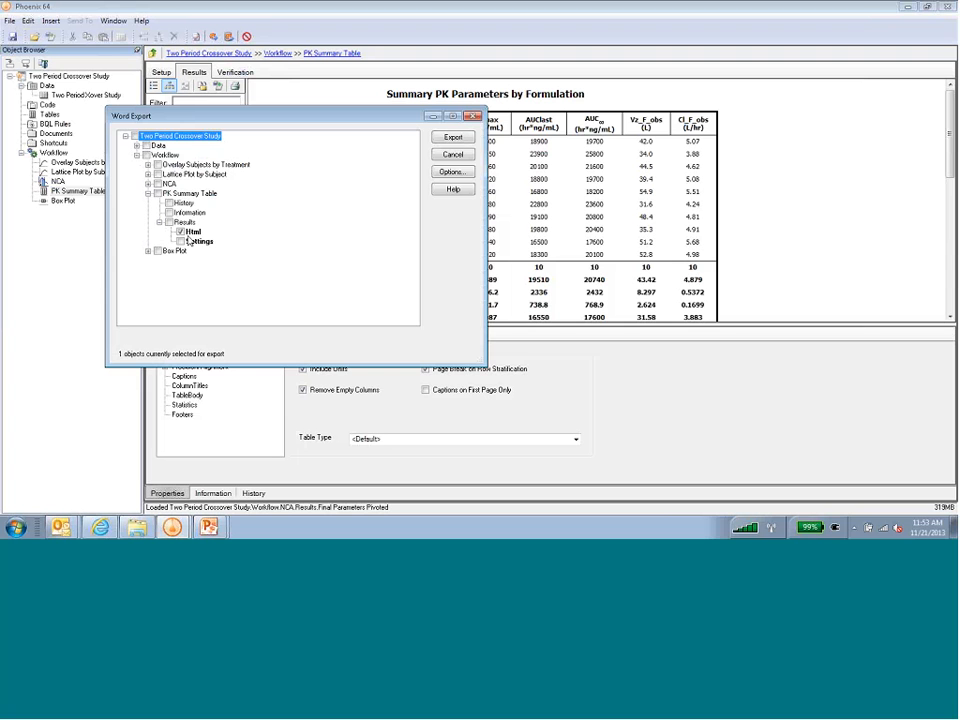
left_click(148, 164)
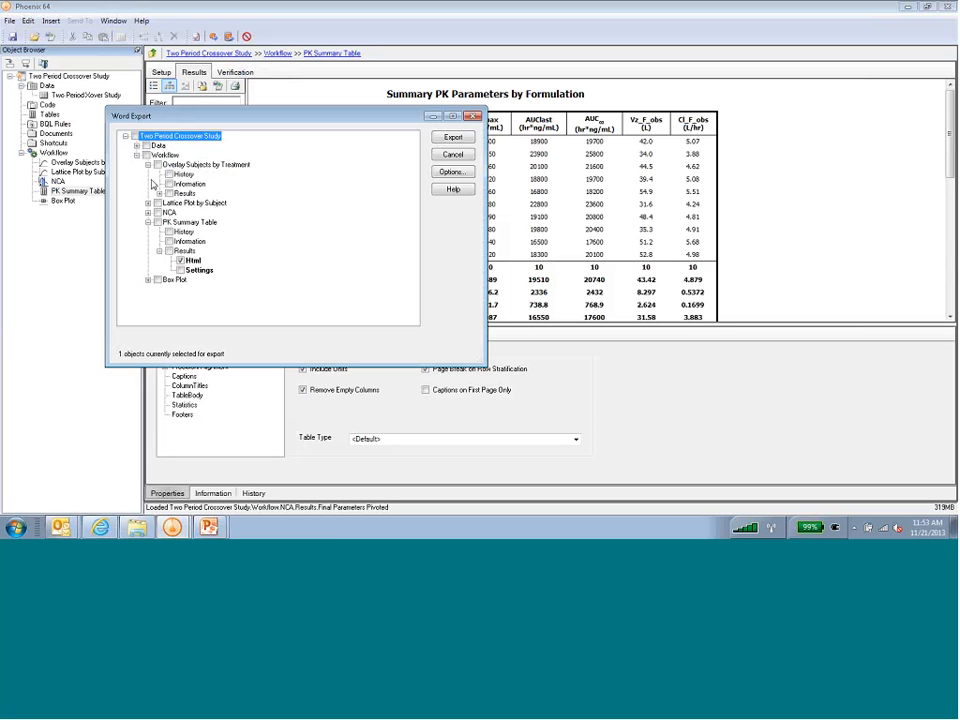
left_click(159, 194)
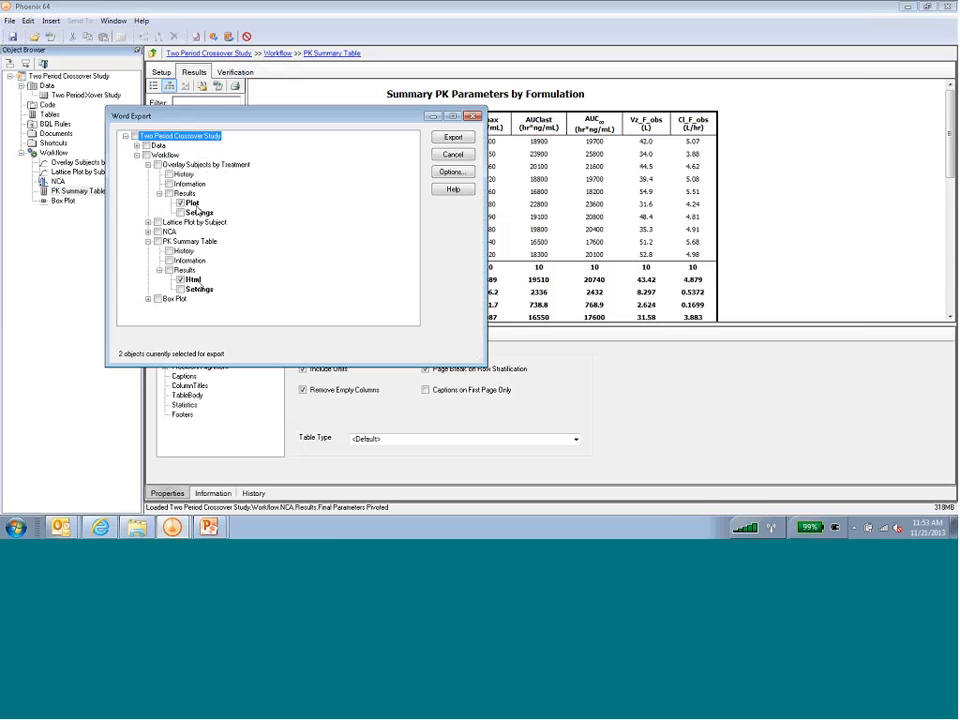
Step: Check the Word export options and export the selected plot and table to a Word document
left_click(452, 172)
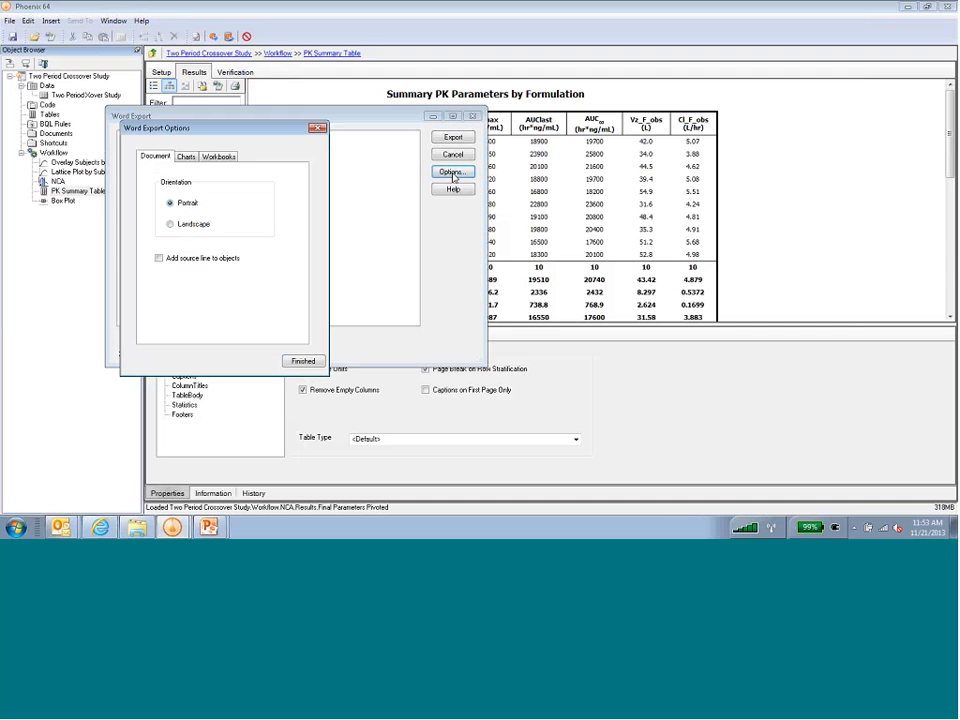
left_click(318, 129)
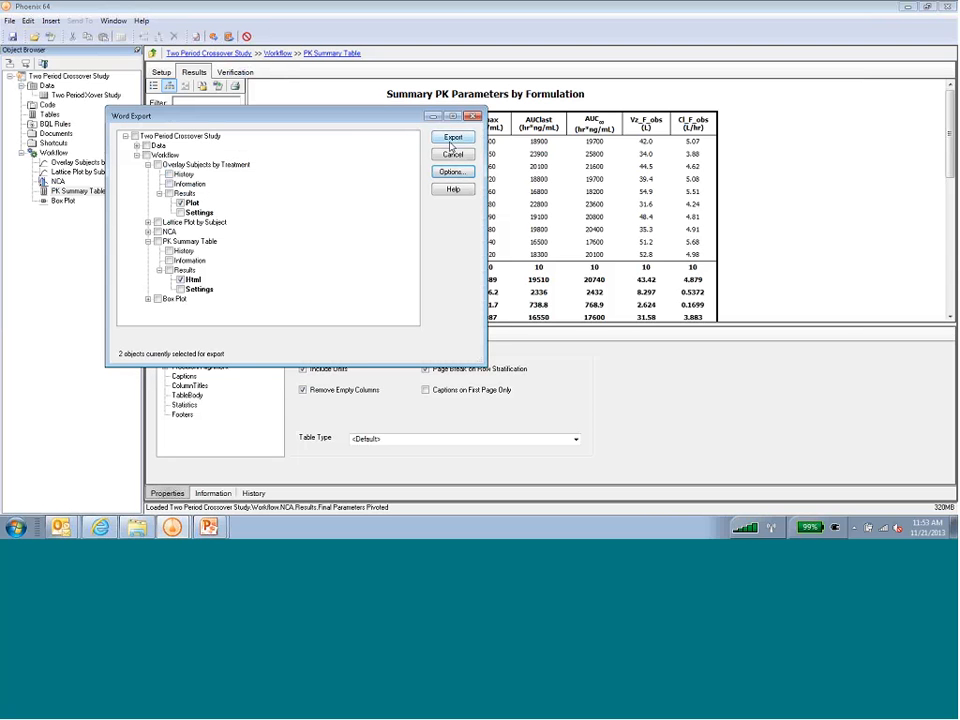
left_click(452, 139)
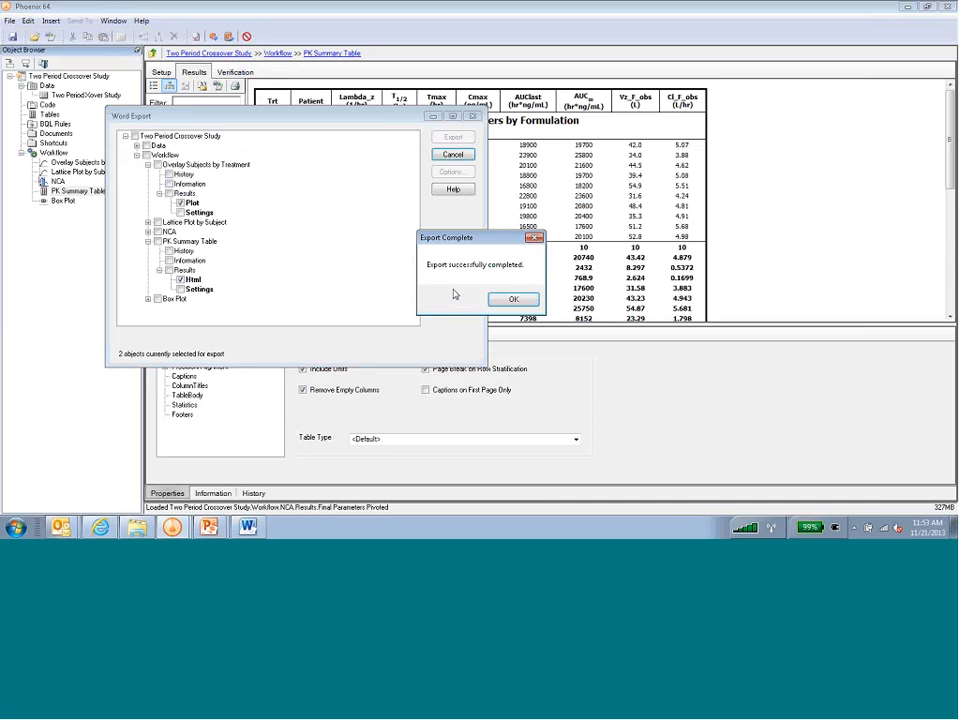
left_click(511, 299)
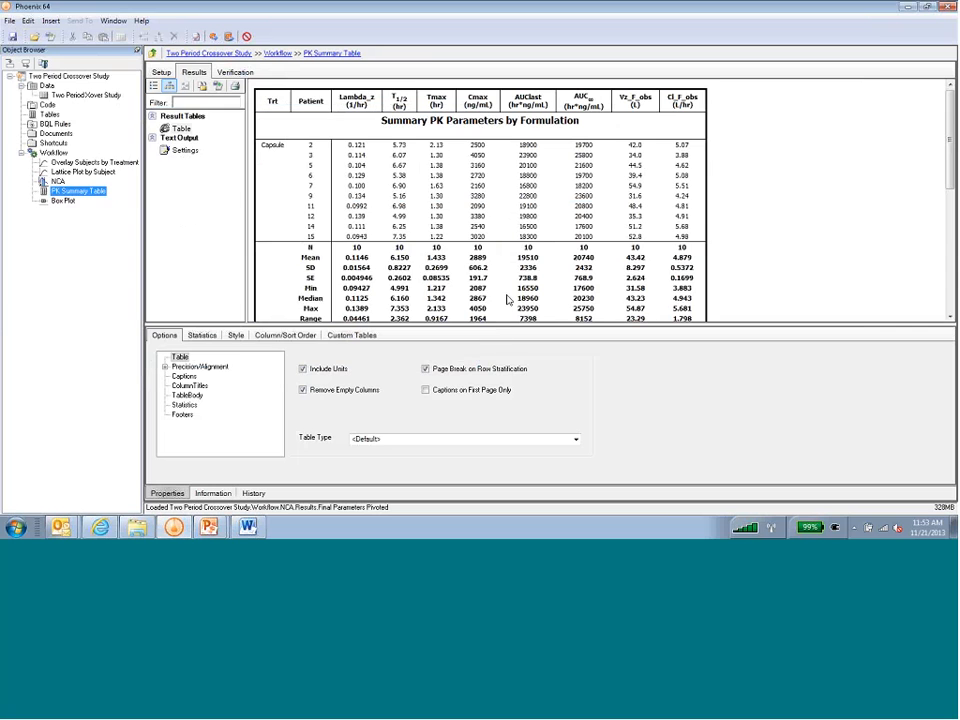
Step: Switch to Word, look through the exported plot and summary tables, and close the document without saving it
left_click(248, 527)
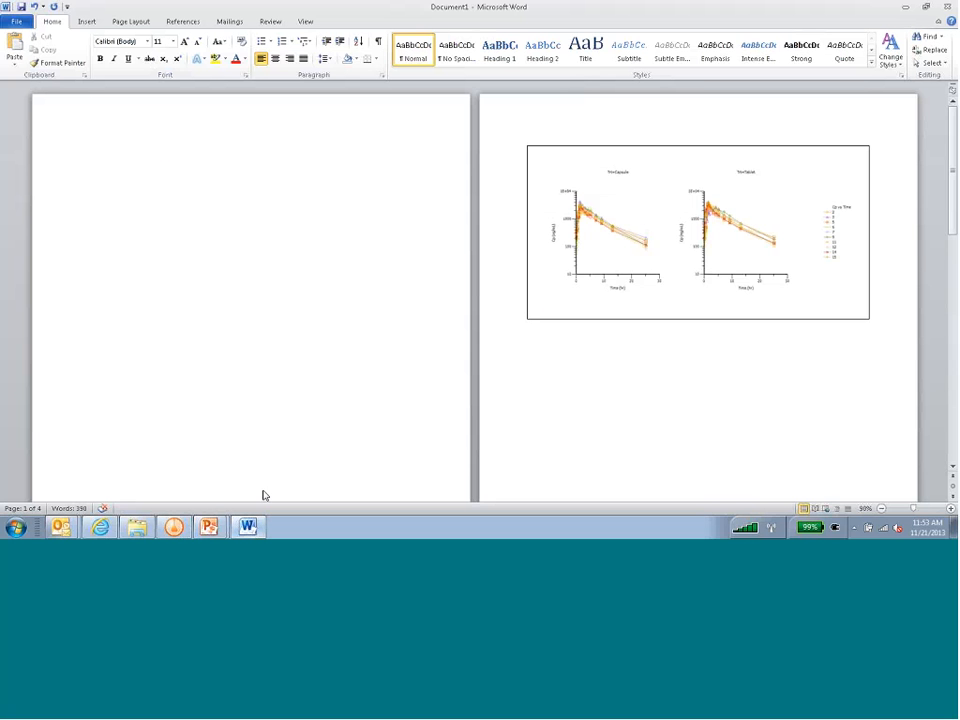
left_click(952, 356)
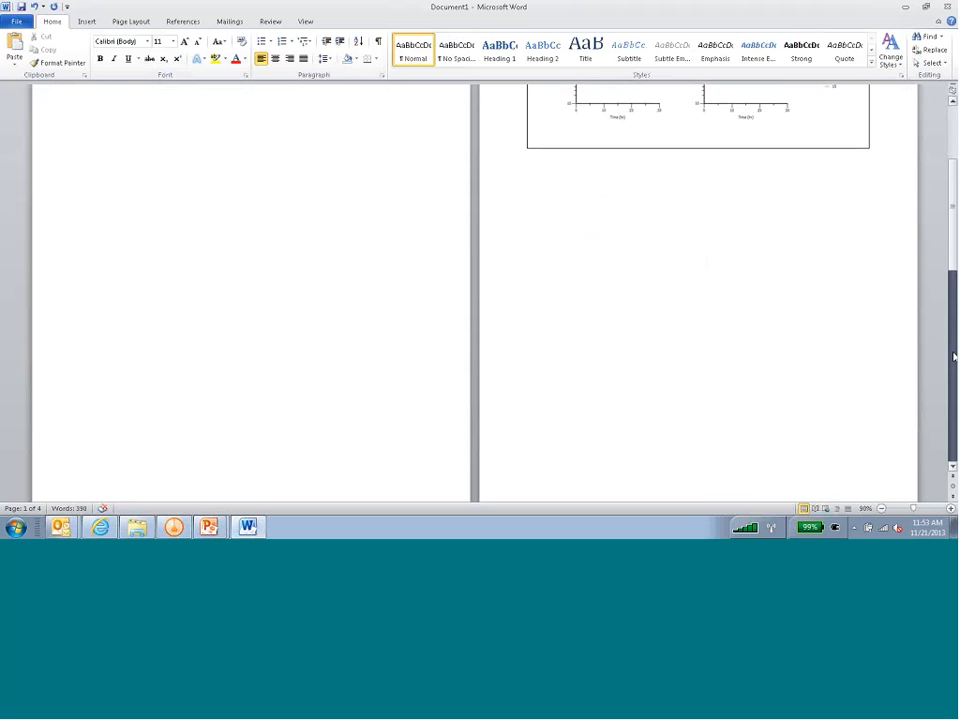
left_click(953, 366)
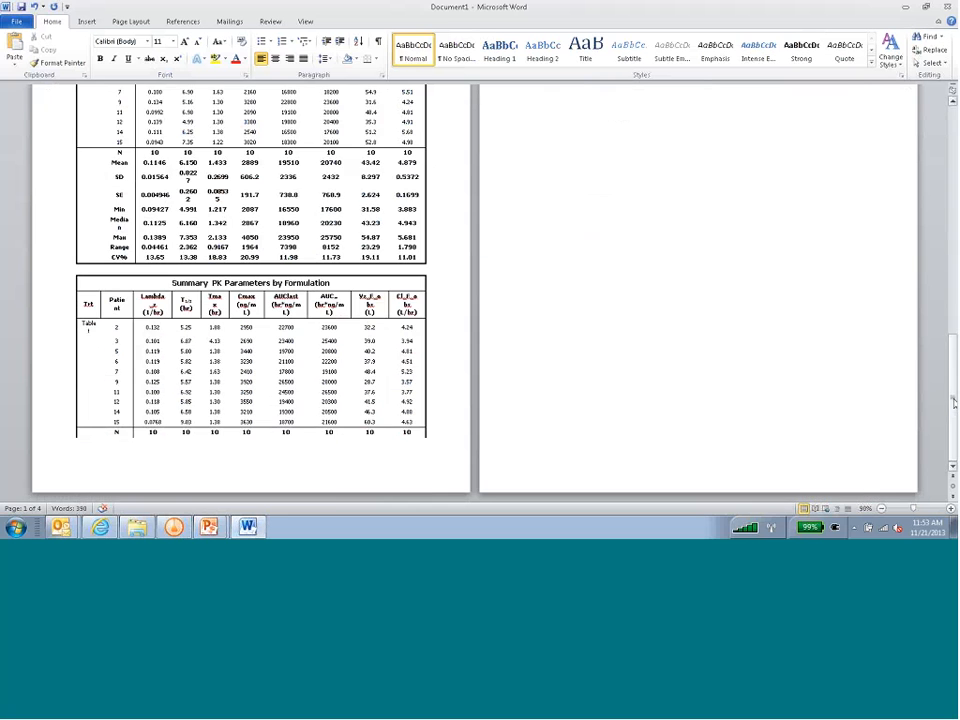
left_click_drag(954, 429, 955, 358)
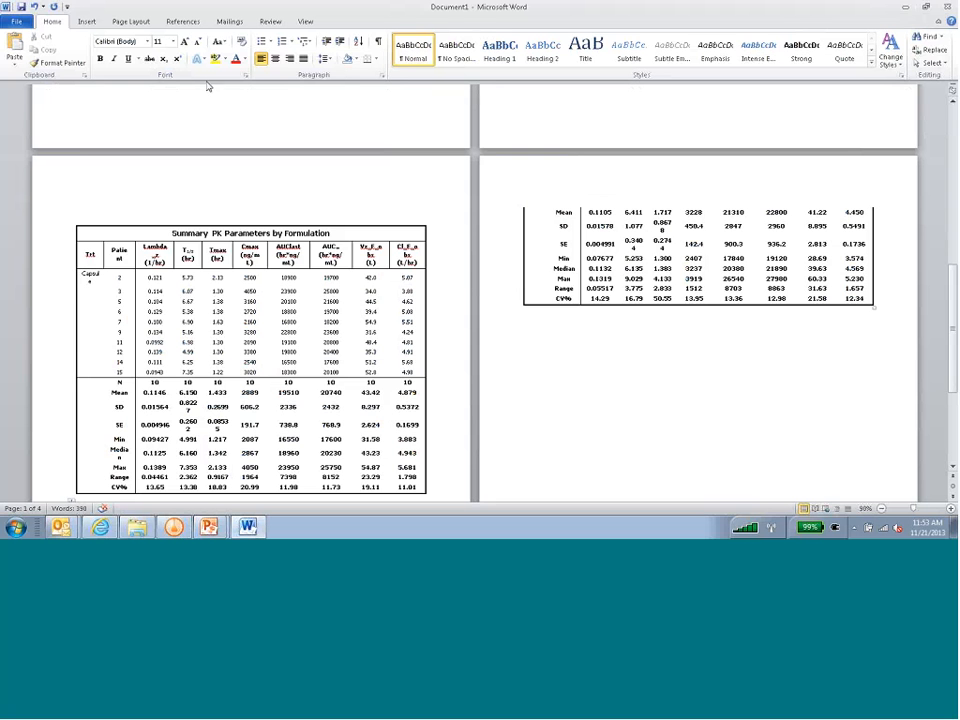
left_click(946, 7)
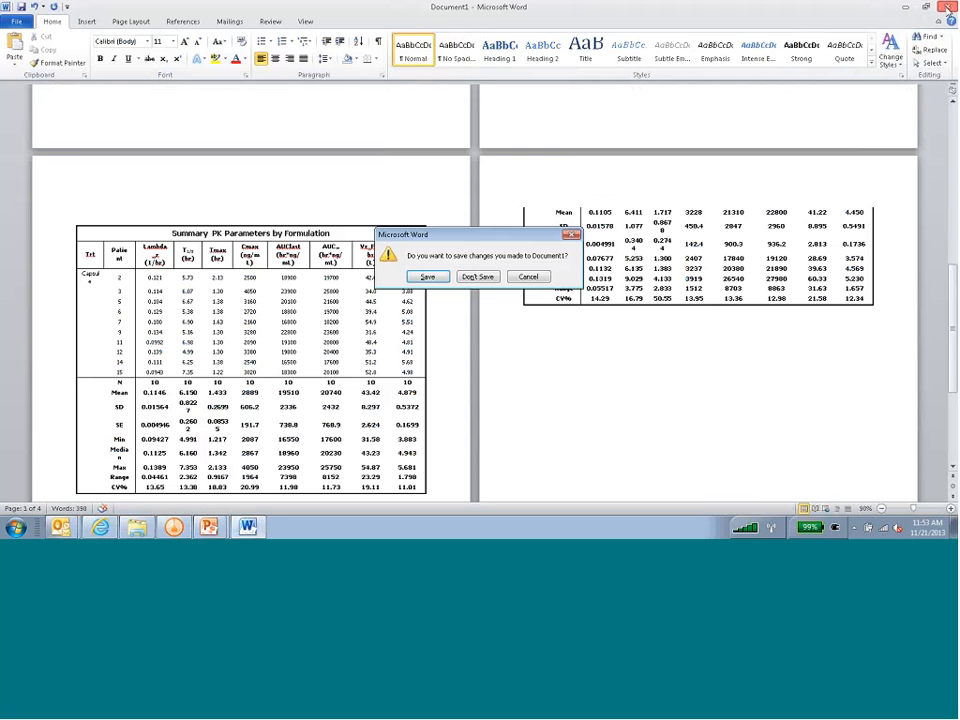
left_click(478, 276)
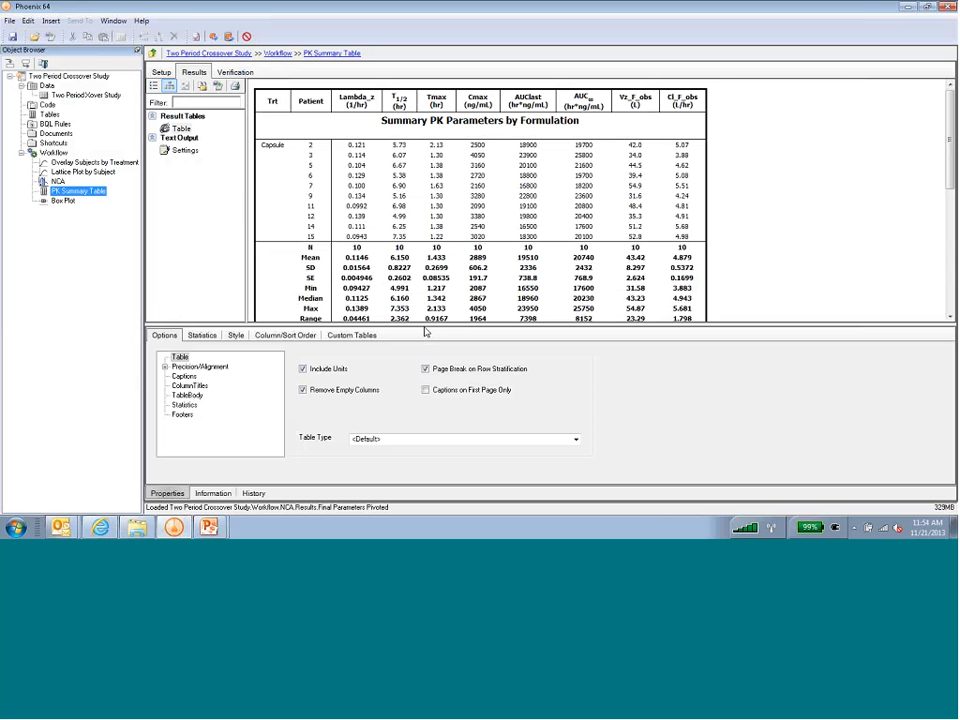
Step: Export the NCA Final Parameters Pivoted results as Final Parameters Pivoted from 2 Period XOver.xls, with column headers and units
left_click(58, 182)
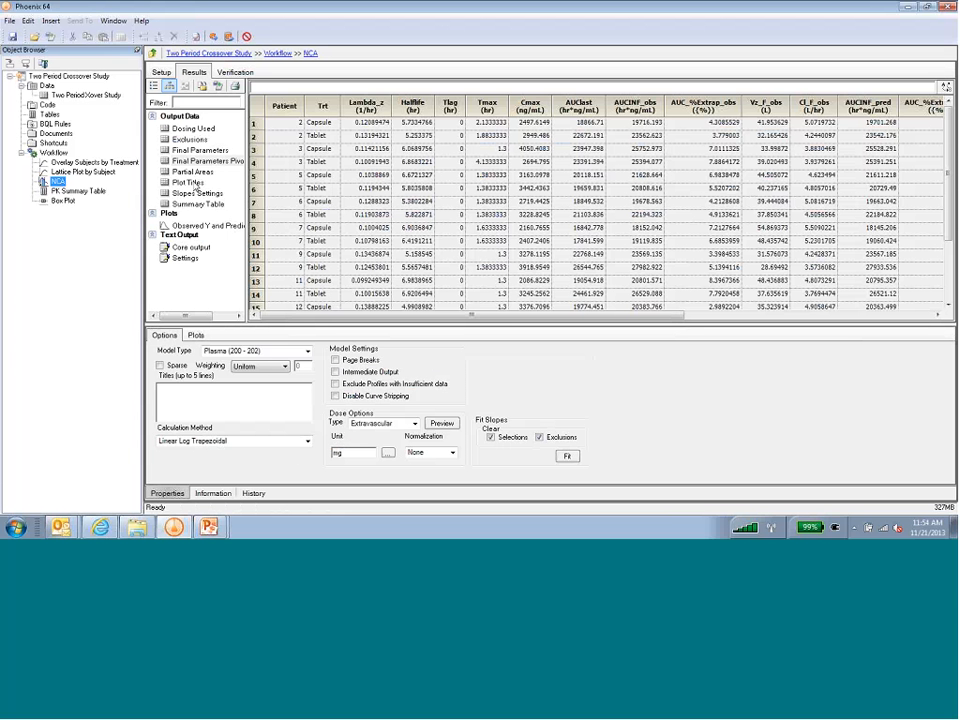
left_click_drag(245, 160, 267, 160)
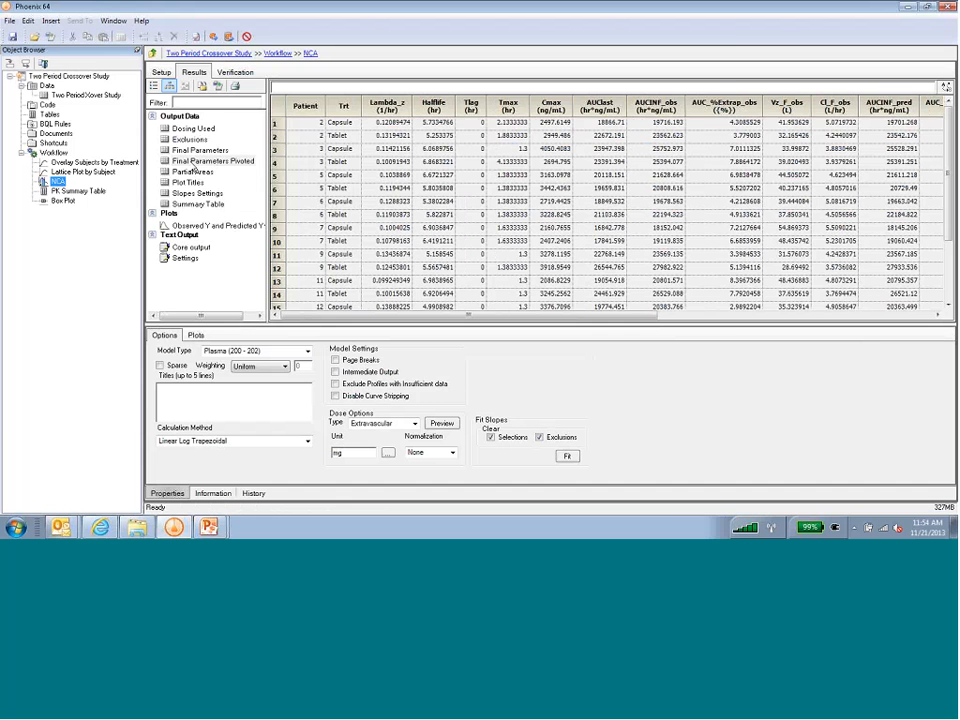
right_click(195, 162)
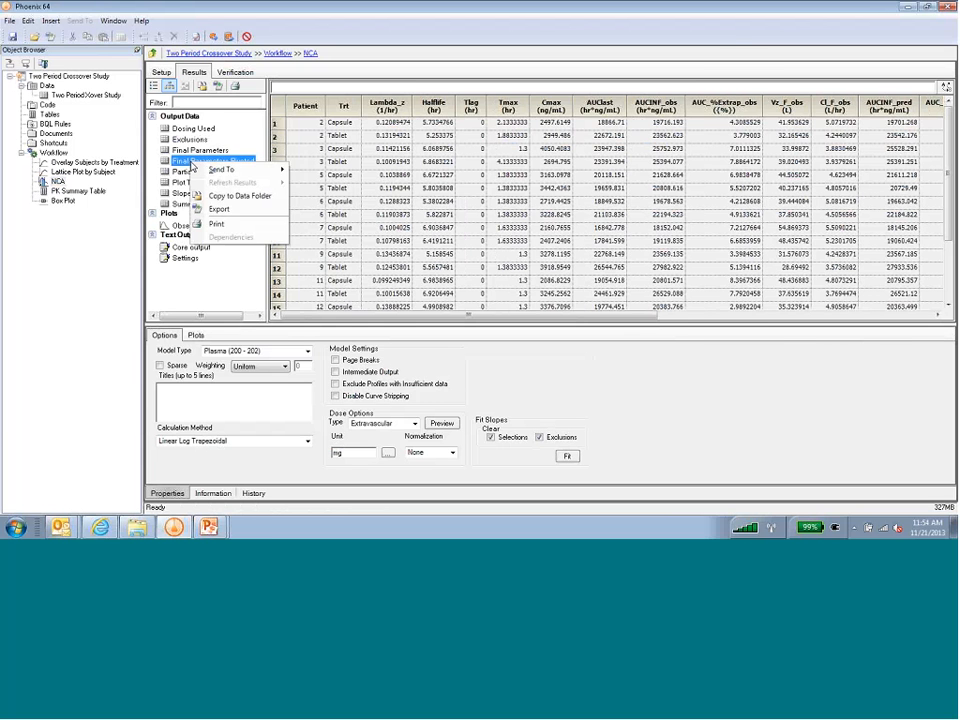
left_click(218, 209)
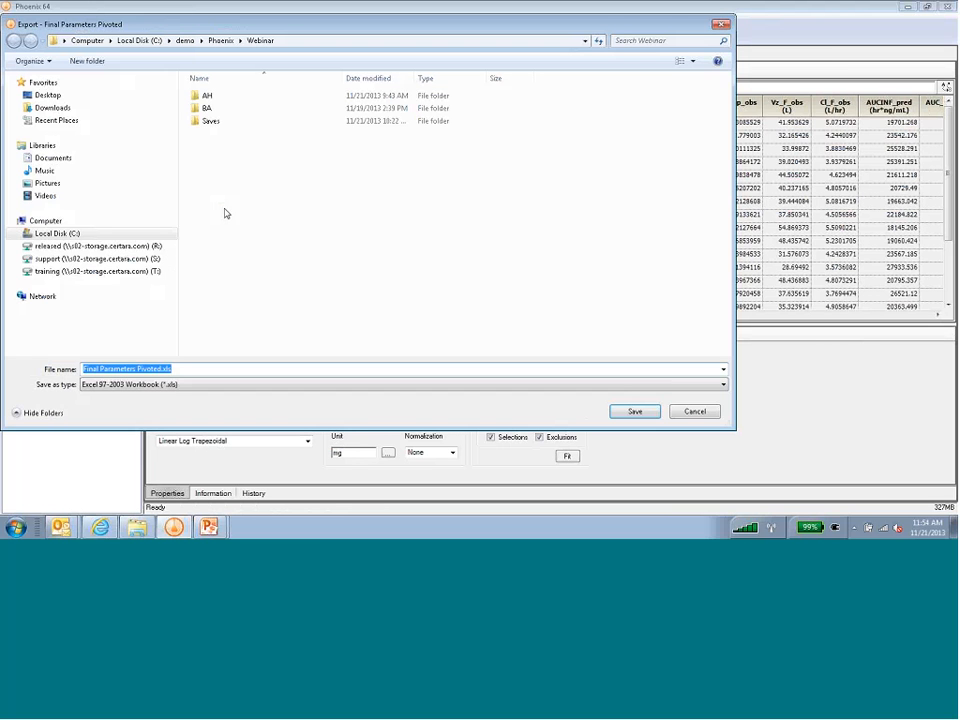
left_click(161, 369)
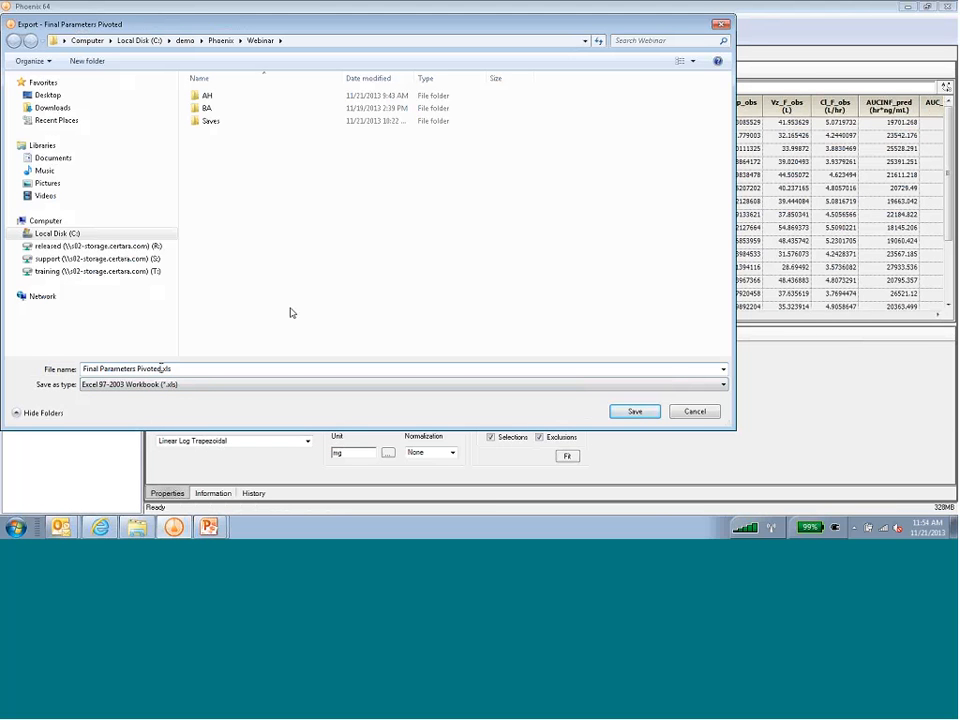
type("from 2 Period XOver")
key("Return")
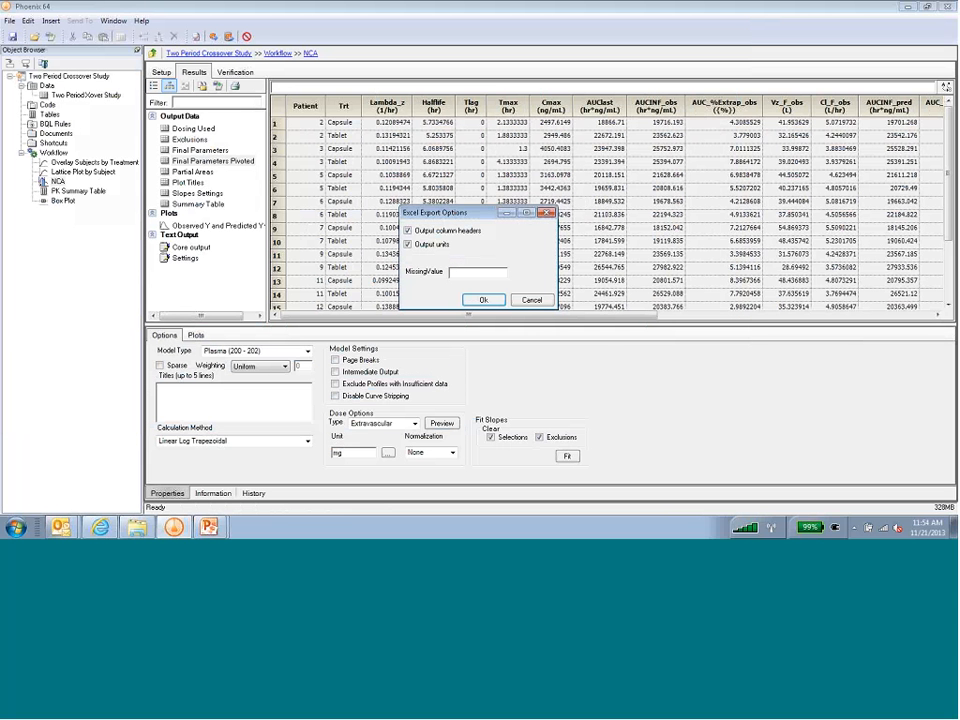
left_click(482, 301)
left_click(480, 301)
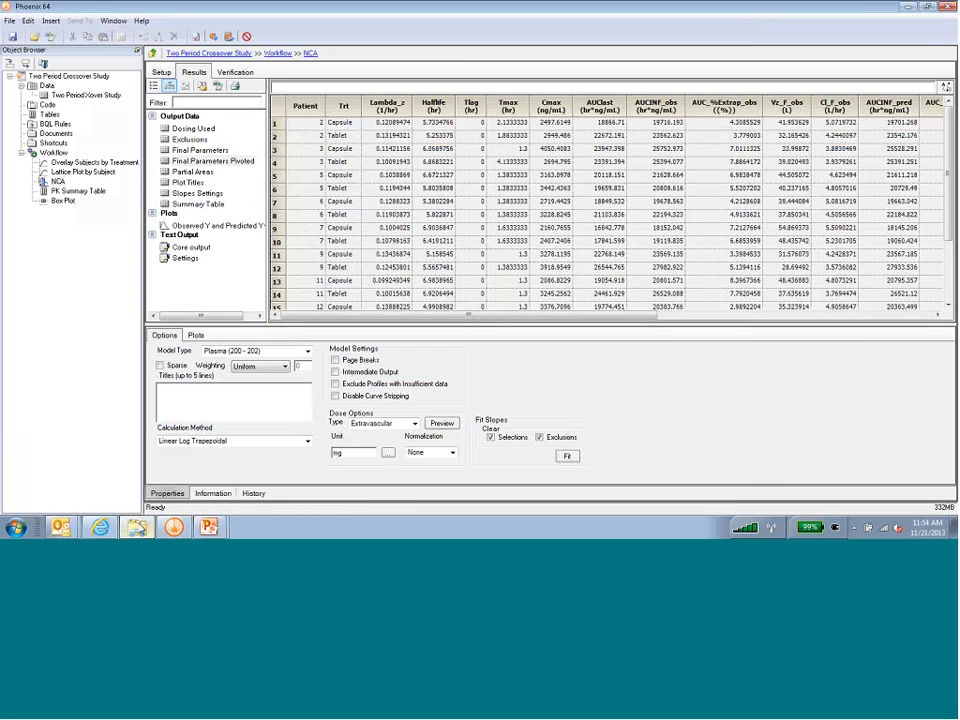
Step: View Final Parameters Pivoted from 2 Period XOver.xls from the Webinar folder in Excel, close it, and return to Phoenix
left_click(140, 529)
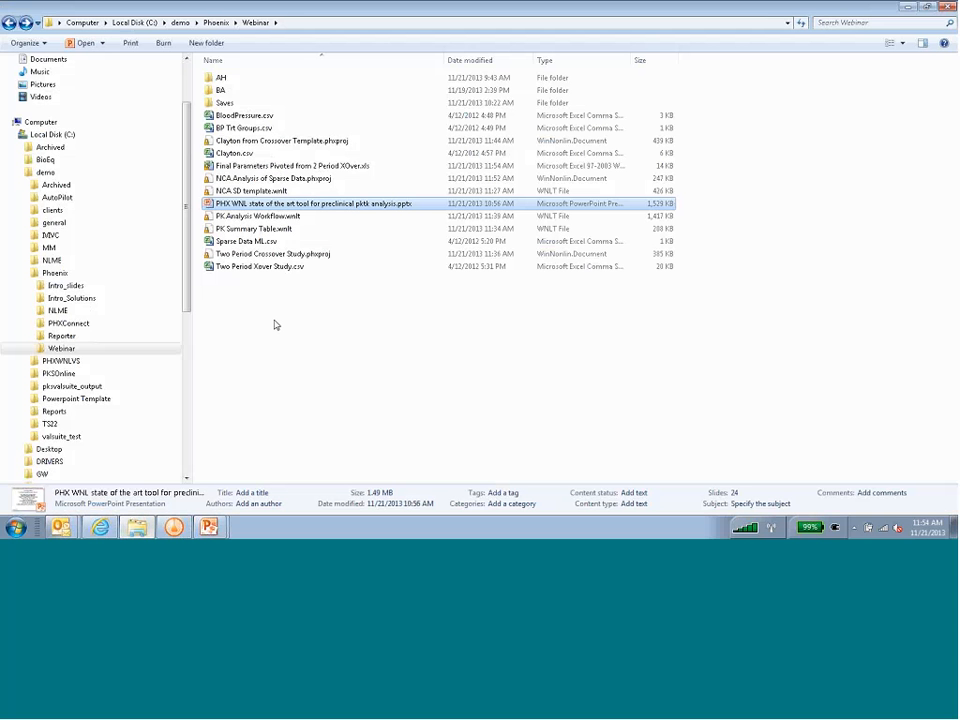
double_click(271, 168)
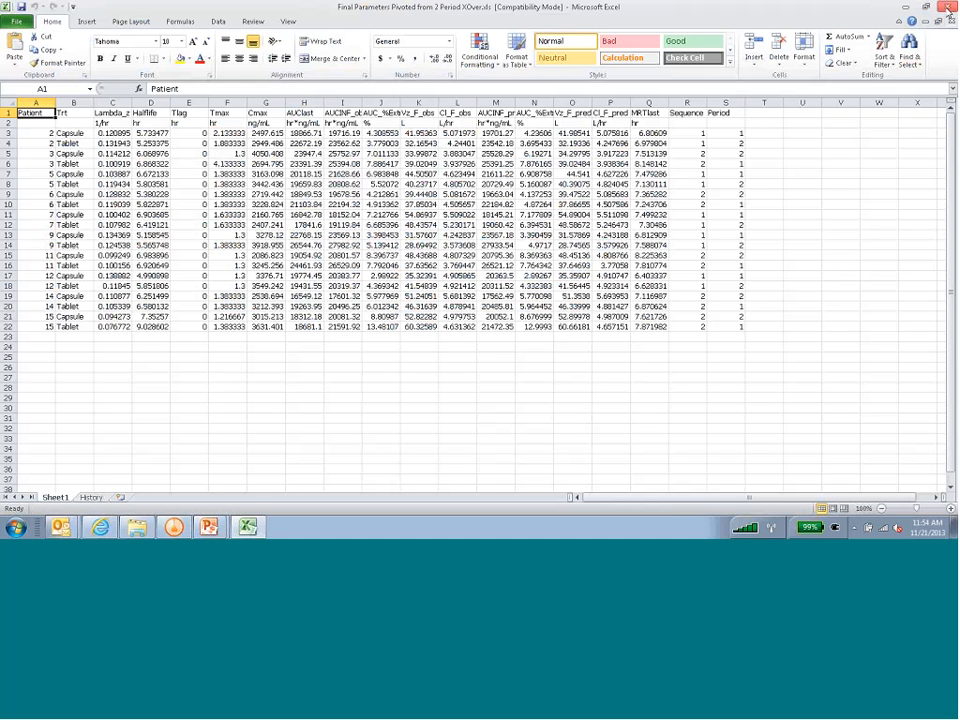
left_click(949, 8)
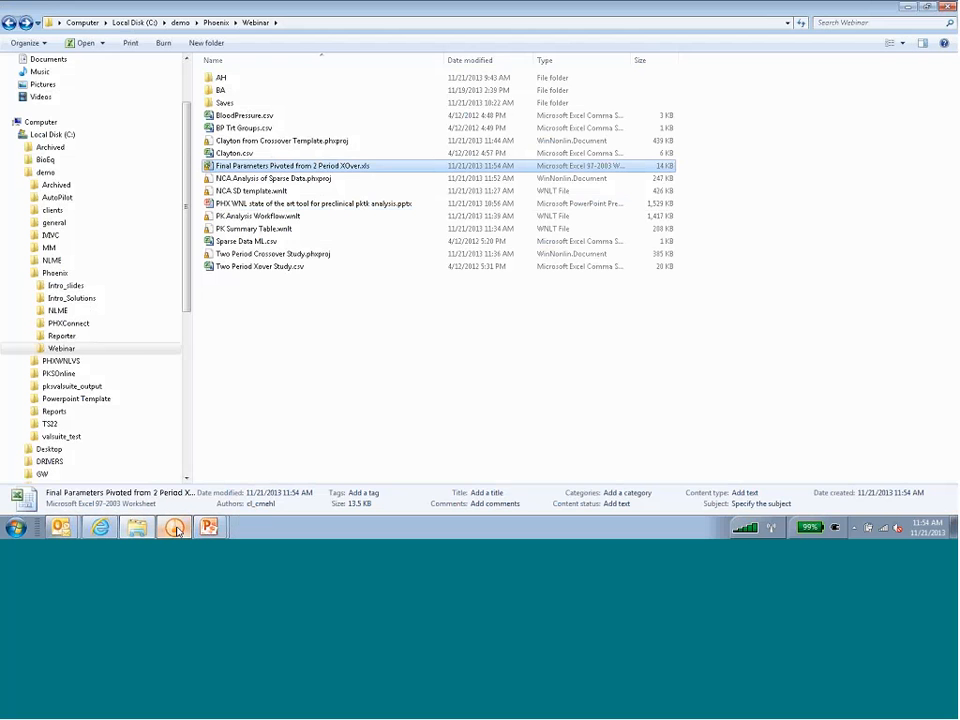
left_click(175, 527)
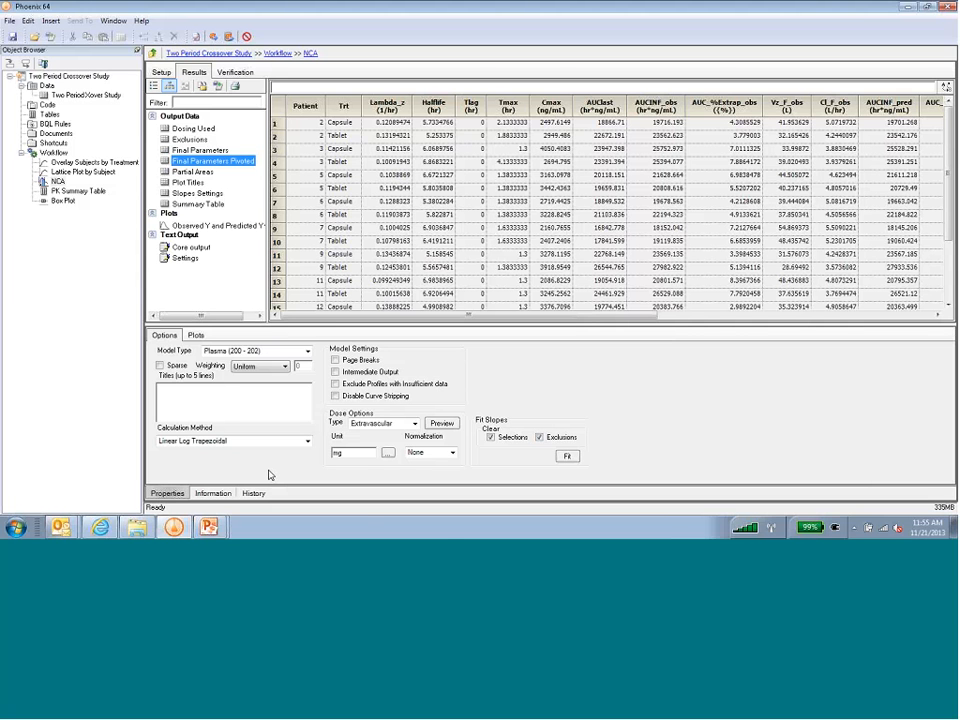
Step: Switch to the PowerPoint slide show and go to the Contacts & Follow-Up: Thank you! slide
left_click(216, 530)
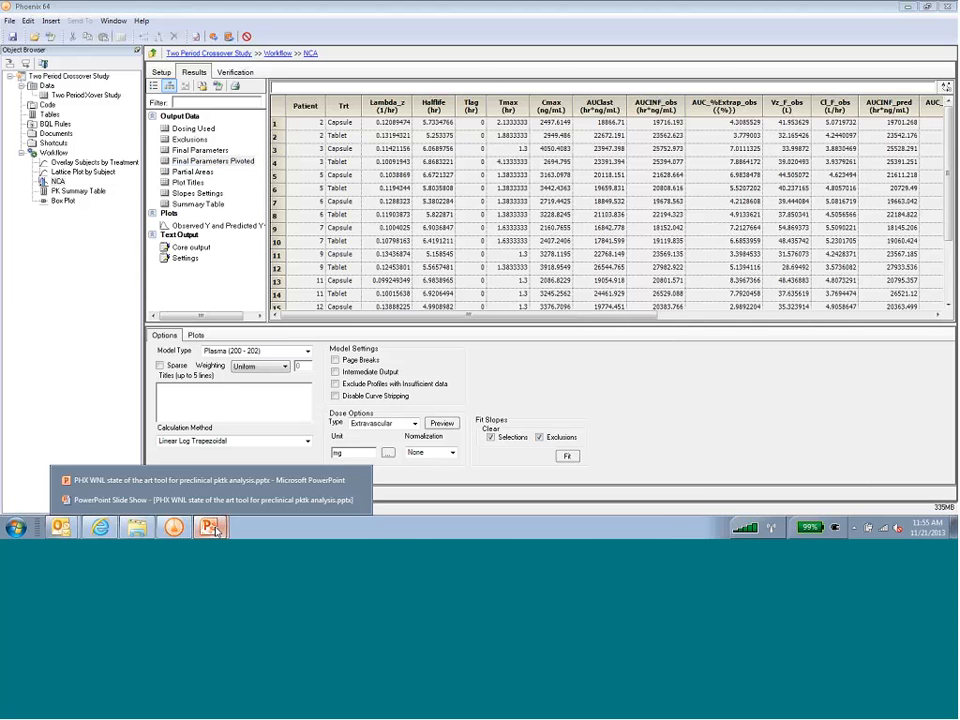
left_click(212, 499)
right_click(251, 354)
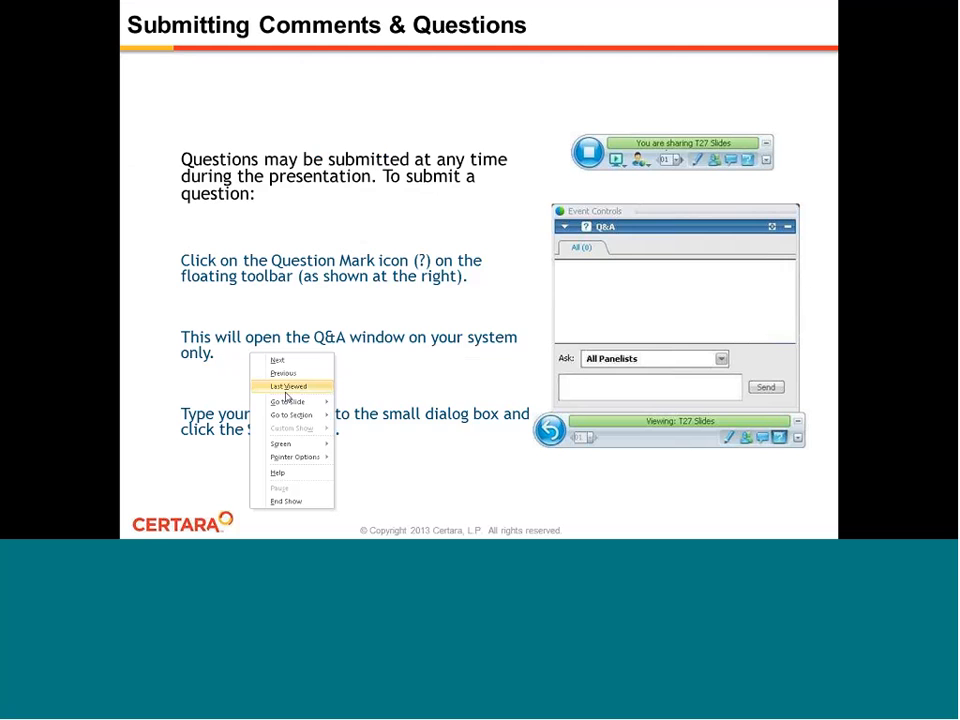
mouse_move(287, 400)
left_click(388, 507)
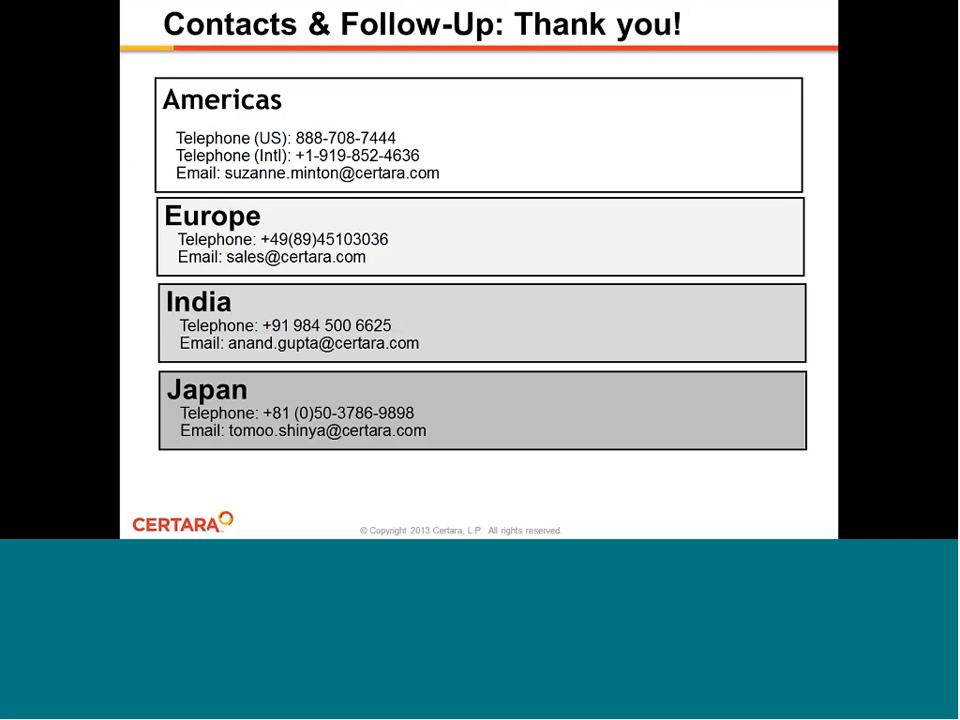
Step: Switch back to Phoenix and close the Two Period Crossover Study project without saving changes
key("alt+Tab")
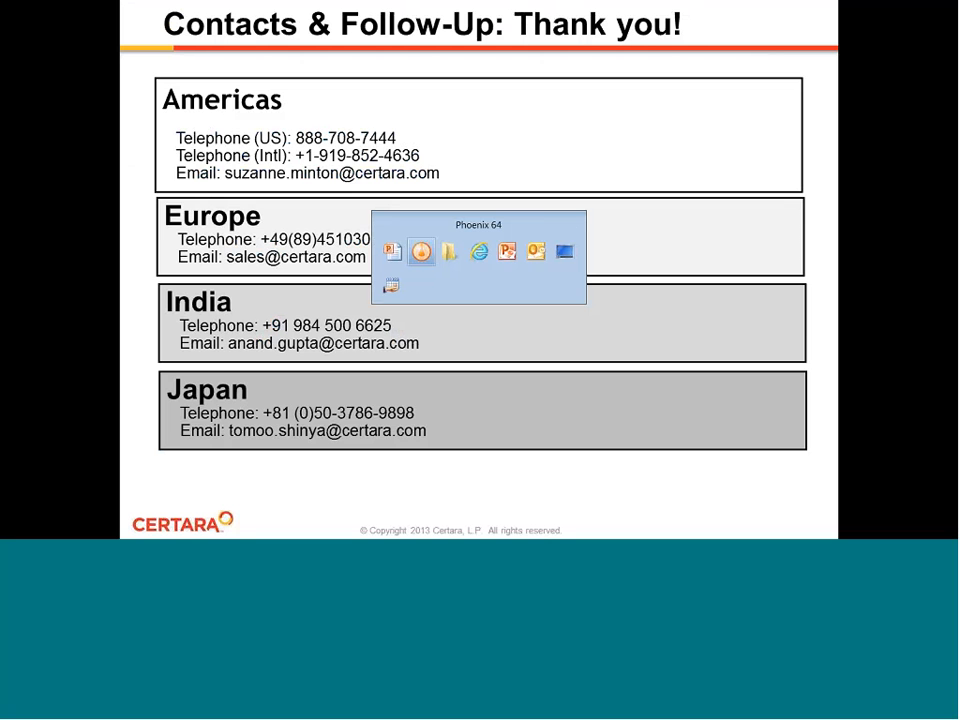
key("alt+Tab")
key("alt+Tab")
key("alt+Tab")
key("alt+shift+Tab")
key("alt+shift+Tab")
key("alt+shift+Tab")
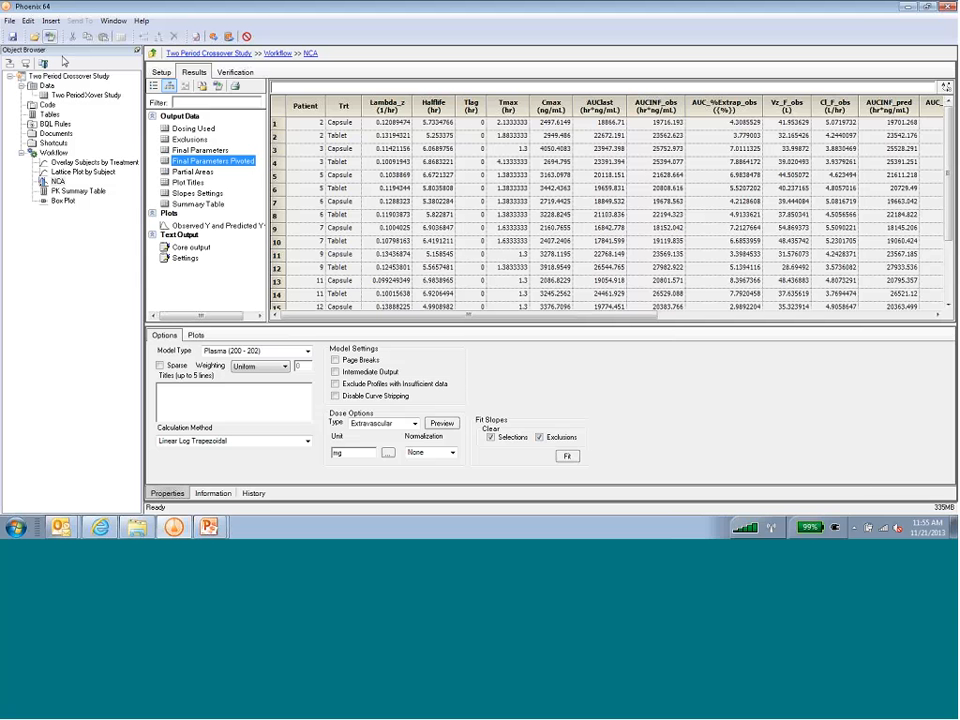
key("alt+f")
left_click(31, 62)
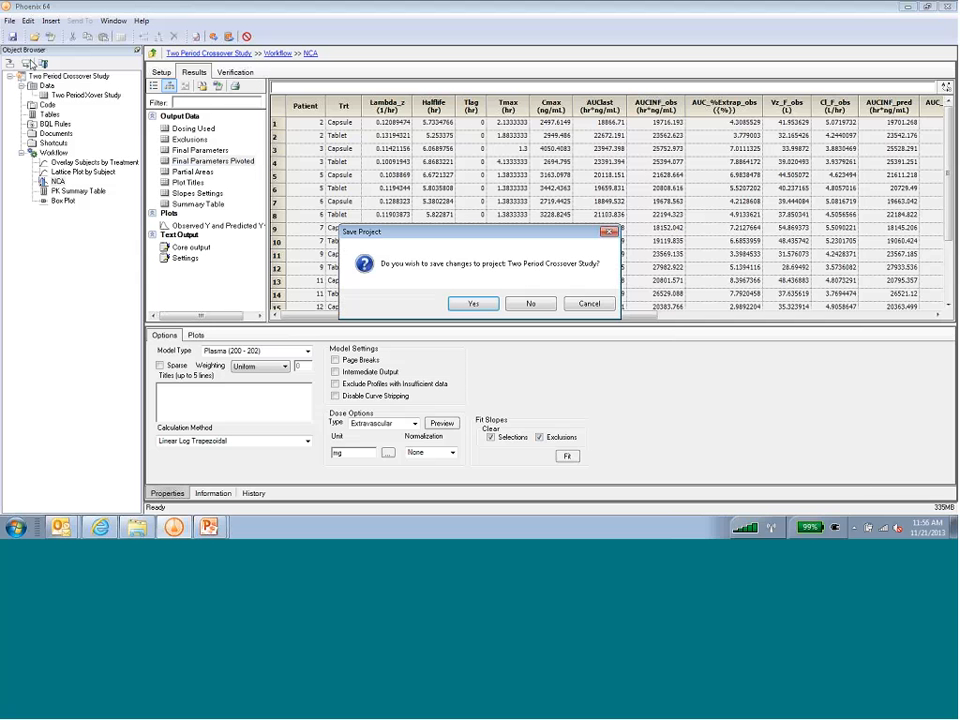
left_click(532, 304)
left_click(500, 305)
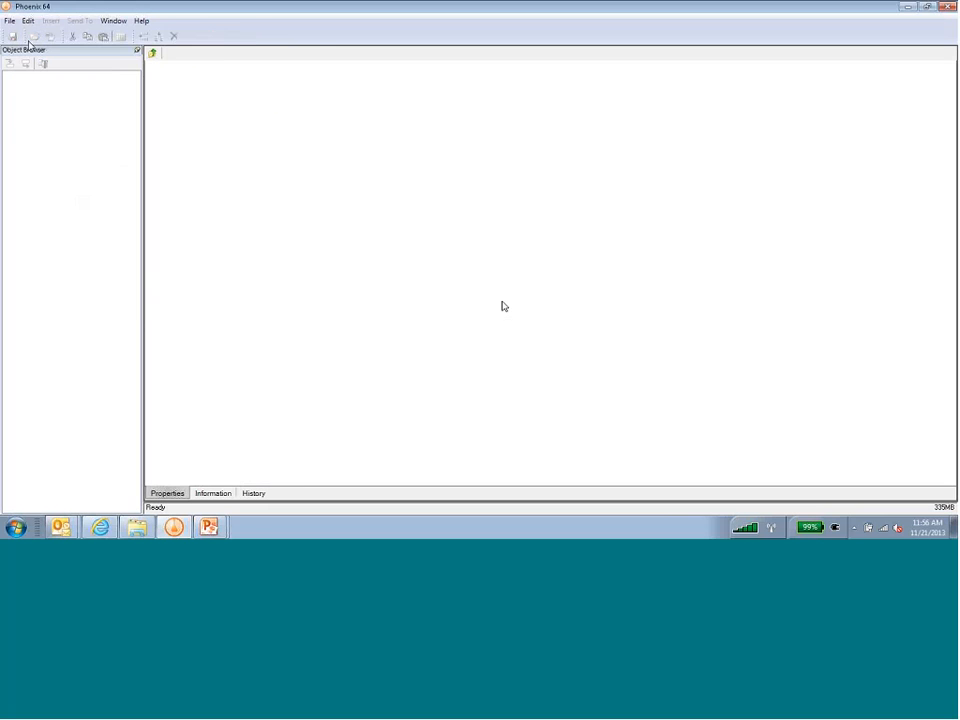
Step: Open the recent NCA Analysis of Sparse Data project and show its Descriptive Stats results
left_click(9, 21)
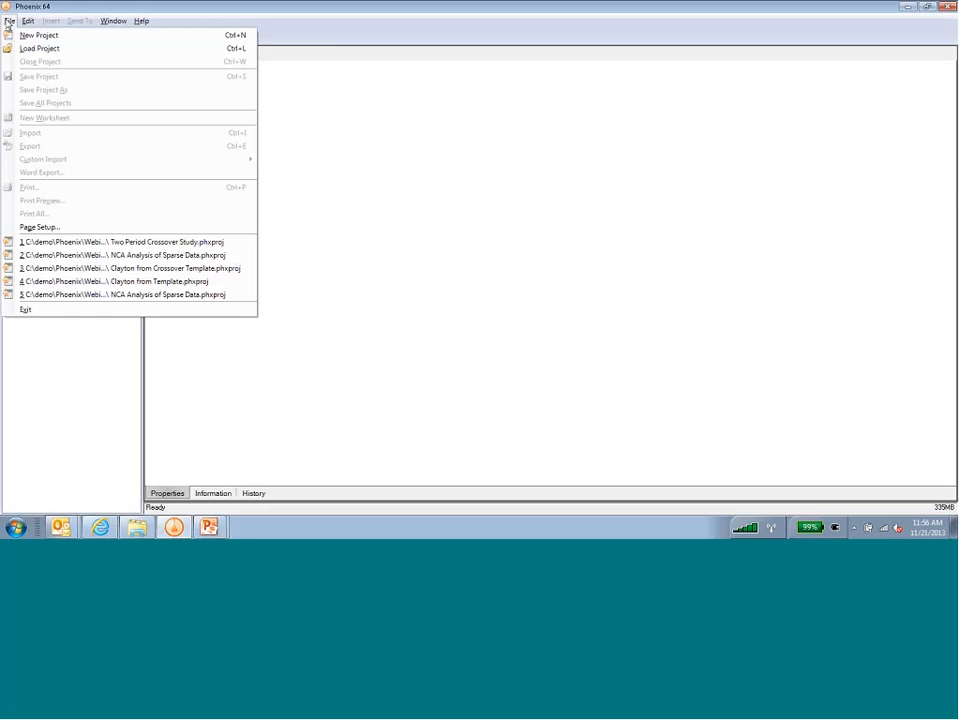
left_click(97, 257)
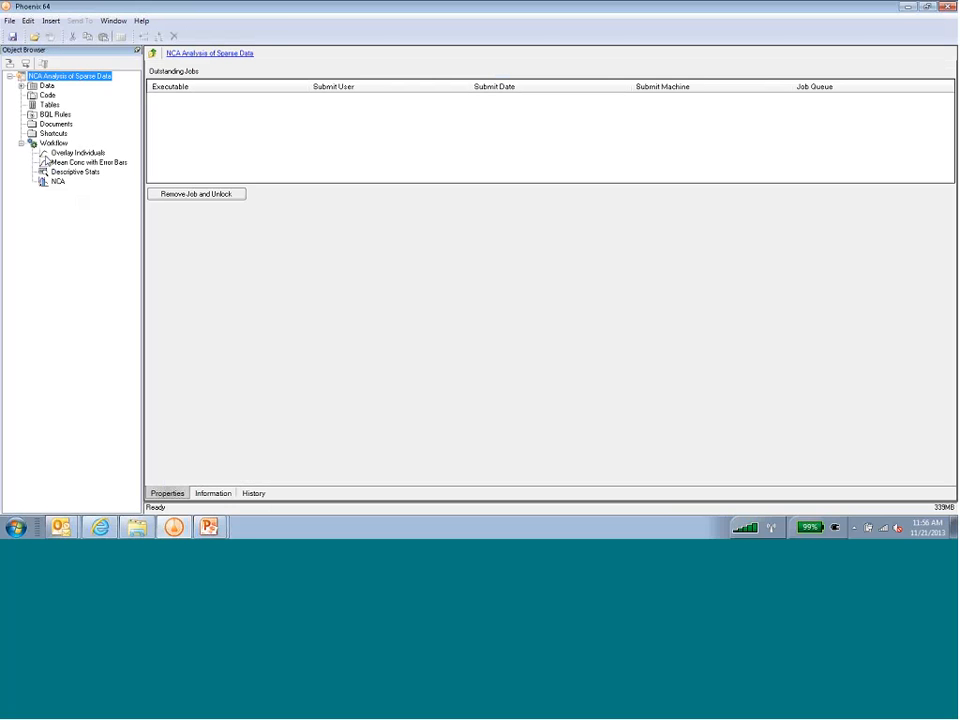
left_click(70, 172)
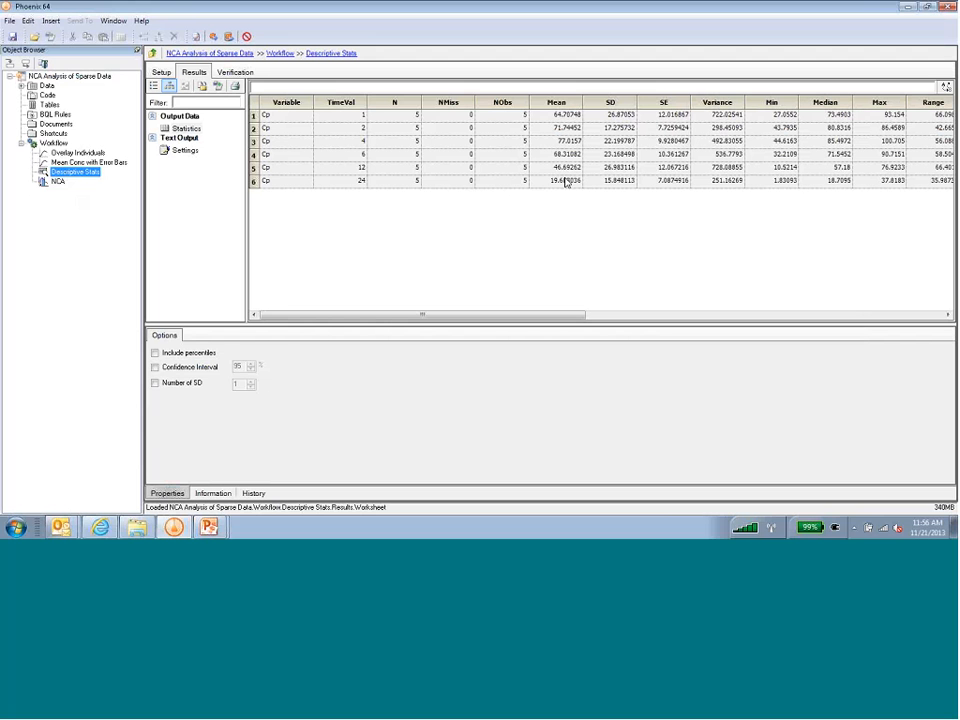
Step: Send the Statistics worksheet from the Descriptive Stats results to a new XY Plot
left_click(185, 129)
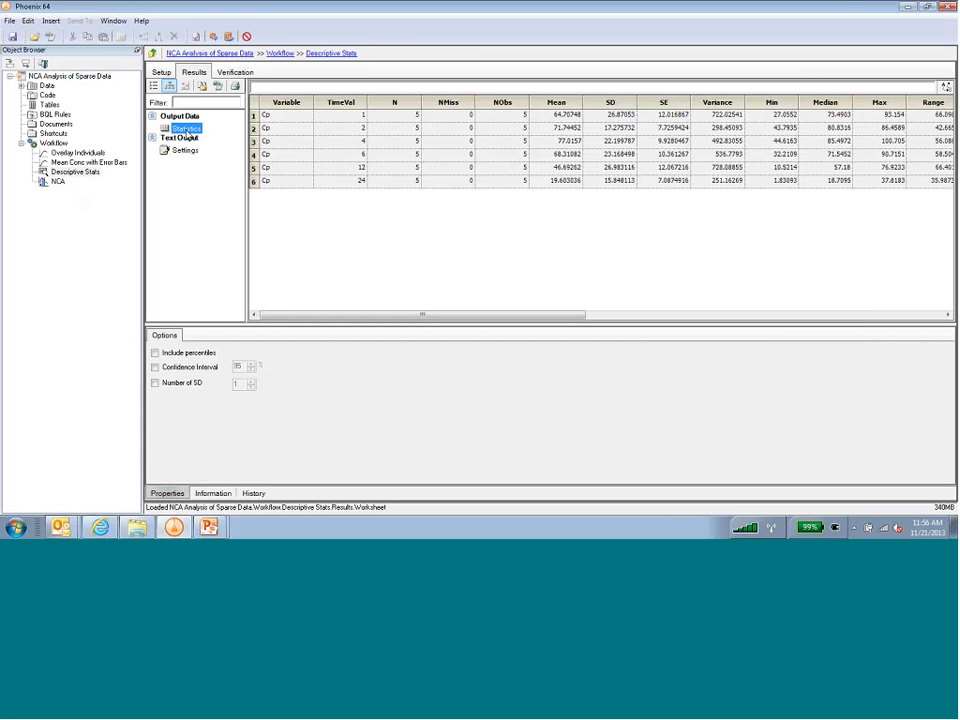
right_click(187, 134)
mouse_move(214, 141)
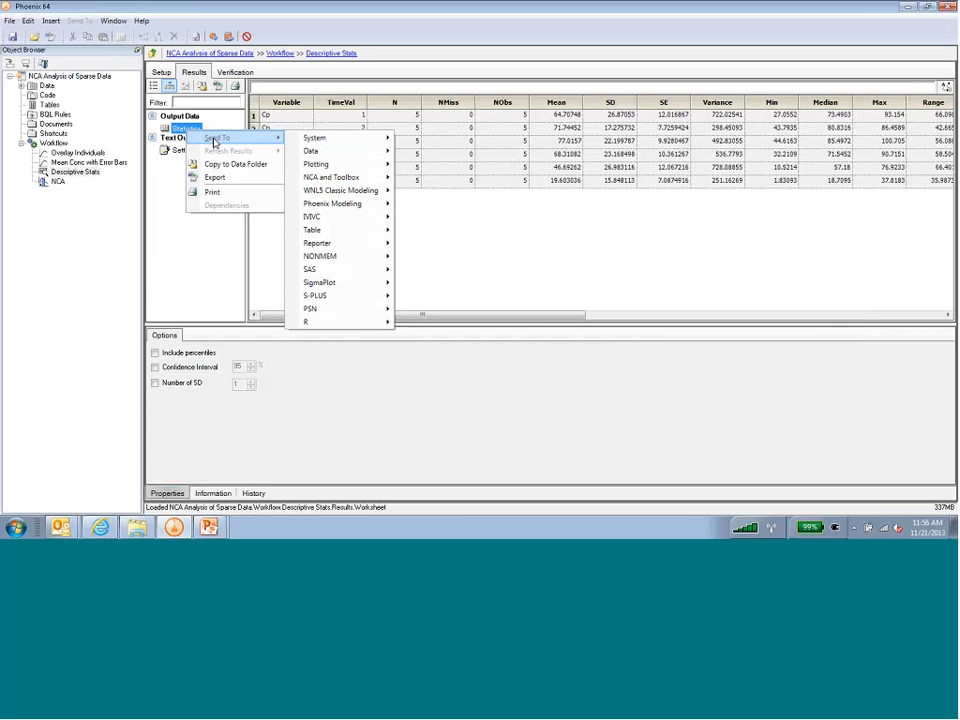
mouse_move(325, 166)
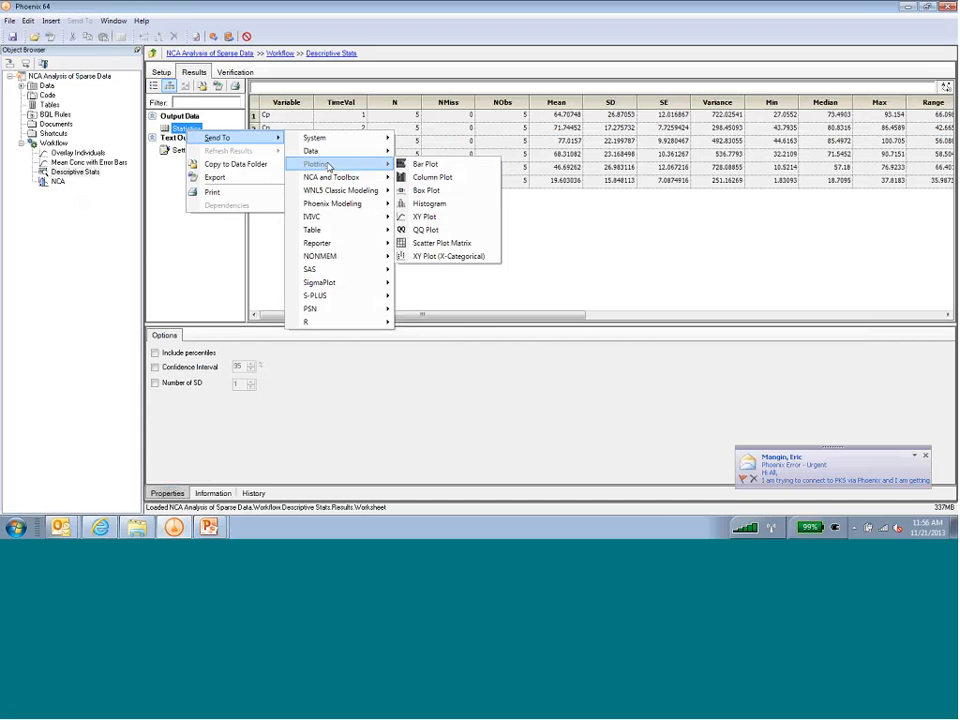
left_click(429, 215)
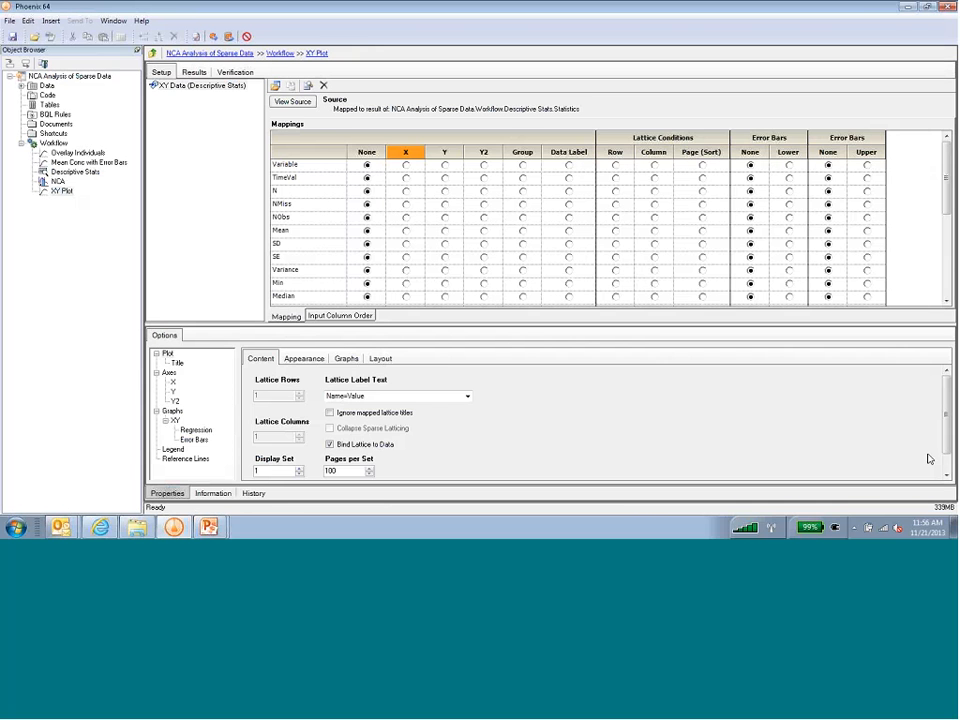
Step: Map TimeVal to X, Mean to Y and SE to the upper error bars, and execute the XY Plot
left_click(406, 178)
left_click(444, 230)
left_click(866, 257)
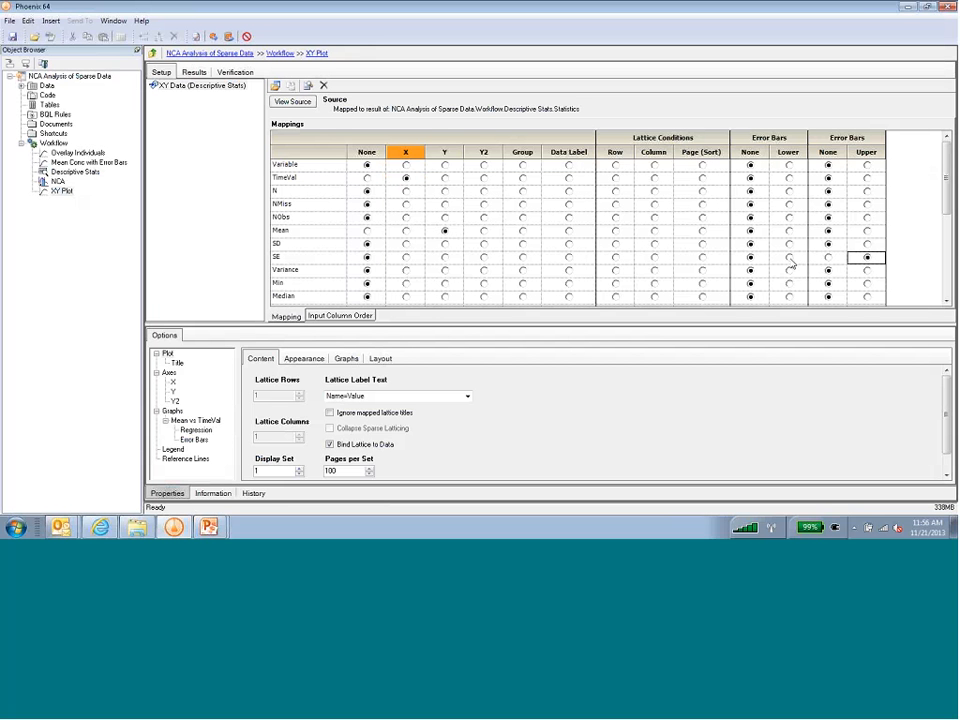
left_click(213, 37)
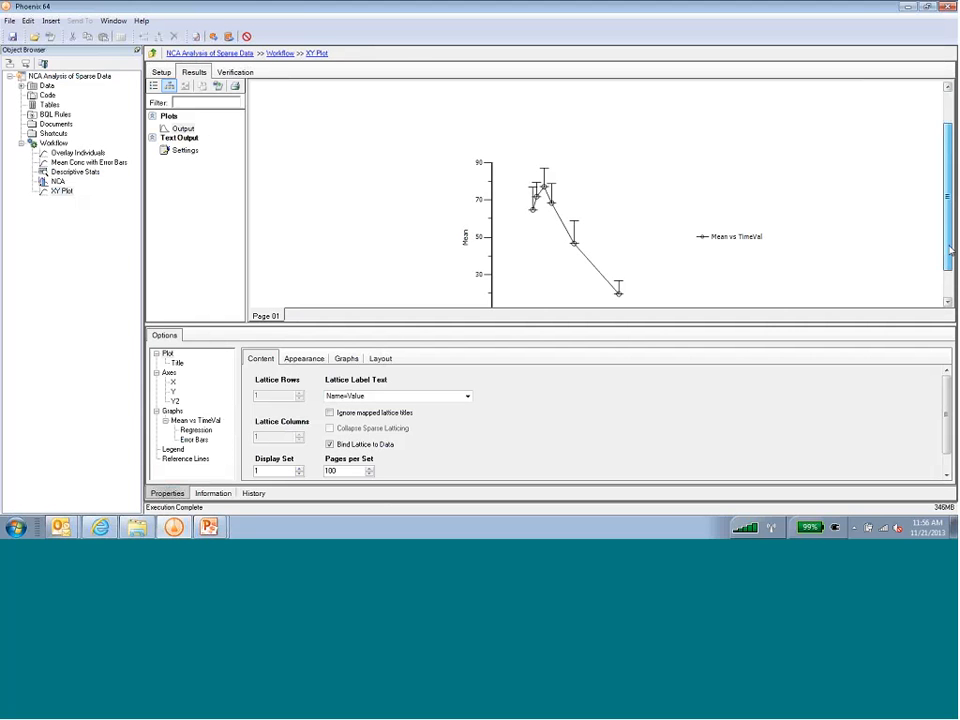
scroll(437, 180, "down", 1)
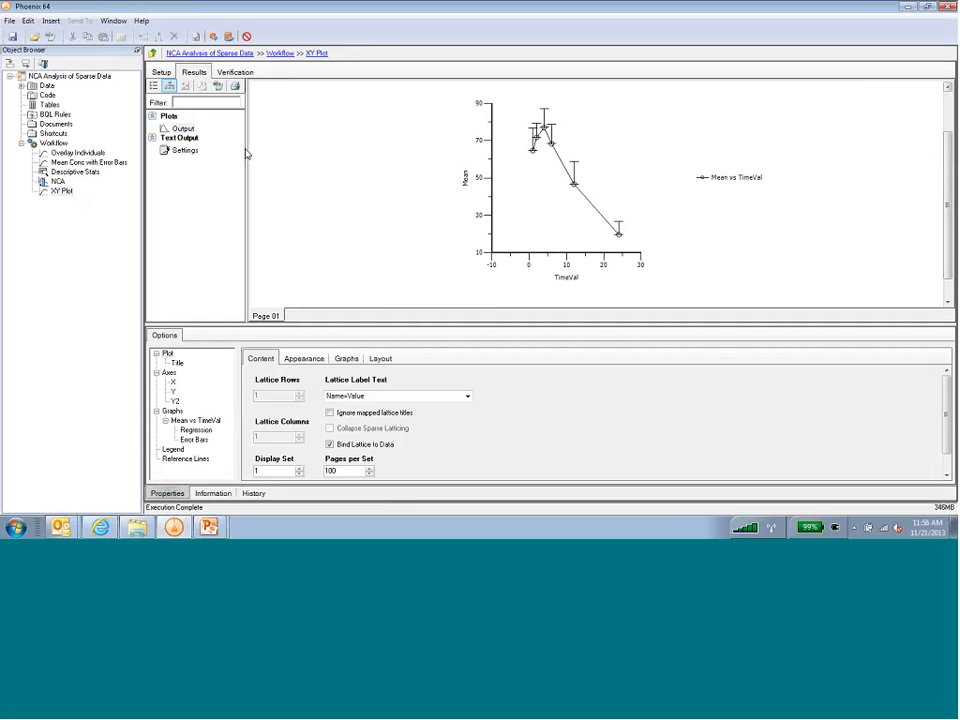
Step: Map SE to the lower error bars as well in the XY Plot setup and execute the plot again
left_click(161, 72)
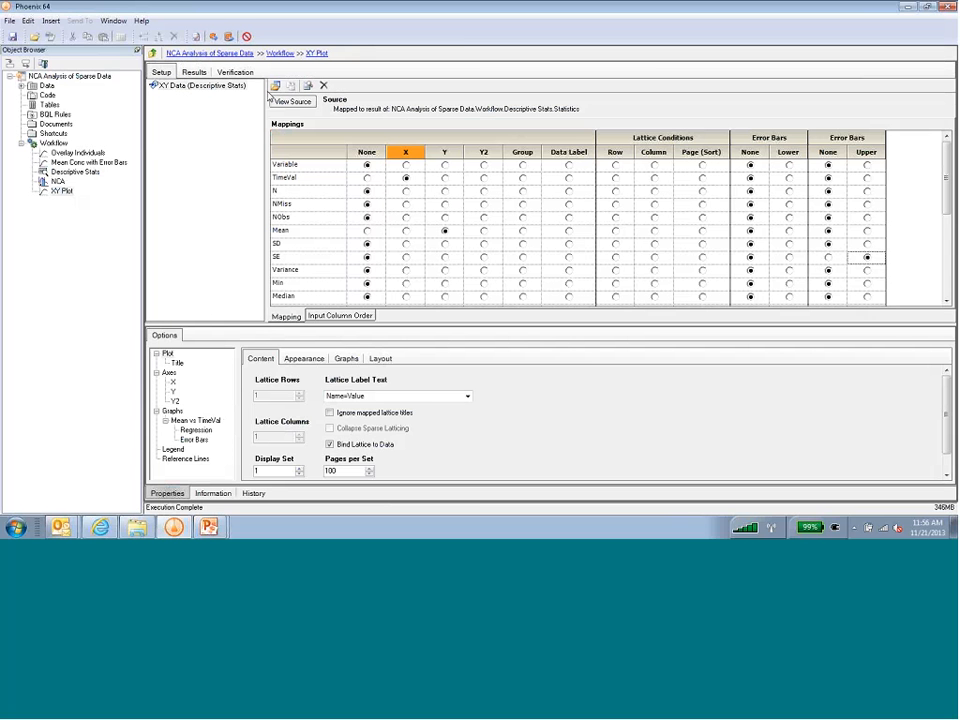
left_click(789, 258)
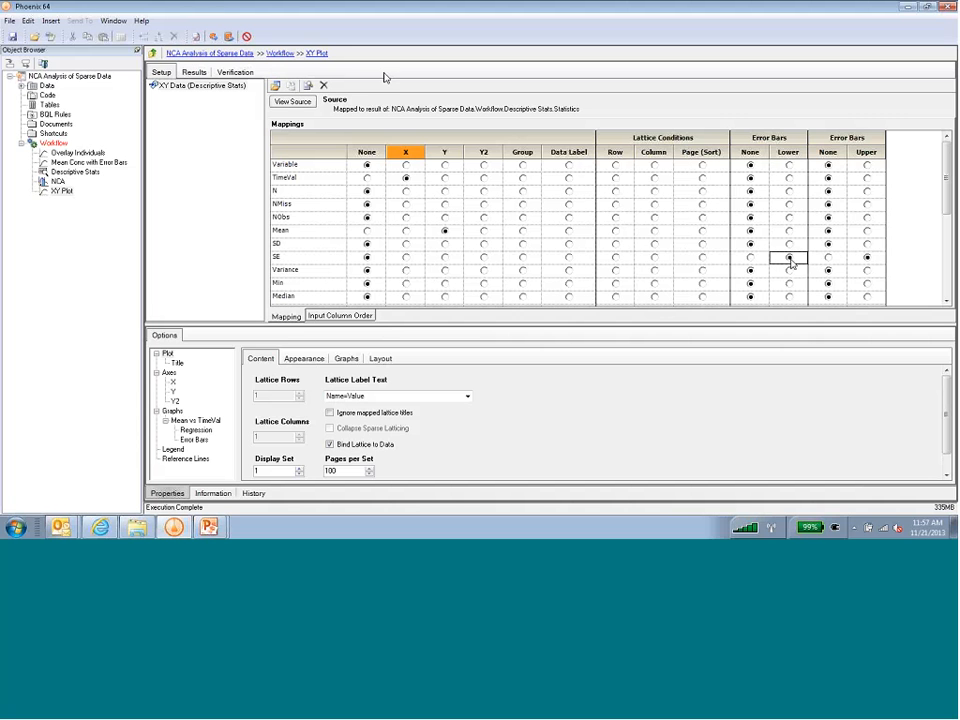
left_click(213, 37)
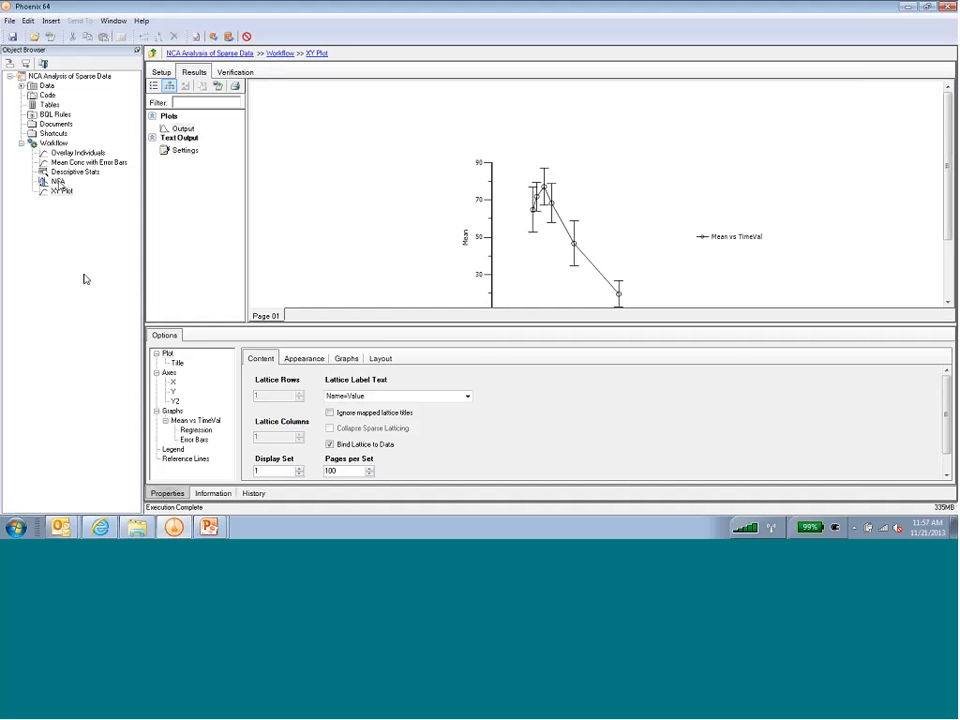
Step: View the NCA results and close the NCA Analysis of Sparse Data project without saving changes
left_click(58, 182)
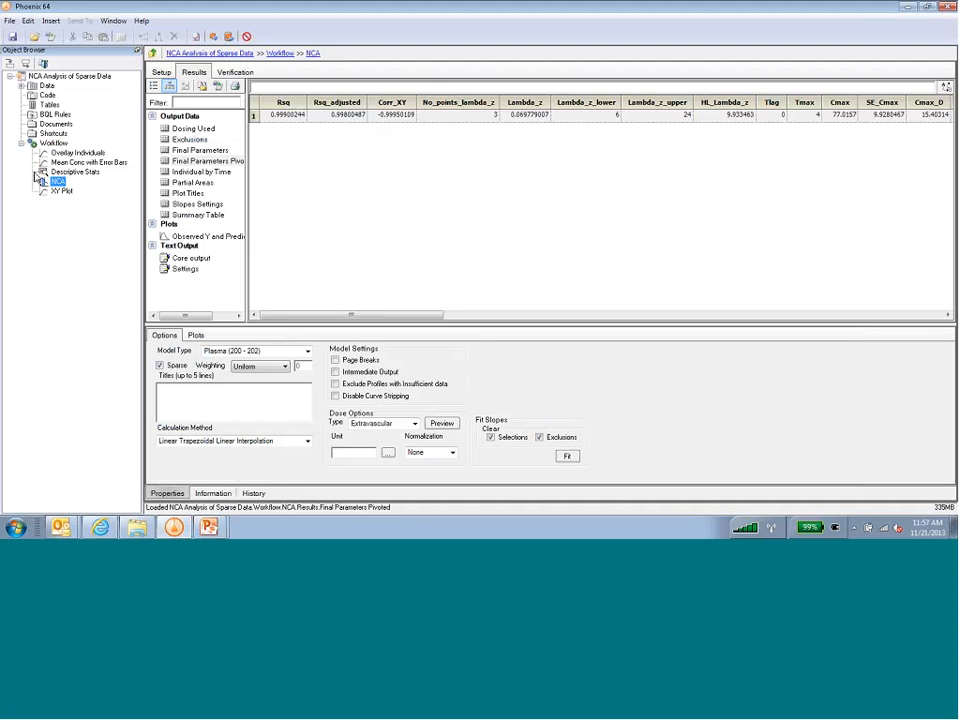
left_click(9, 21)
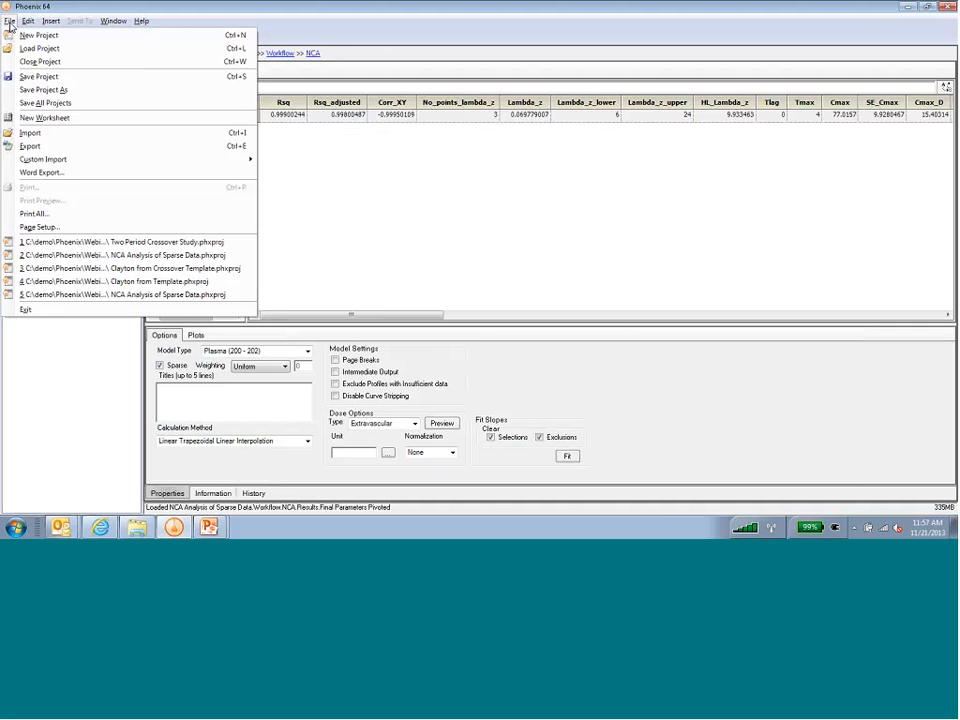
left_click(40, 61)
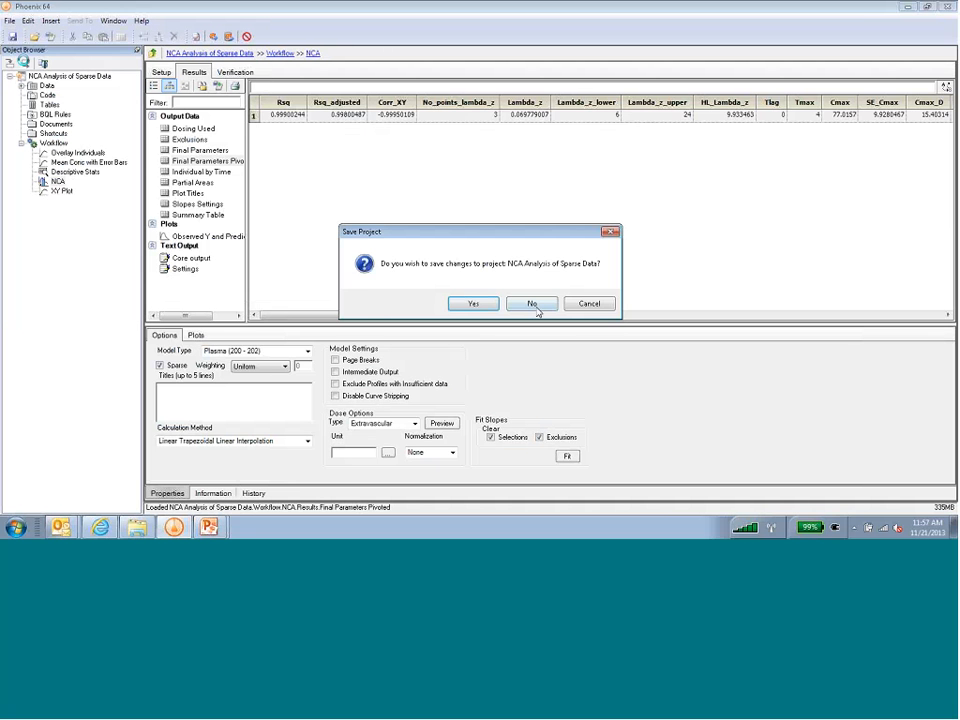
left_click(533, 304)
left_click(510, 304)
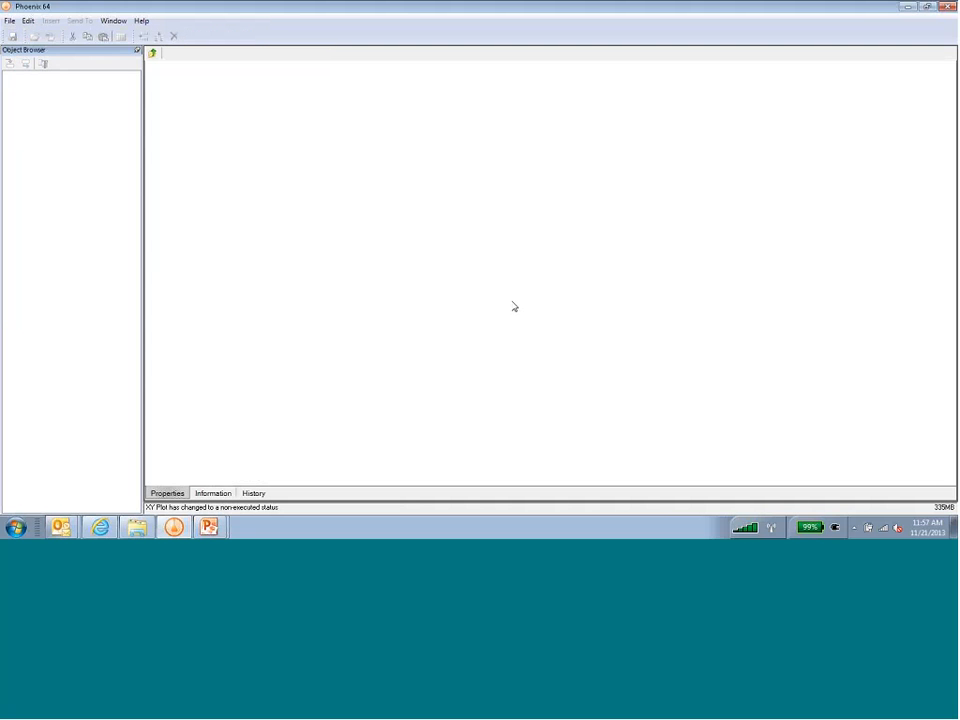
Step: Load Ex5 NCA Analysis of Plasma and Urine pretemplate.phxproj from Desktop > Training > Intro to Phoenix 1.3 > Solutions_CM_v1.3
left_click(10, 22)
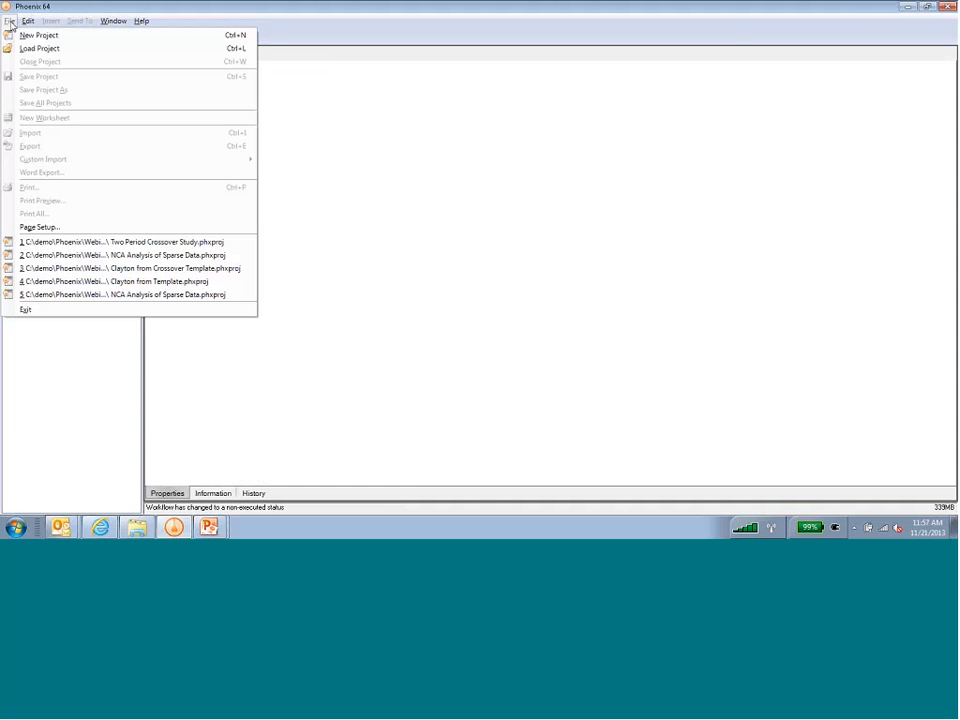
left_click(38, 48)
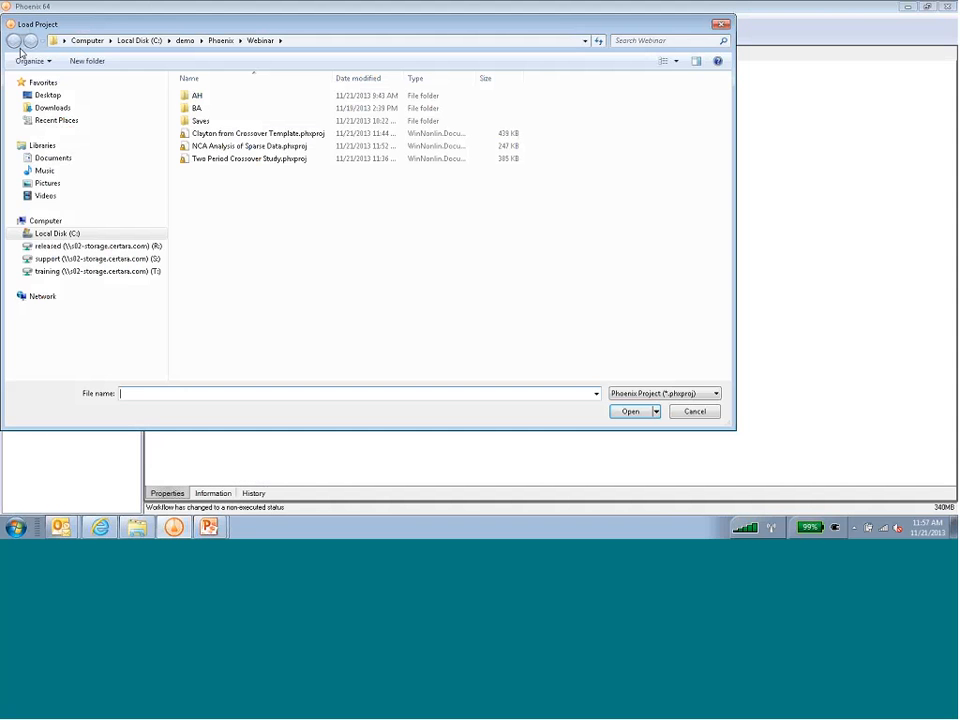
left_click(42, 97)
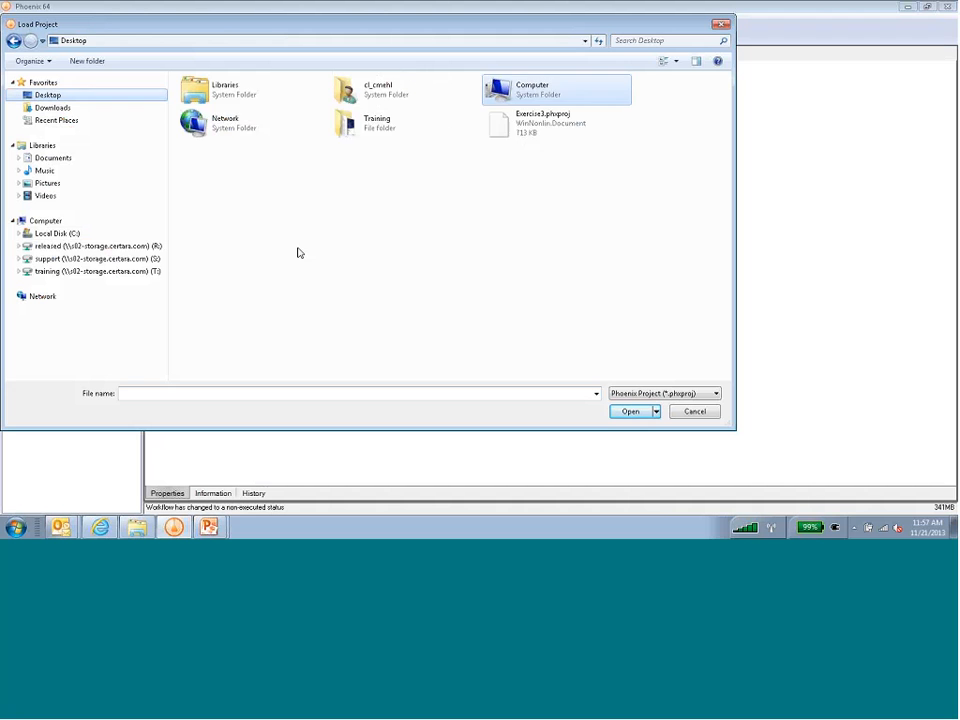
double_click(362, 124)
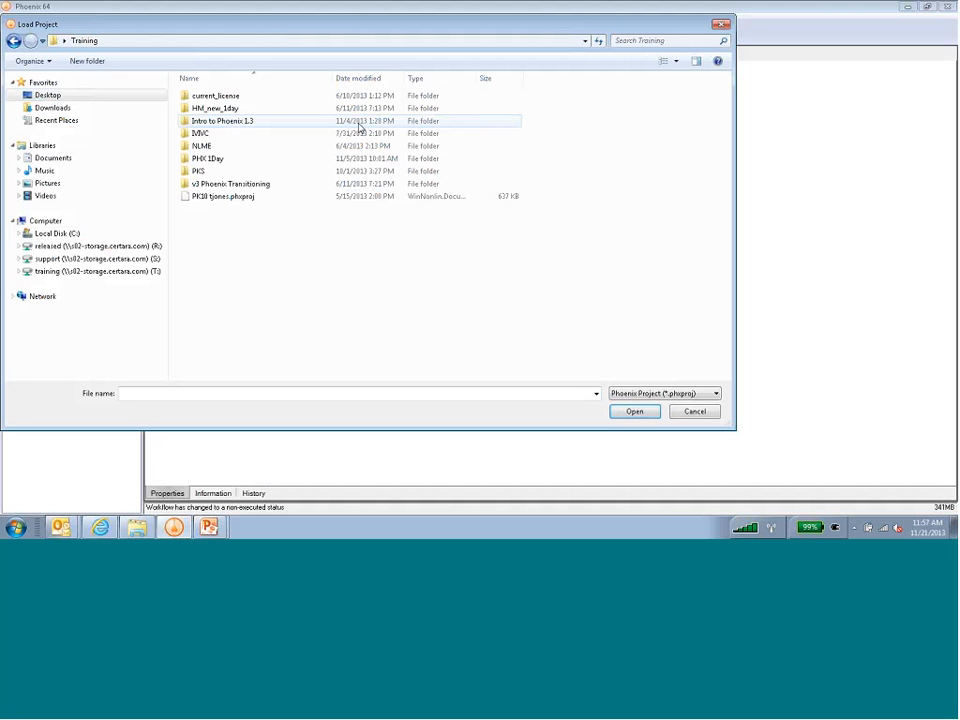
double_click(229, 122)
left_click(923, 455)
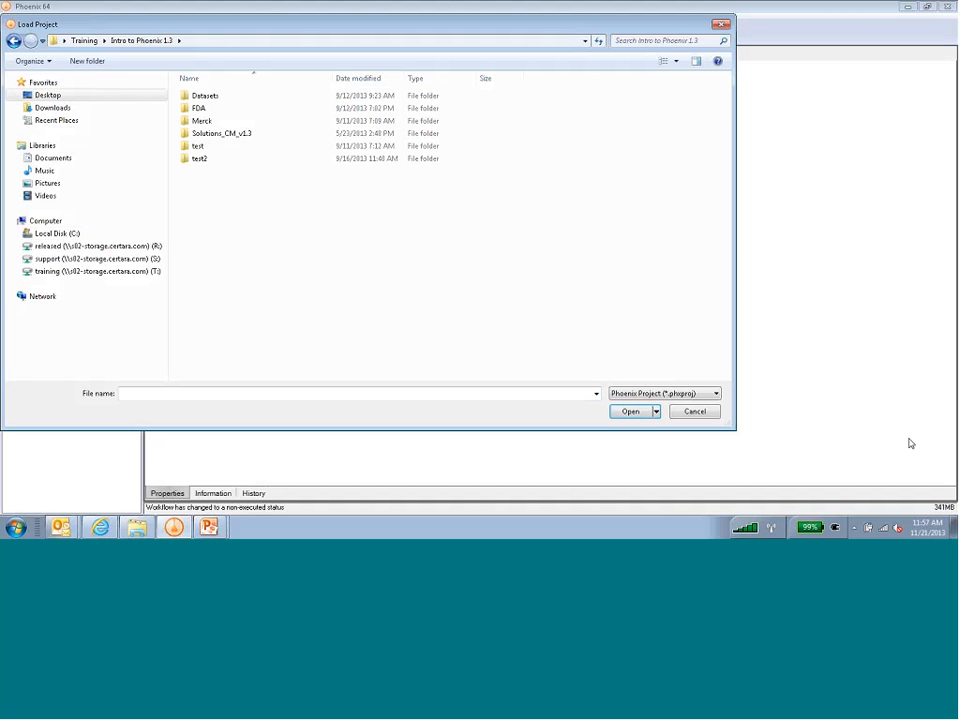
double_click(215, 134)
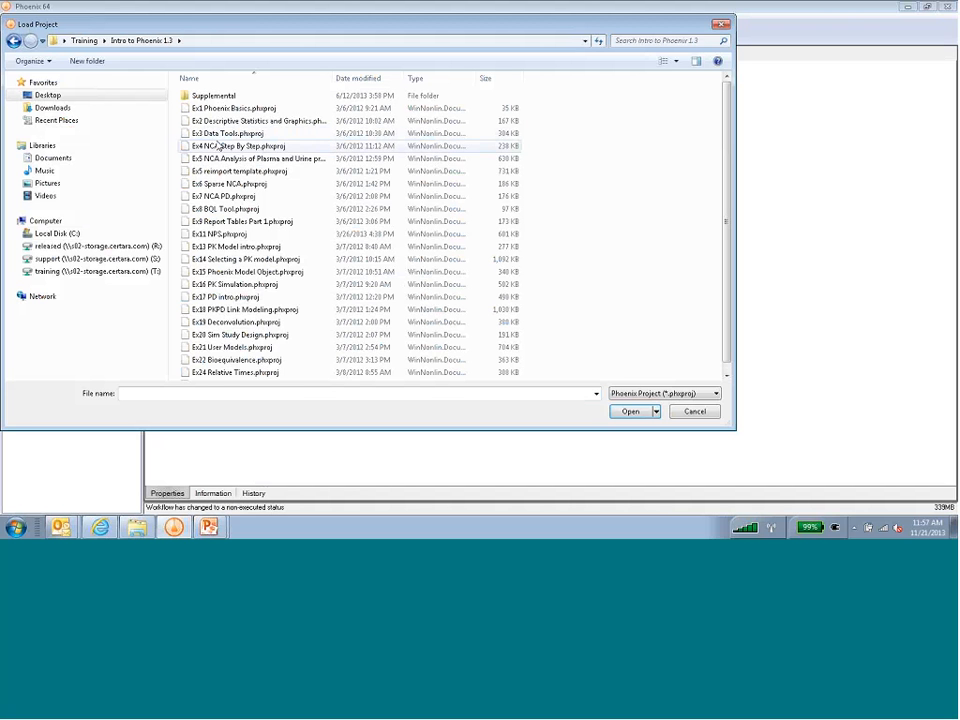
left_click(222, 162)
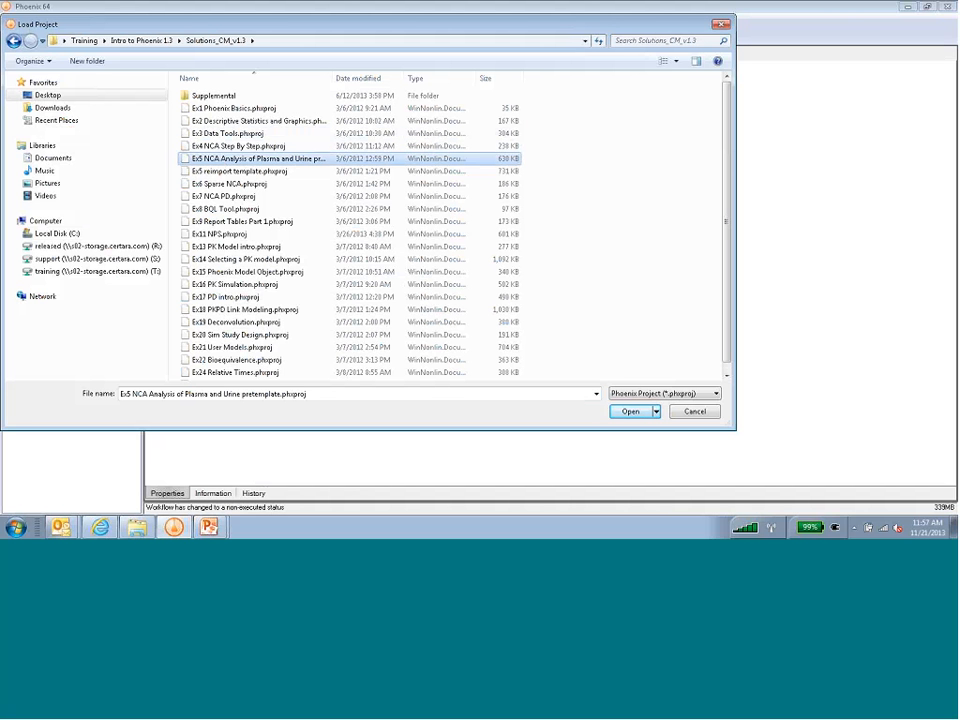
left_click(631, 412)
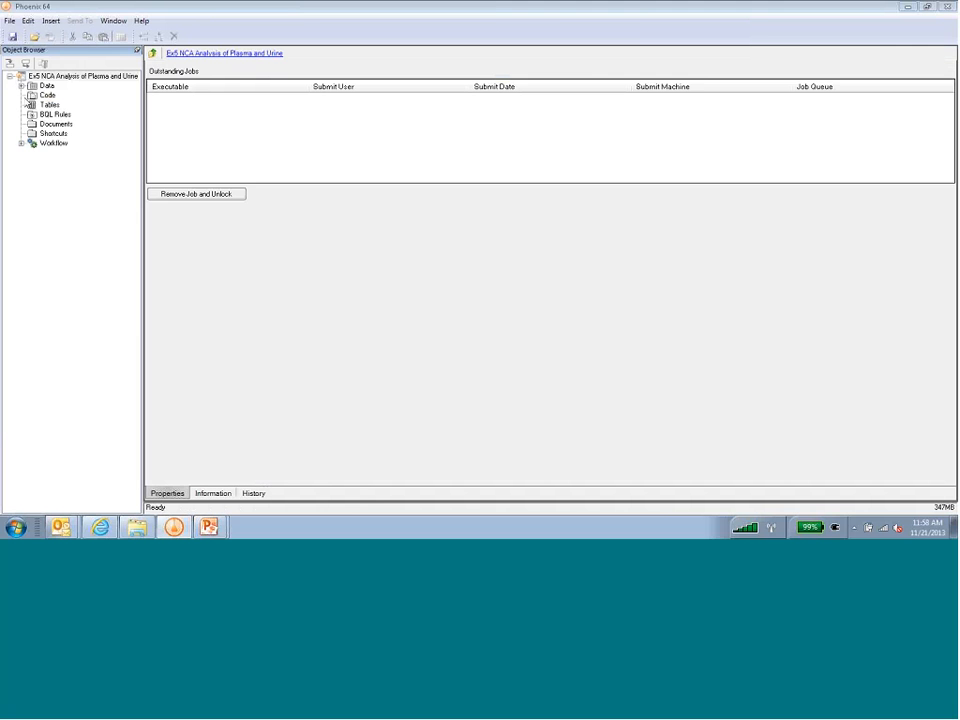
Step: Expand the project's Data and Workflow branches and examine the Danolol Observations worksheet, including its Matrix column and the urine collection columns
left_click(21, 76)
left_click(21, 86)
left_click(22, 162)
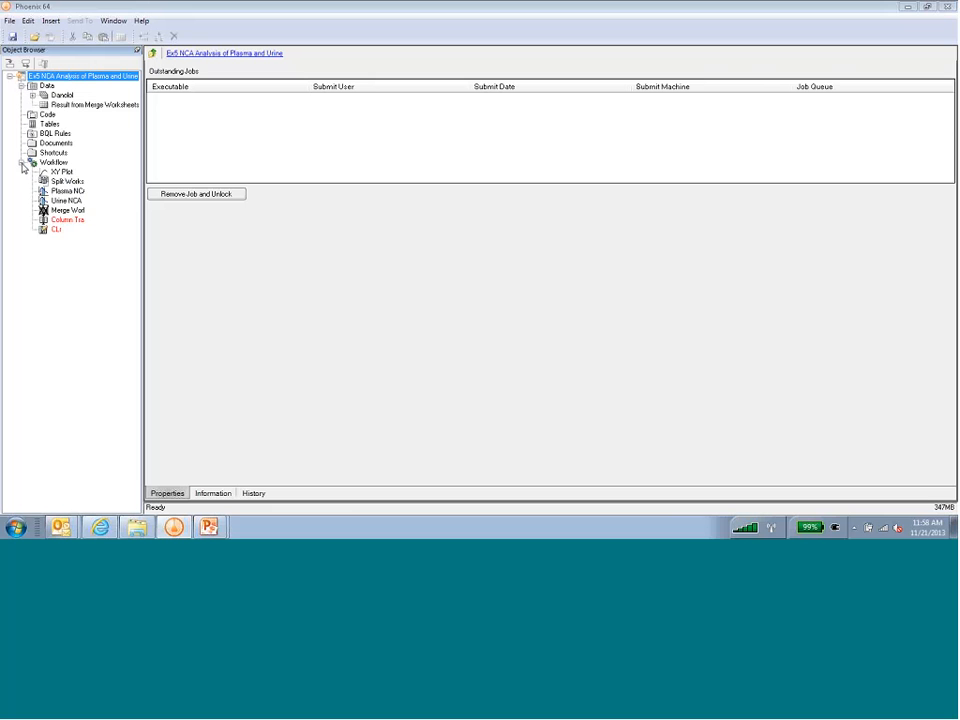
double_click(62, 96)
left_click(70, 105)
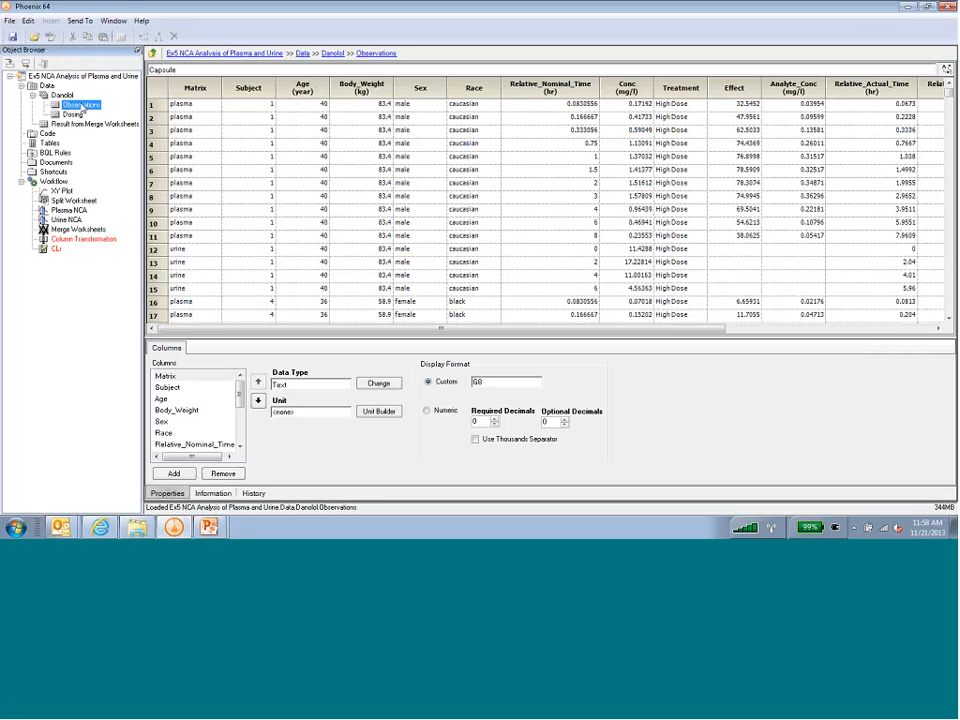
left_click(195, 88)
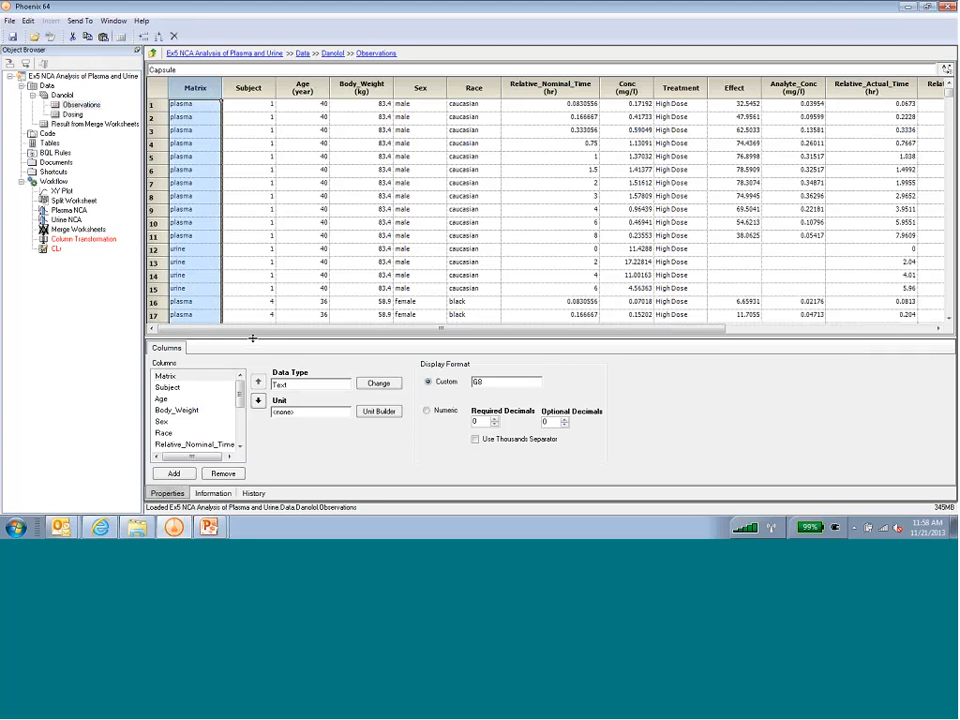
left_click_drag(252, 338, 296, 349)
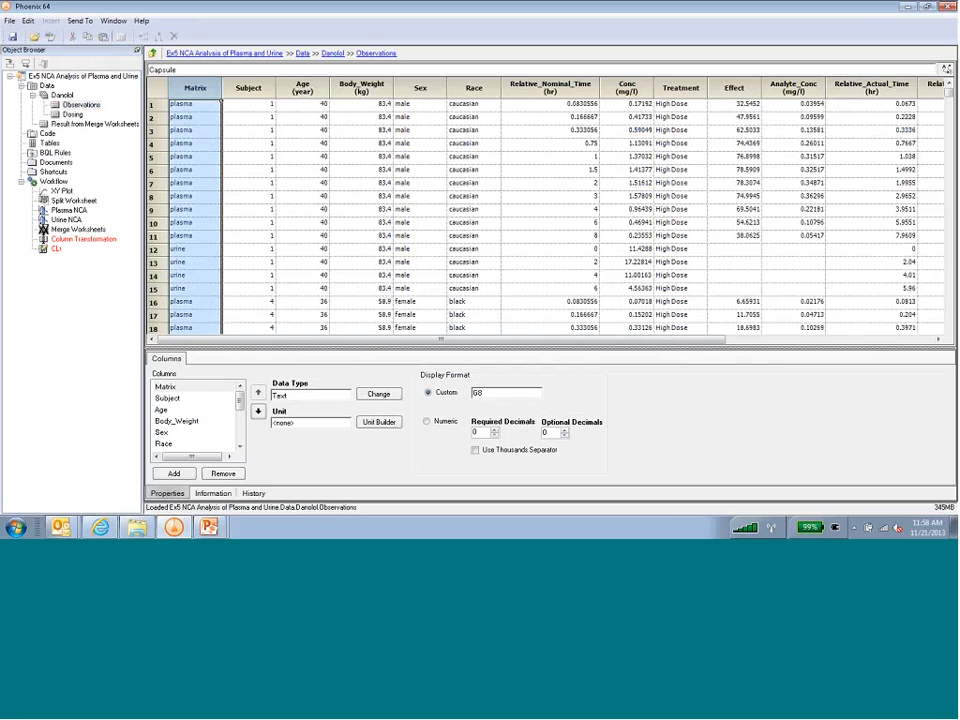
left_click(836, 344)
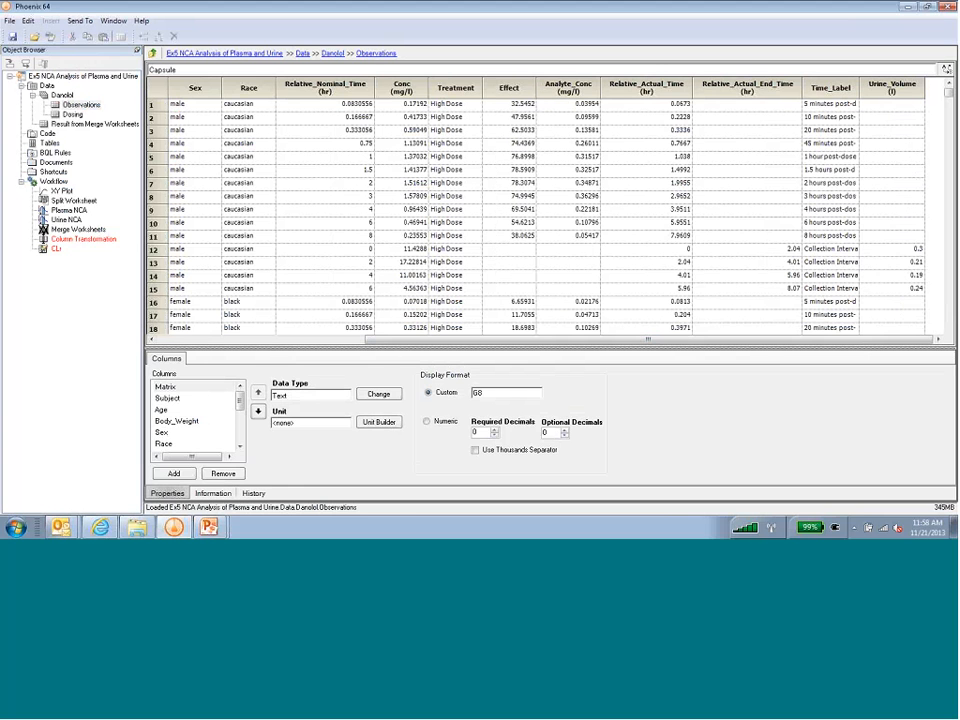
Step: Review the Split Worksheet object's mappings and its plasma and urine output worksheets
left_click(62, 201)
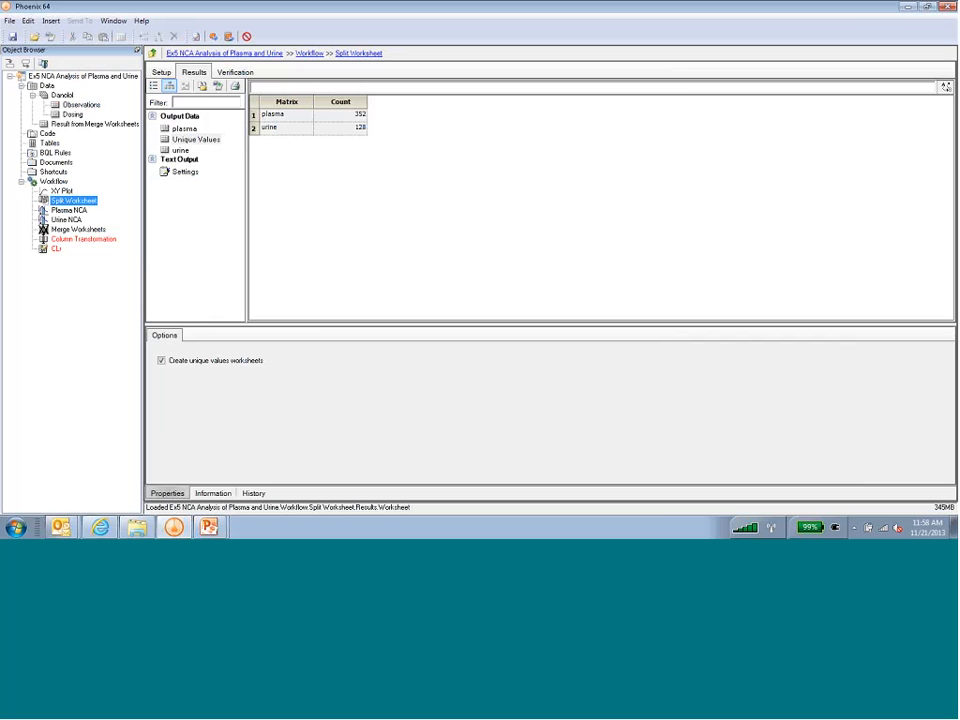
left_click(161, 72)
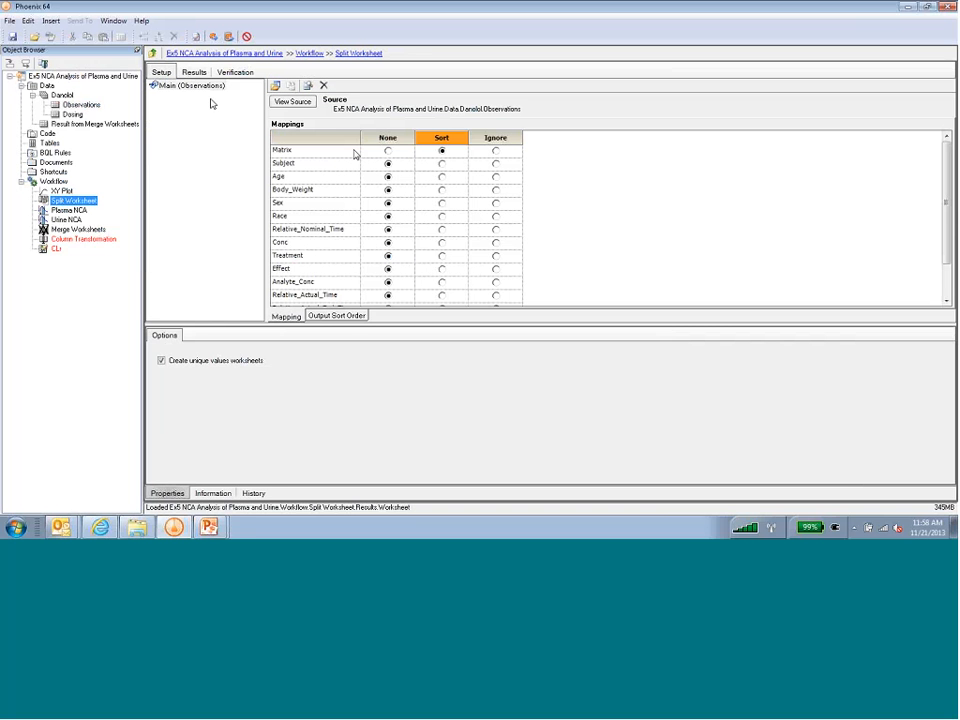
left_click(194, 72)
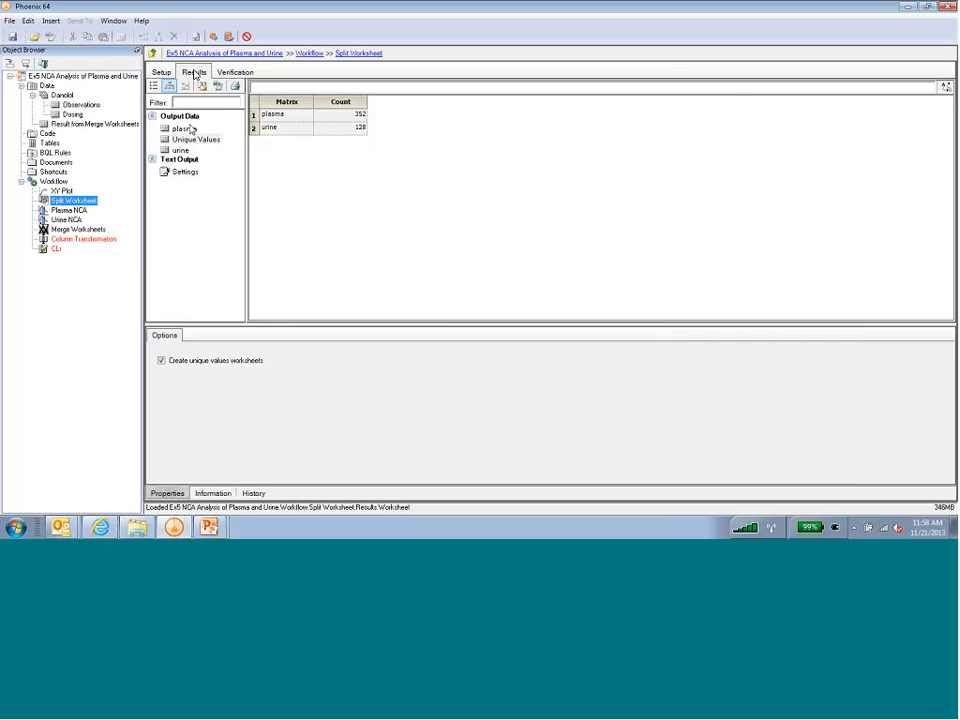
left_click(185, 129)
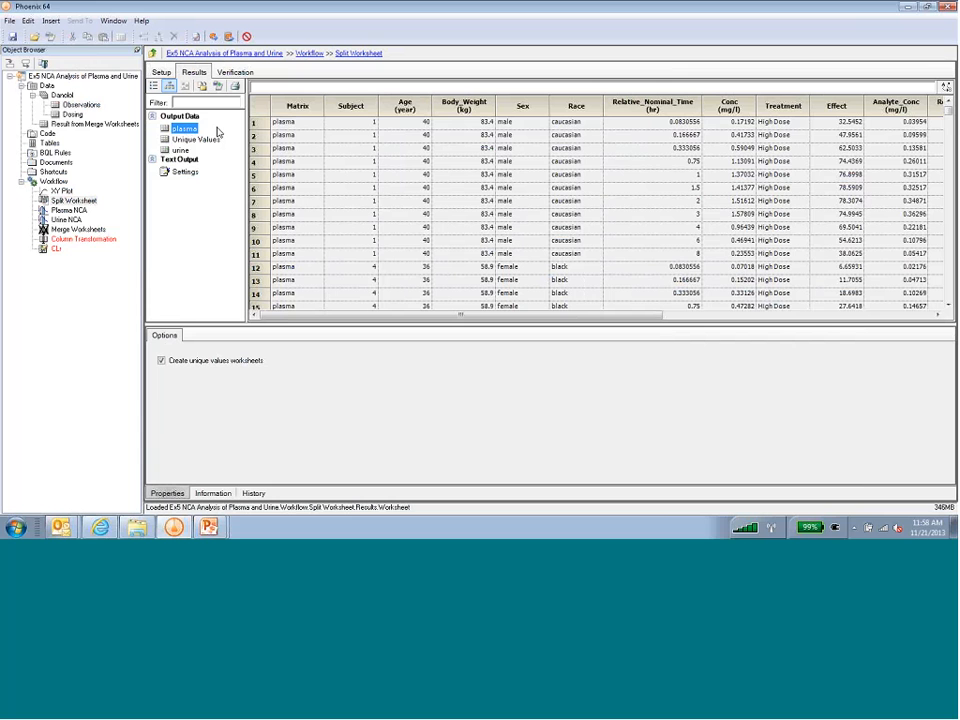
left_click(180, 149)
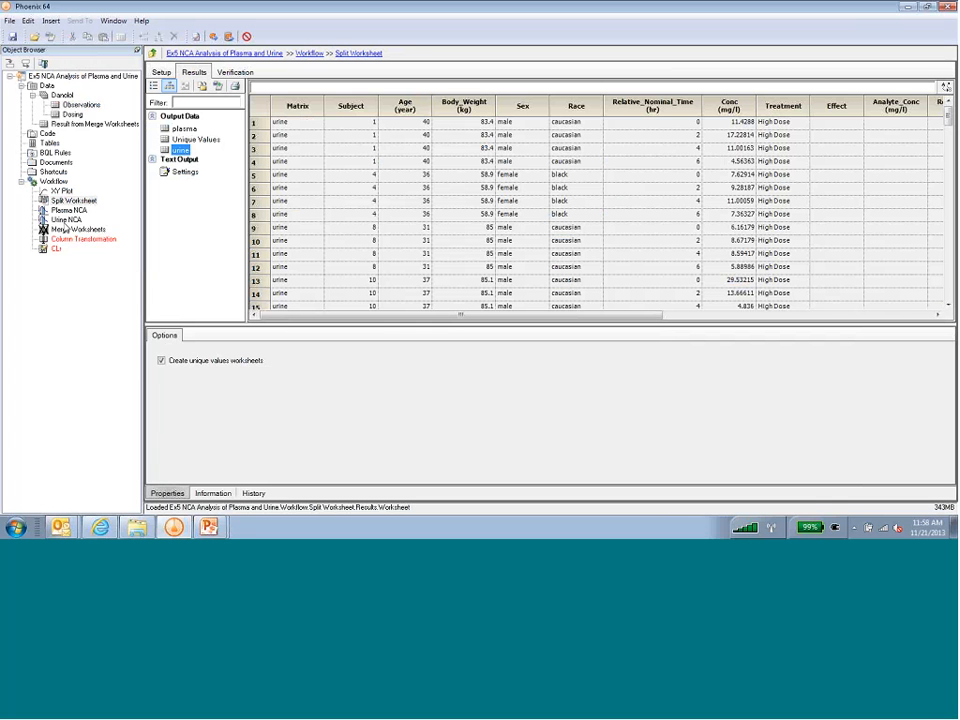
Step: Review the Urine NCA object's setup, checking the Model Type choices and the start time, end time, concentration and volume mappings
left_click(66, 219)
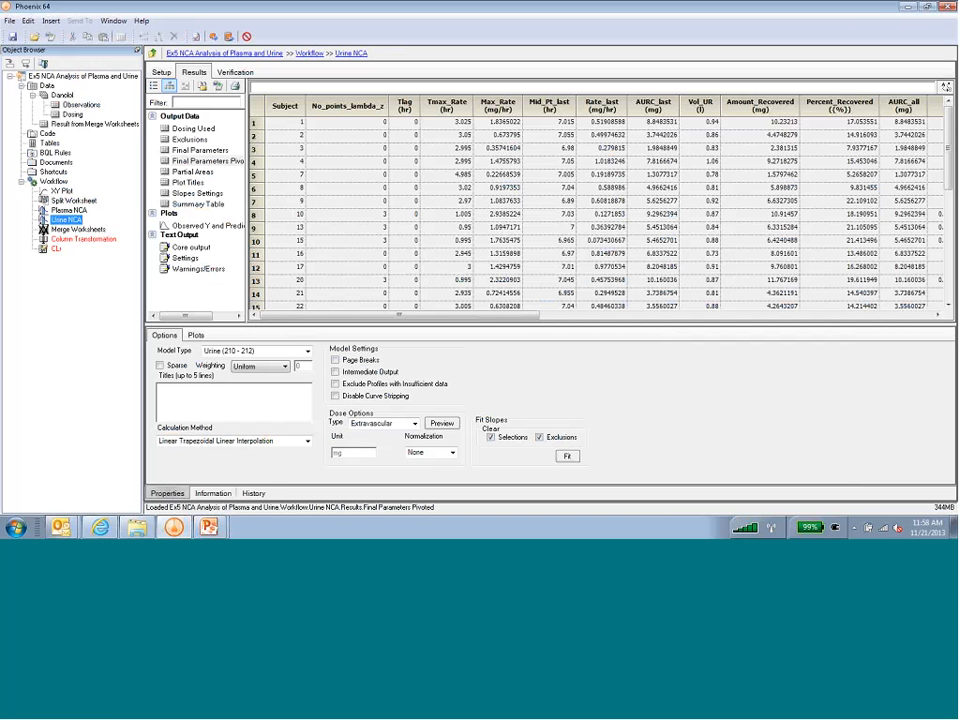
left_click(161, 72)
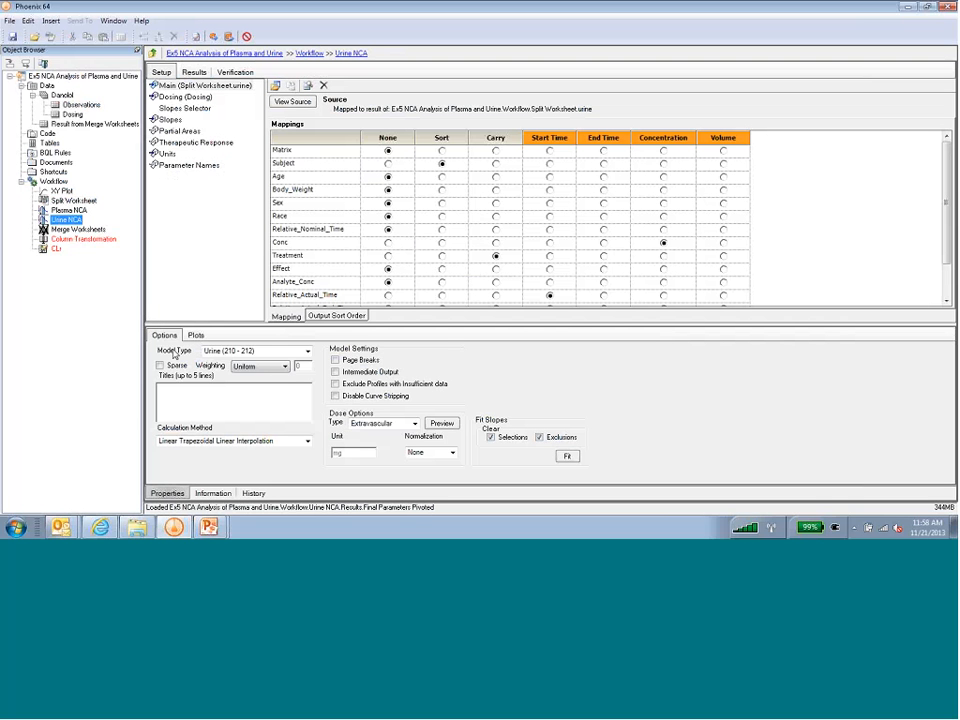
left_click(308, 352)
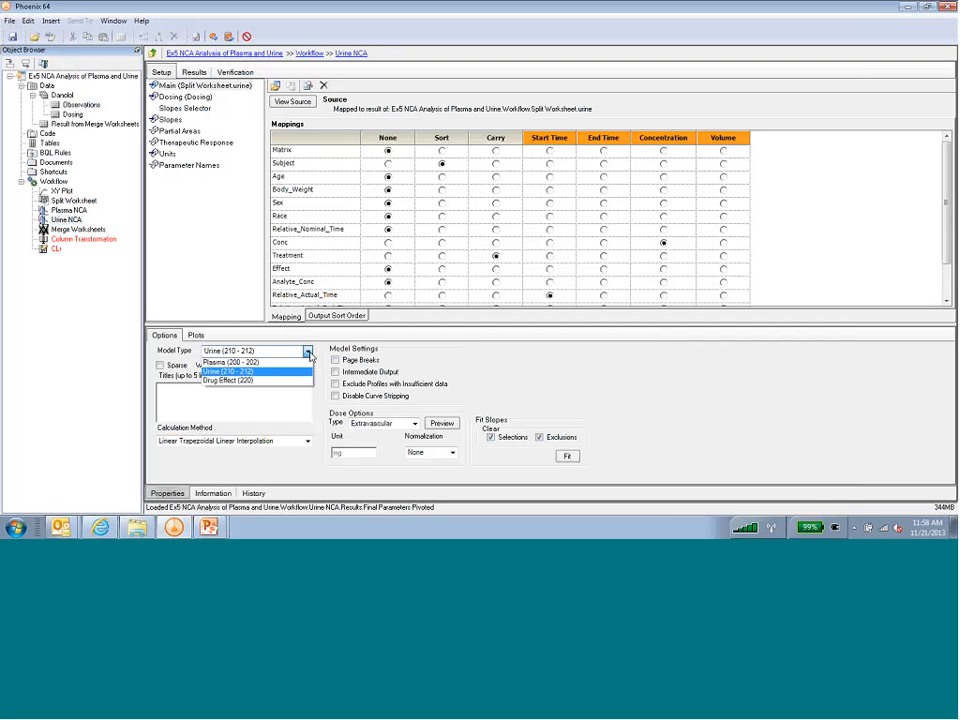
left_click(310, 355)
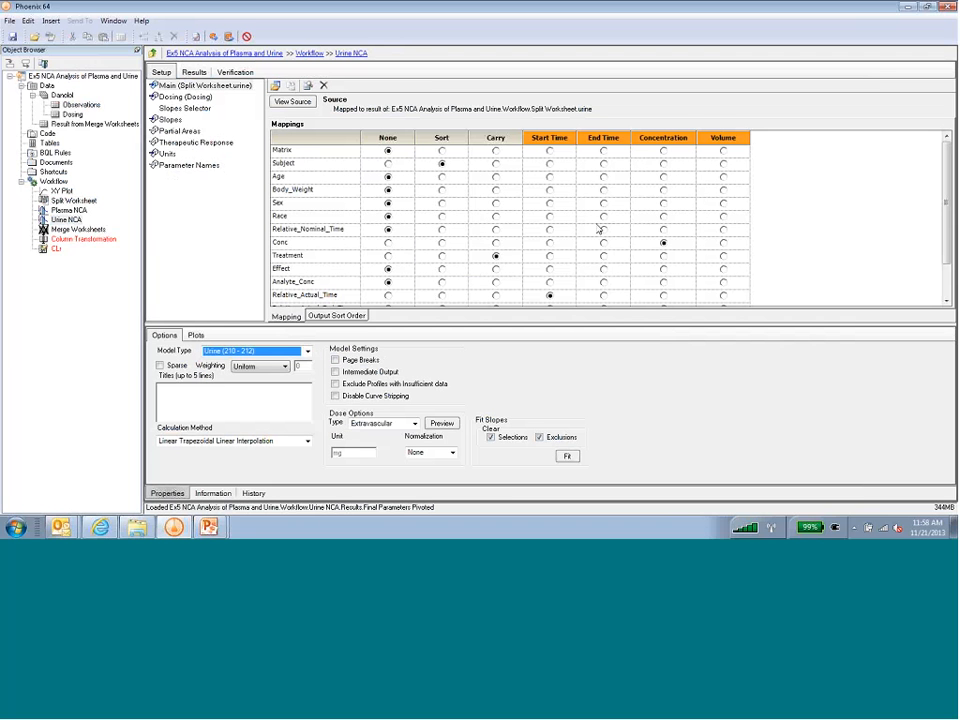
scroll(585, 200, "down", 1)
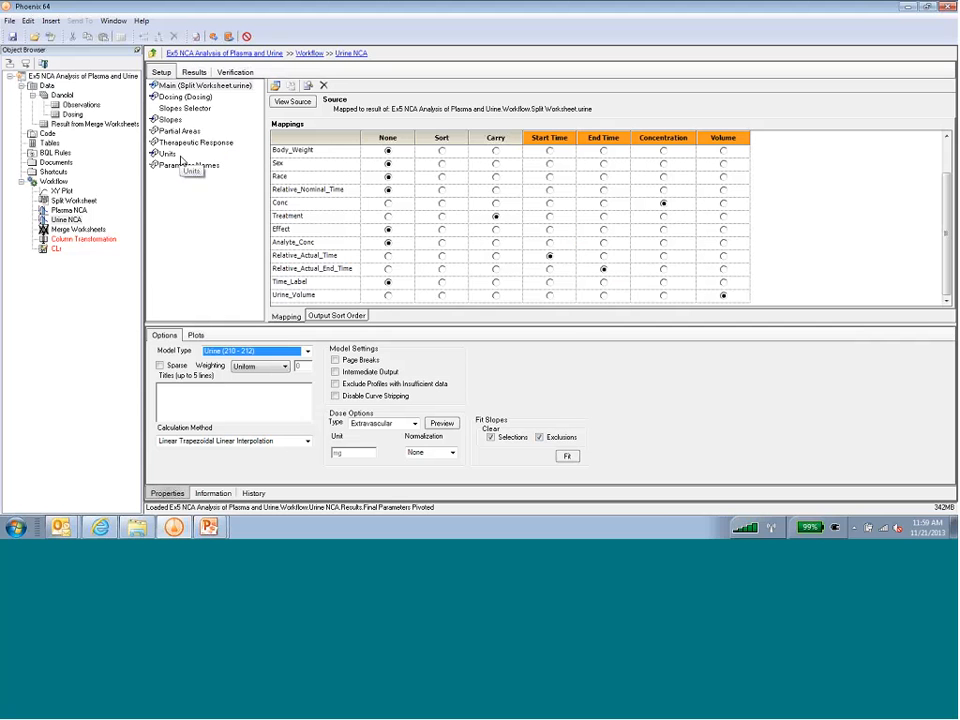
Step: Examine the Urine NCA final parameters, highlighting the Max_Rate, Mid_Pt_last, AURC_last, Amount_Recovered and Percent_Recovered columns
left_click(194, 73)
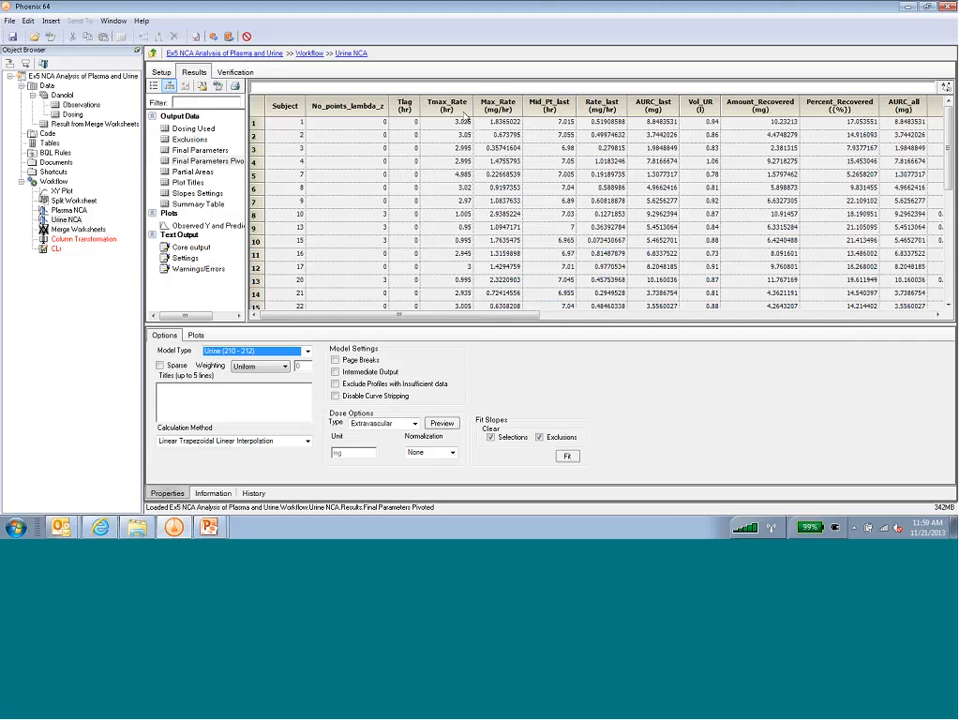
left_click(500, 105)
left_click(558, 106)
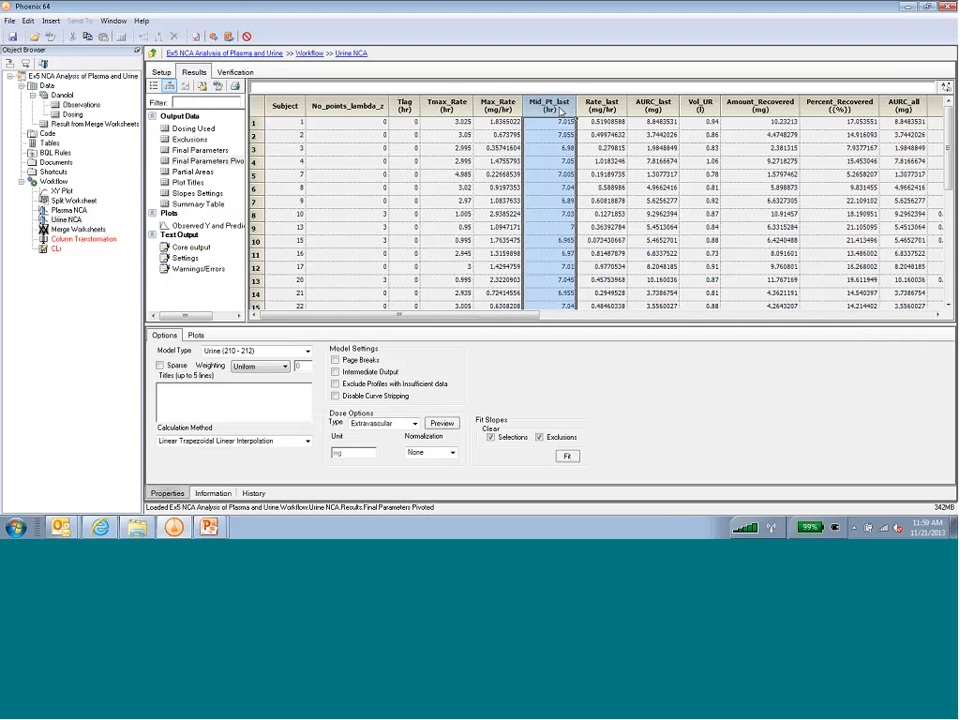
left_click(660, 106)
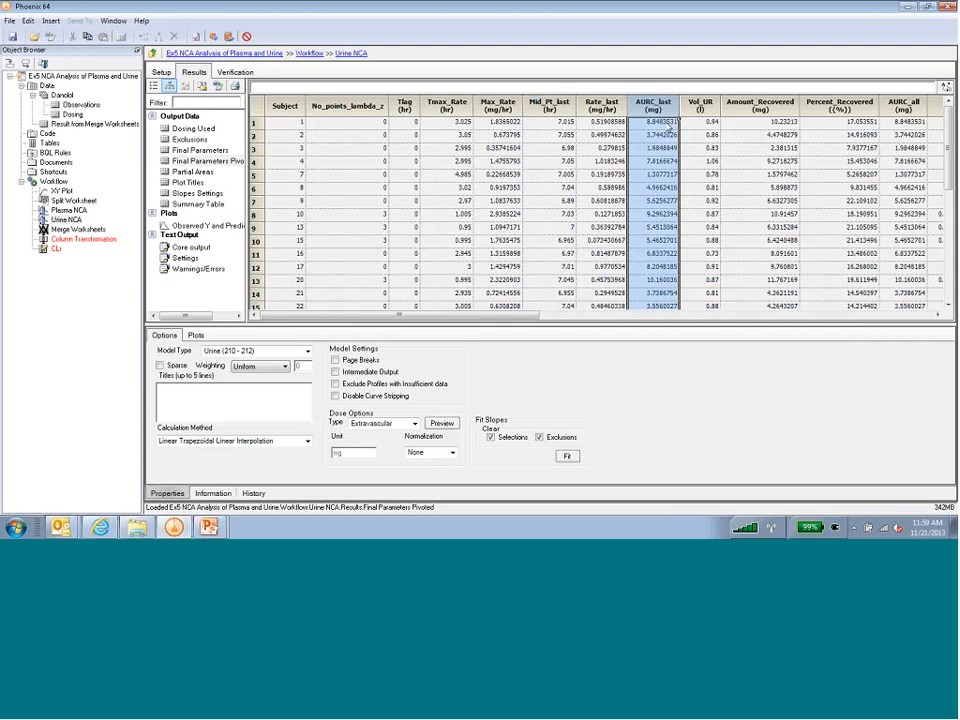
left_click(760, 106)
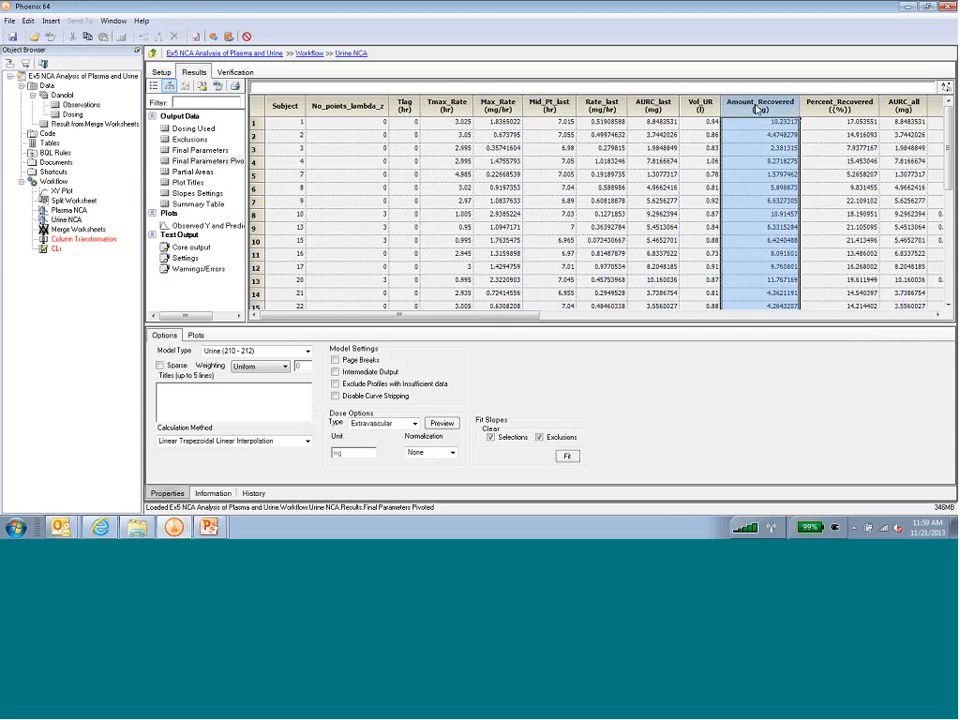
left_click(840, 105)
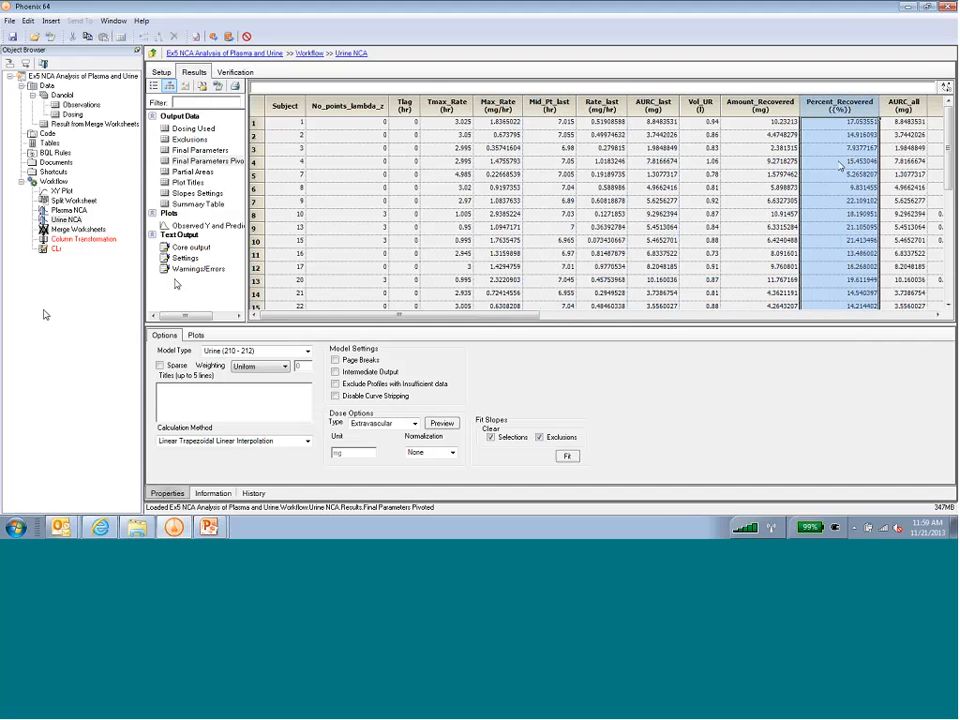
Step: Review the Merge Worksheets setup, widening the input list to inspect the Plasma NCA and Urine NCA worksheet mappings
left_click(74, 230)
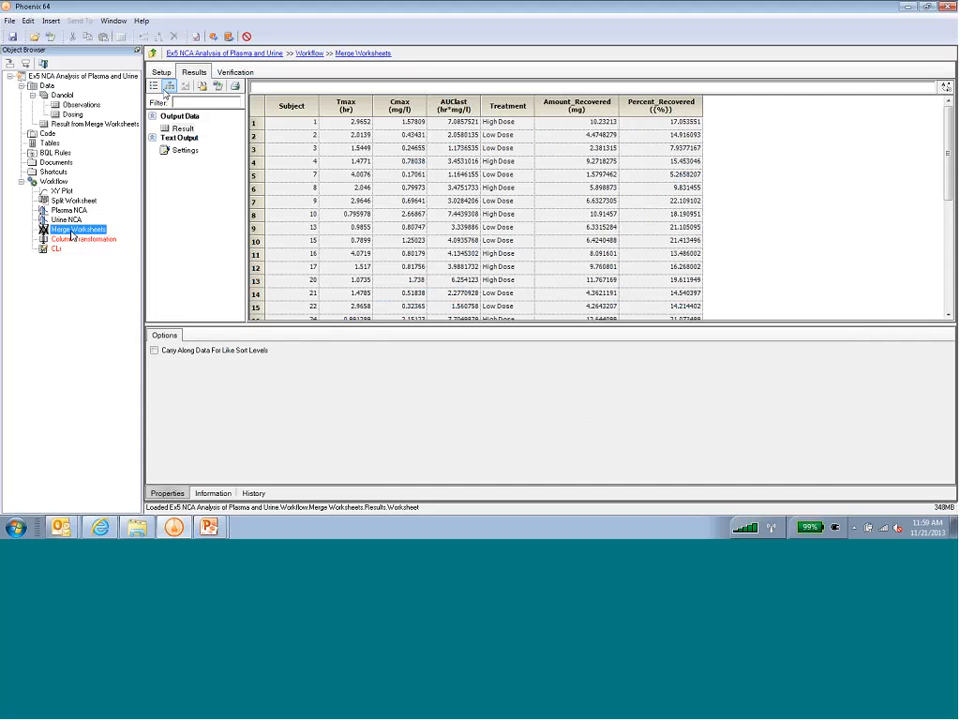
left_click(161, 72)
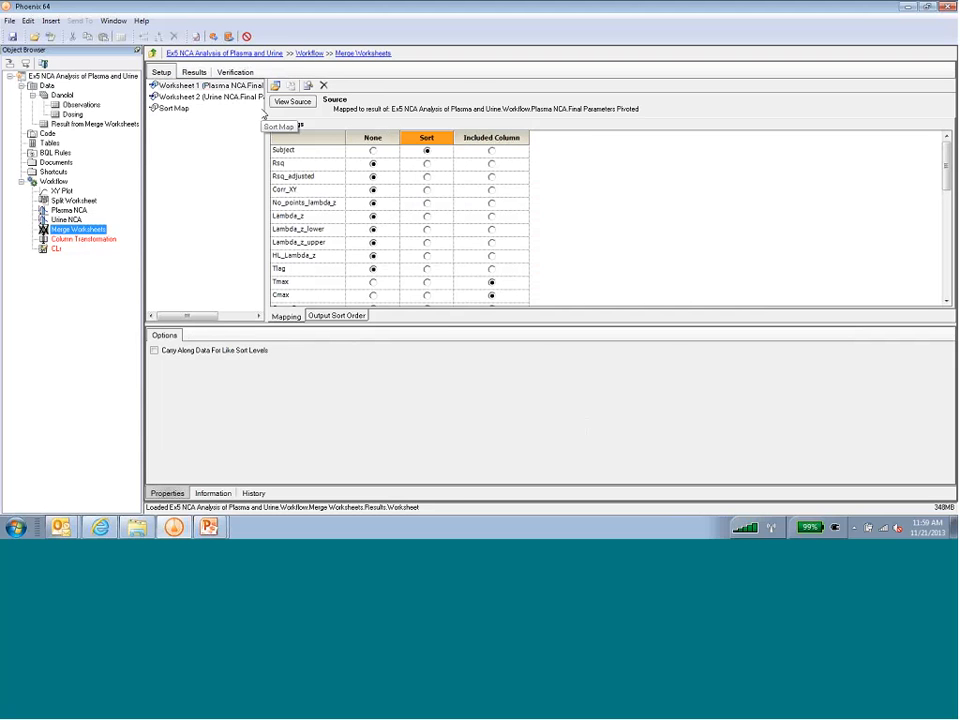
left_click_drag(265, 118, 313, 118)
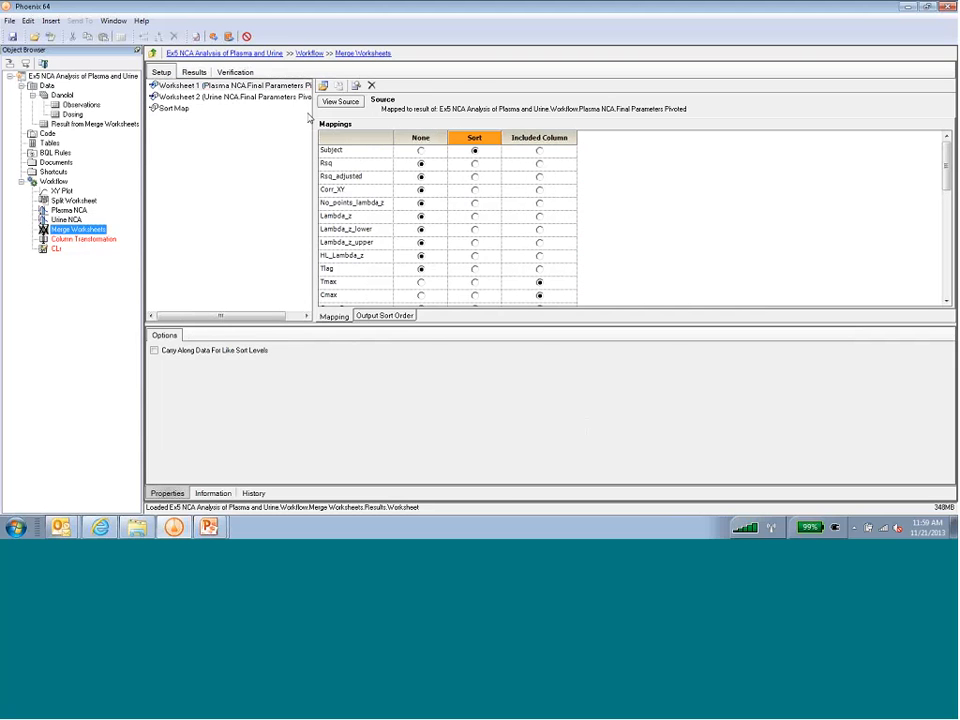
left_click(230, 97)
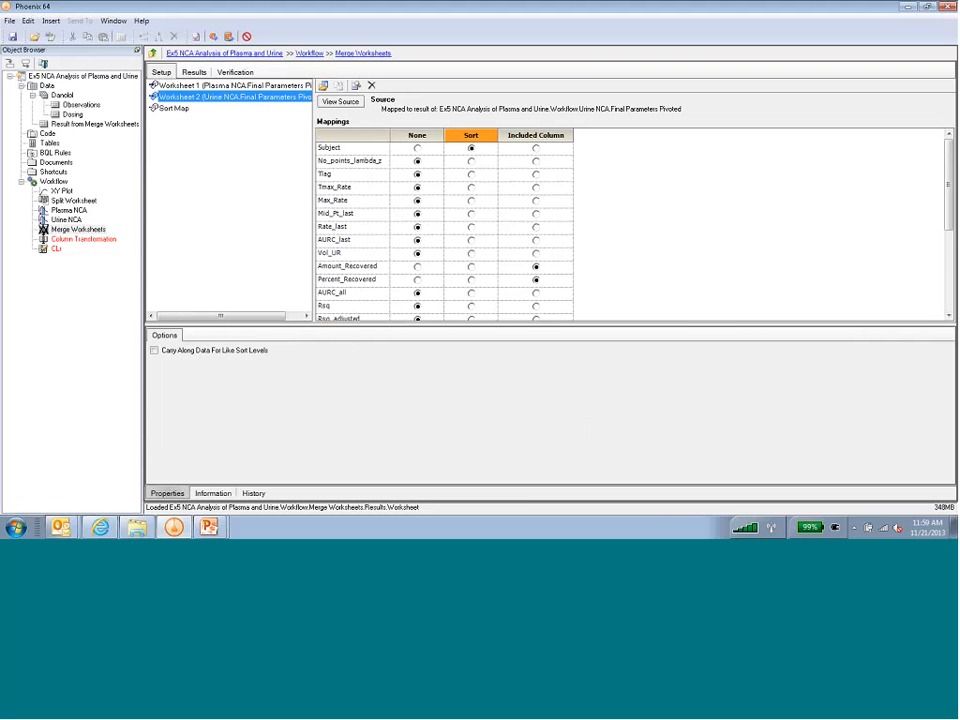
Step: Examine the merged result worksheet in an enlarged view, highlighting the AUClast, Cmax, Tmax and Amount_Recovered columns
left_click(199, 71)
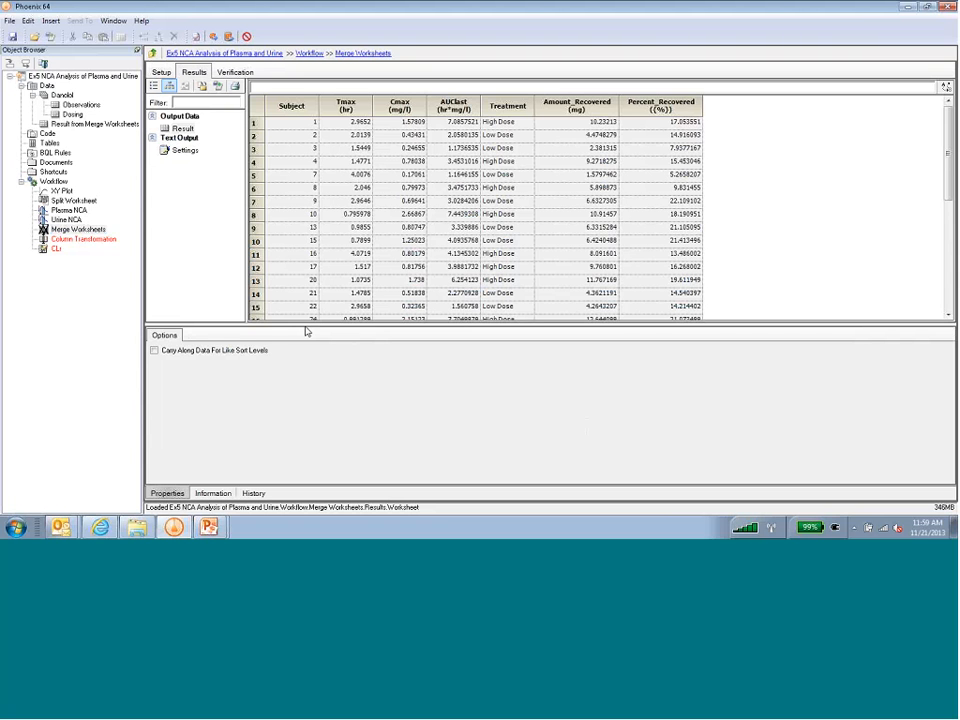
left_click_drag(307, 331, 324, 372)
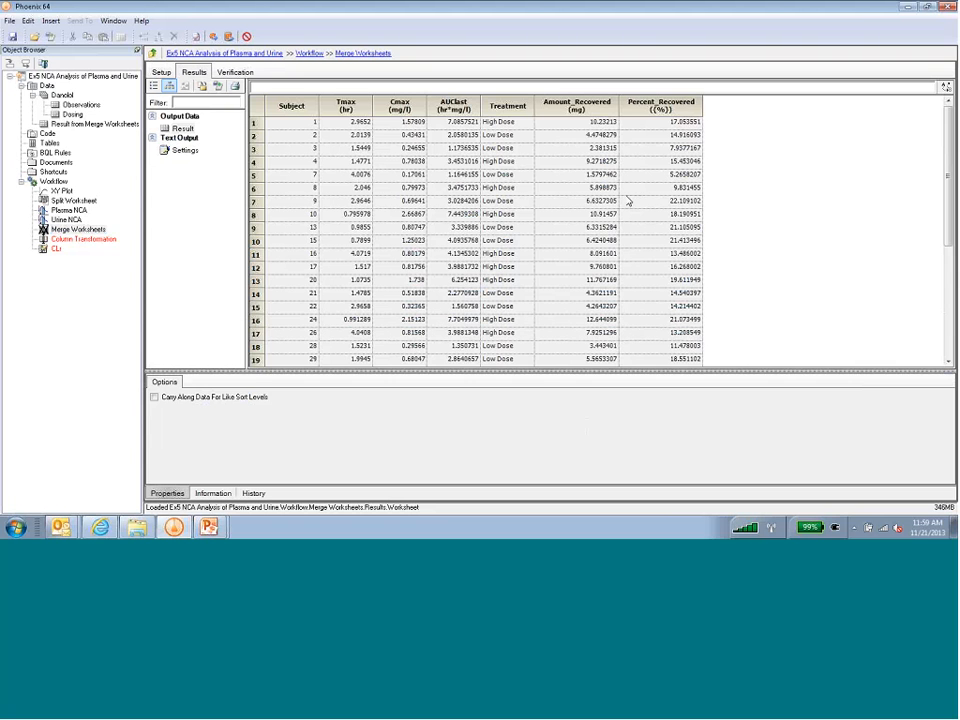
left_click(462, 107)
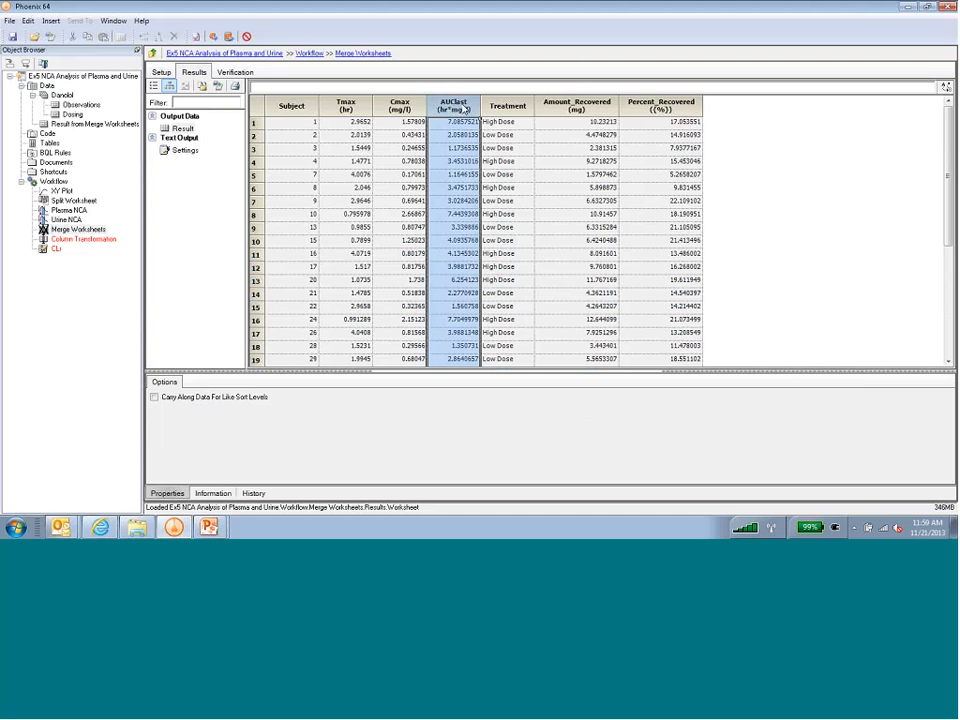
left_click(405, 107)
left_click(358, 107)
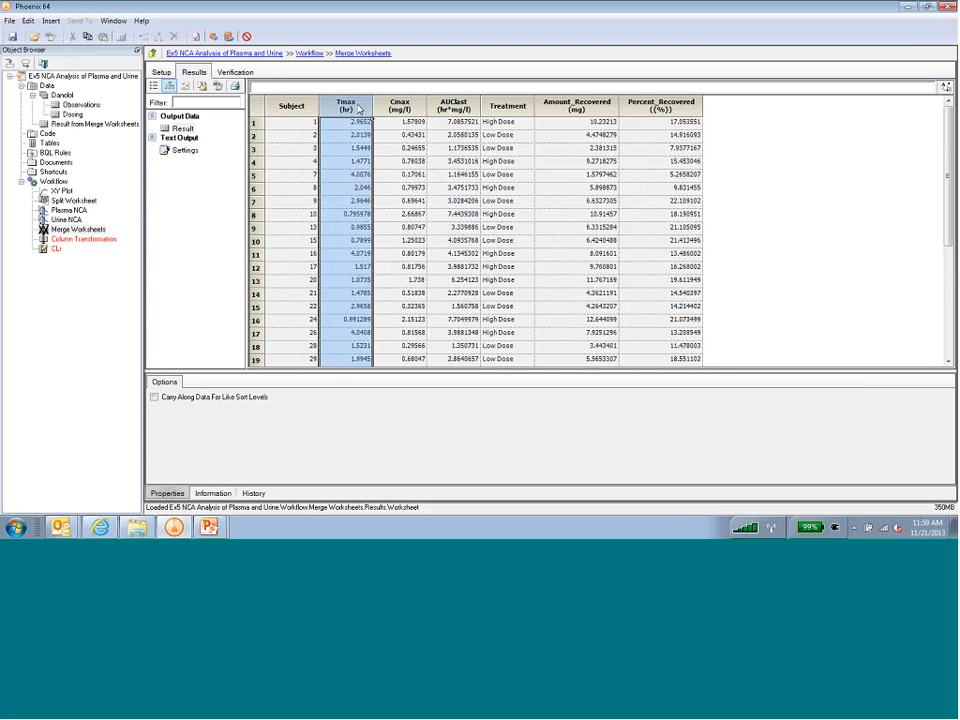
left_click(580, 107)
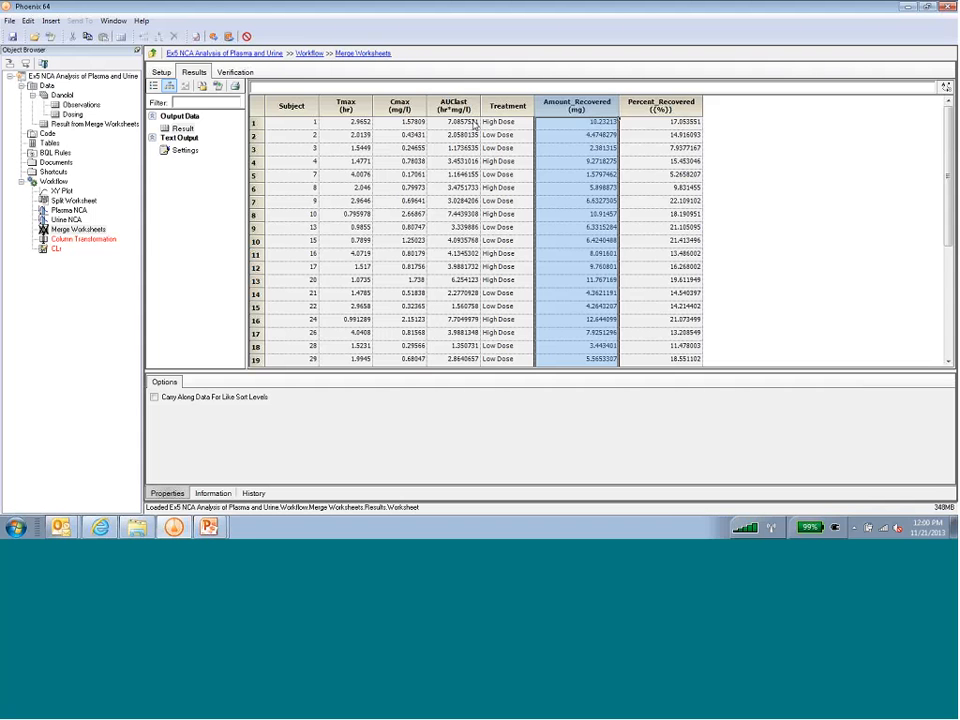
left_click(456, 106)
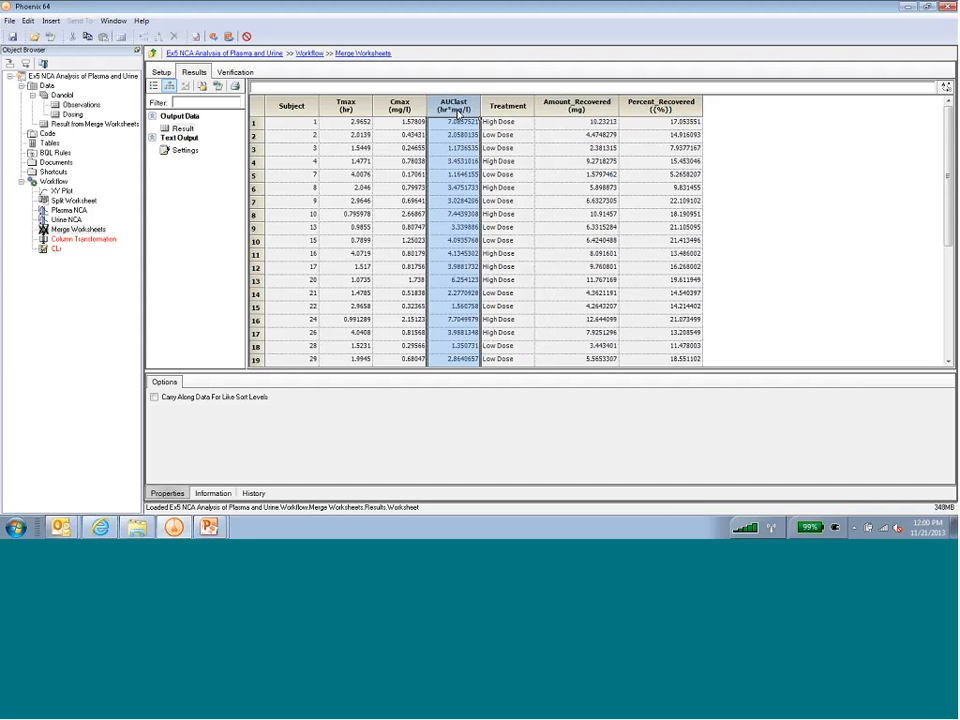
left_click(576, 110)
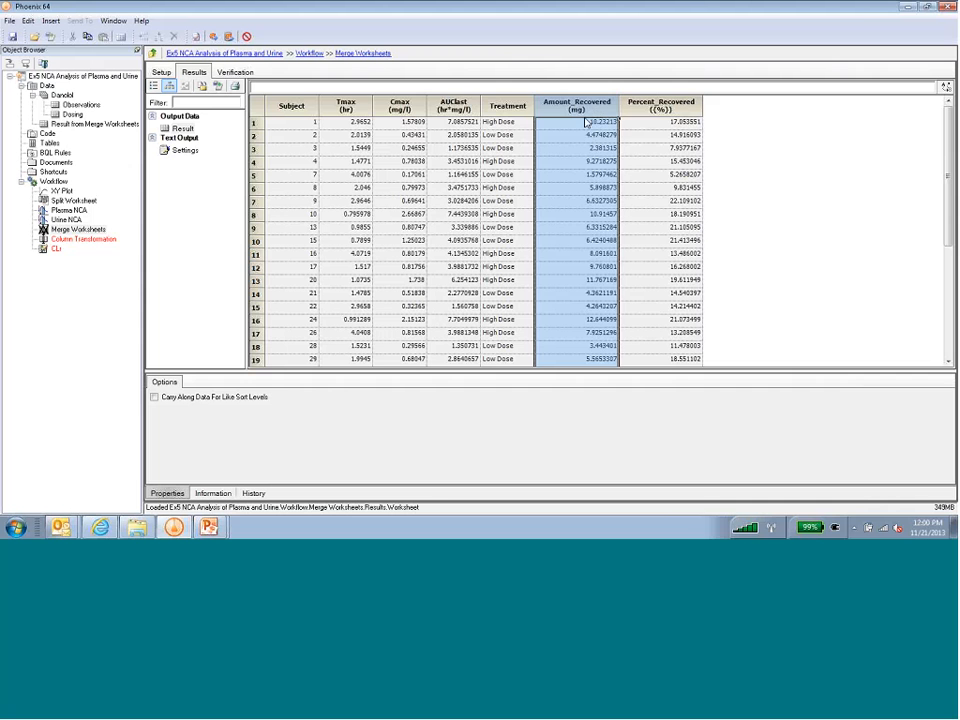
left_click(458, 108)
Step: Execute the Column Transformation and CLr objects, highlighting the CLr column in each result worksheet
left_click(80, 240)
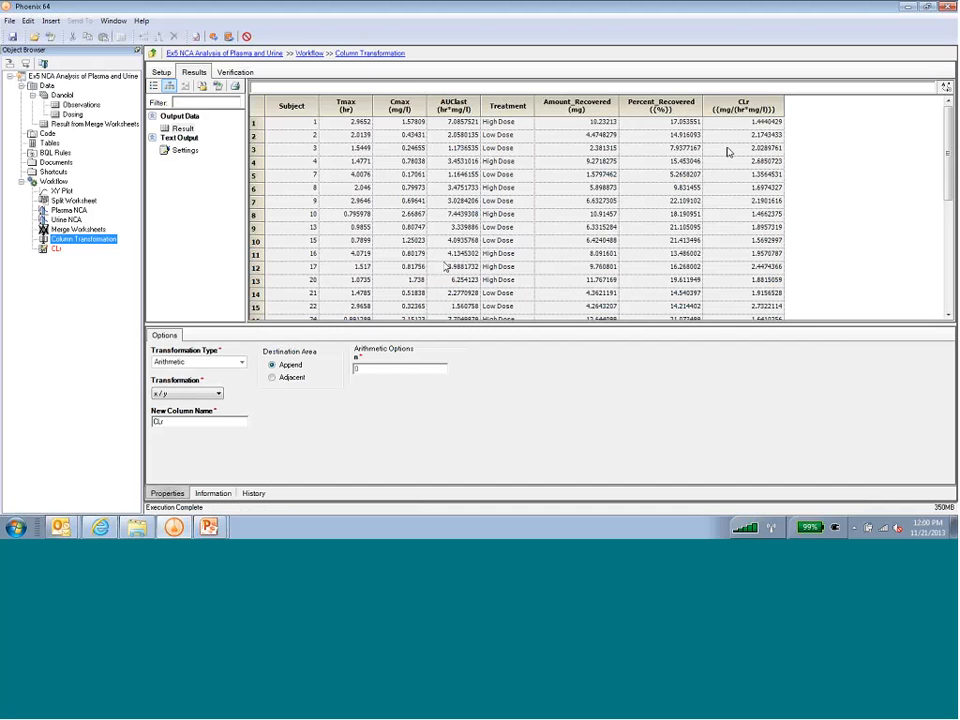
left_click(745, 108)
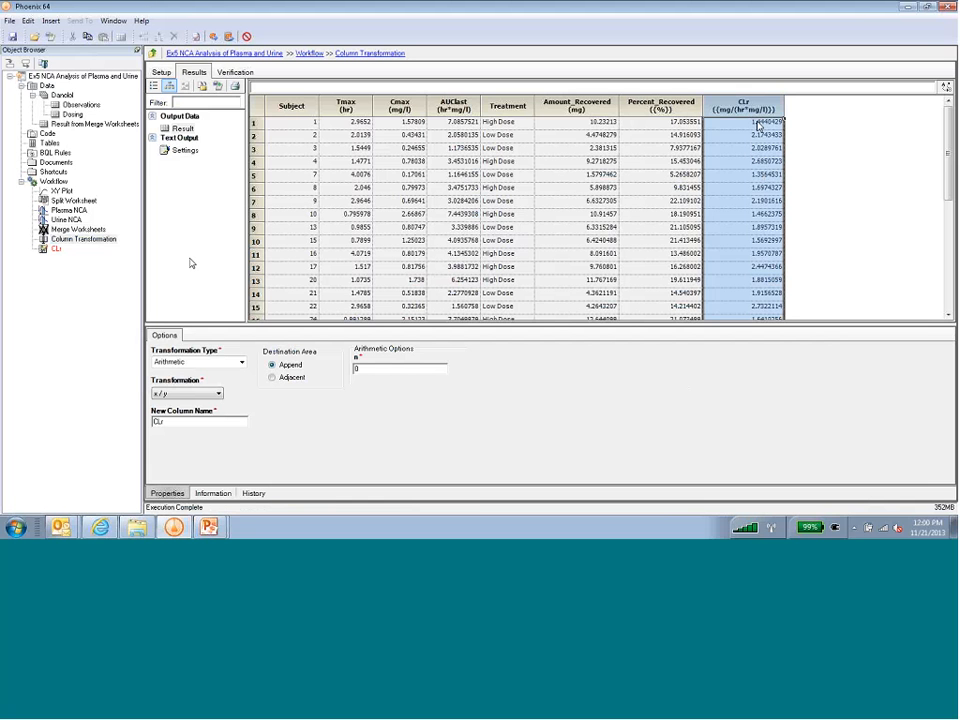
left_click(56, 248)
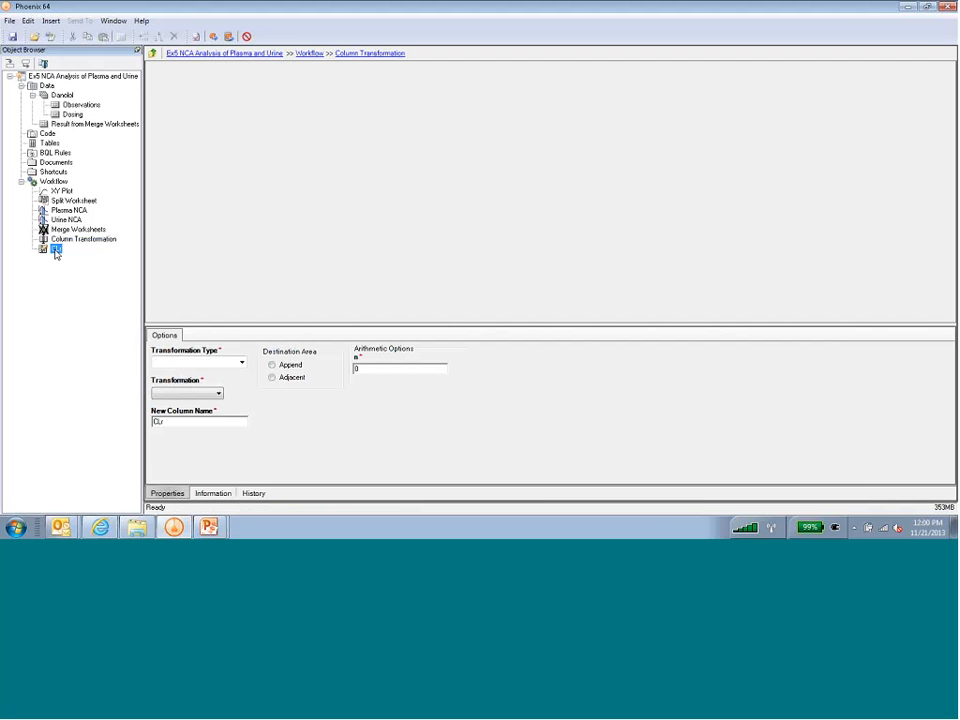
left_click(214, 38)
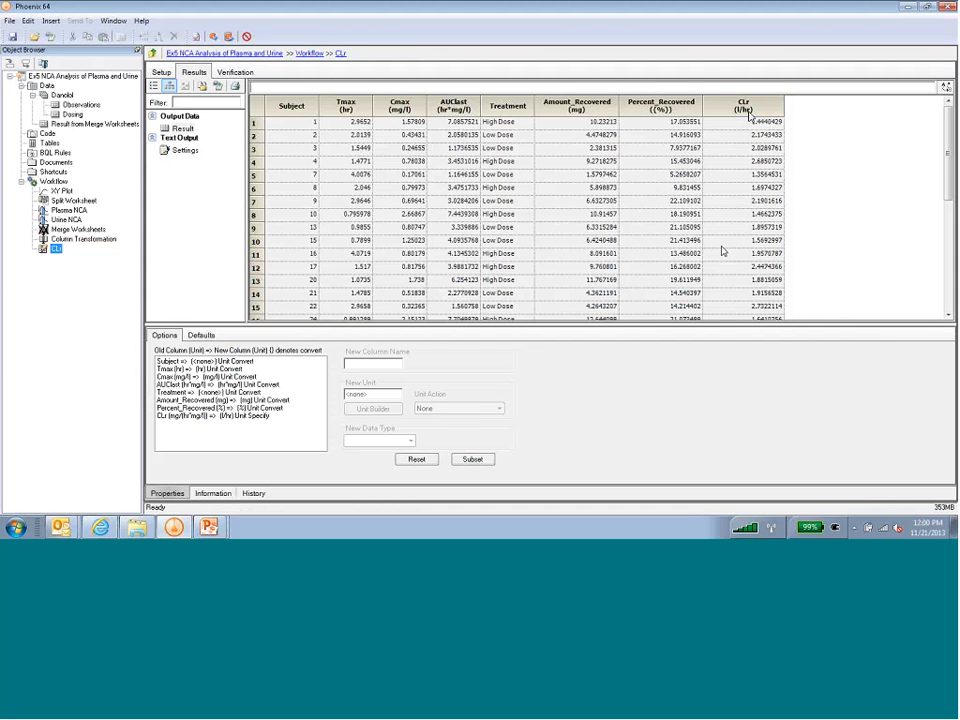
left_click(748, 113)
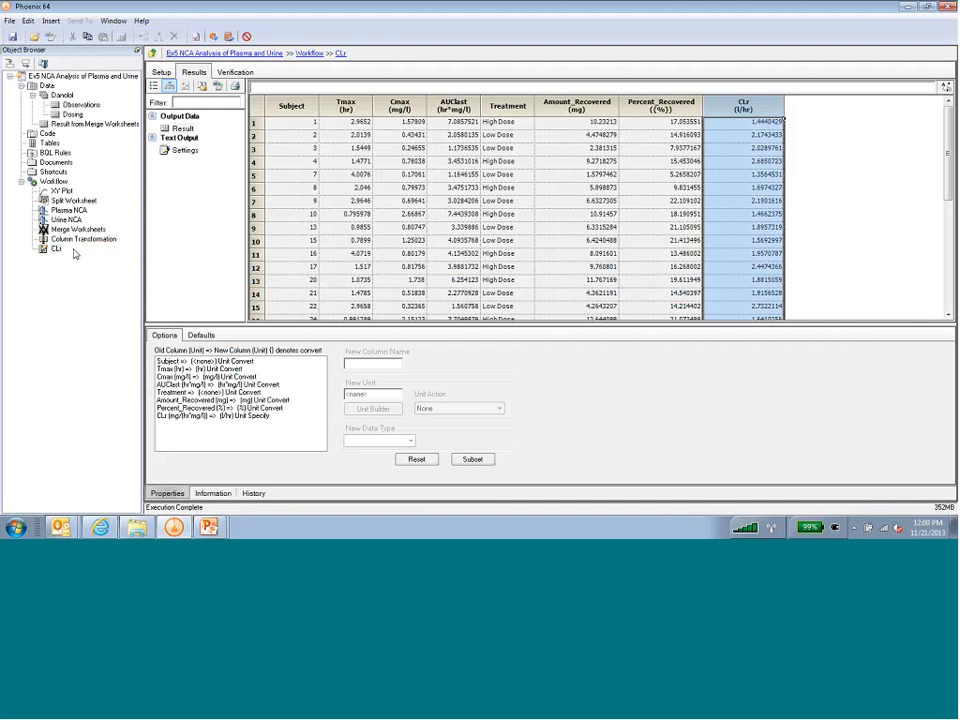
Step: Display the project's Workflow diagram, and switch to the Contacts & Follow-Up closing slide in PowerPoint
left_click(55, 182)
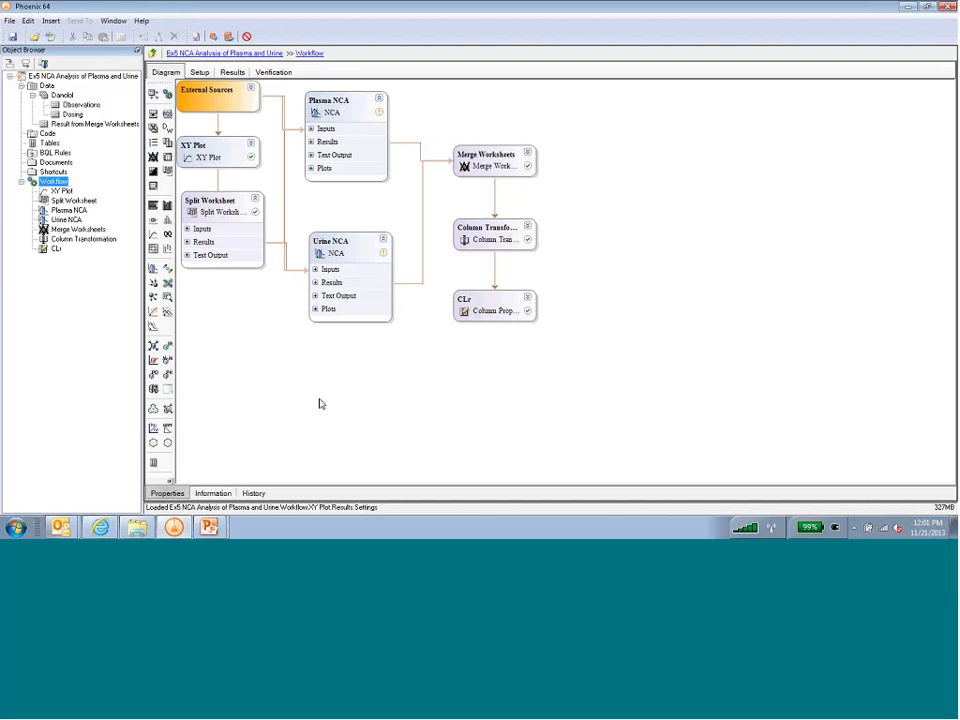
left_click(207, 528)
left_click(198, 501)
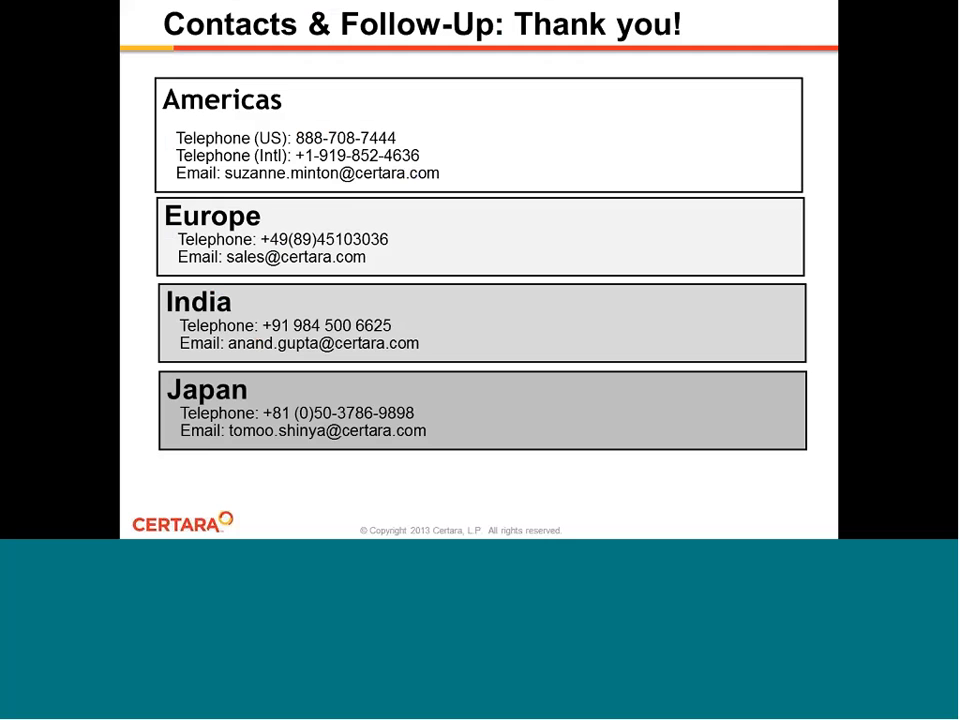